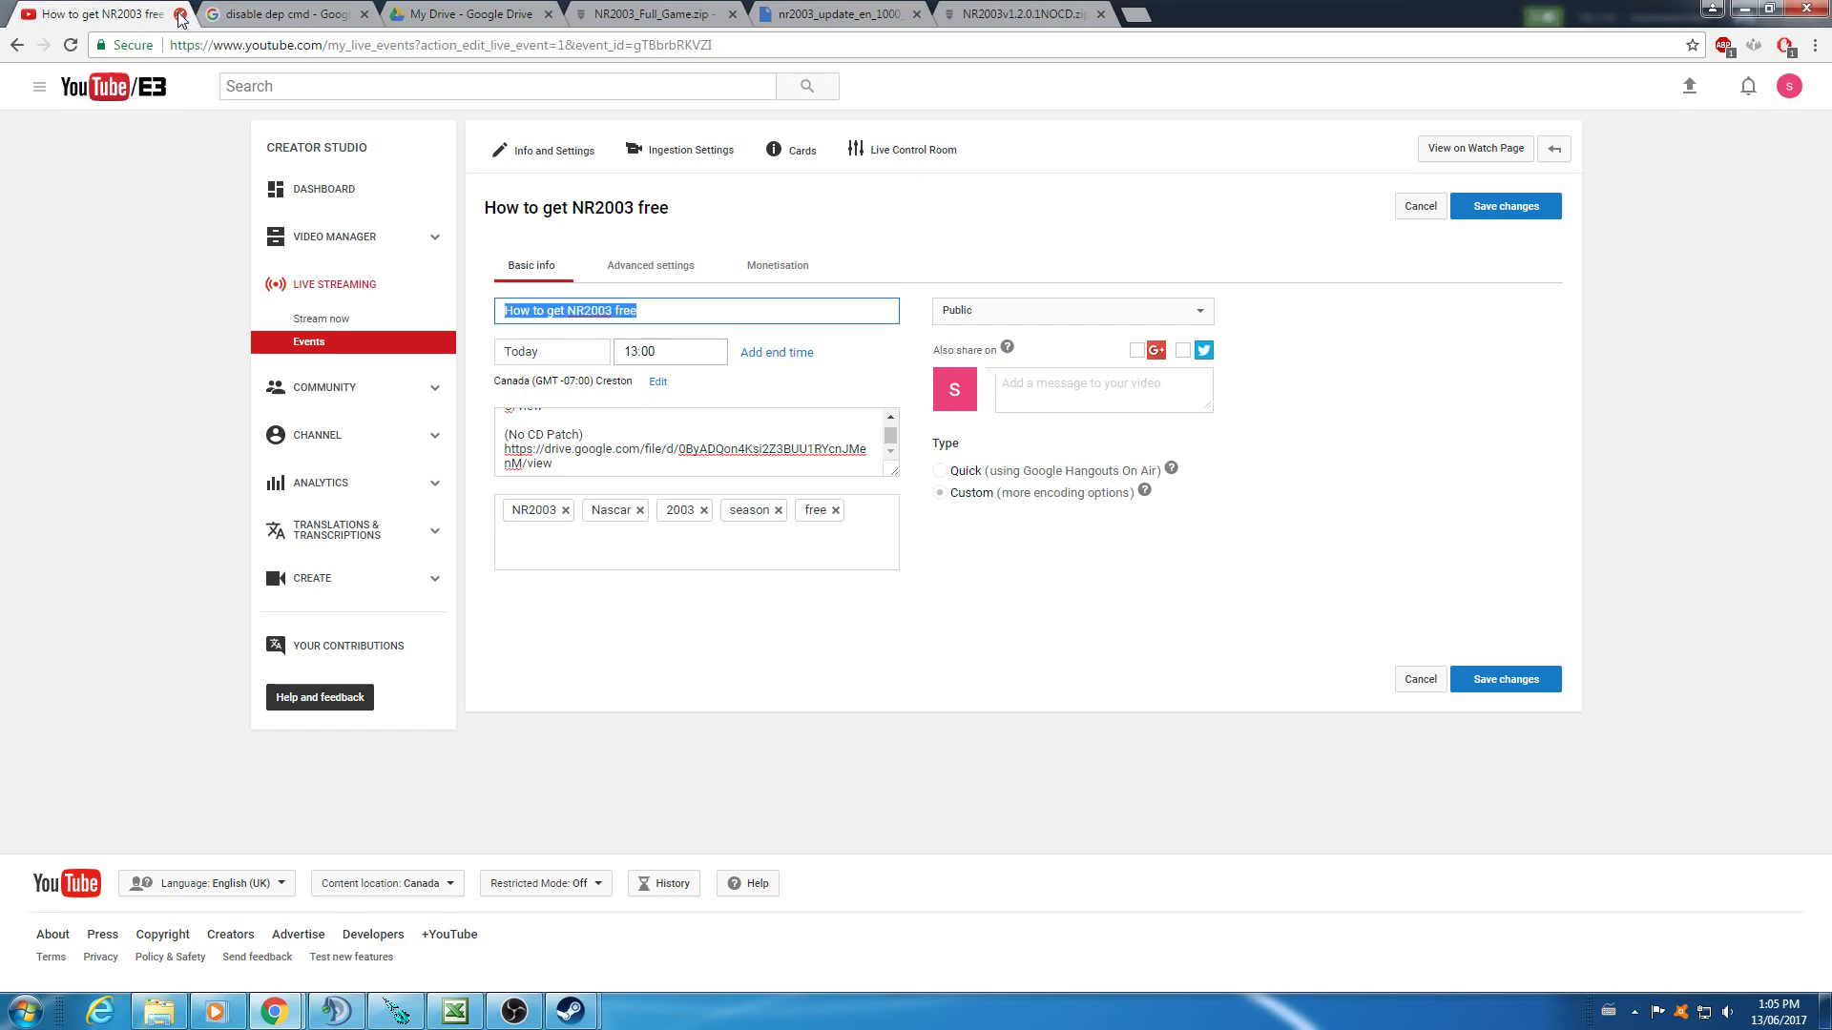
- Close the YouTube tab and return to the Google snippet showing bcdedit.exe /set nx AlwaysOff
{"action": "left_click", "coordinate": [179, 16]}
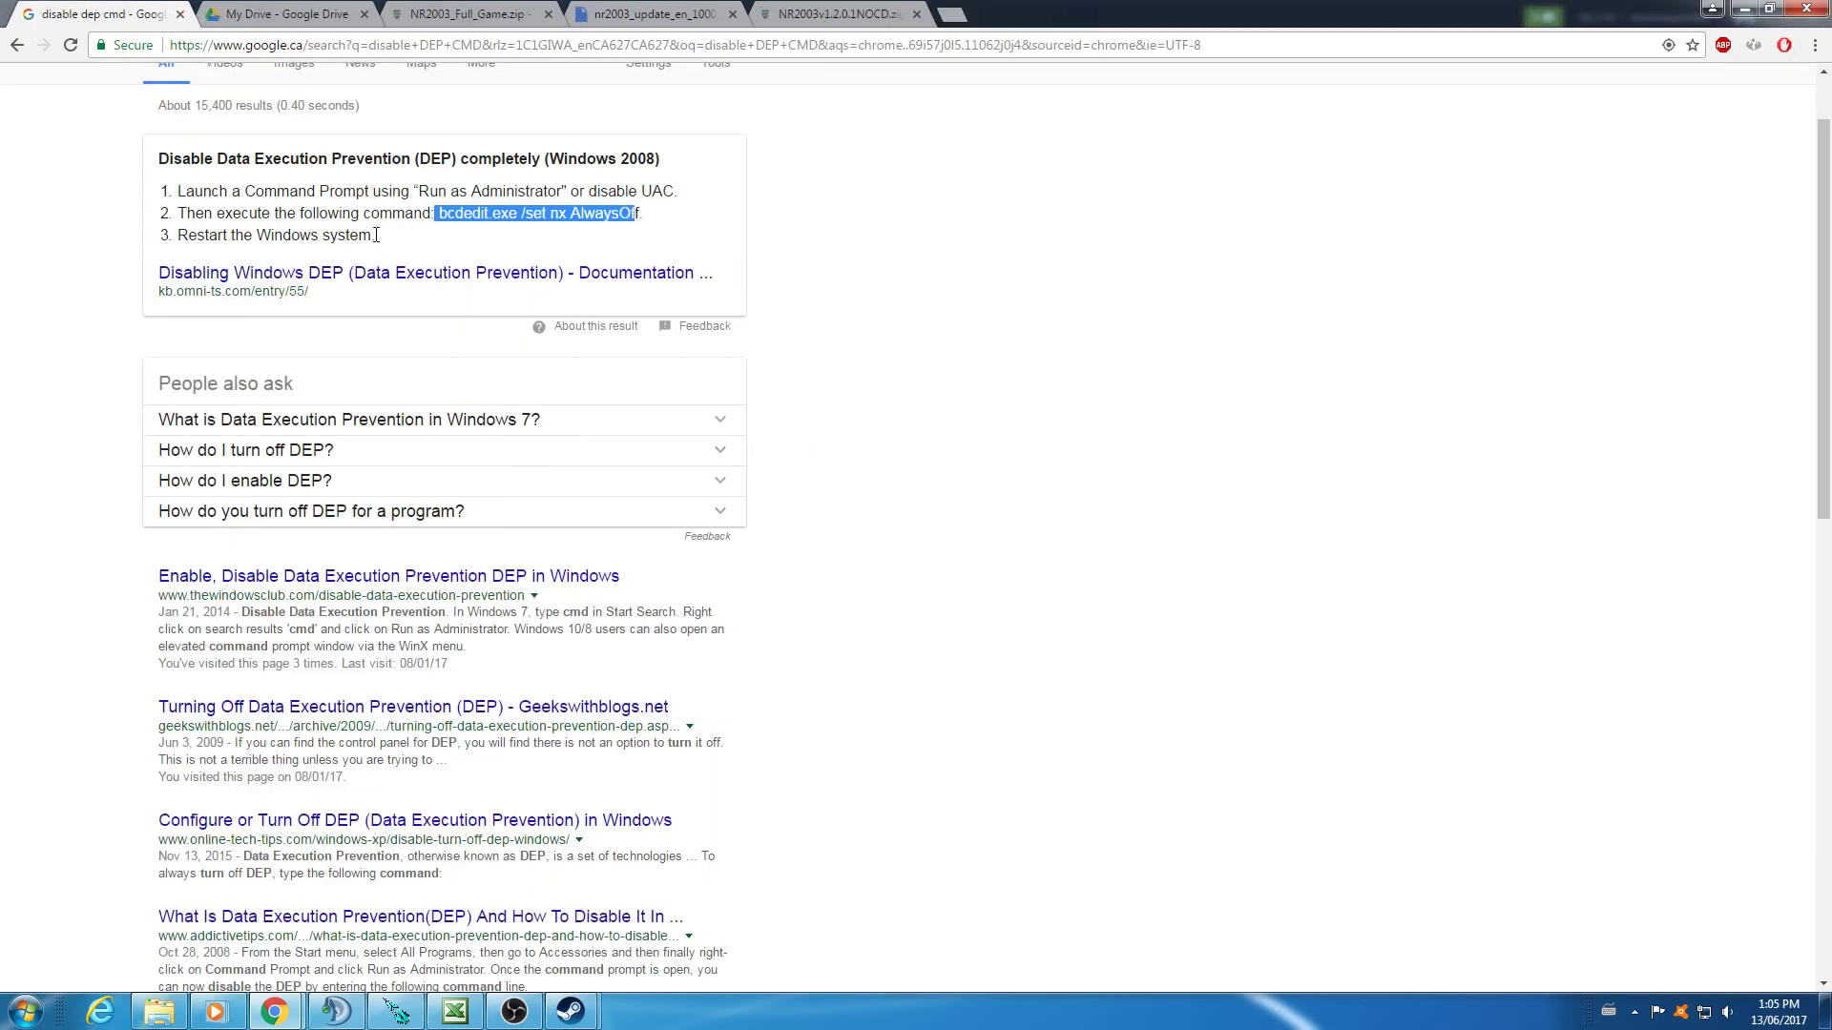
{"action": "left_click", "coordinate": [599, 221]}
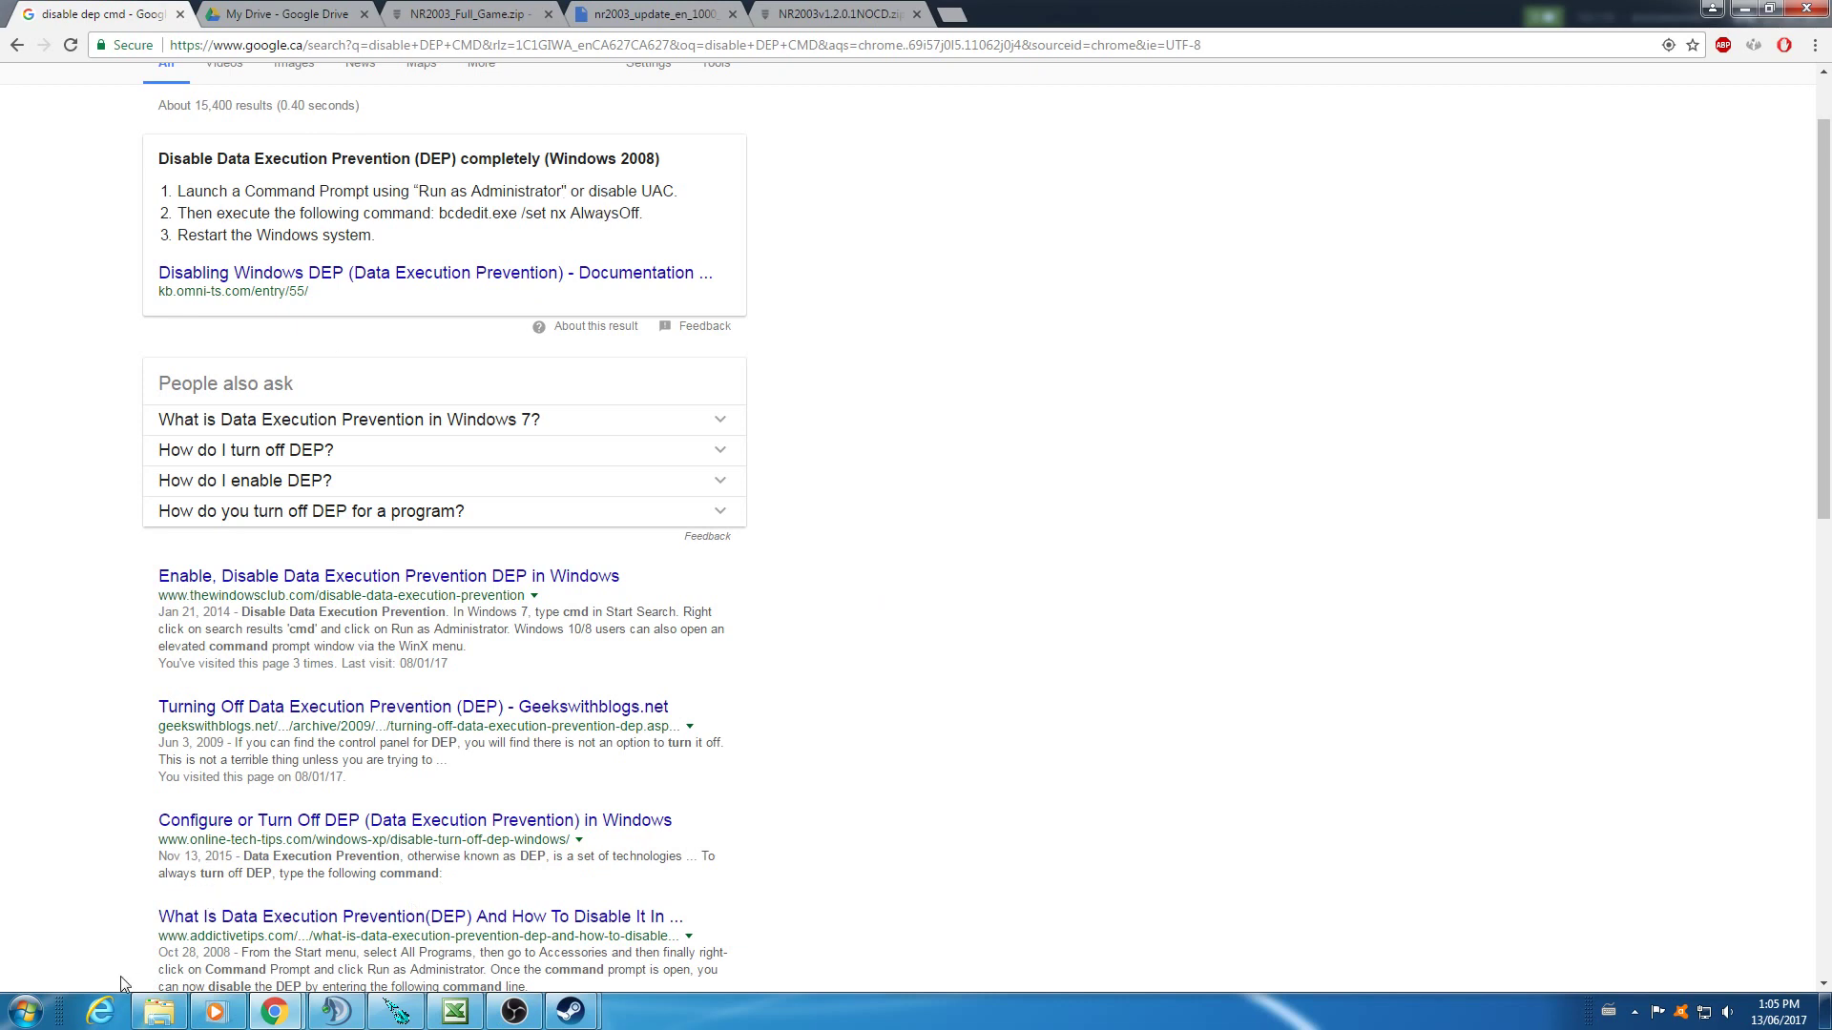
- Launch Command Prompt as administrator and place it beside the search results
{"action": "left_click", "coordinate": [27, 1013]}
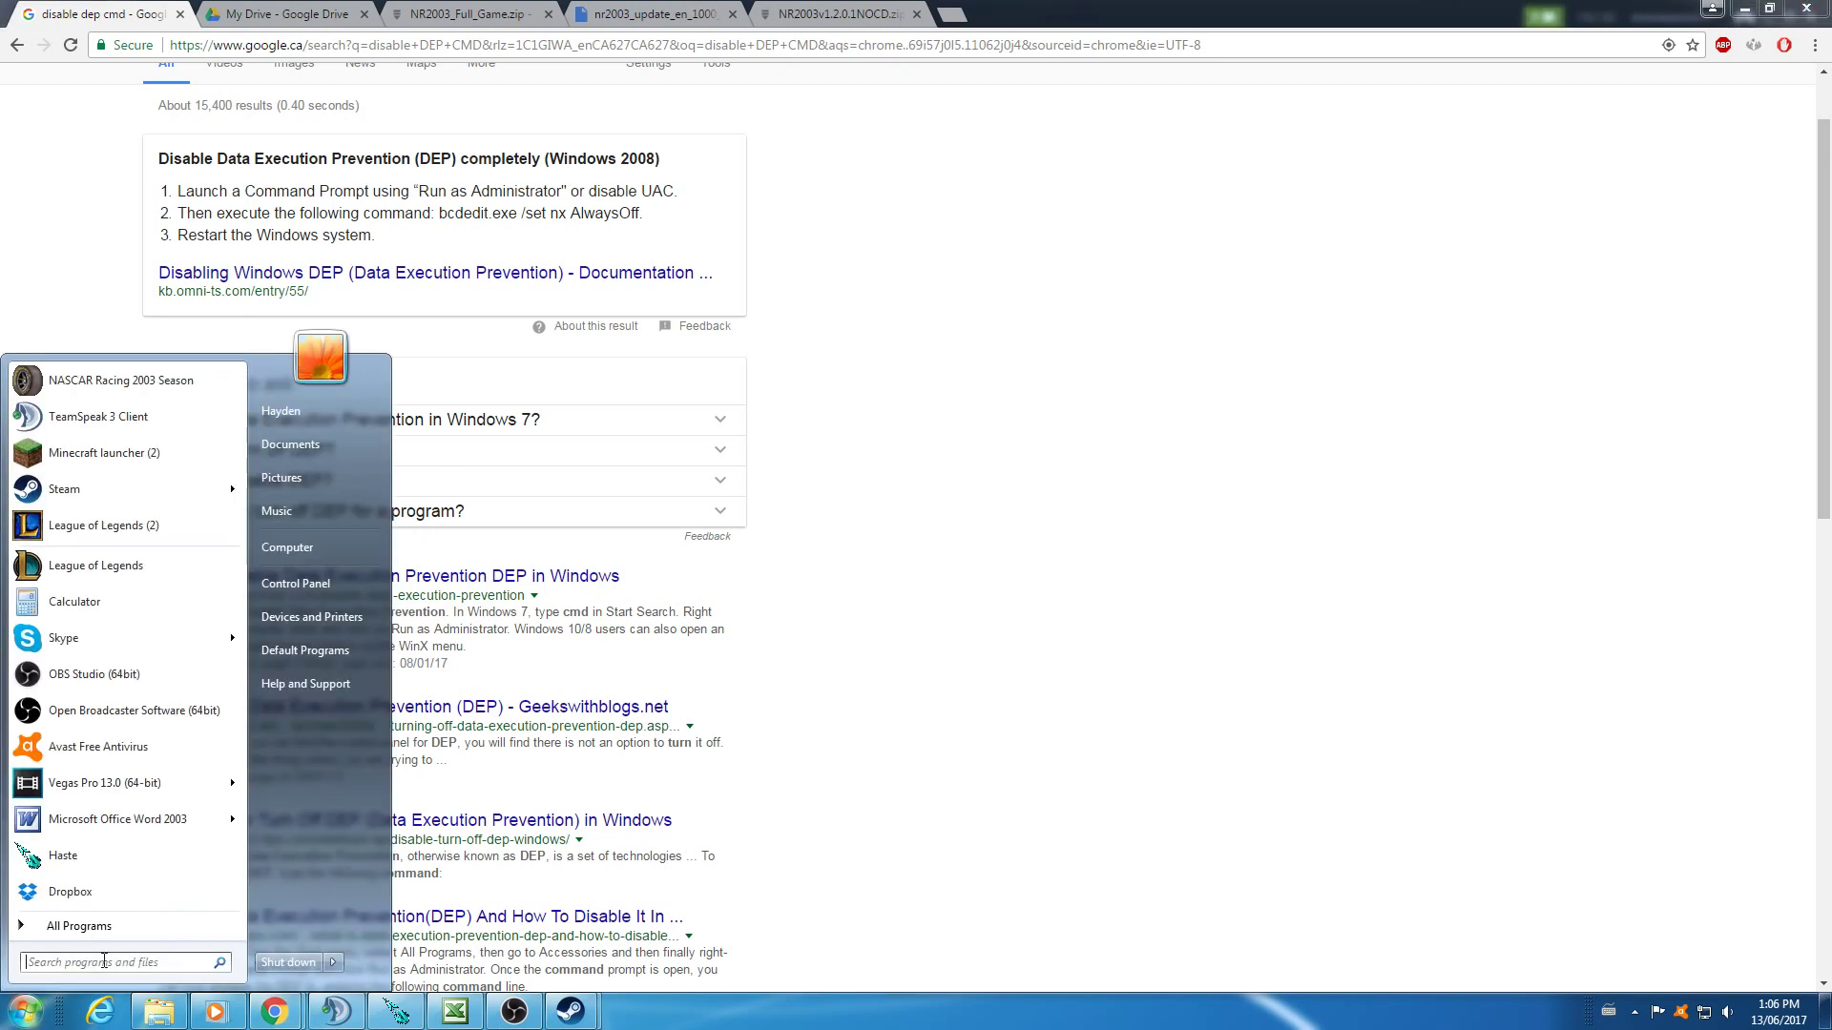
{"action": "type", "text": "CMD"}
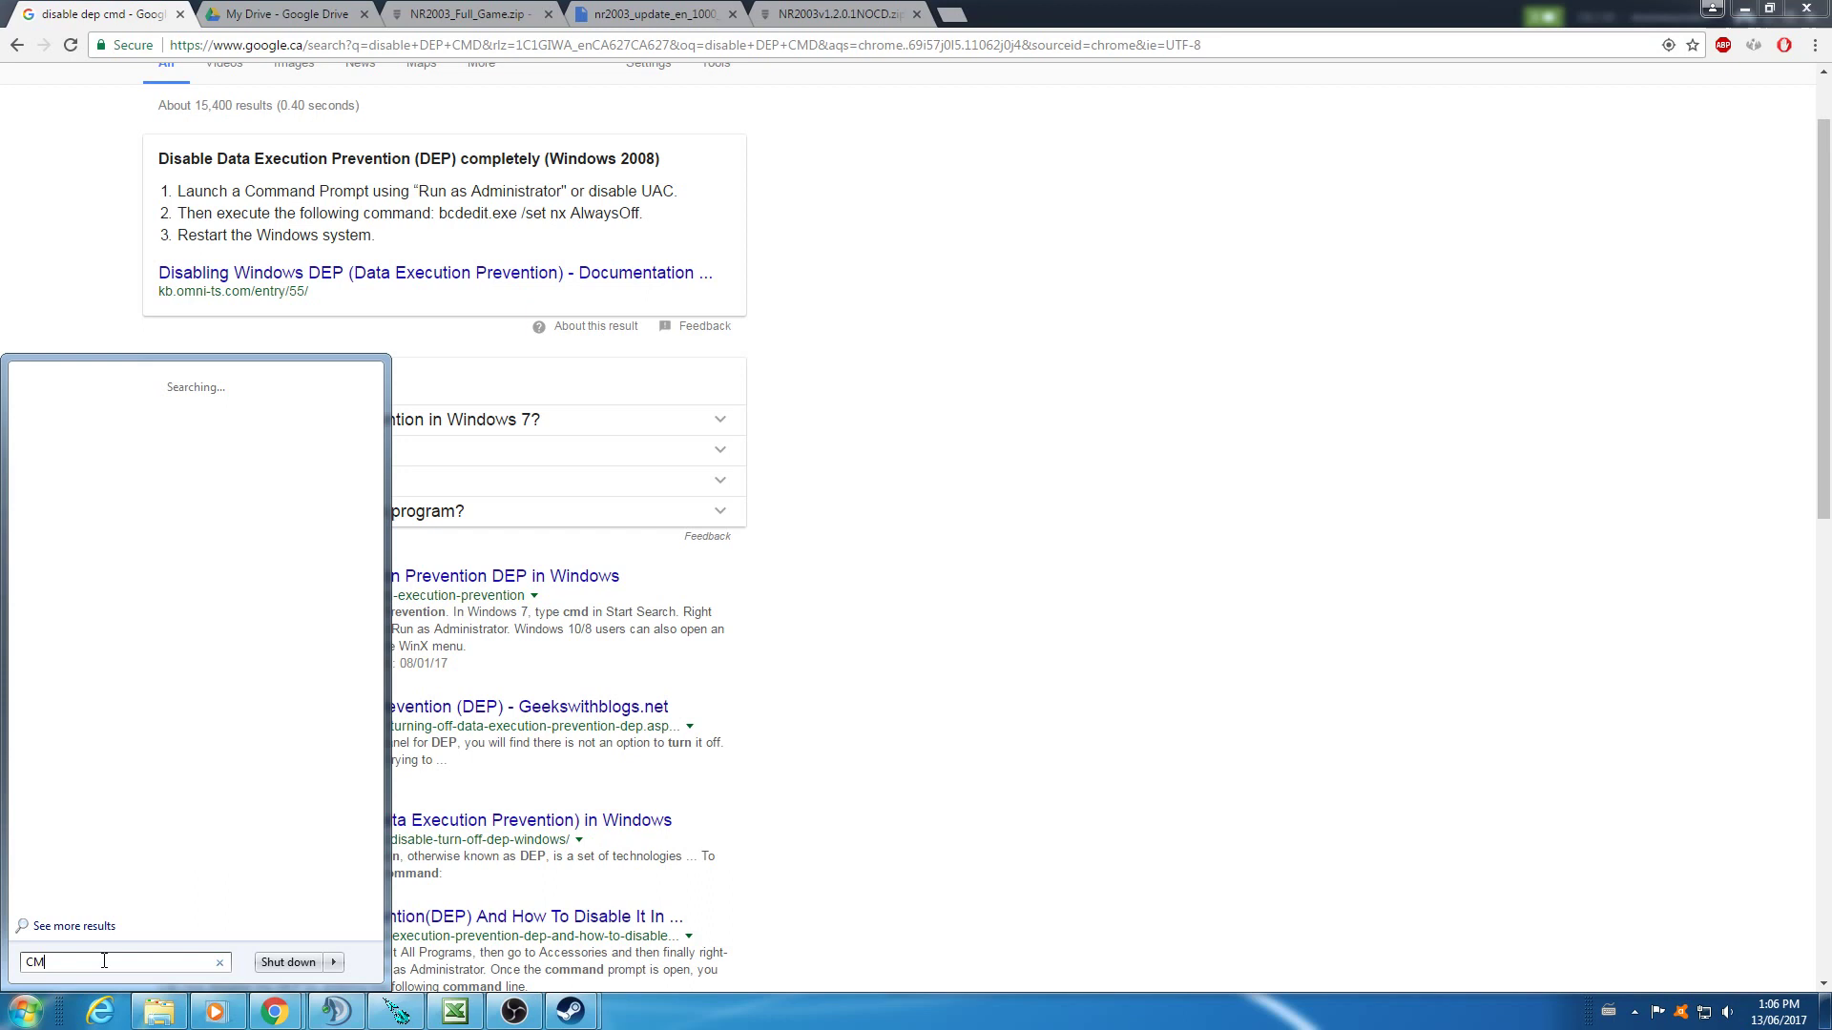
{"action": "right_click", "coordinate": [91, 409]}
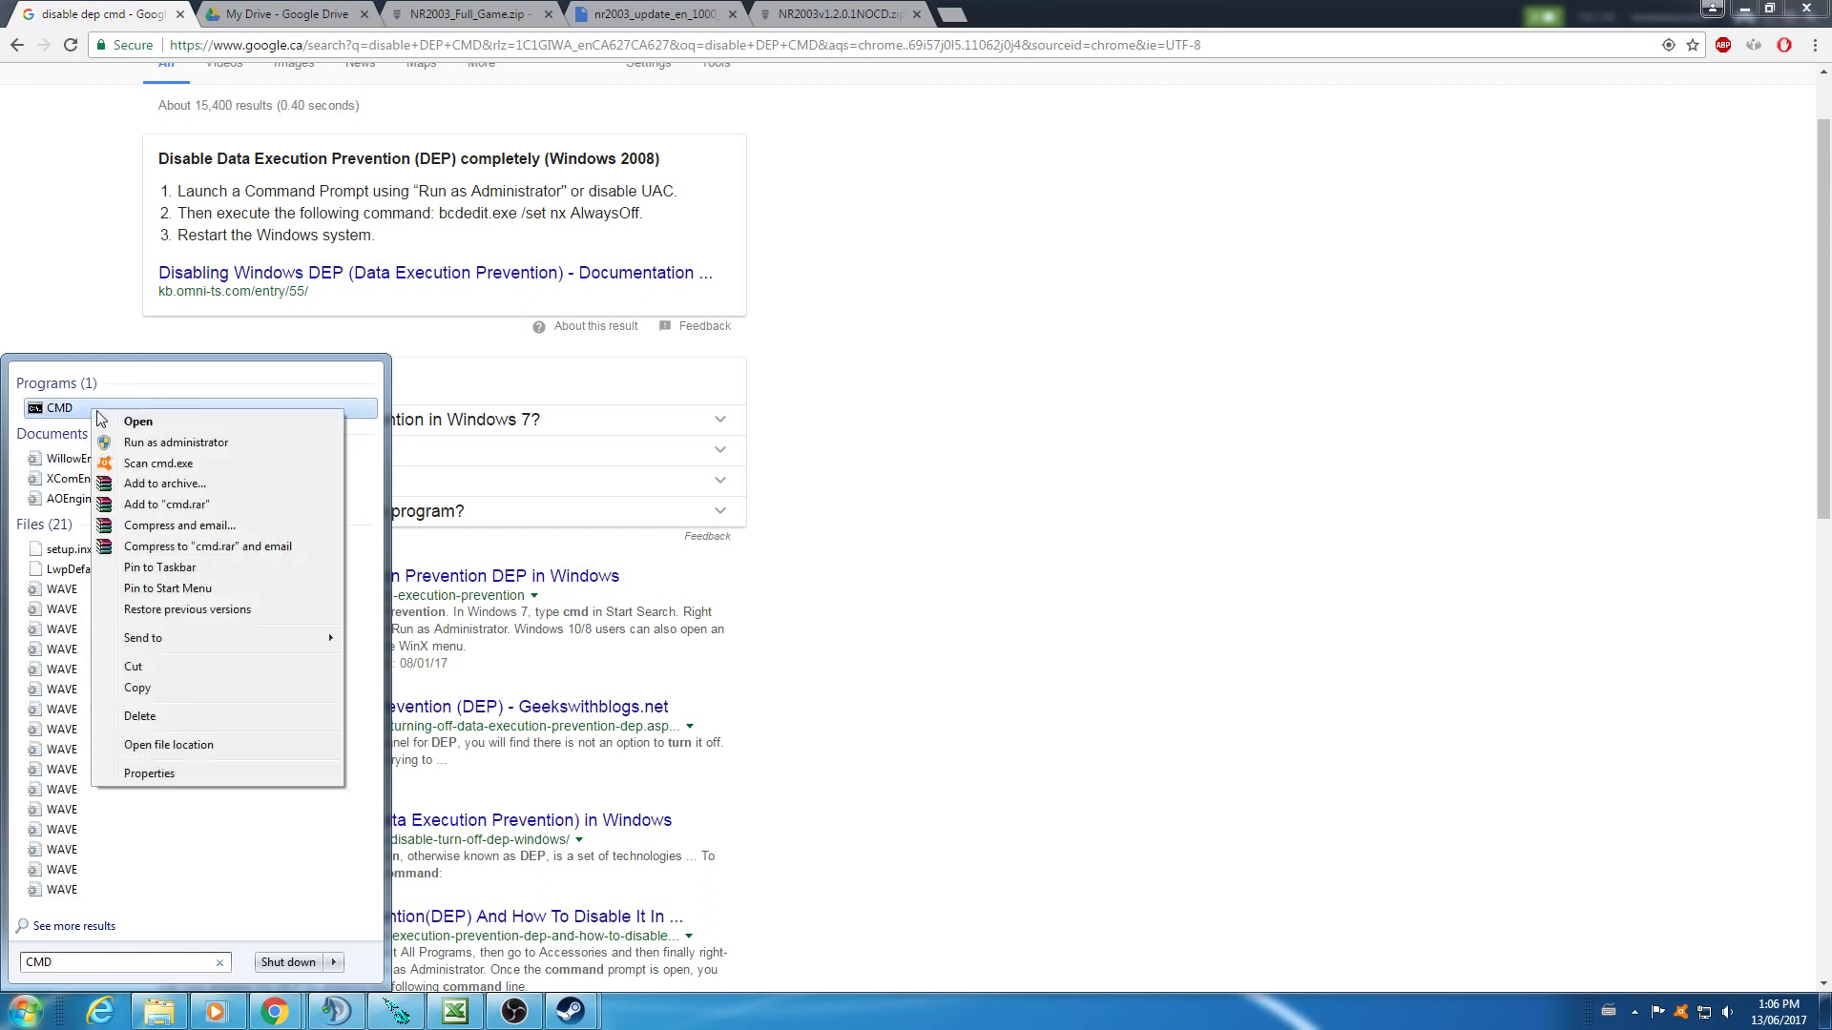
{"action": "left_click", "coordinate": [190, 442]}
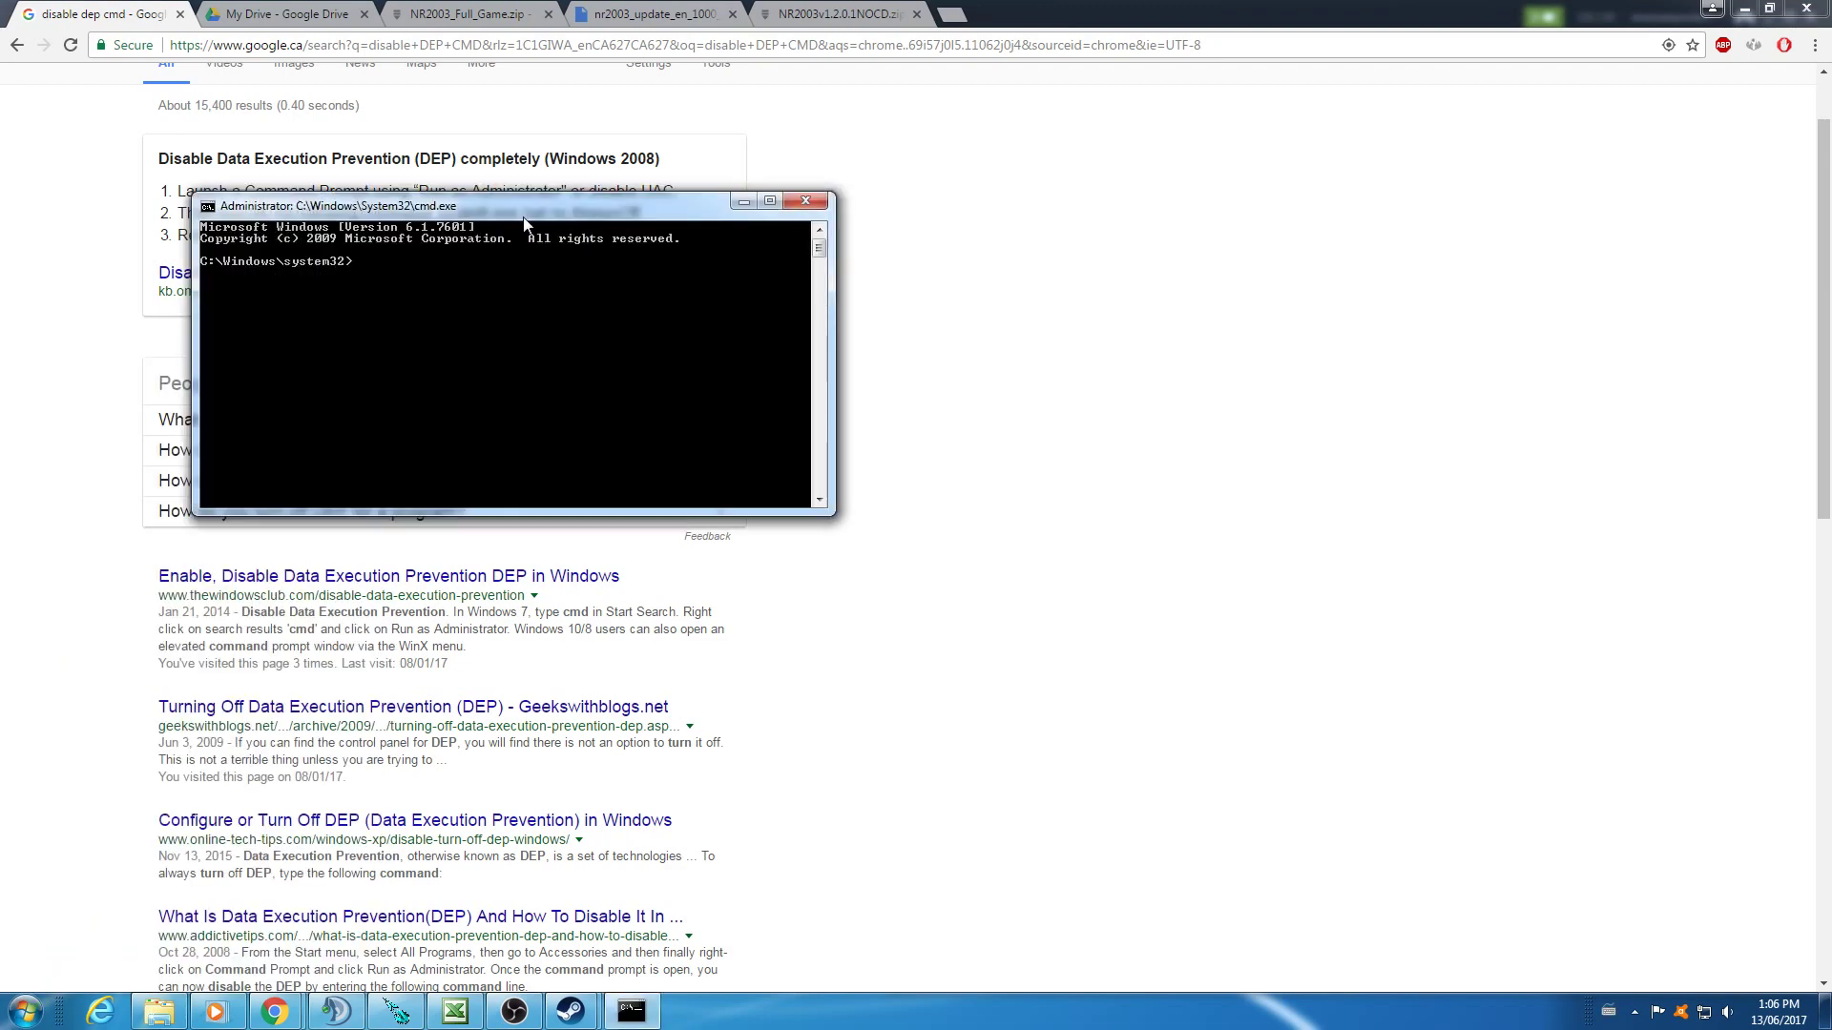
{"action": "left_click_drag", "start_coordinate": [508, 204], "coordinate": [1079, 226]}
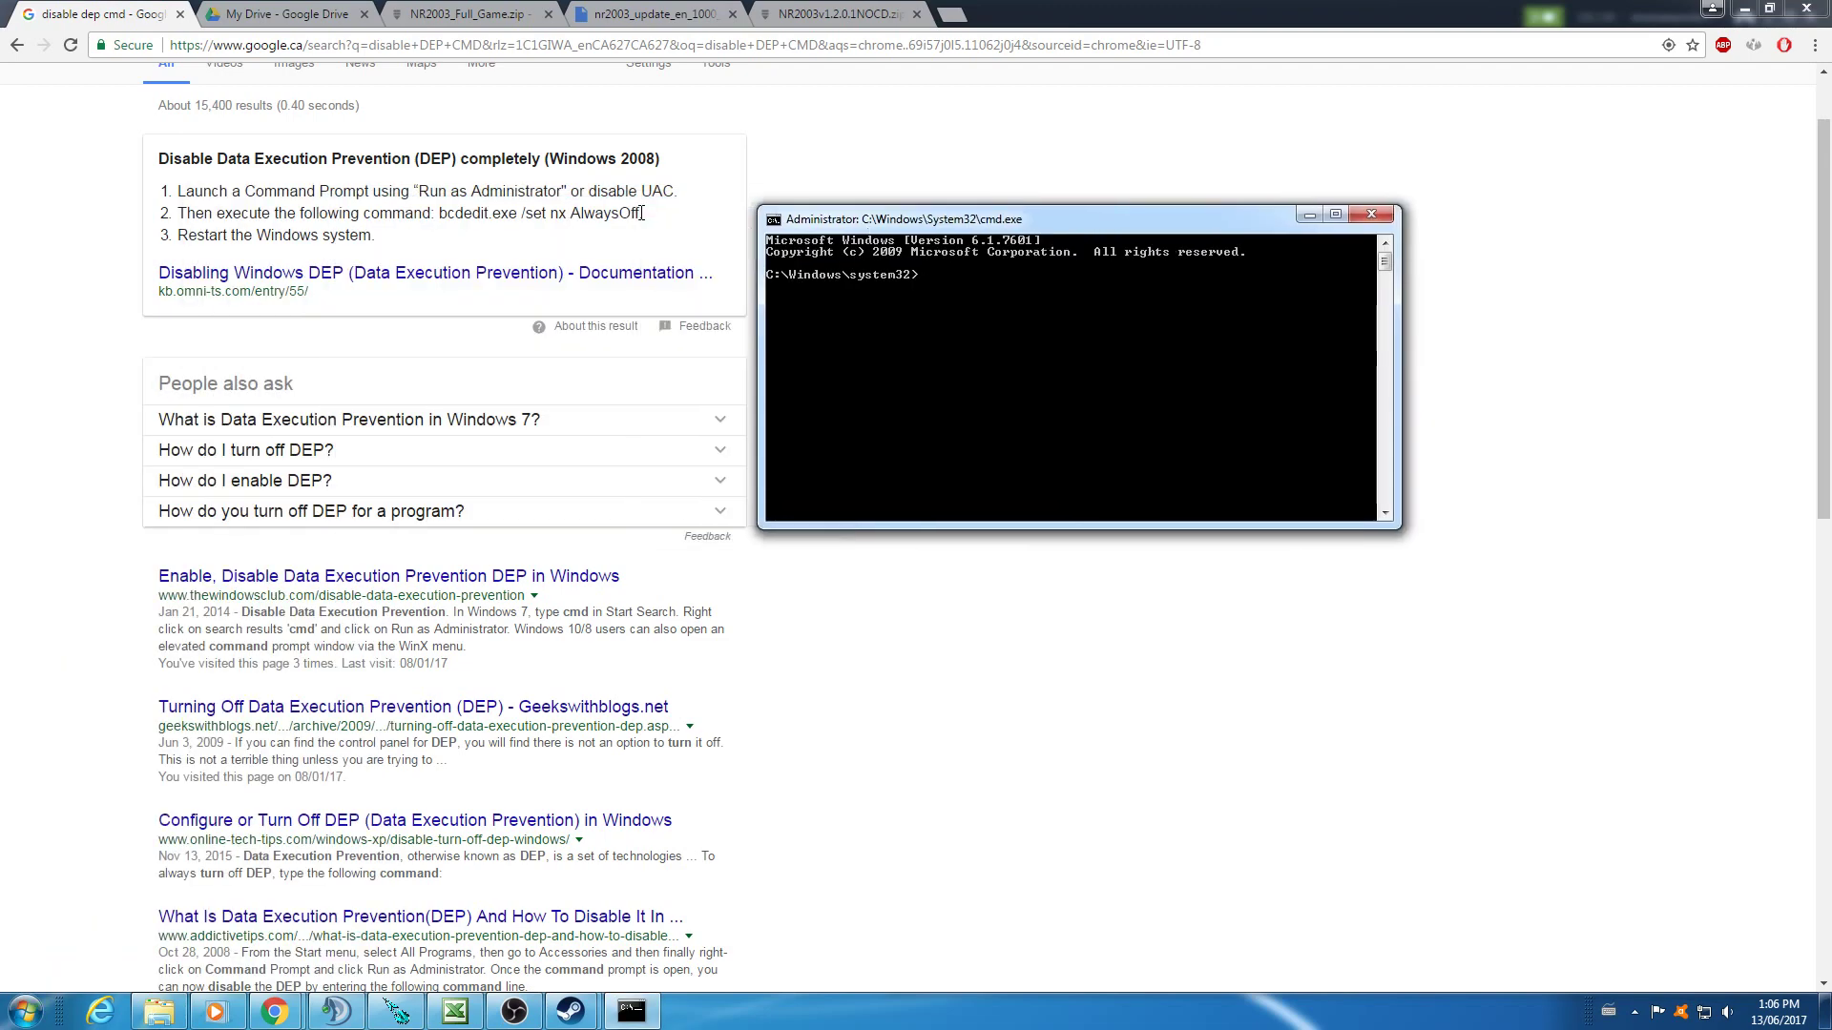
- Copy the full bcdedit.exe /set nx AlwaysOff command from the search snippet
{"action": "left_click_drag", "start_coordinate": [637, 214], "coordinate": [439, 217]}
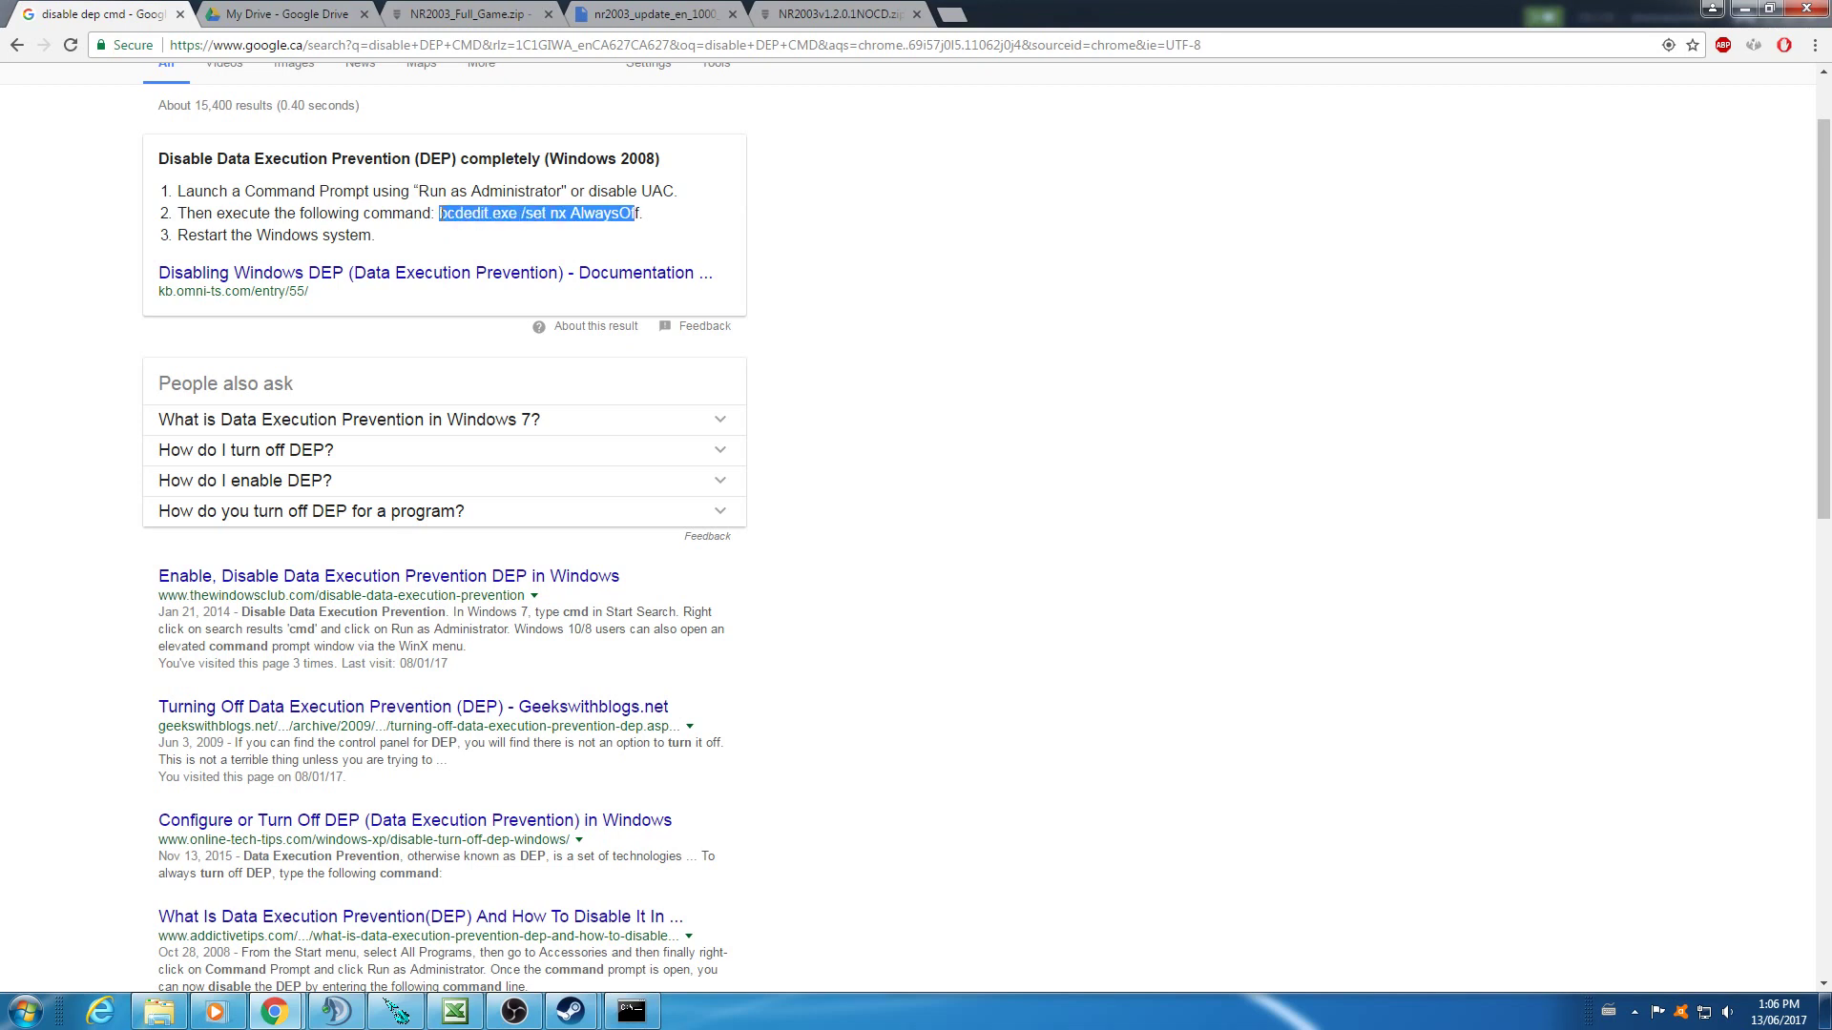
{"action": "right_click", "coordinate": [441, 215]}
{"action": "left_click", "coordinate": [489, 227]}
{"action": "left_click", "coordinate": [598, 218]}
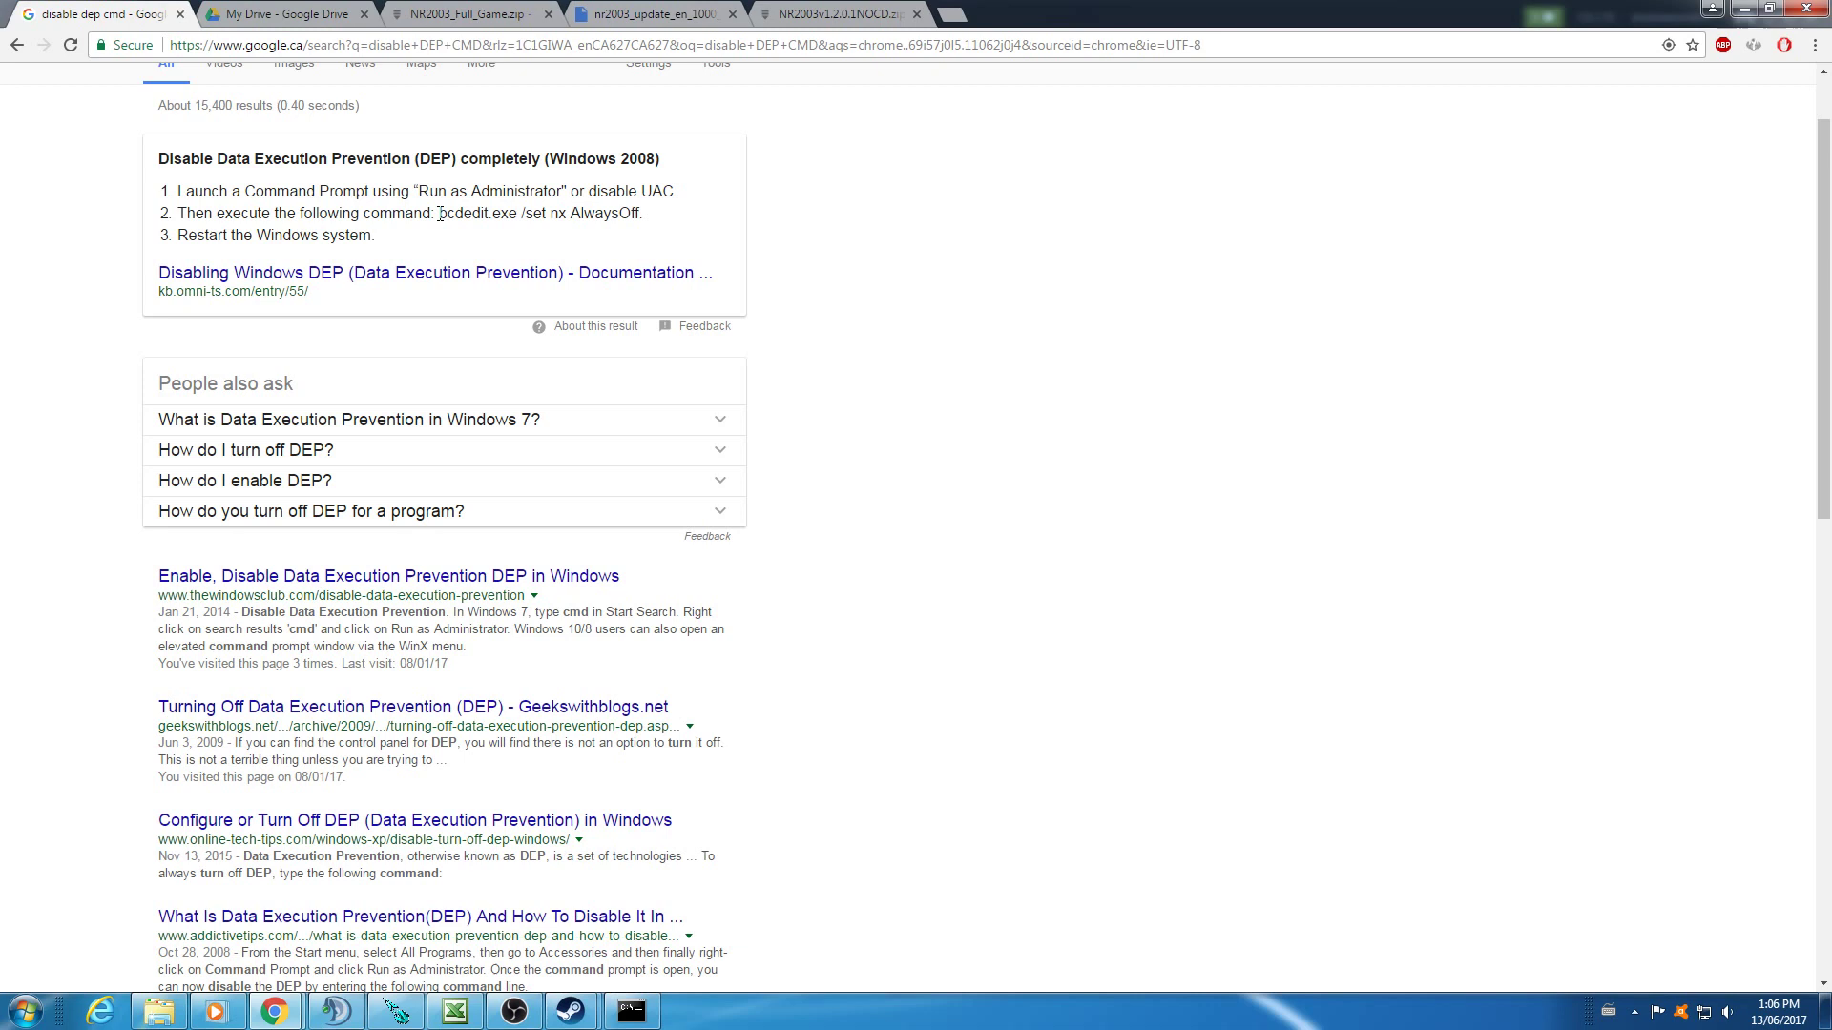
{"action": "left_click_drag", "start_coordinate": [439, 215], "coordinate": [642, 212]}
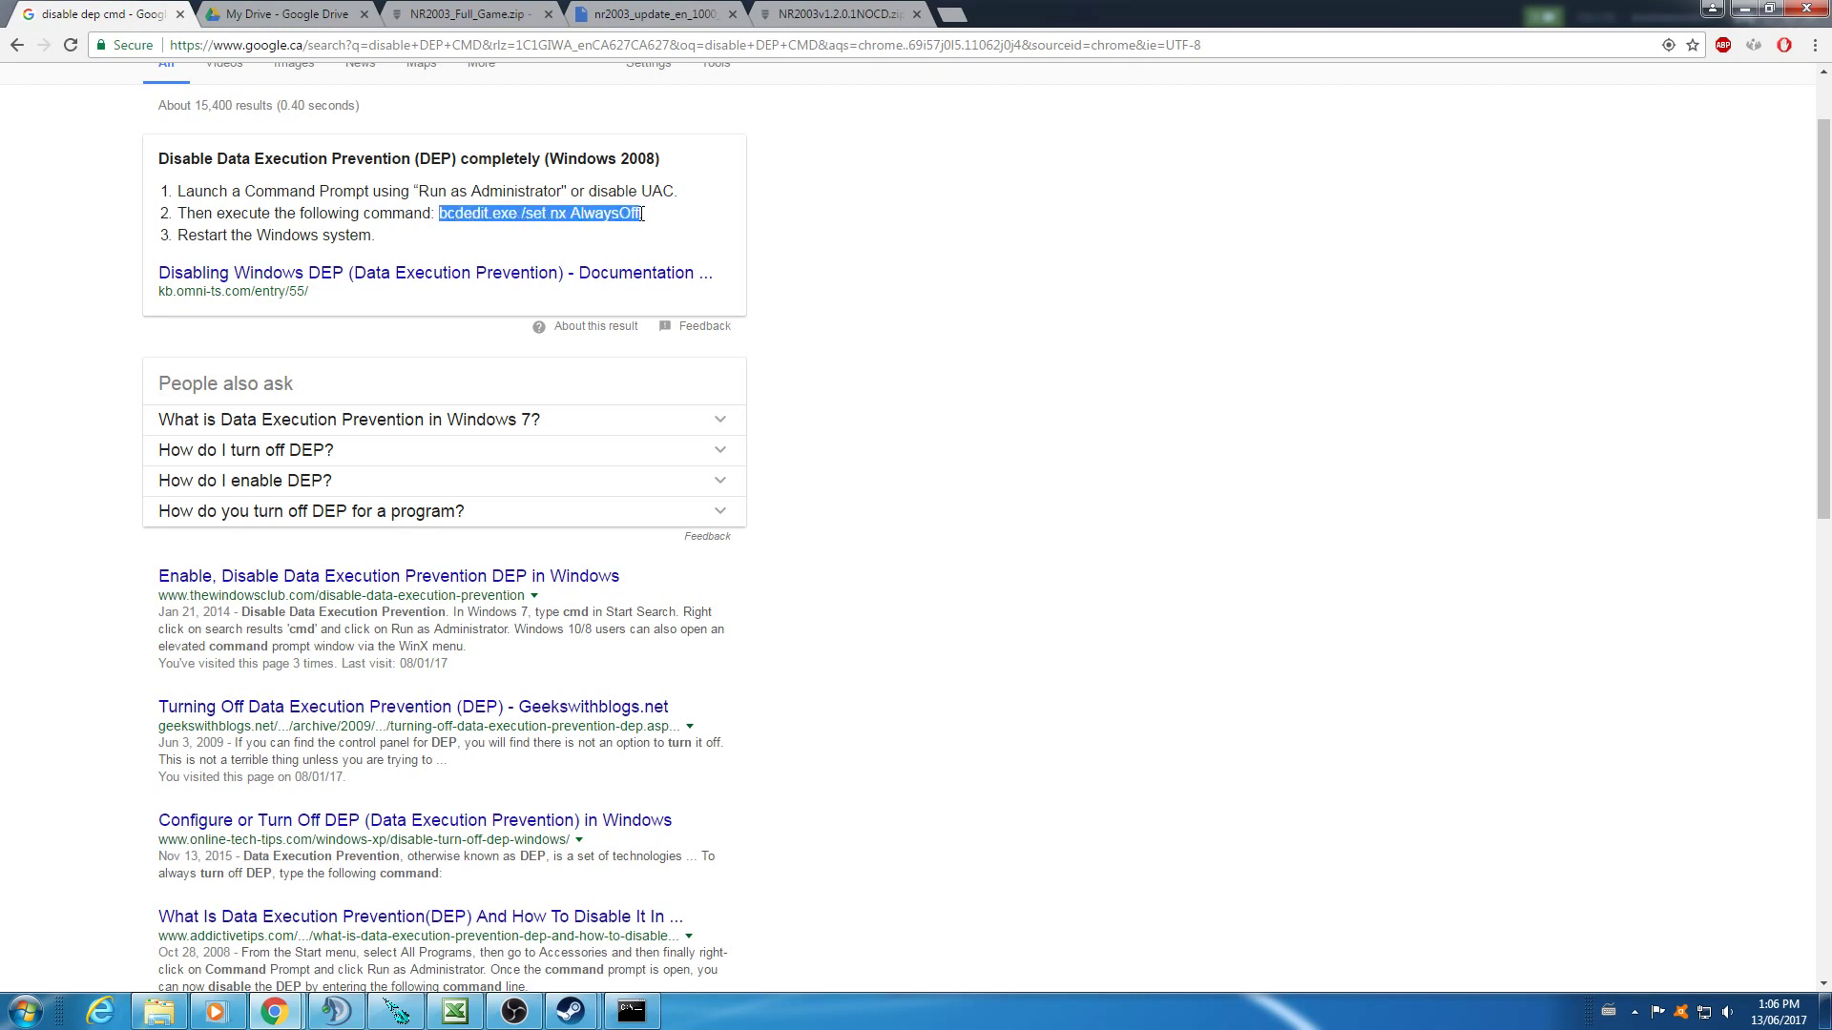
{"action": "right_click", "coordinate": [642, 213]}
{"action": "left_click", "coordinate": [671, 229]}
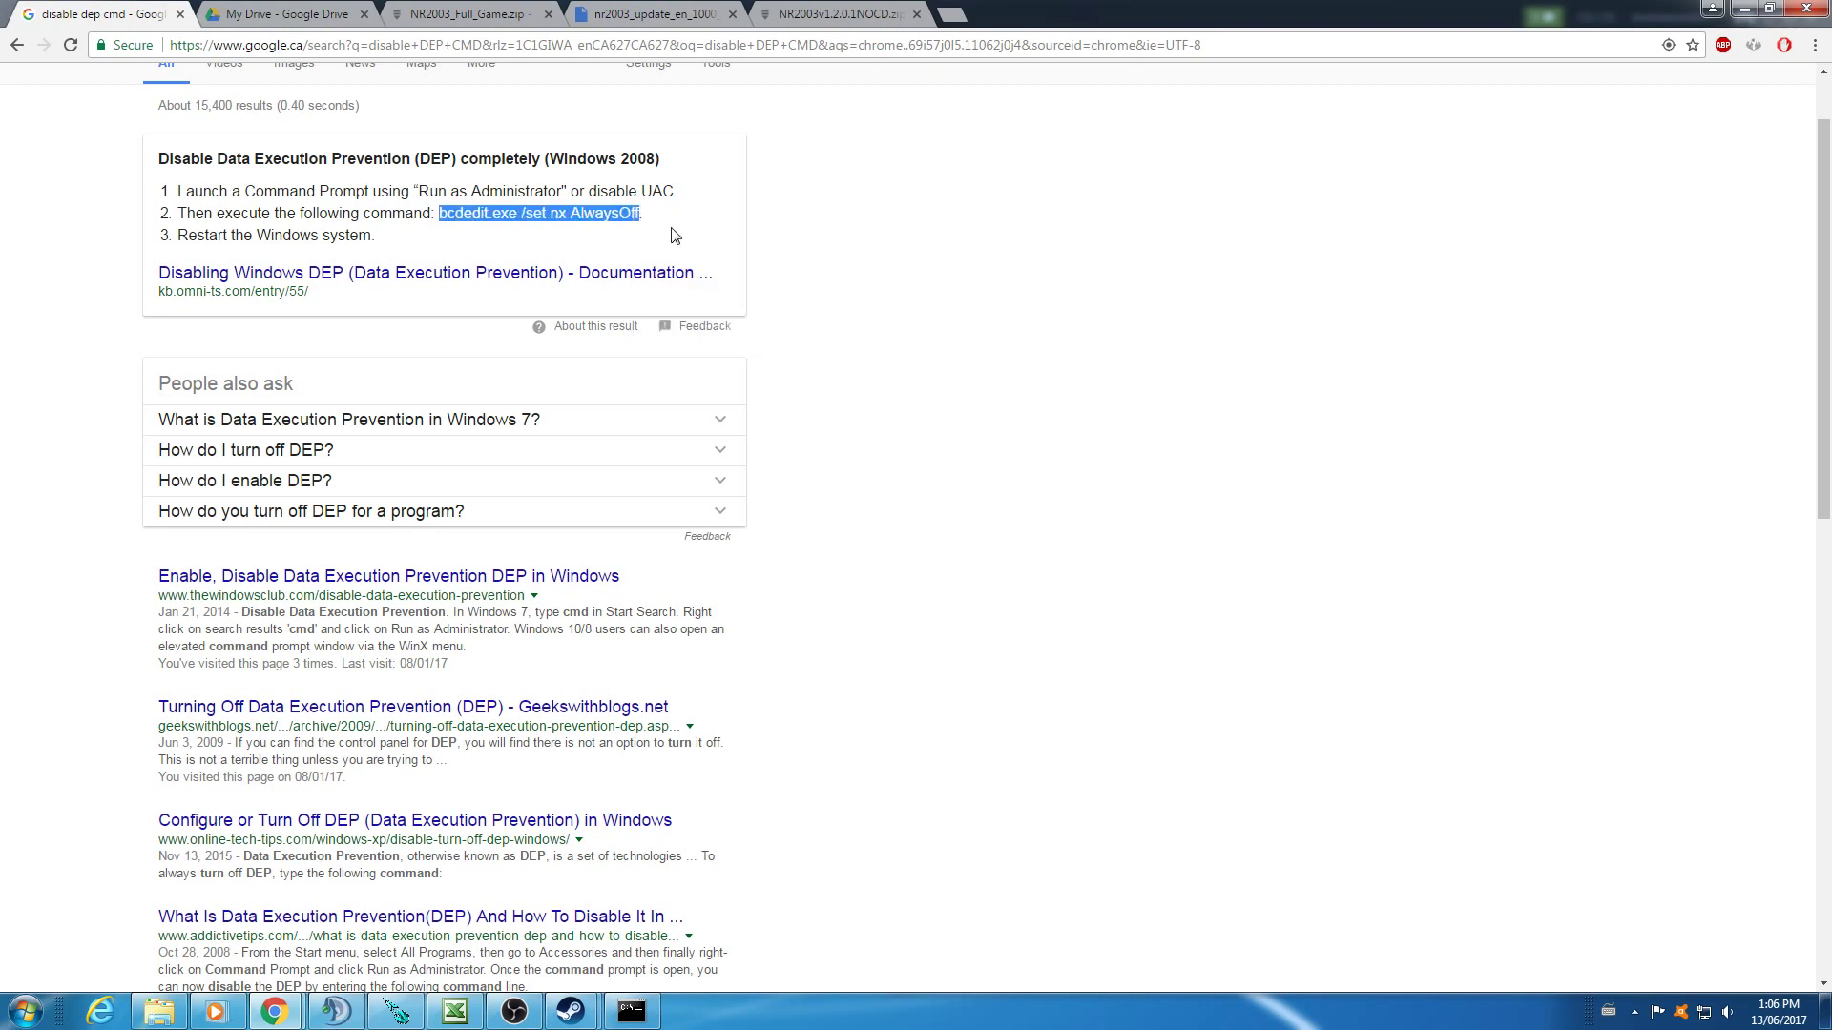
- Paste and run the bcdedit command in the admin prompt, then close the prompt
{"action": "left_click", "coordinate": [632, 1015]}
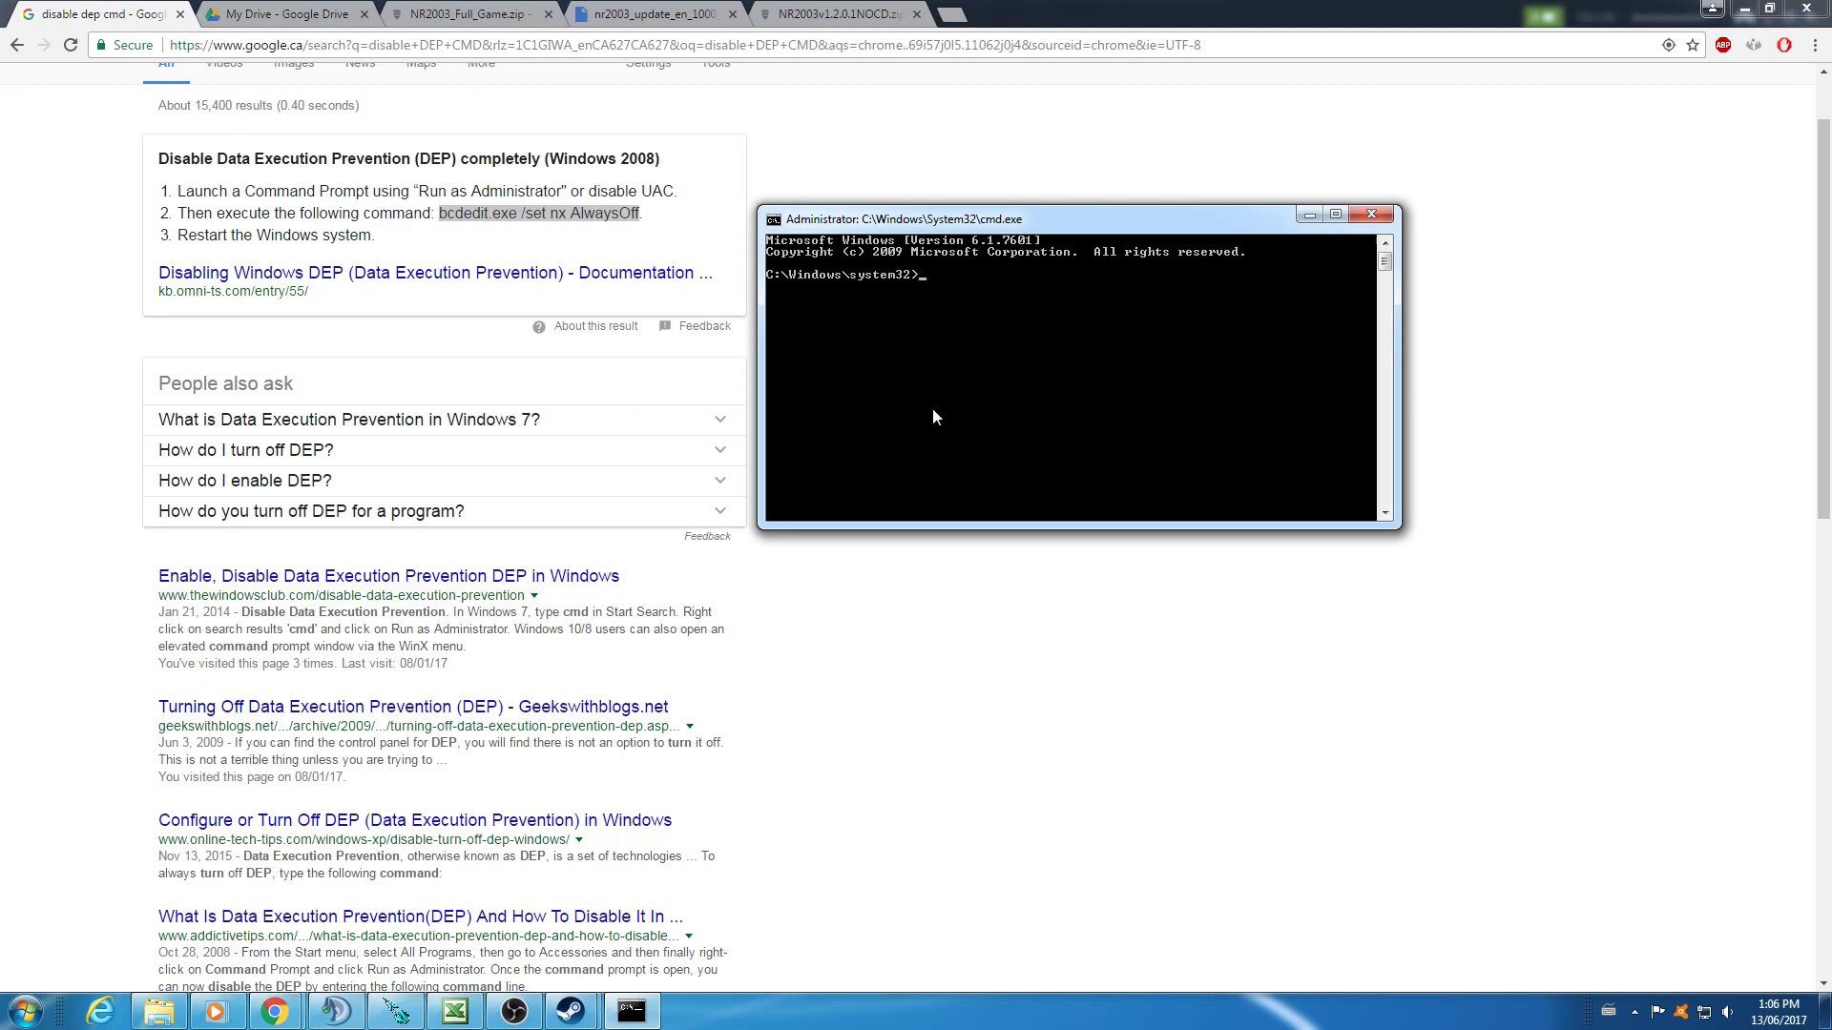
{"action": "key", "text": "ctrl+v"}
{"action": "key", "text": "BackSpace"}
{"action": "key", "text": "BackSpace"}
{"action": "right_click", "coordinate": [935, 410]}
{"action": "left_click", "coordinate": [982, 464]}
{"action": "key", "text": "Return"}
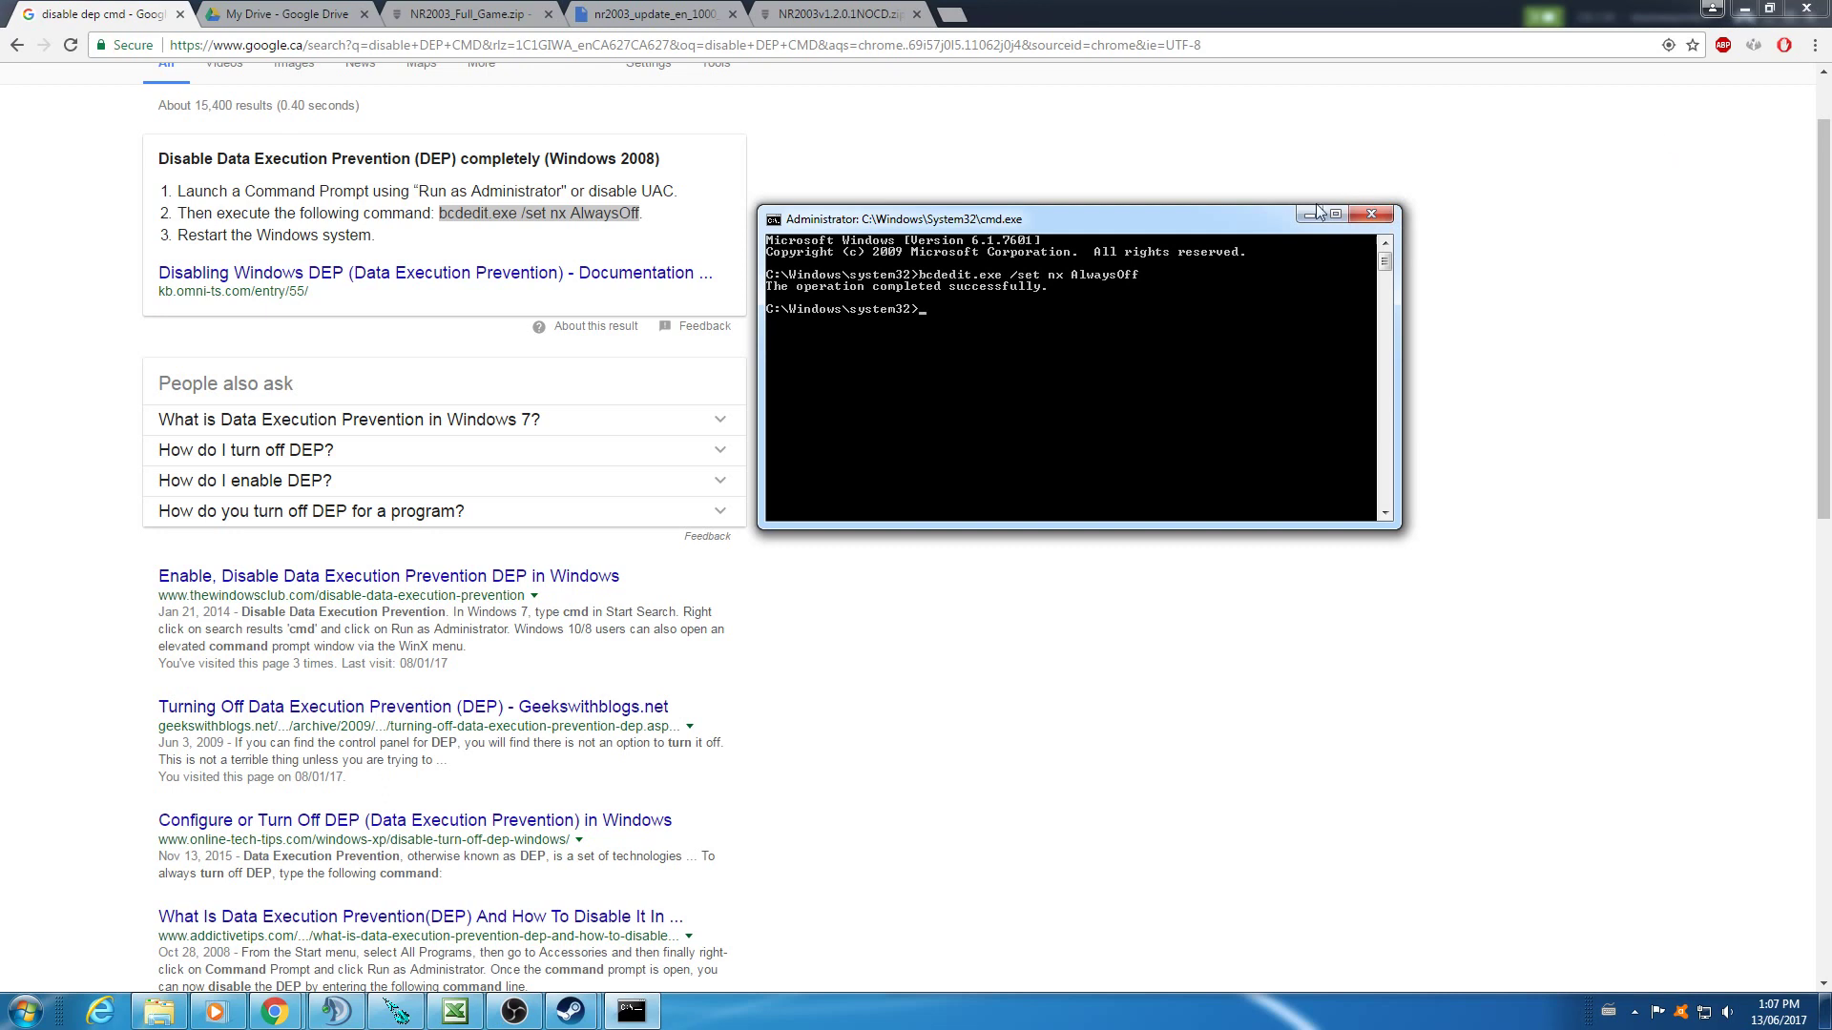
{"action": "left_click", "coordinate": [1373, 213]}
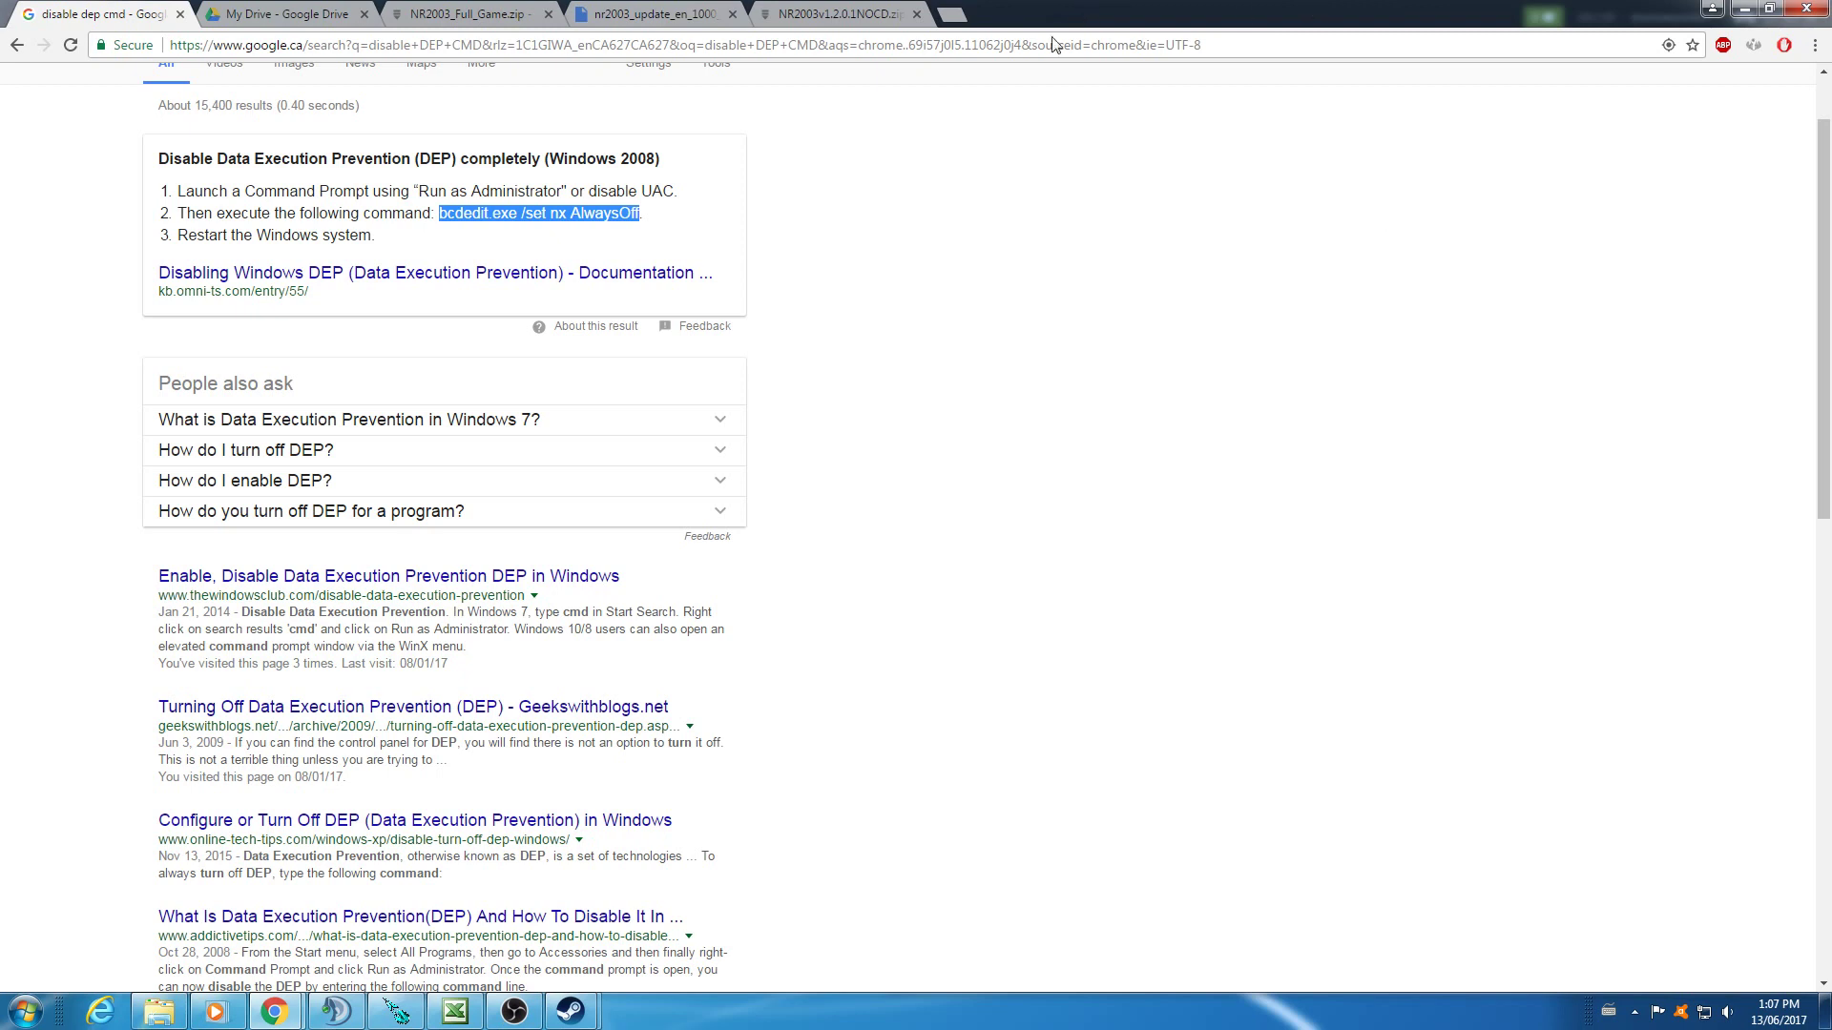
- Close the My Drive page and download NR2003_Full_Game.zip despite the virus-scan warning
{"action": "left_click", "coordinate": [297, 19]}
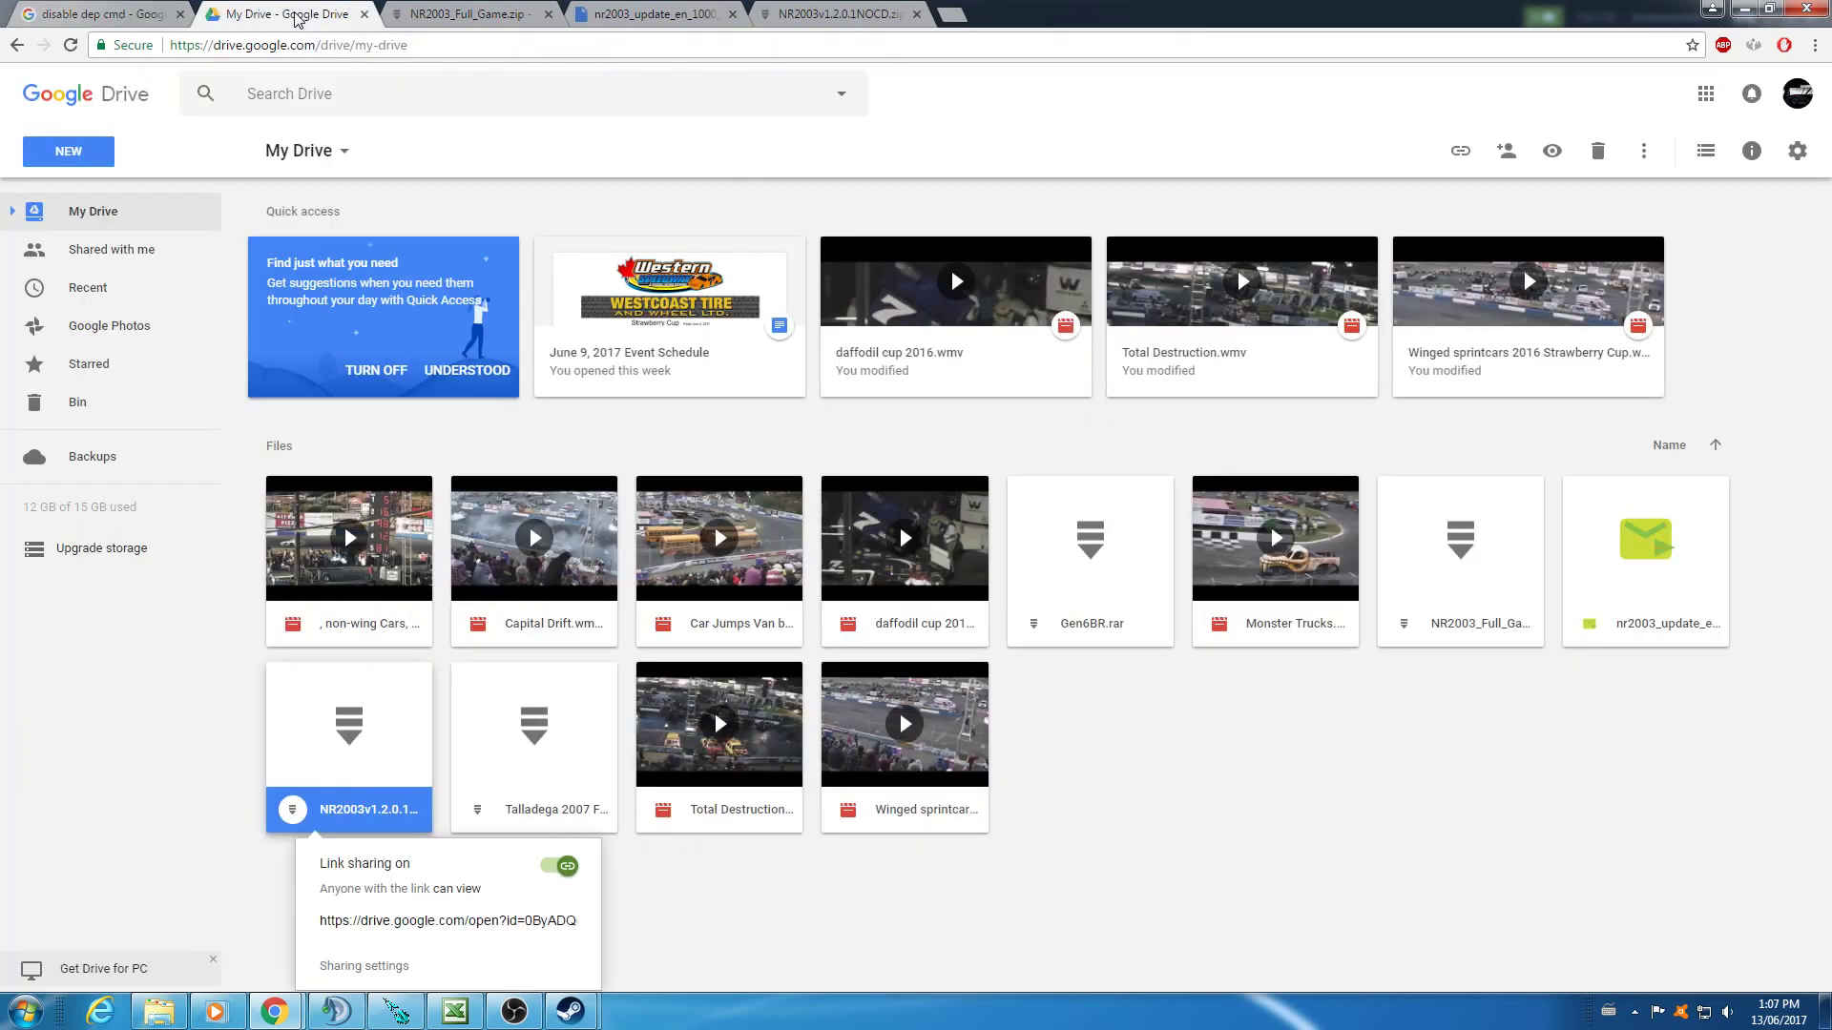
{"action": "left_click", "coordinate": [365, 15]}
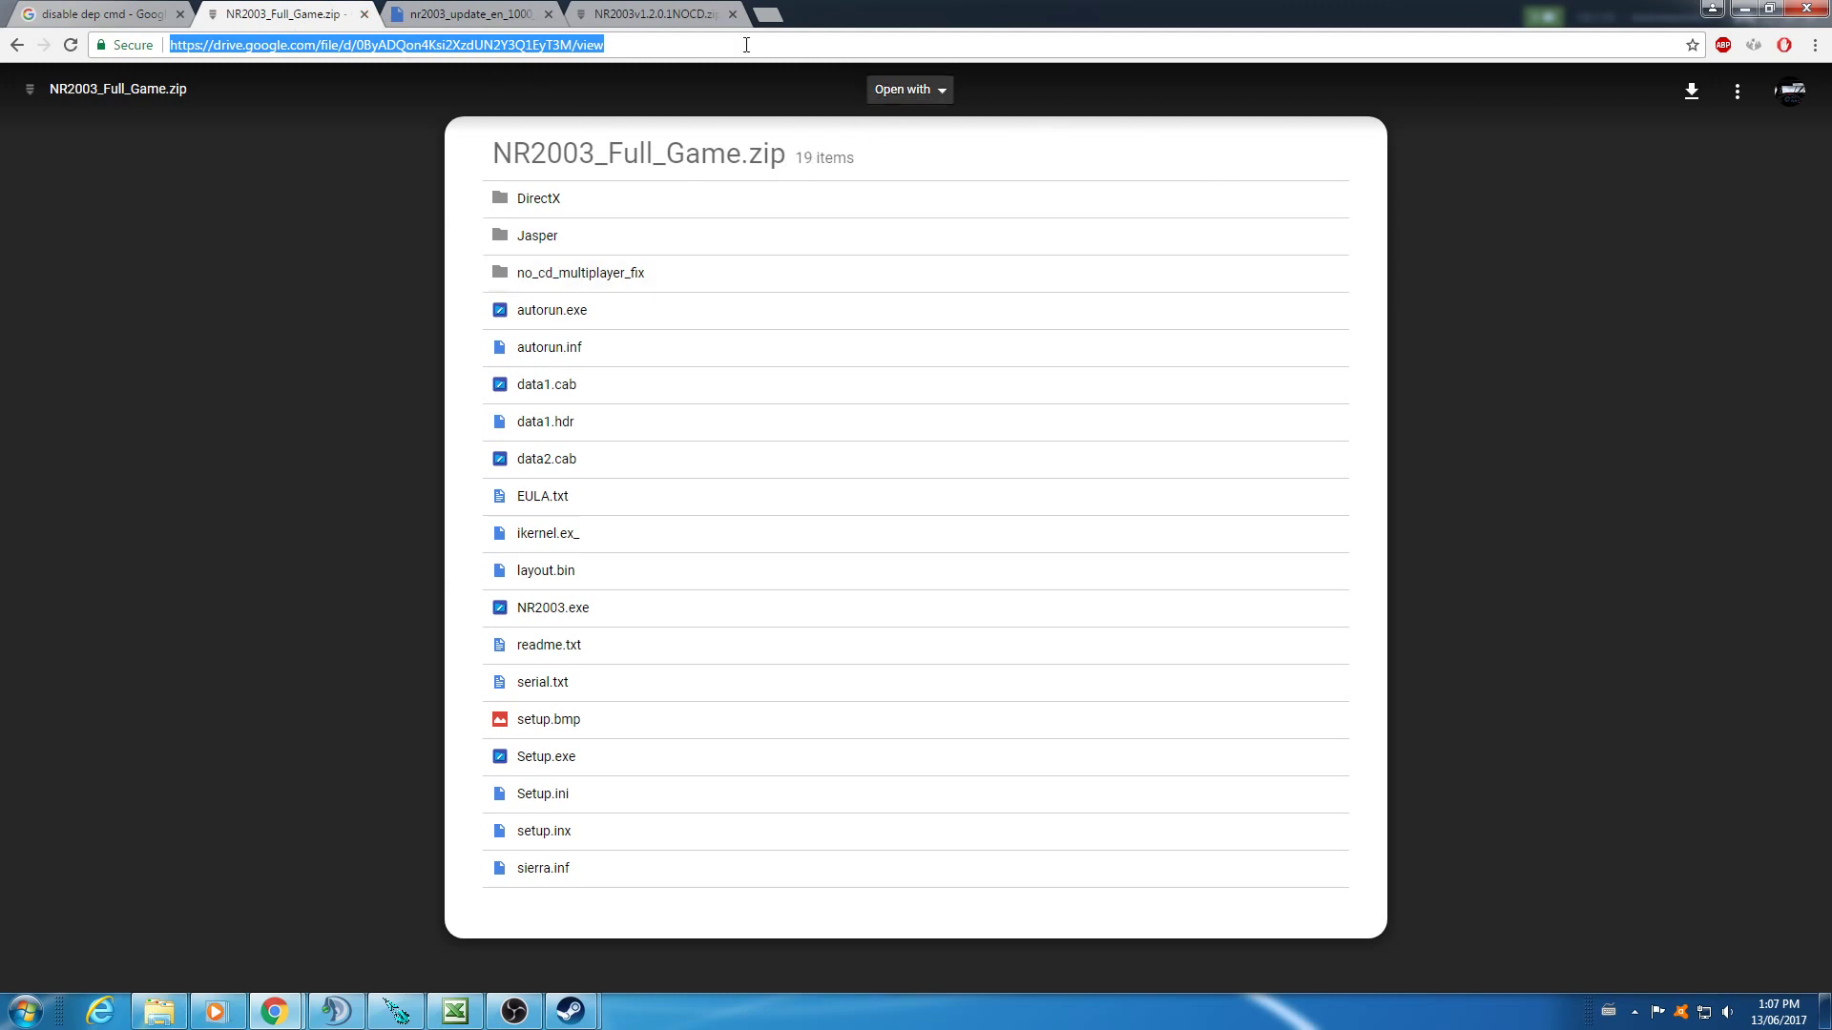
{"action": "left_click", "coordinate": [1692, 91]}
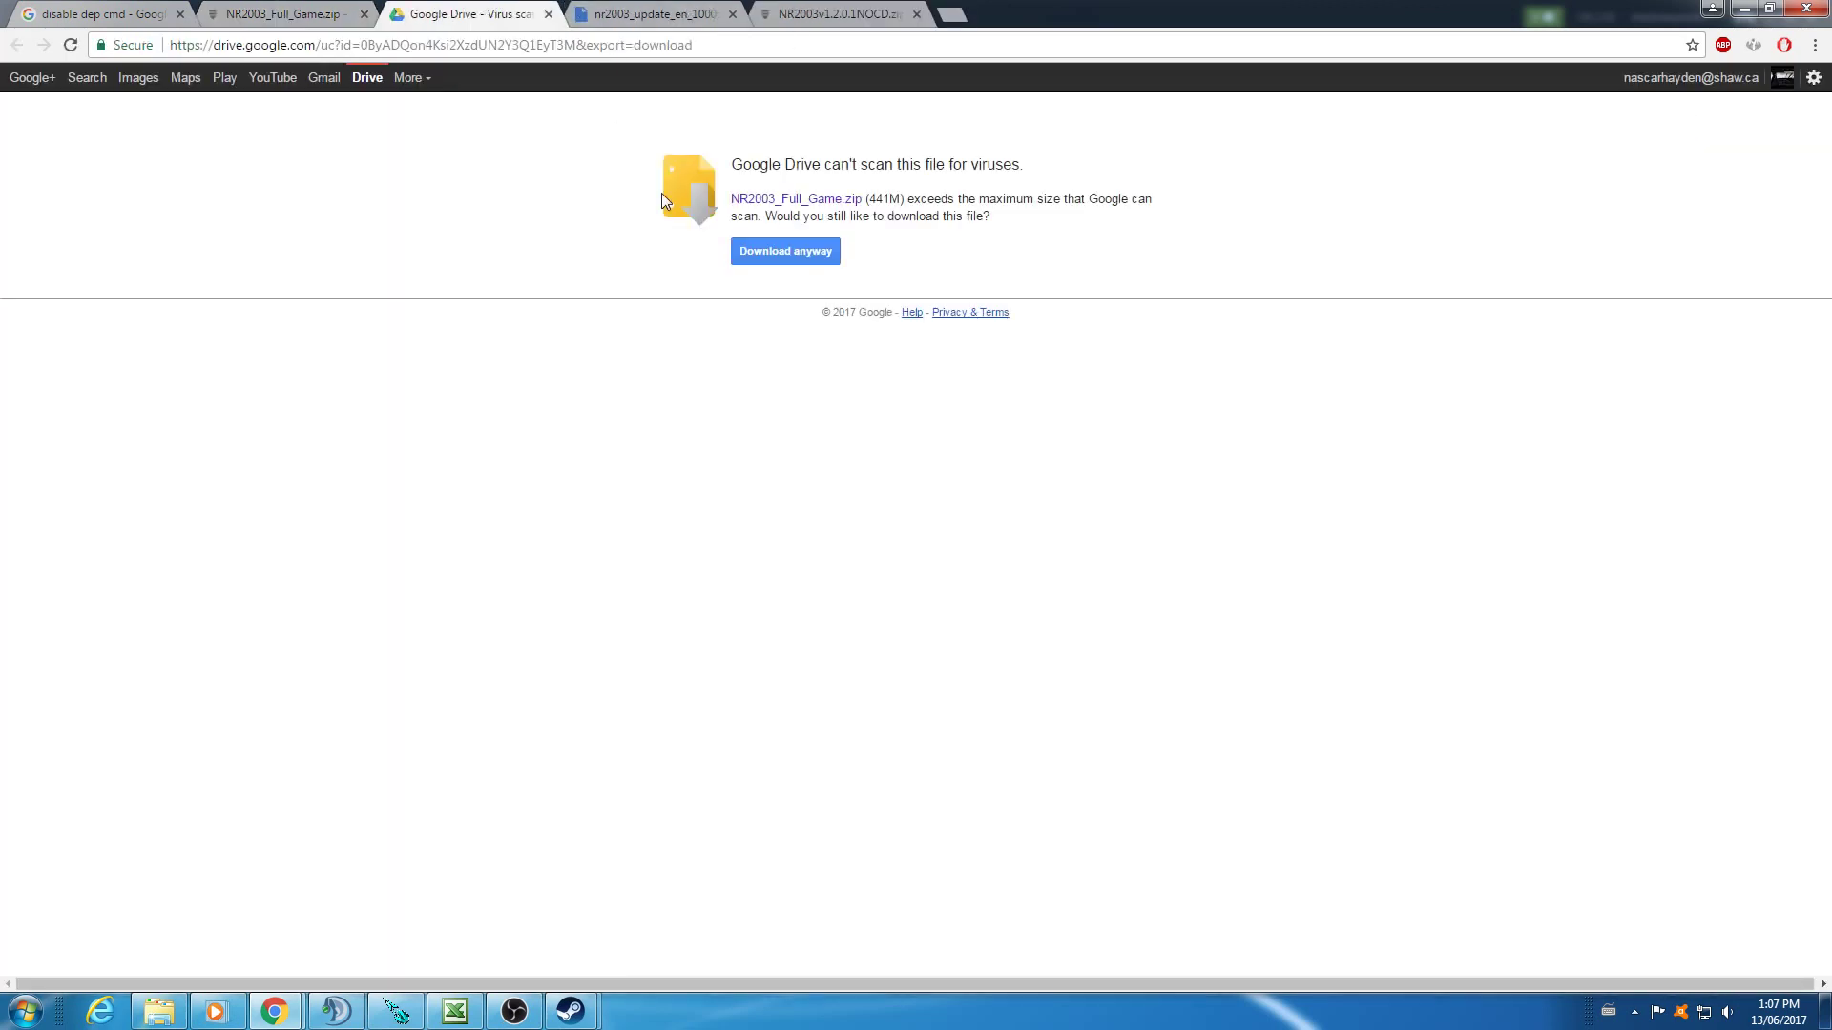
{"action": "left_click", "coordinate": [813, 252]}
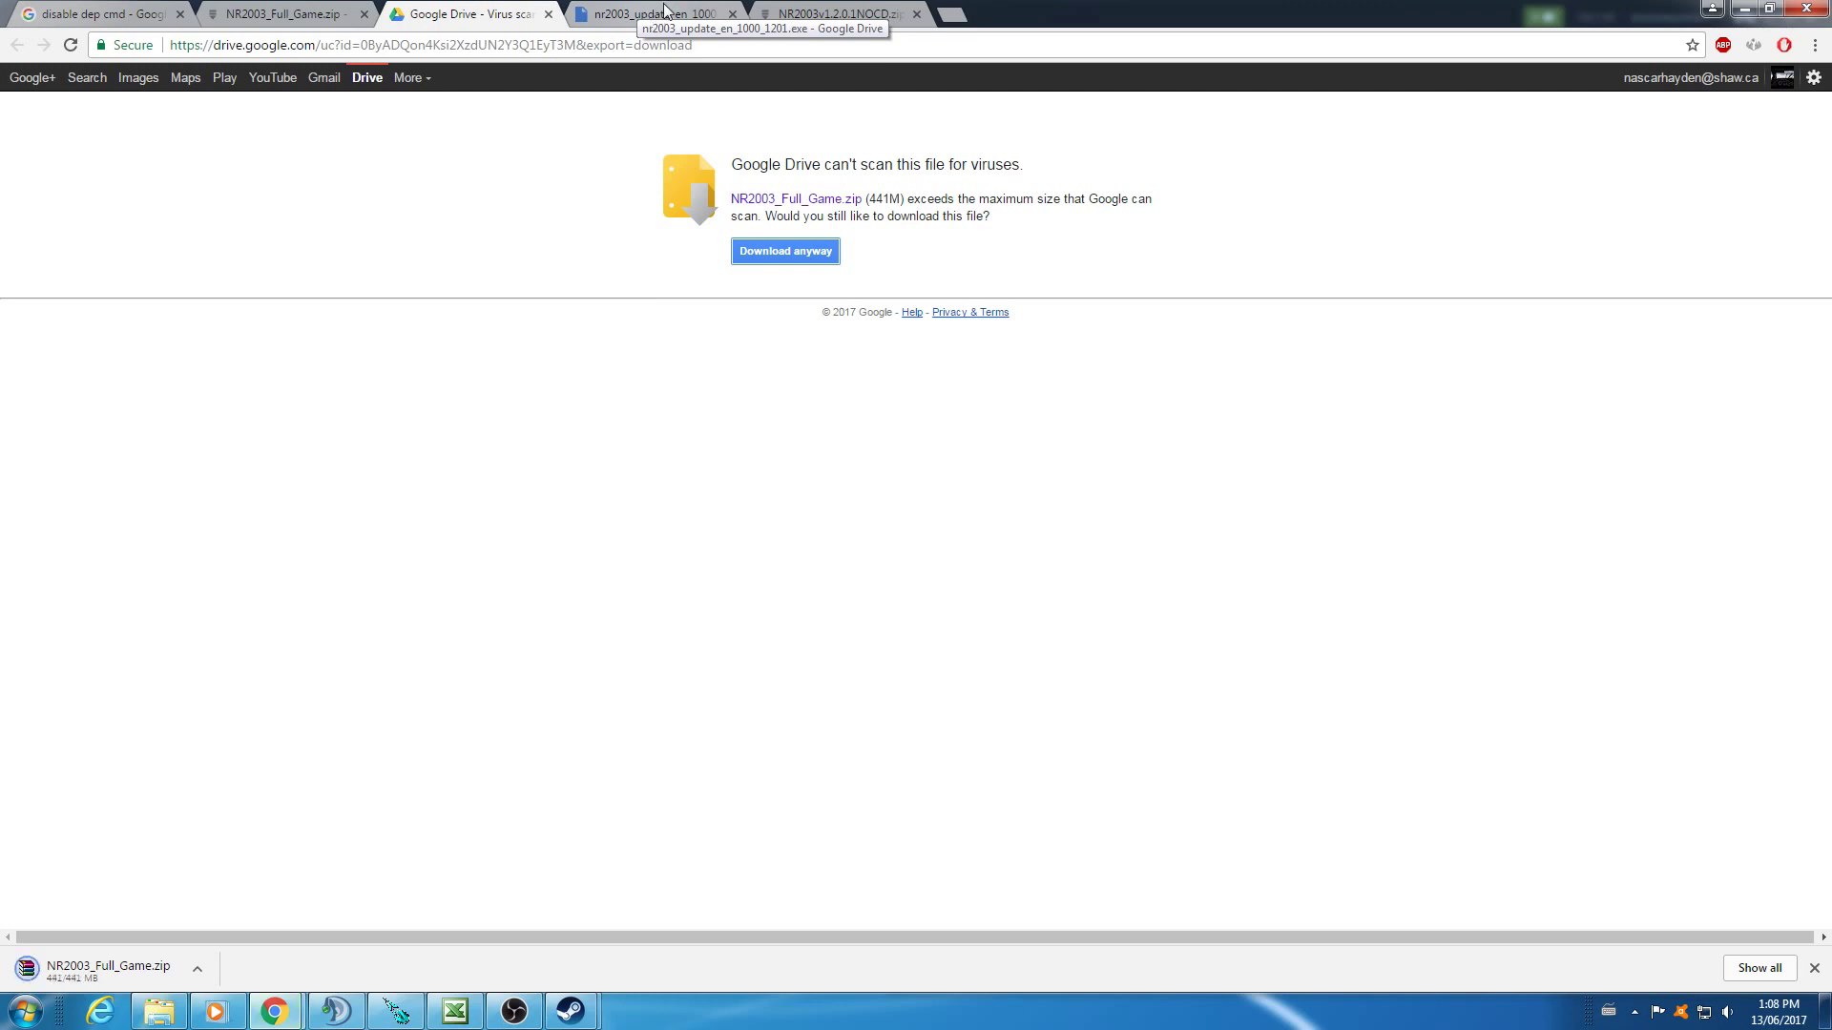
- Download nr2003_update_en_1000_1201.exe and NR2003v1.2.0.1NOCD.zip, then show NR2003_Full_Game.zip in its folder
{"action": "left_click", "coordinate": [661, 15]}
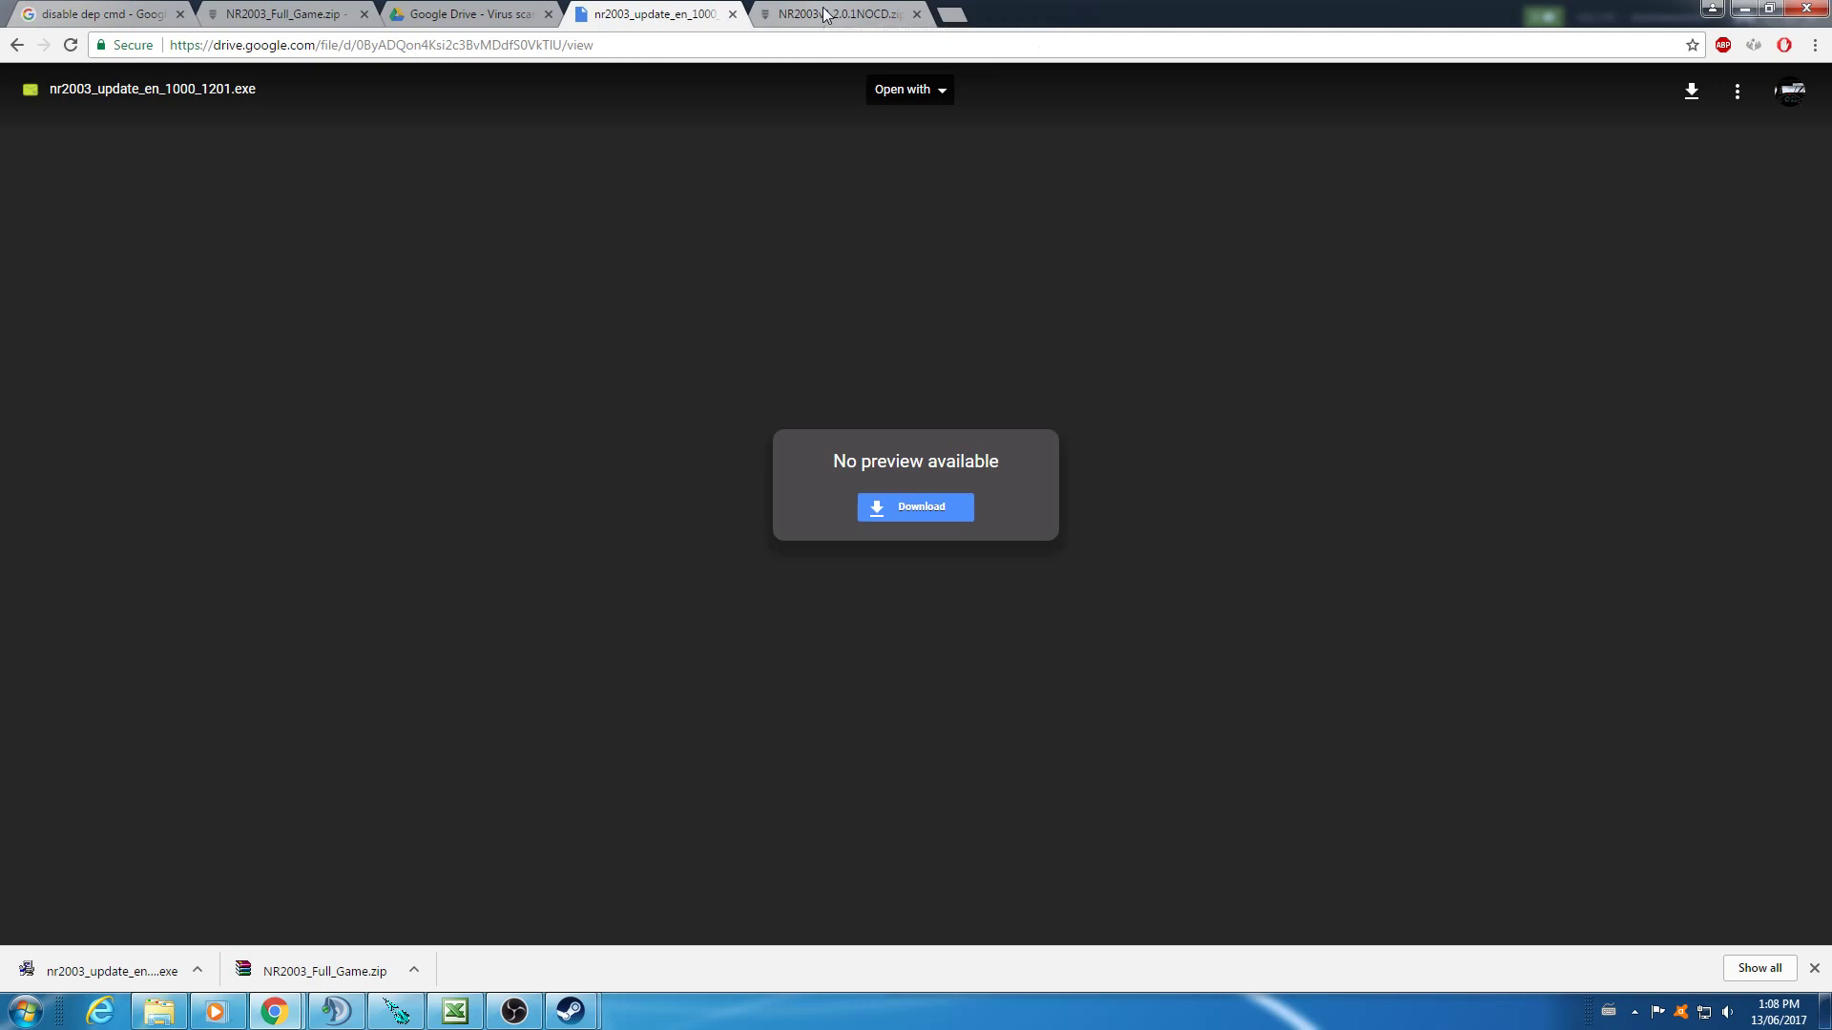
{"action": "left_click", "coordinate": [825, 16]}
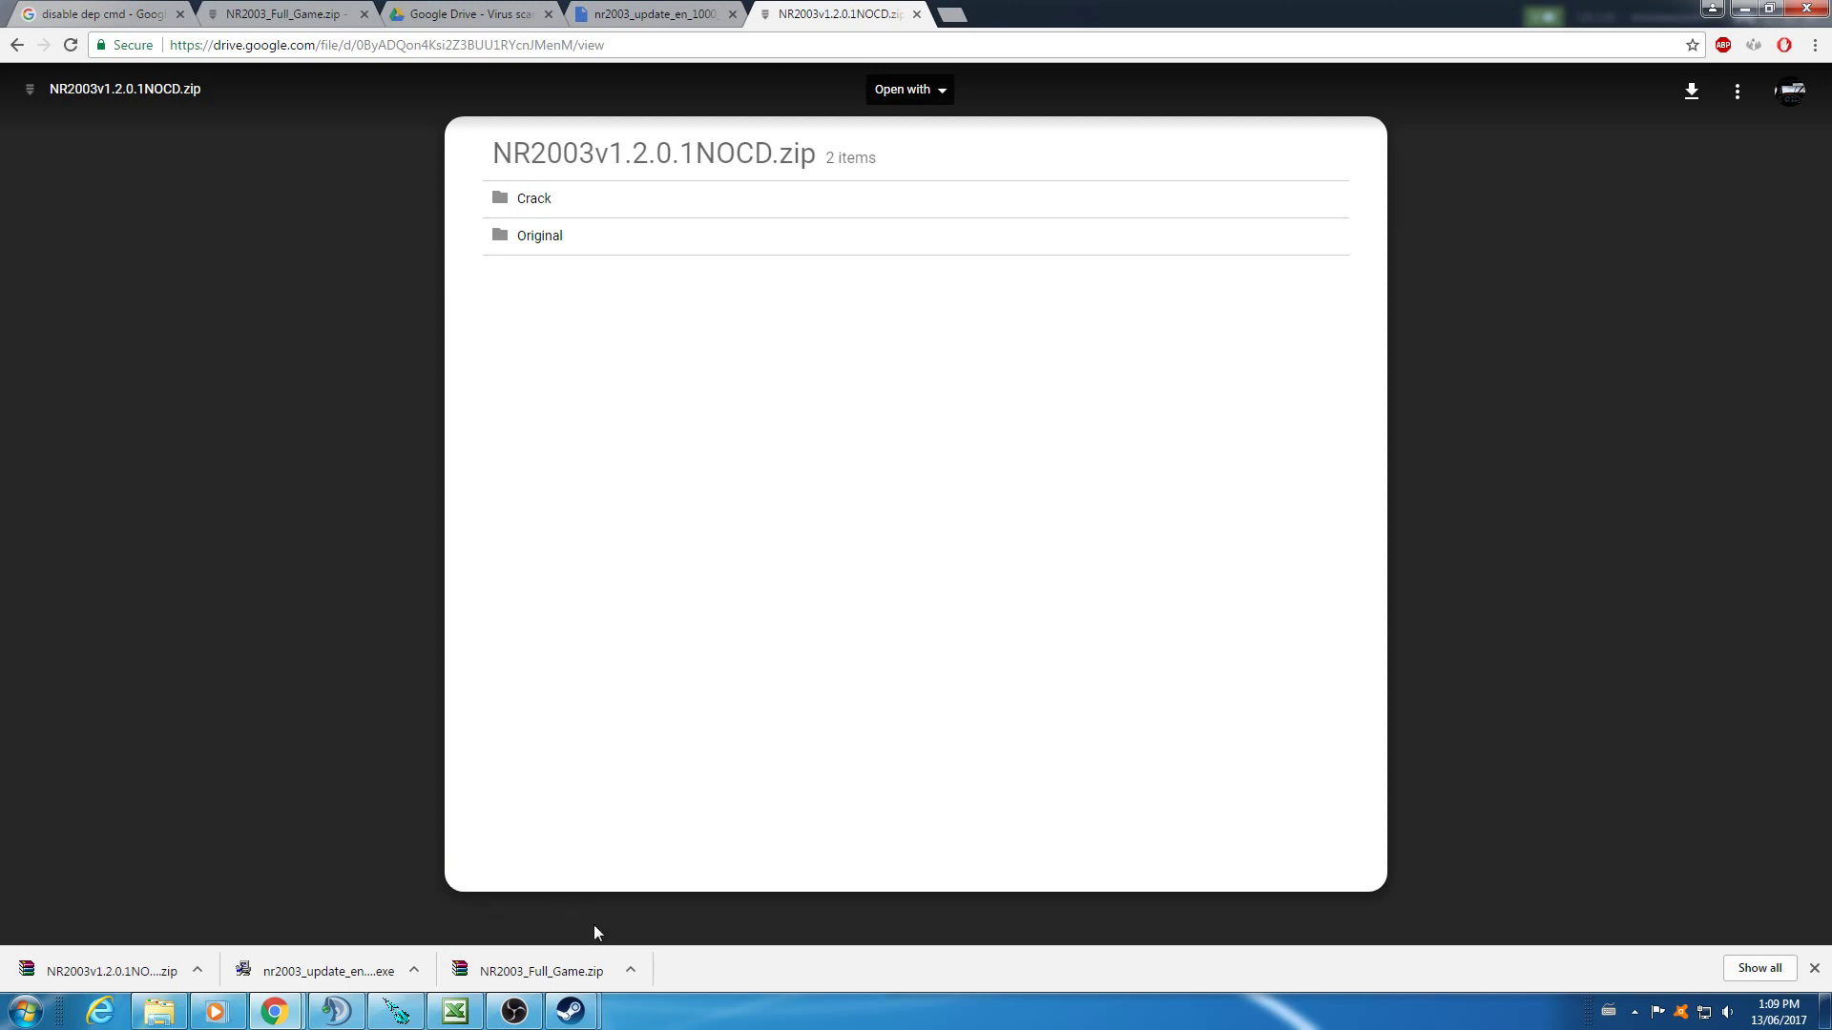
{"action": "right_click", "coordinate": [519, 975]}
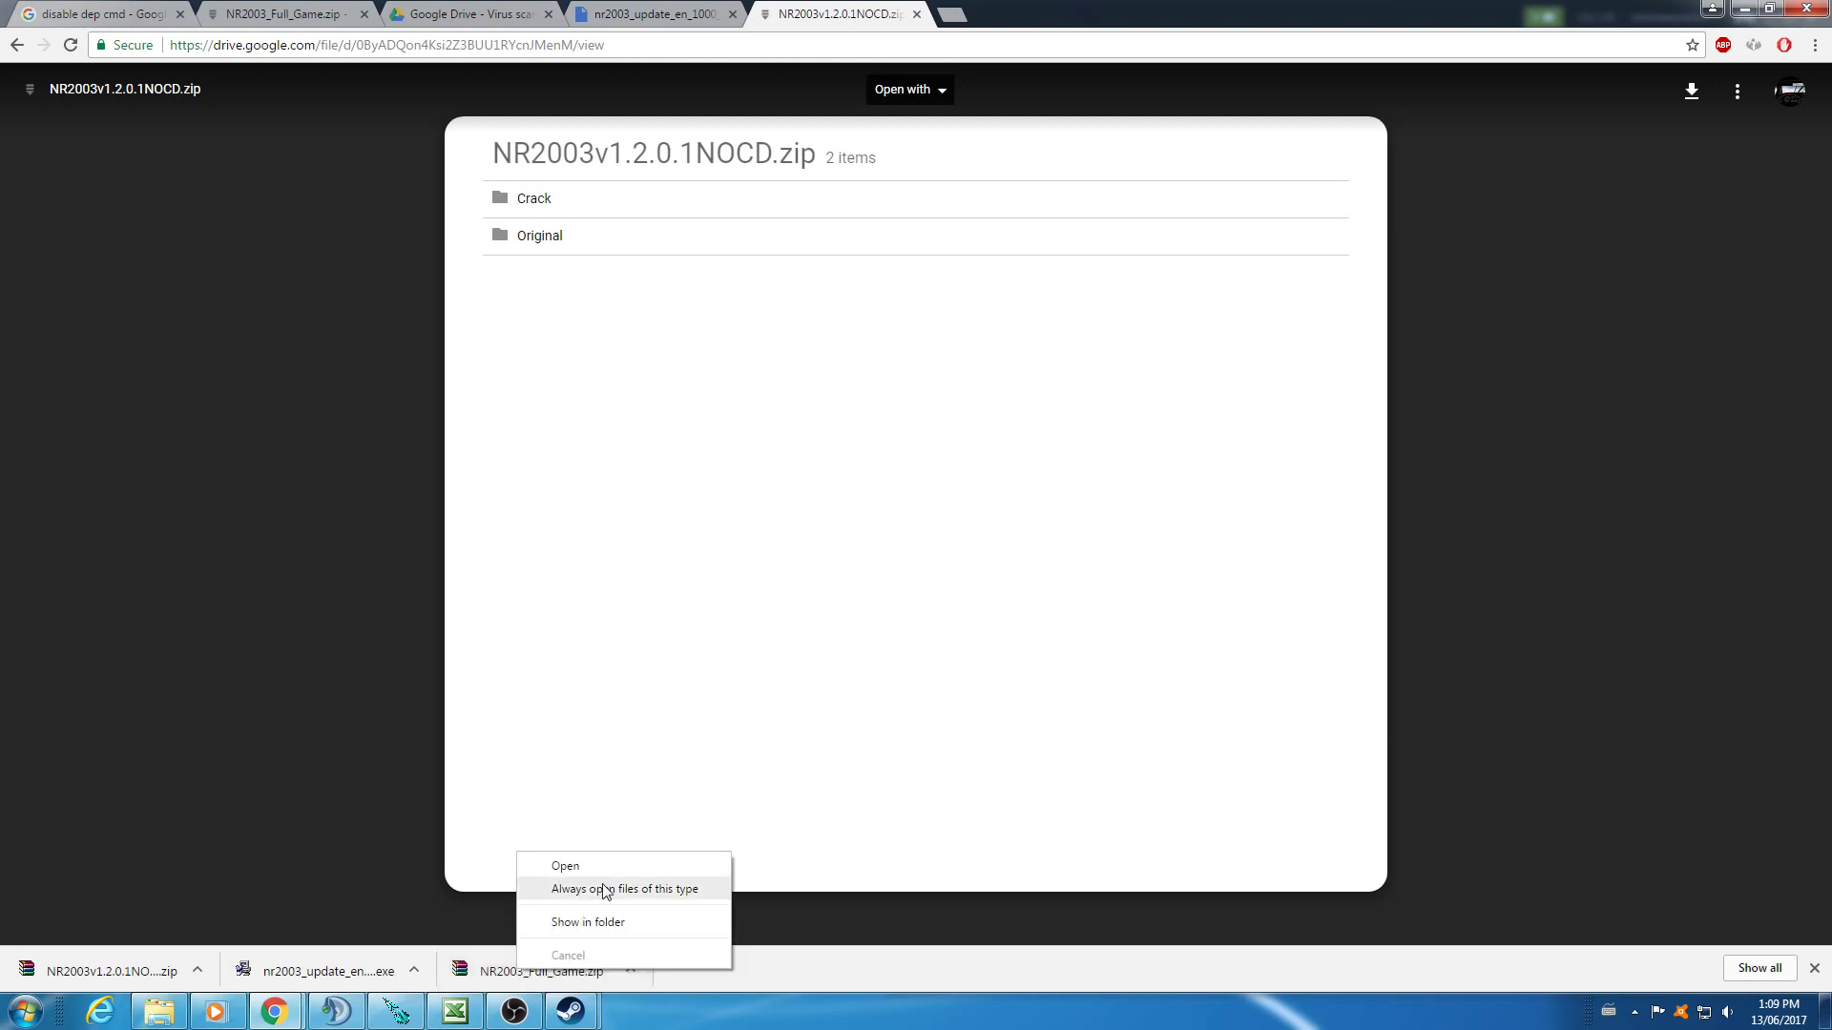
{"action": "left_click", "coordinate": [584, 923]}
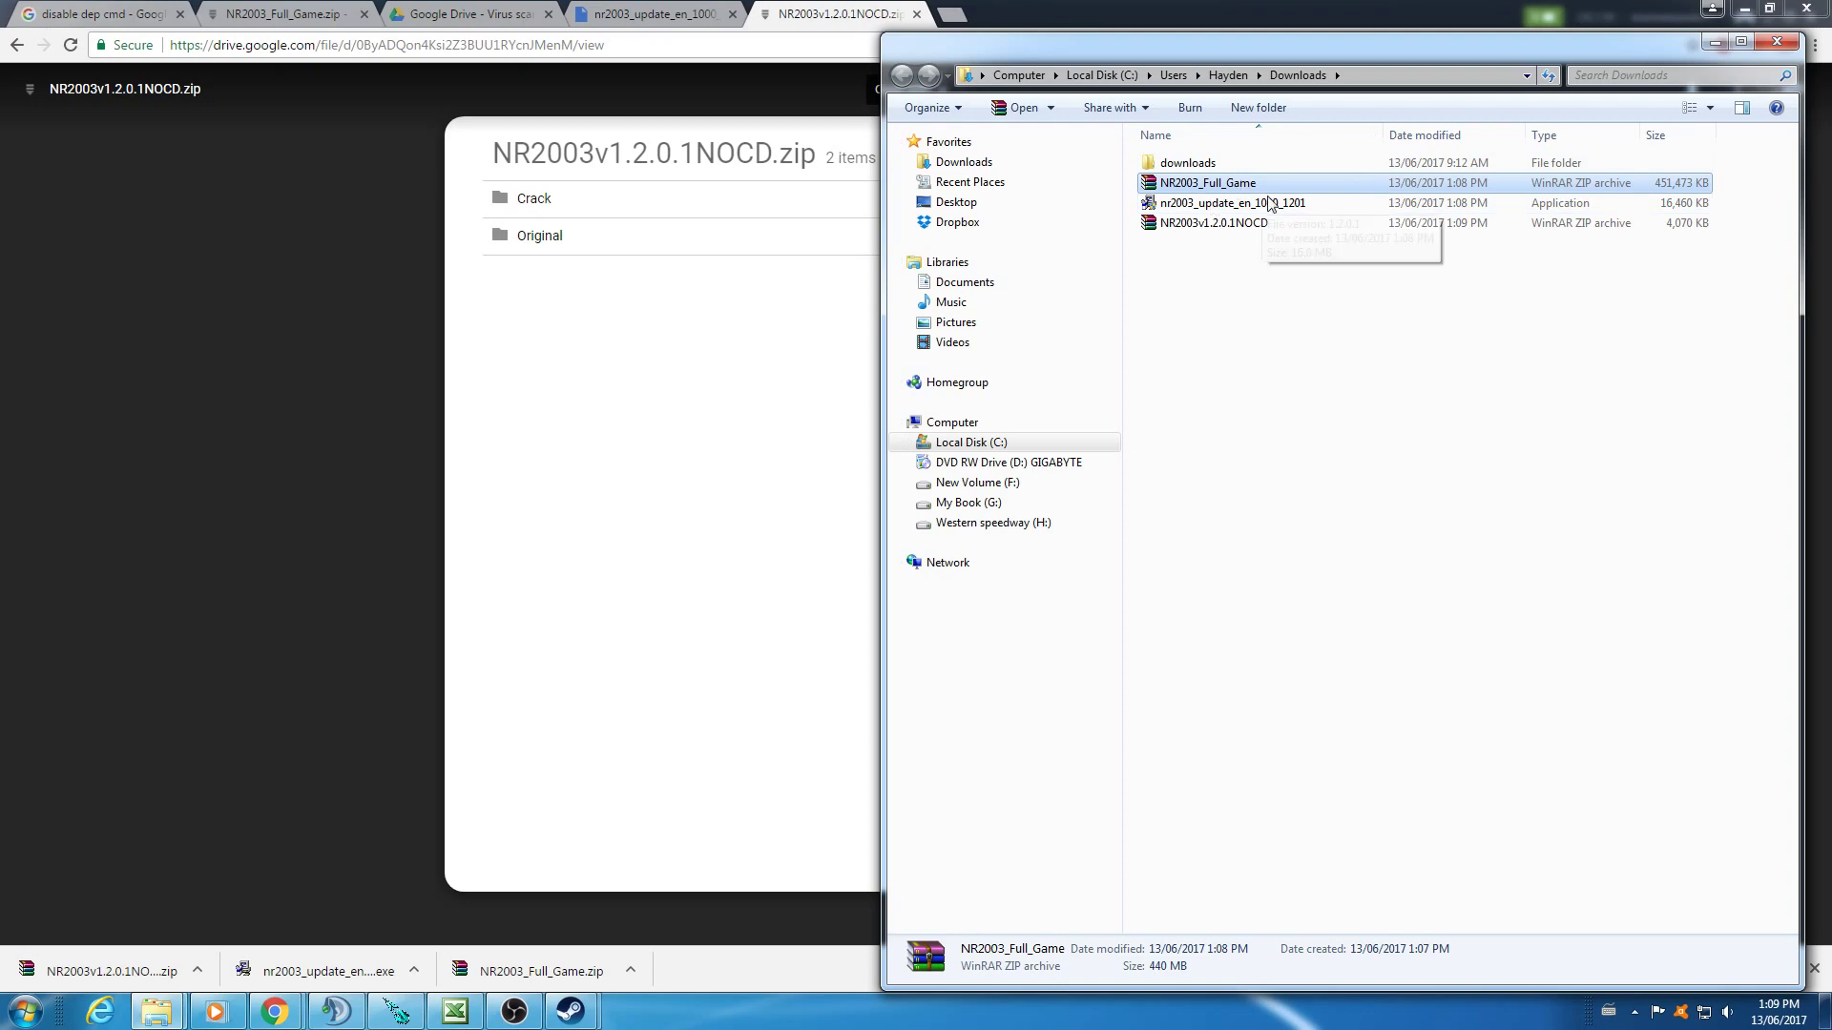
- Extract NR2003_Full_Game.zip with WinRAR and run Setup from the extracted folder
{"action": "left_click", "coordinate": [1330, 262]}
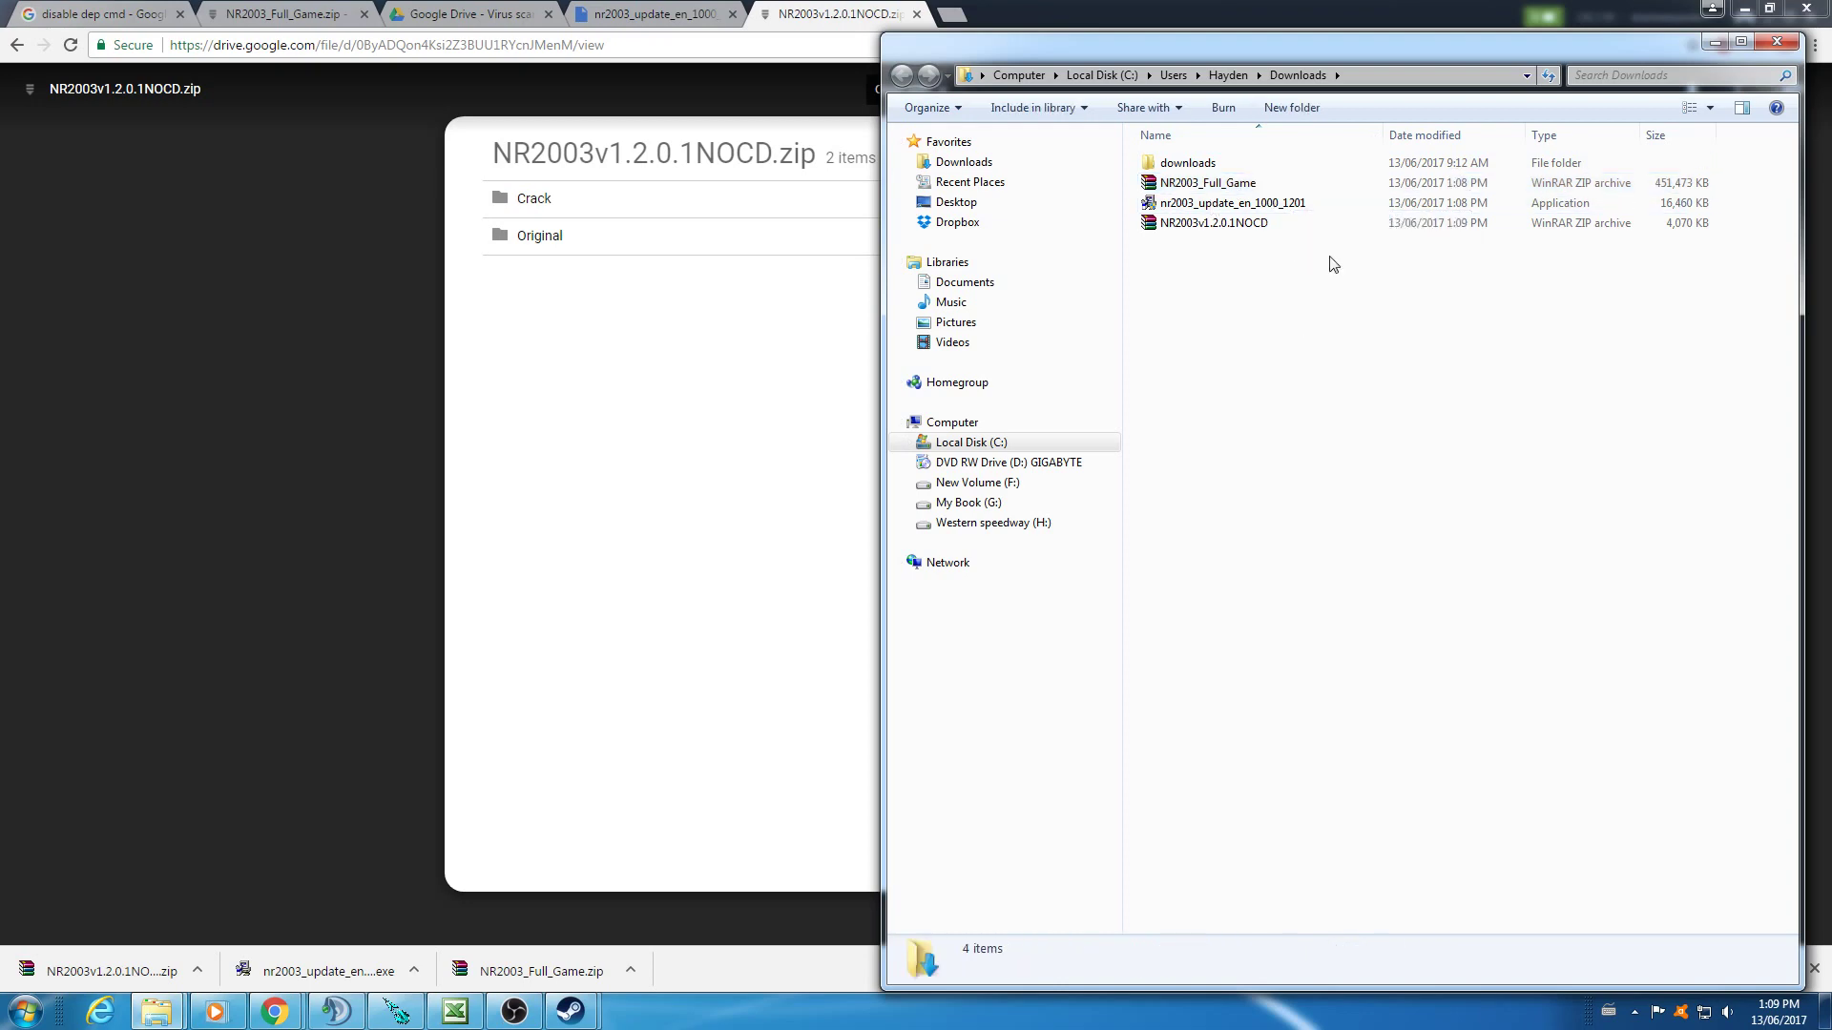
{"action": "double_click", "coordinate": [1268, 184]}
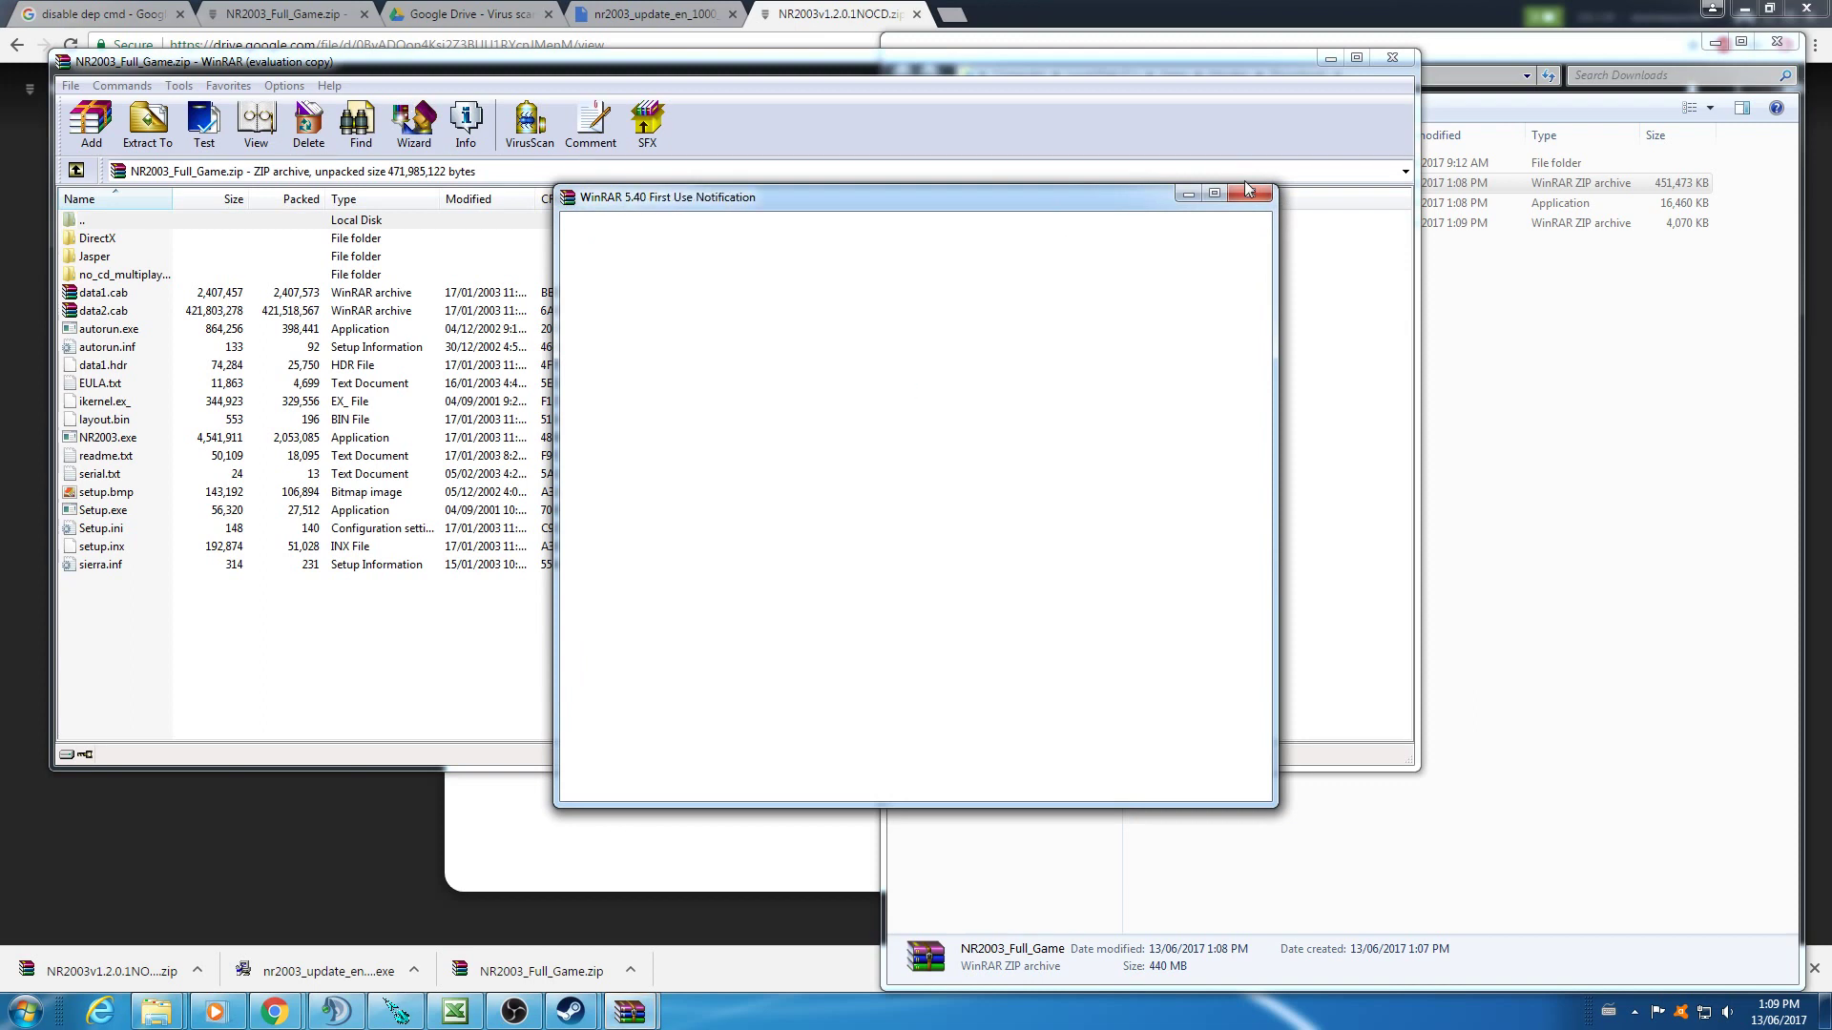
{"action": "left_click", "coordinate": [1247, 192]}
{"action": "left_click", "coordinate": [148, 124]}
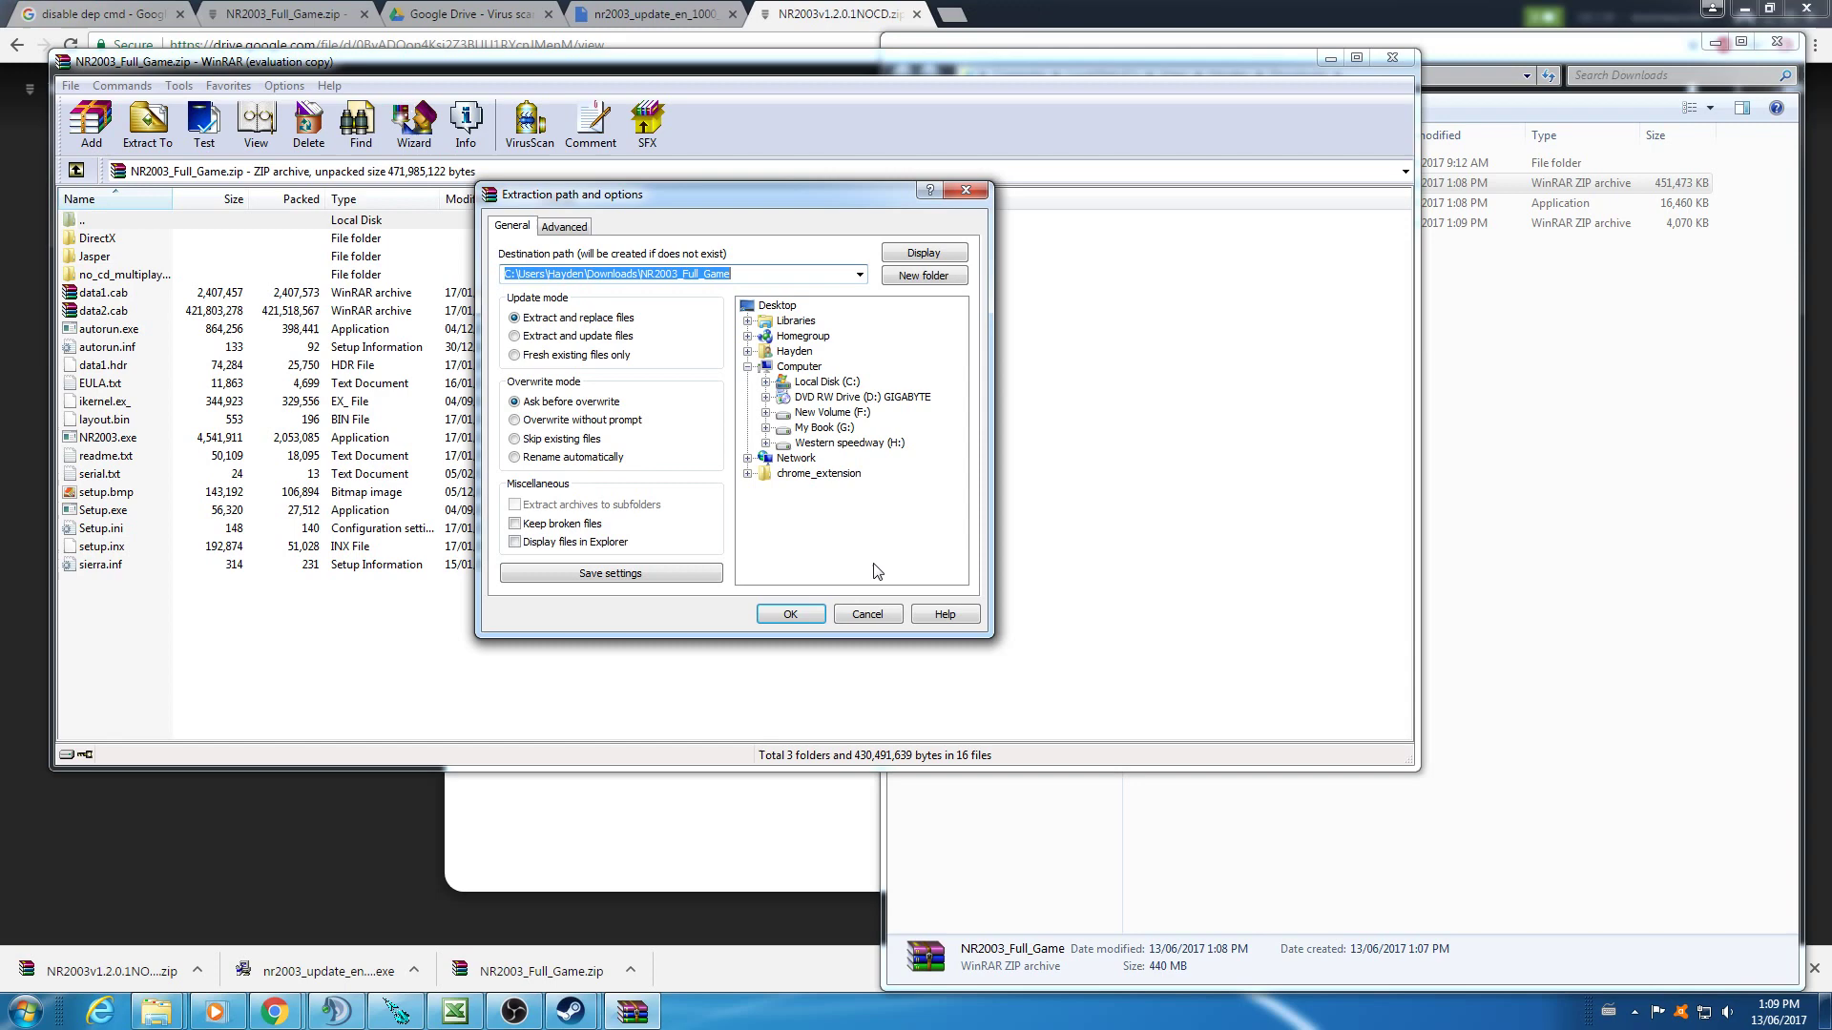
{"action": "left_click", "coordinate": [791, 615]}
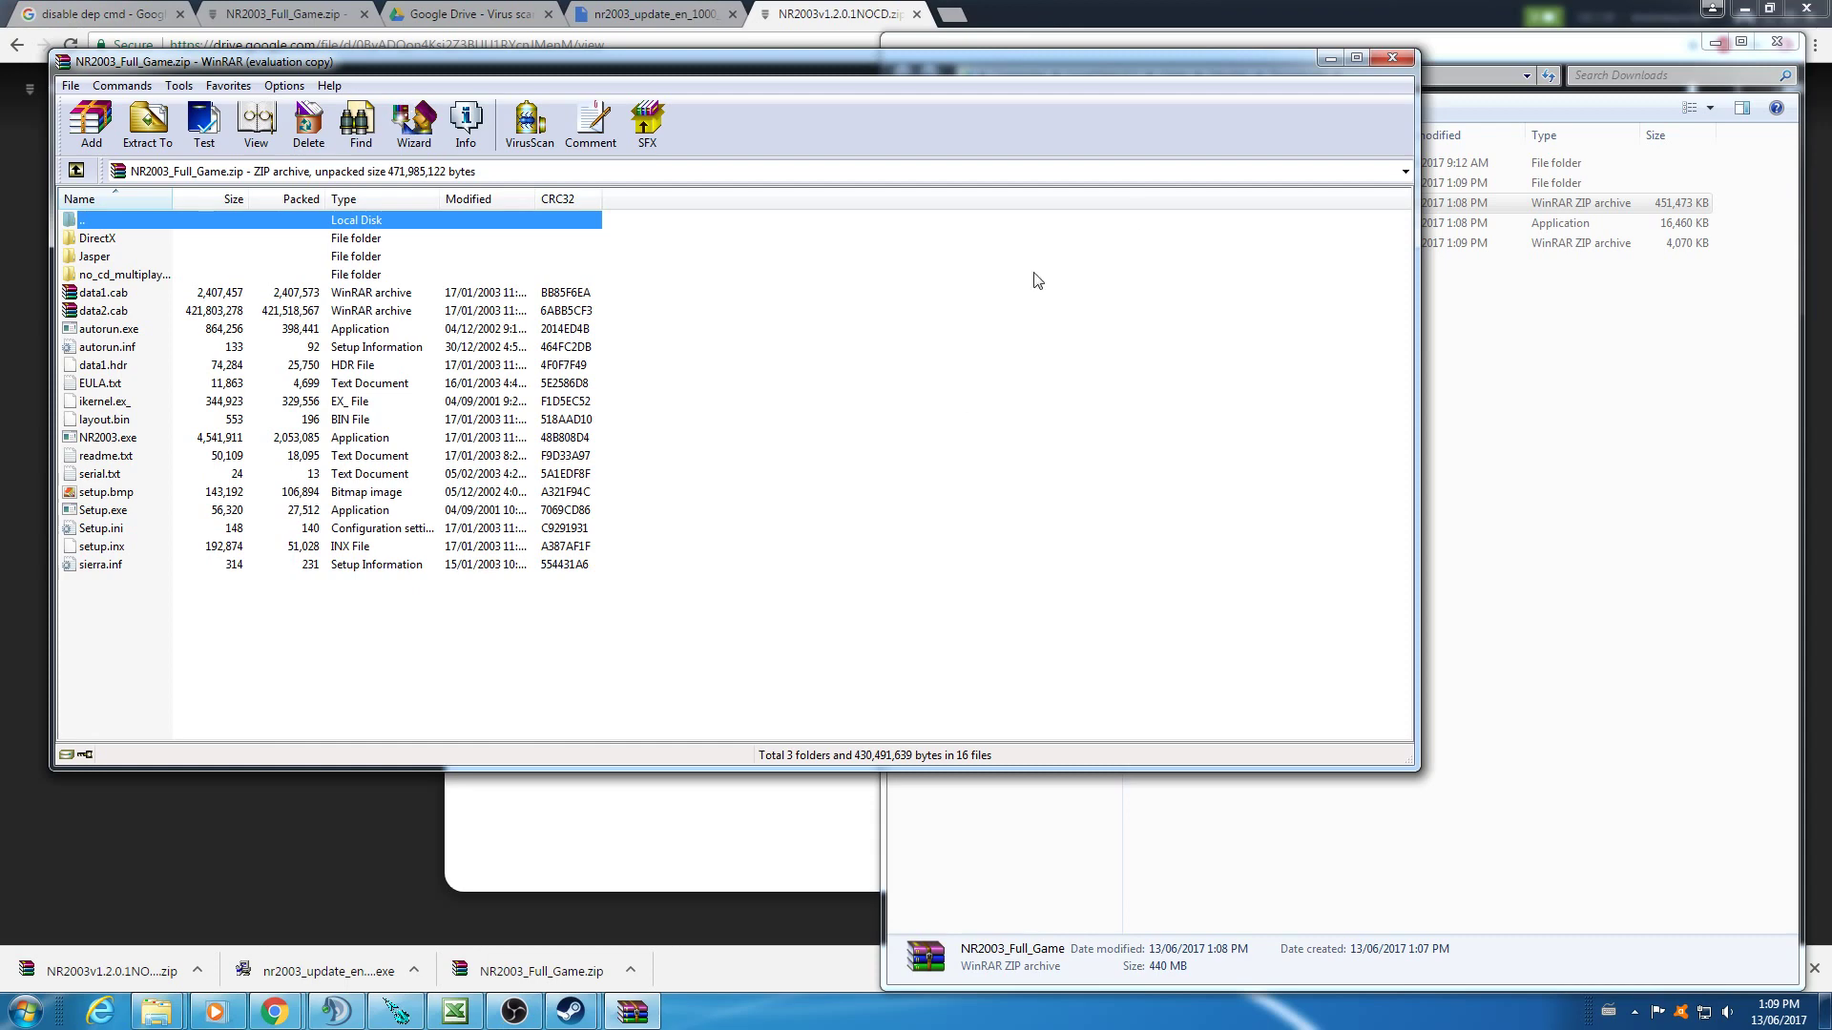
{"action": "left_click", "coordinate": [1392, 57]}
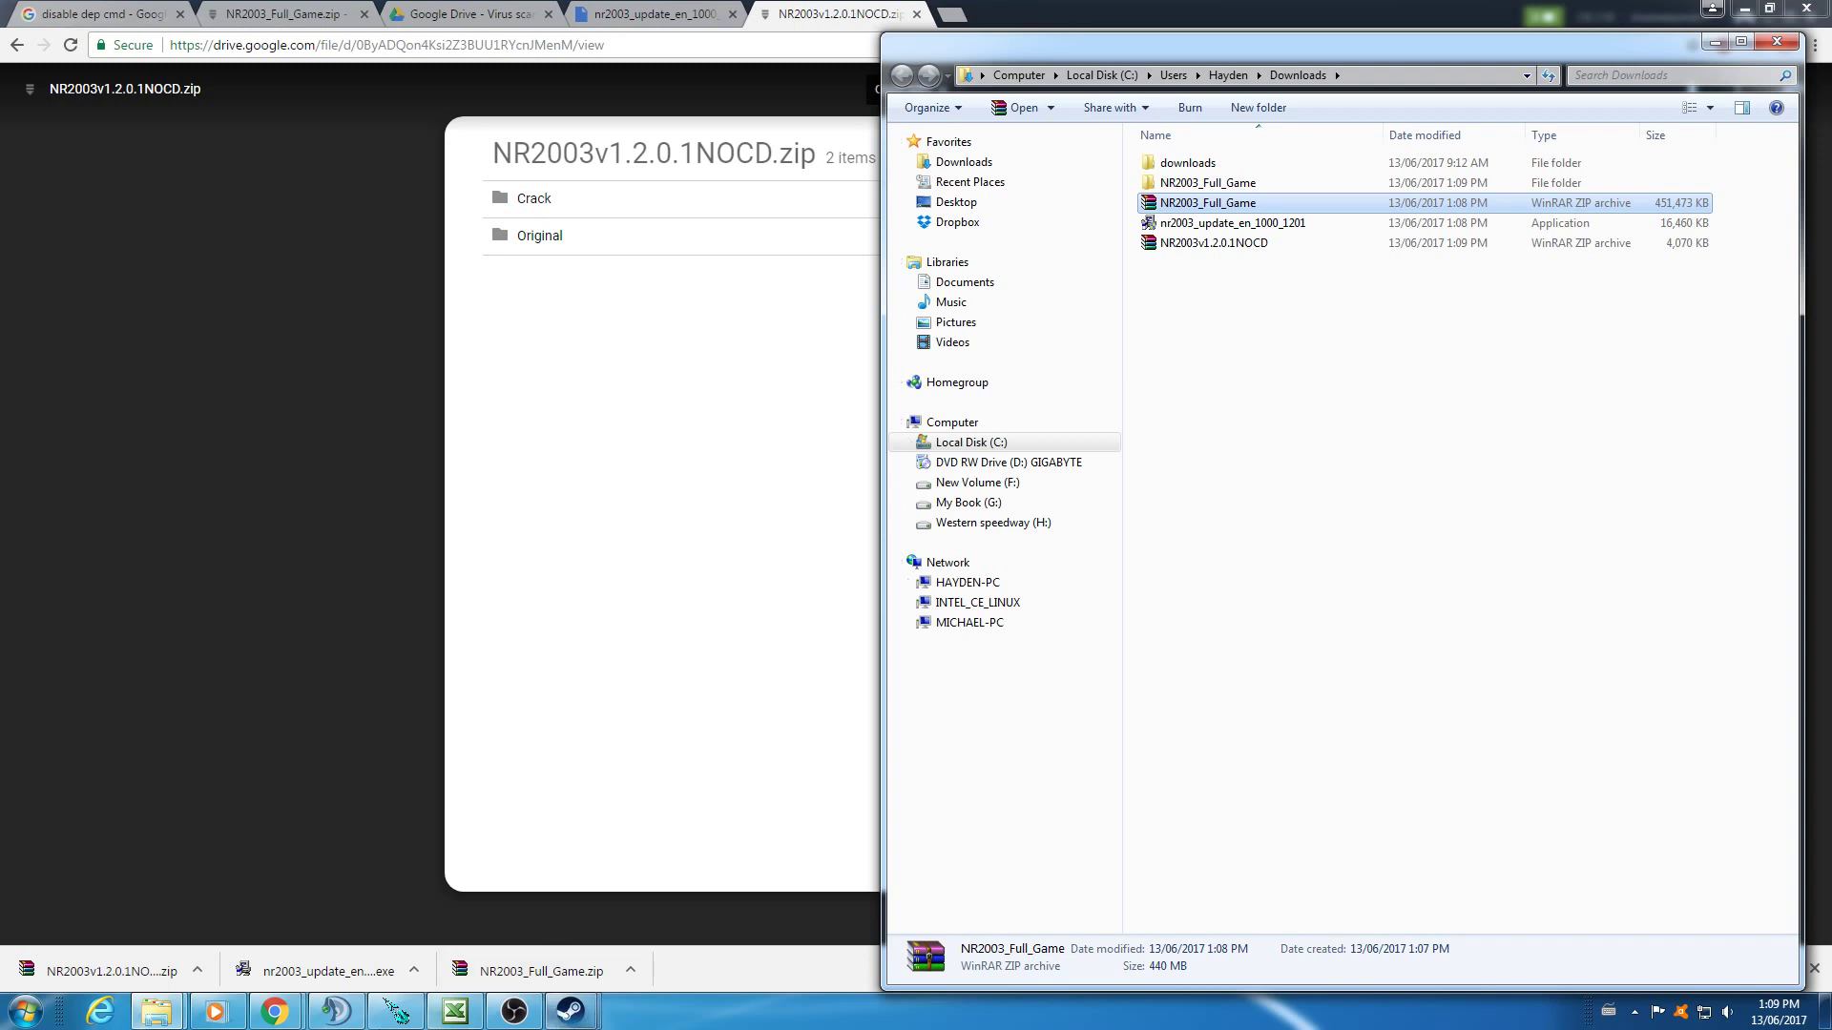
{"action": "double_click", "coordinate": [1299, 189]}
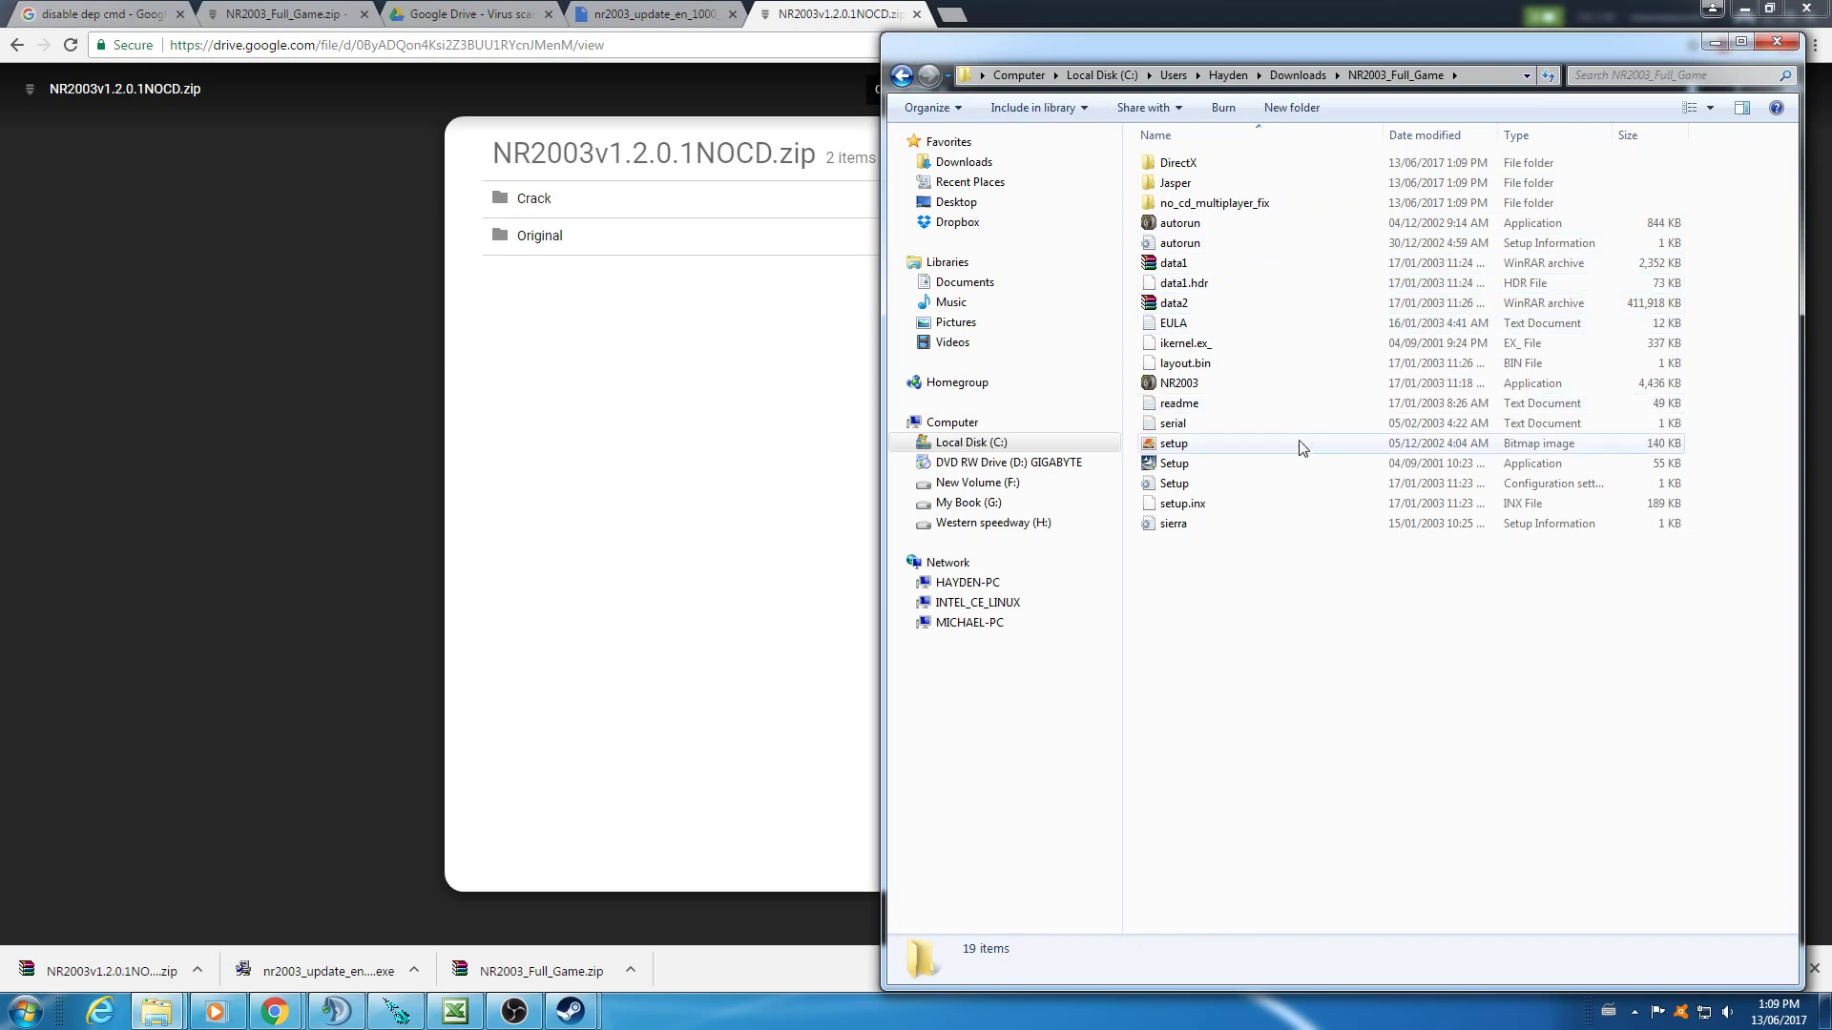
{"action": "double_click", "coordinate": [1237, 465]}
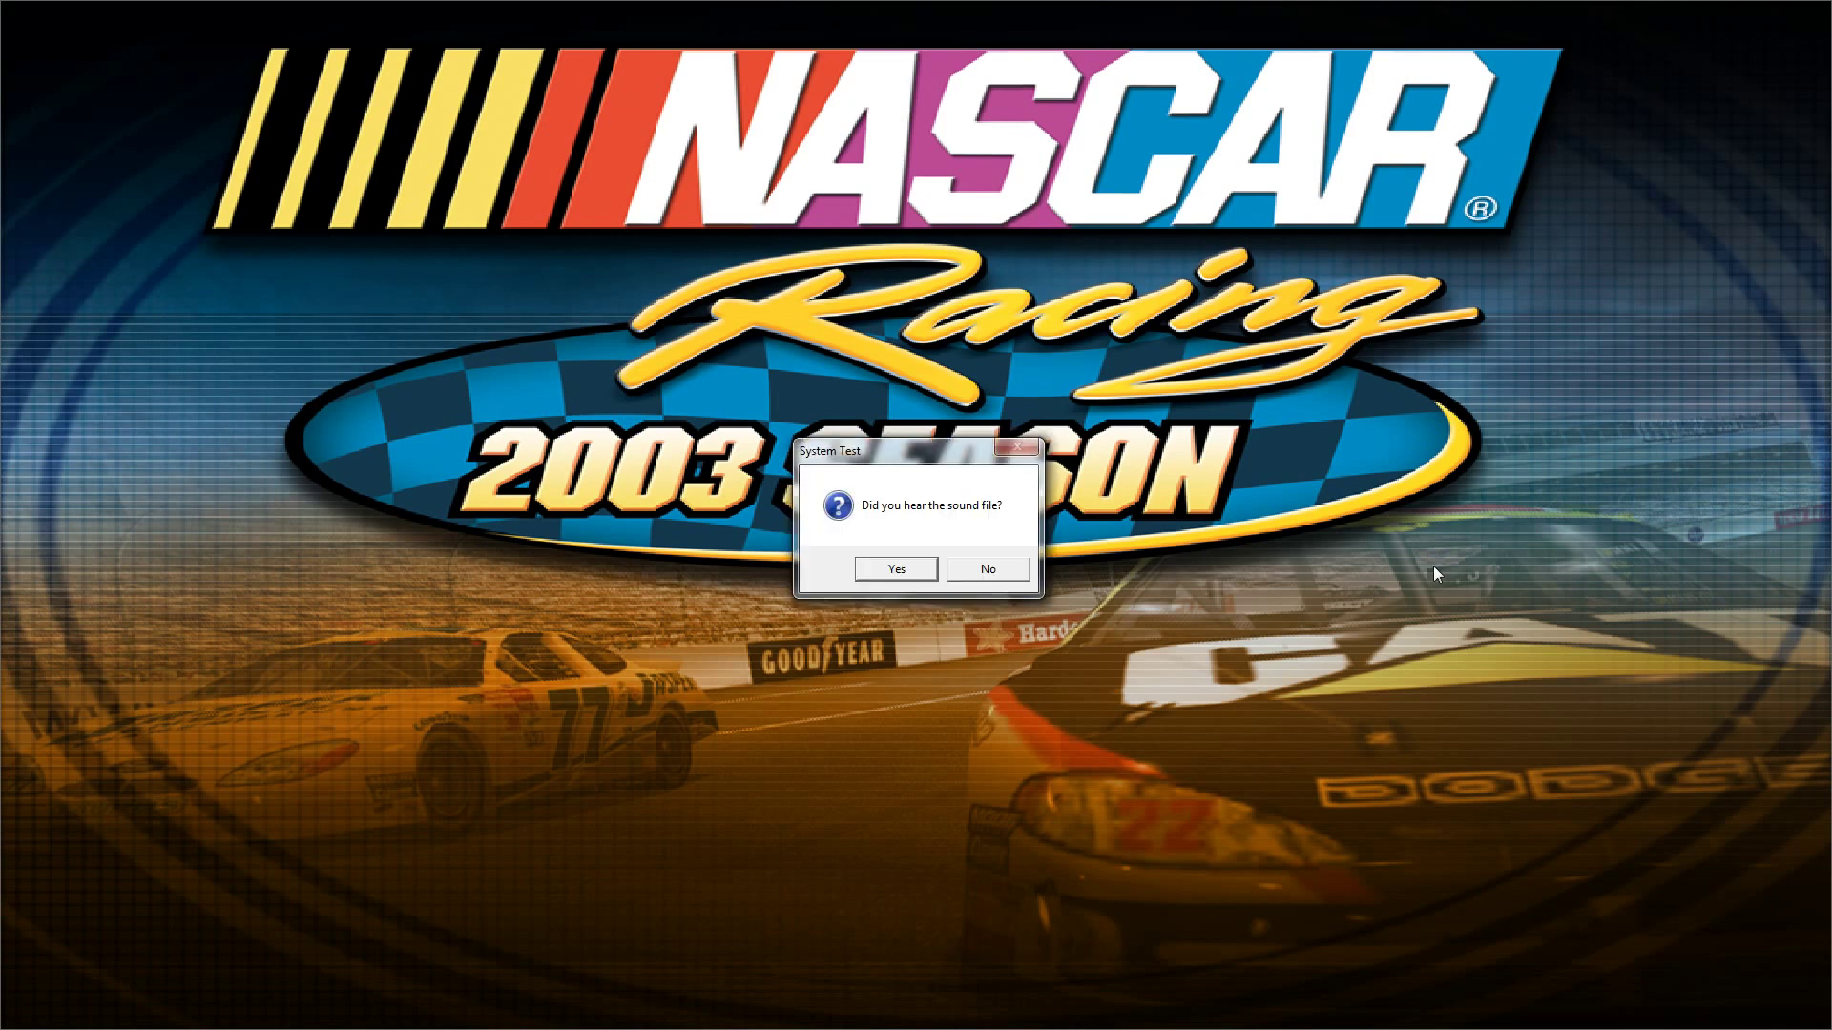
- Confirm the test sound, pass the welcome page and accept the licence agreement
{"action": "left_click", "coordinate": [977, 570]}
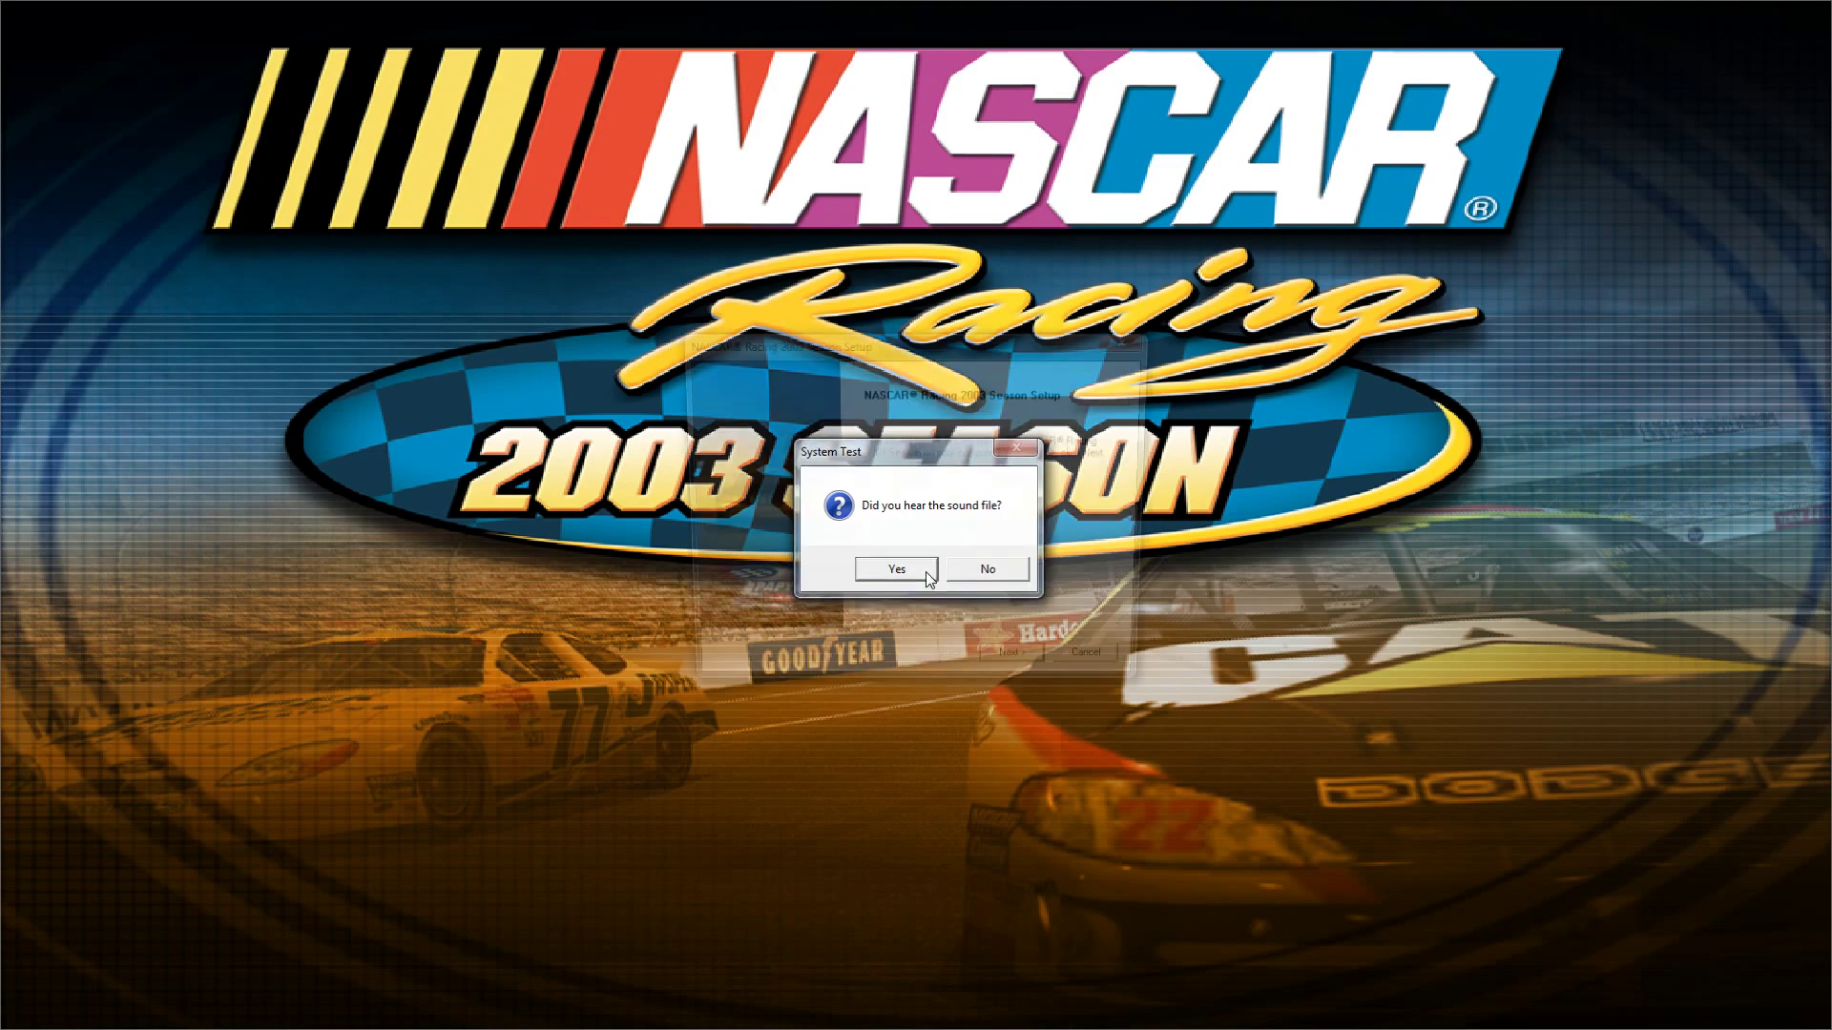
{"action": "left_click", "coordinate": [1020, 671]}
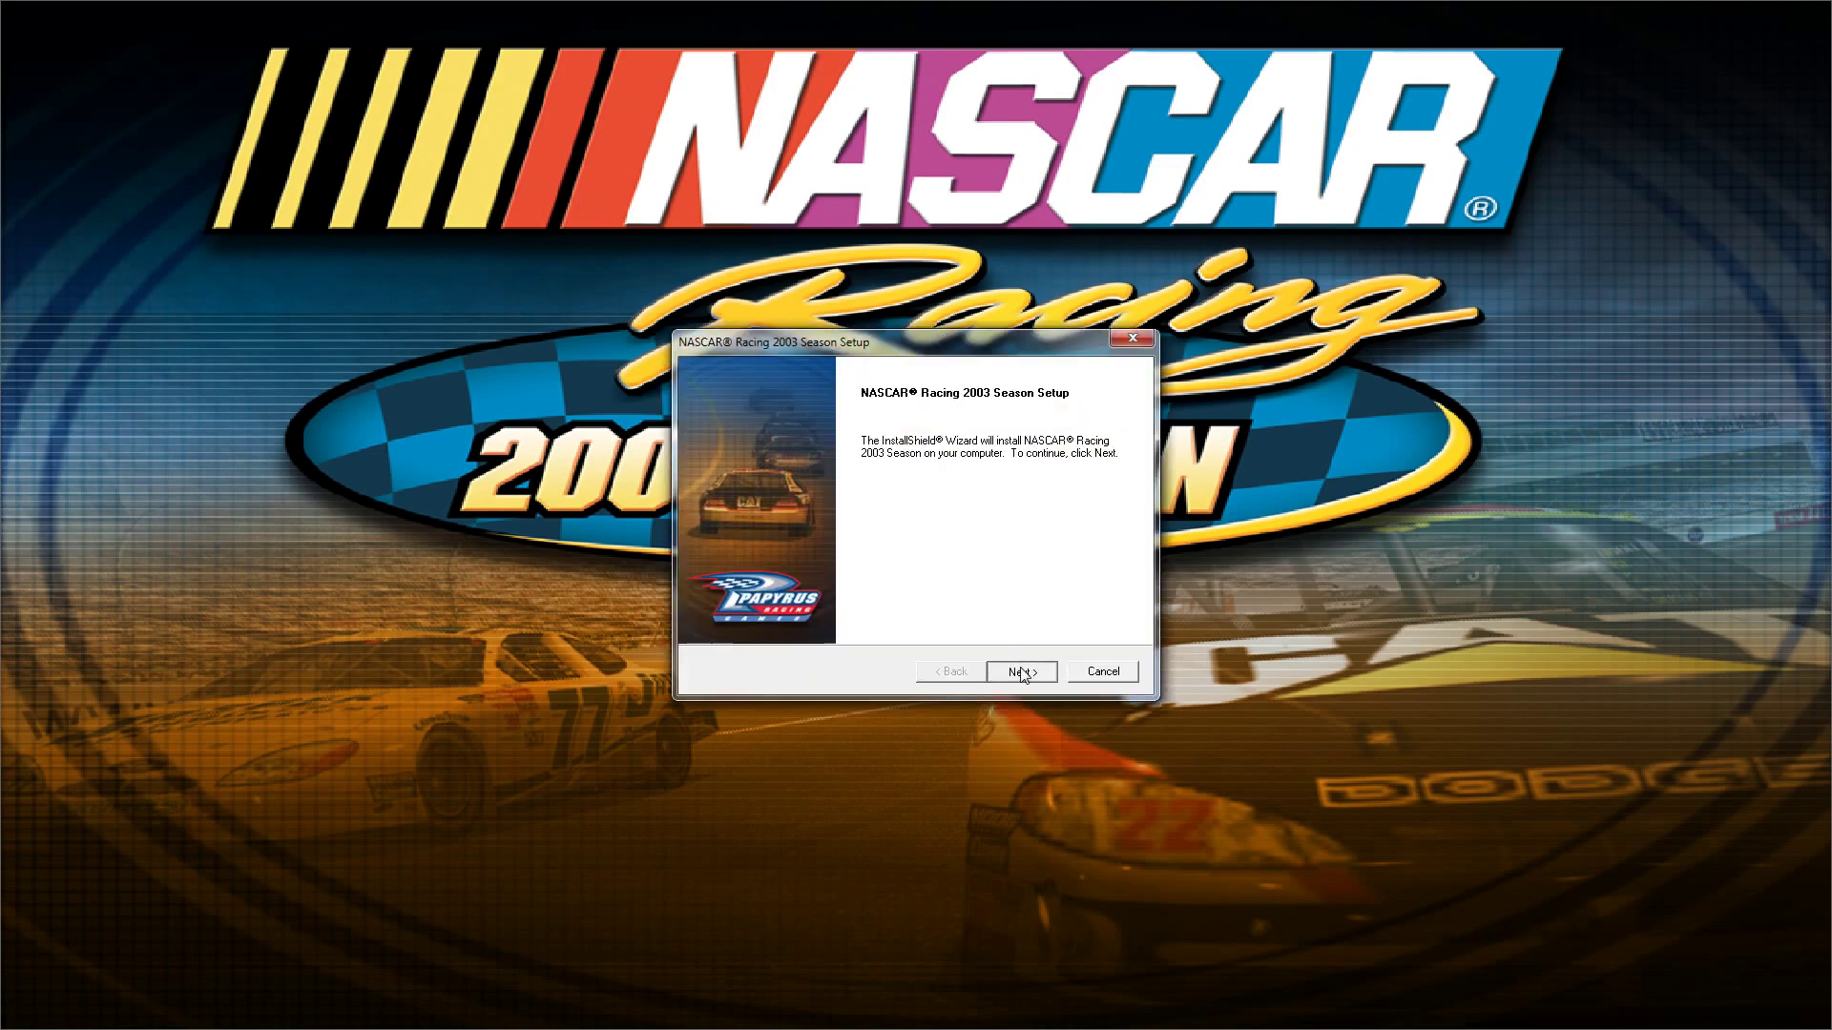
{"action": "left_click", "coordinate": [1046, 675]}
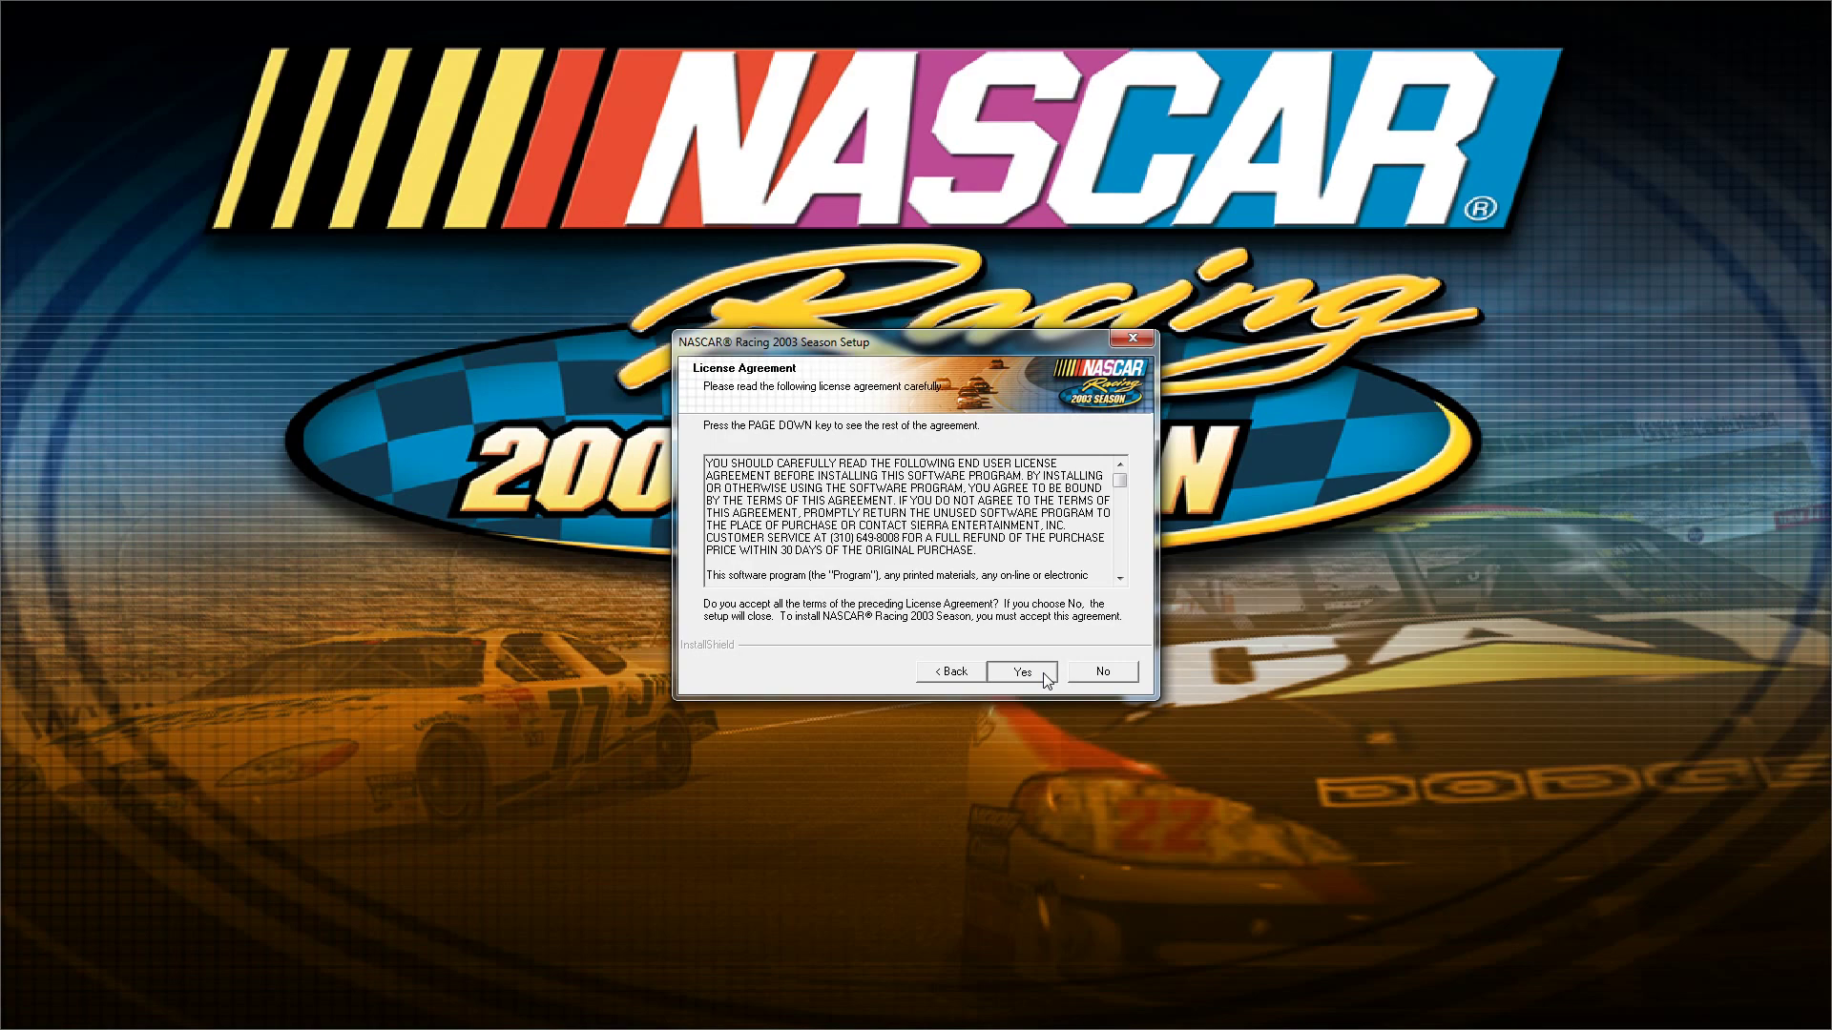
- Set the install destination to F:\Papyrus\NASCAR Racing 2003 Season on New Volume (F:)
{"action": "left_click", "coordinate": [1087, 609]}
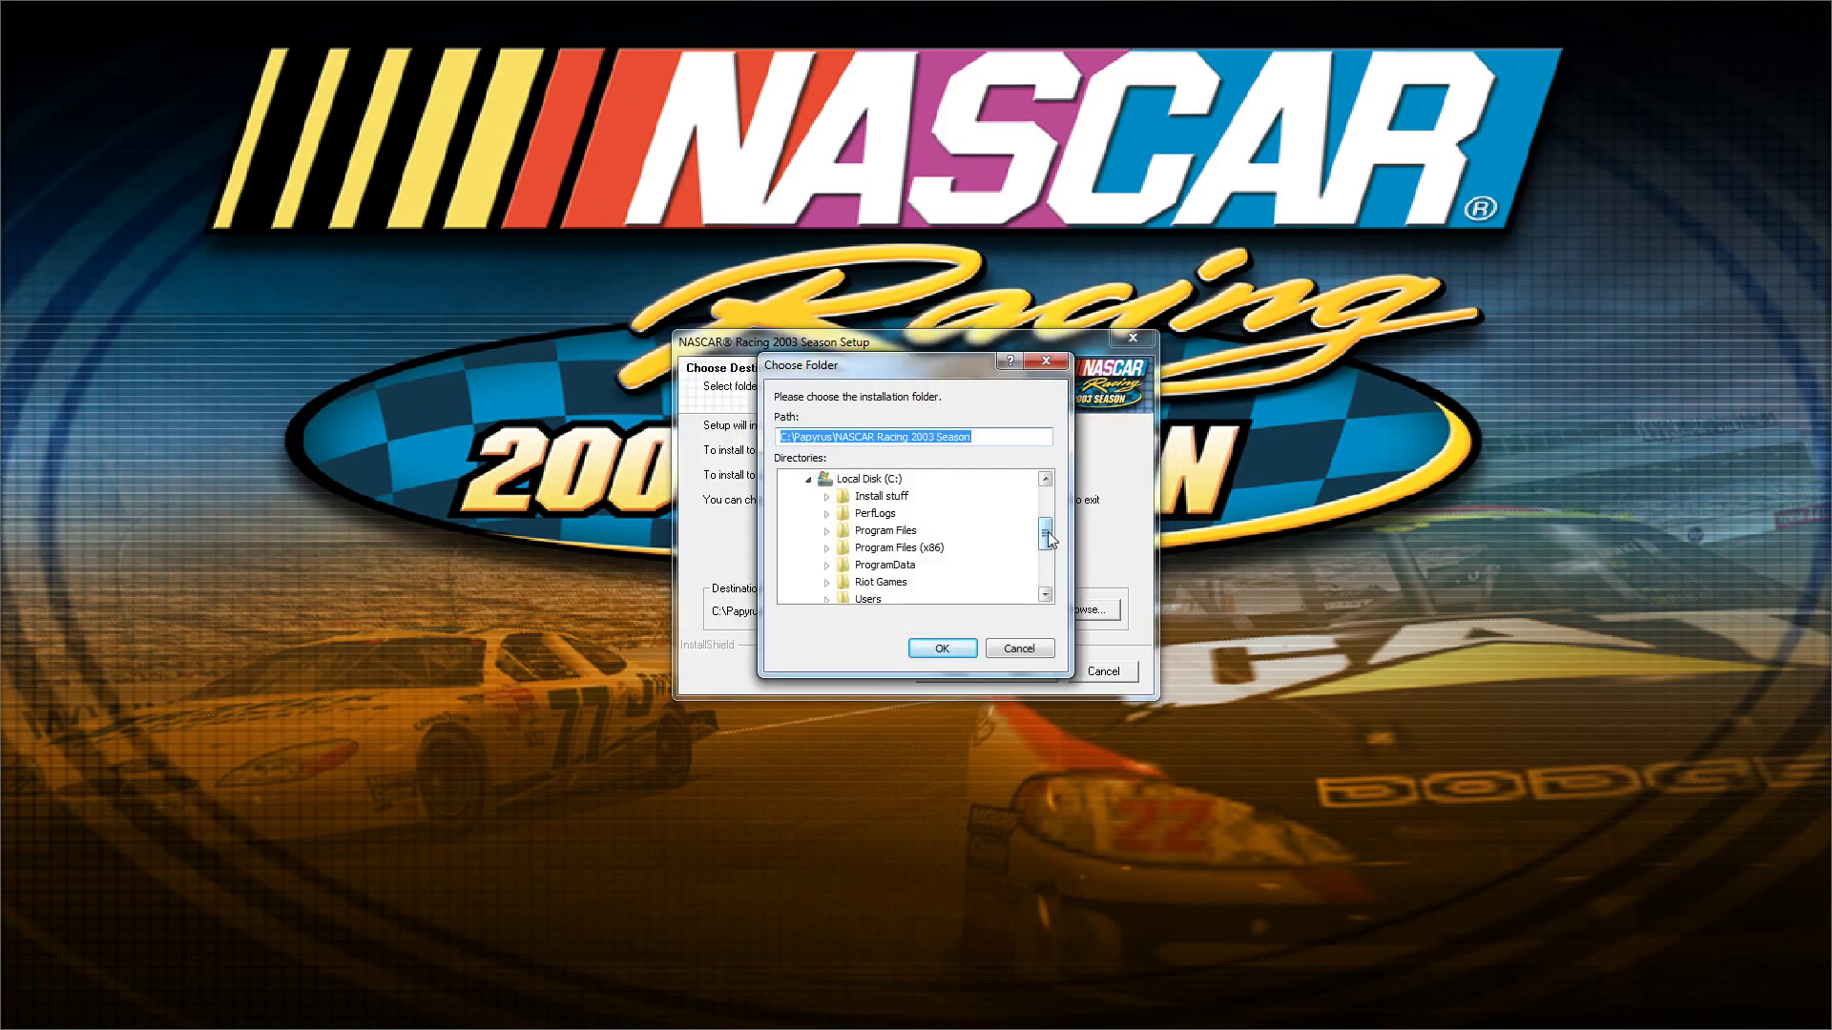
{"action": "left_click_drag", "start_coordinate": [1050, 539], "coordinate": [1048, 558]}
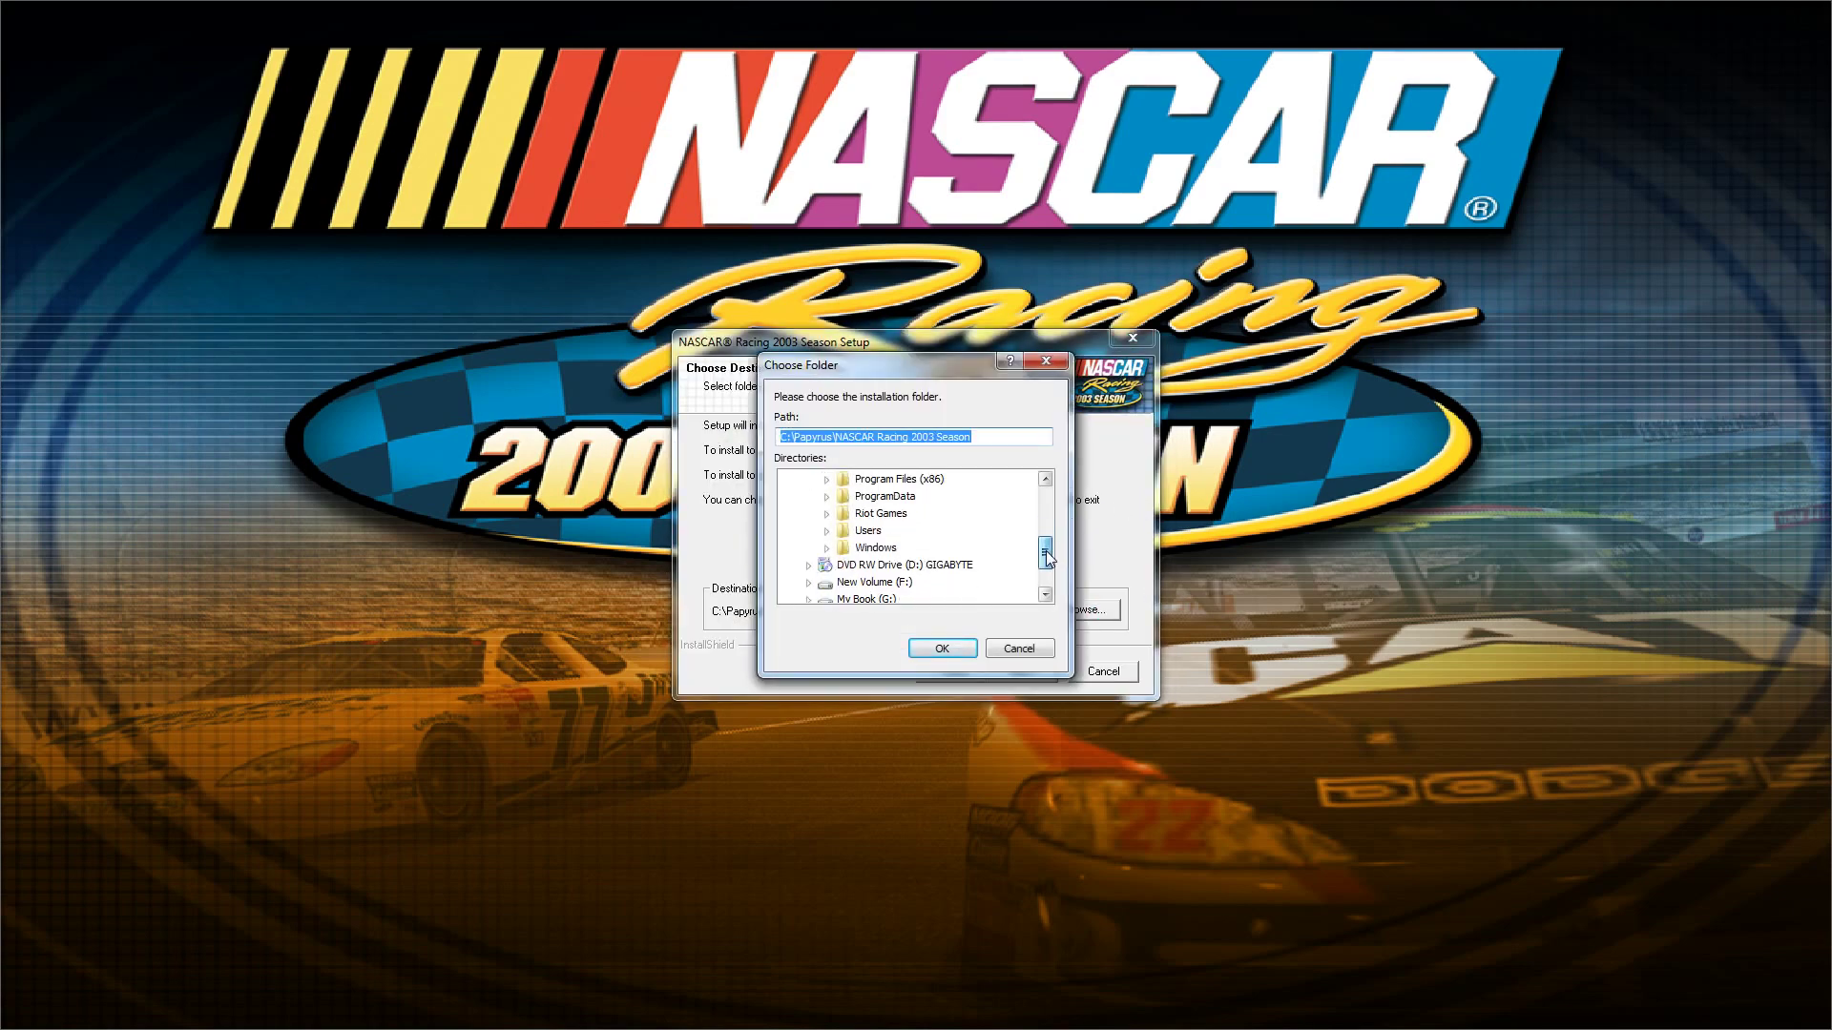
{"action": "left_click", "coordinate": [905, 584]}
{"action": "double_click", "coordinate": [905, 584]}
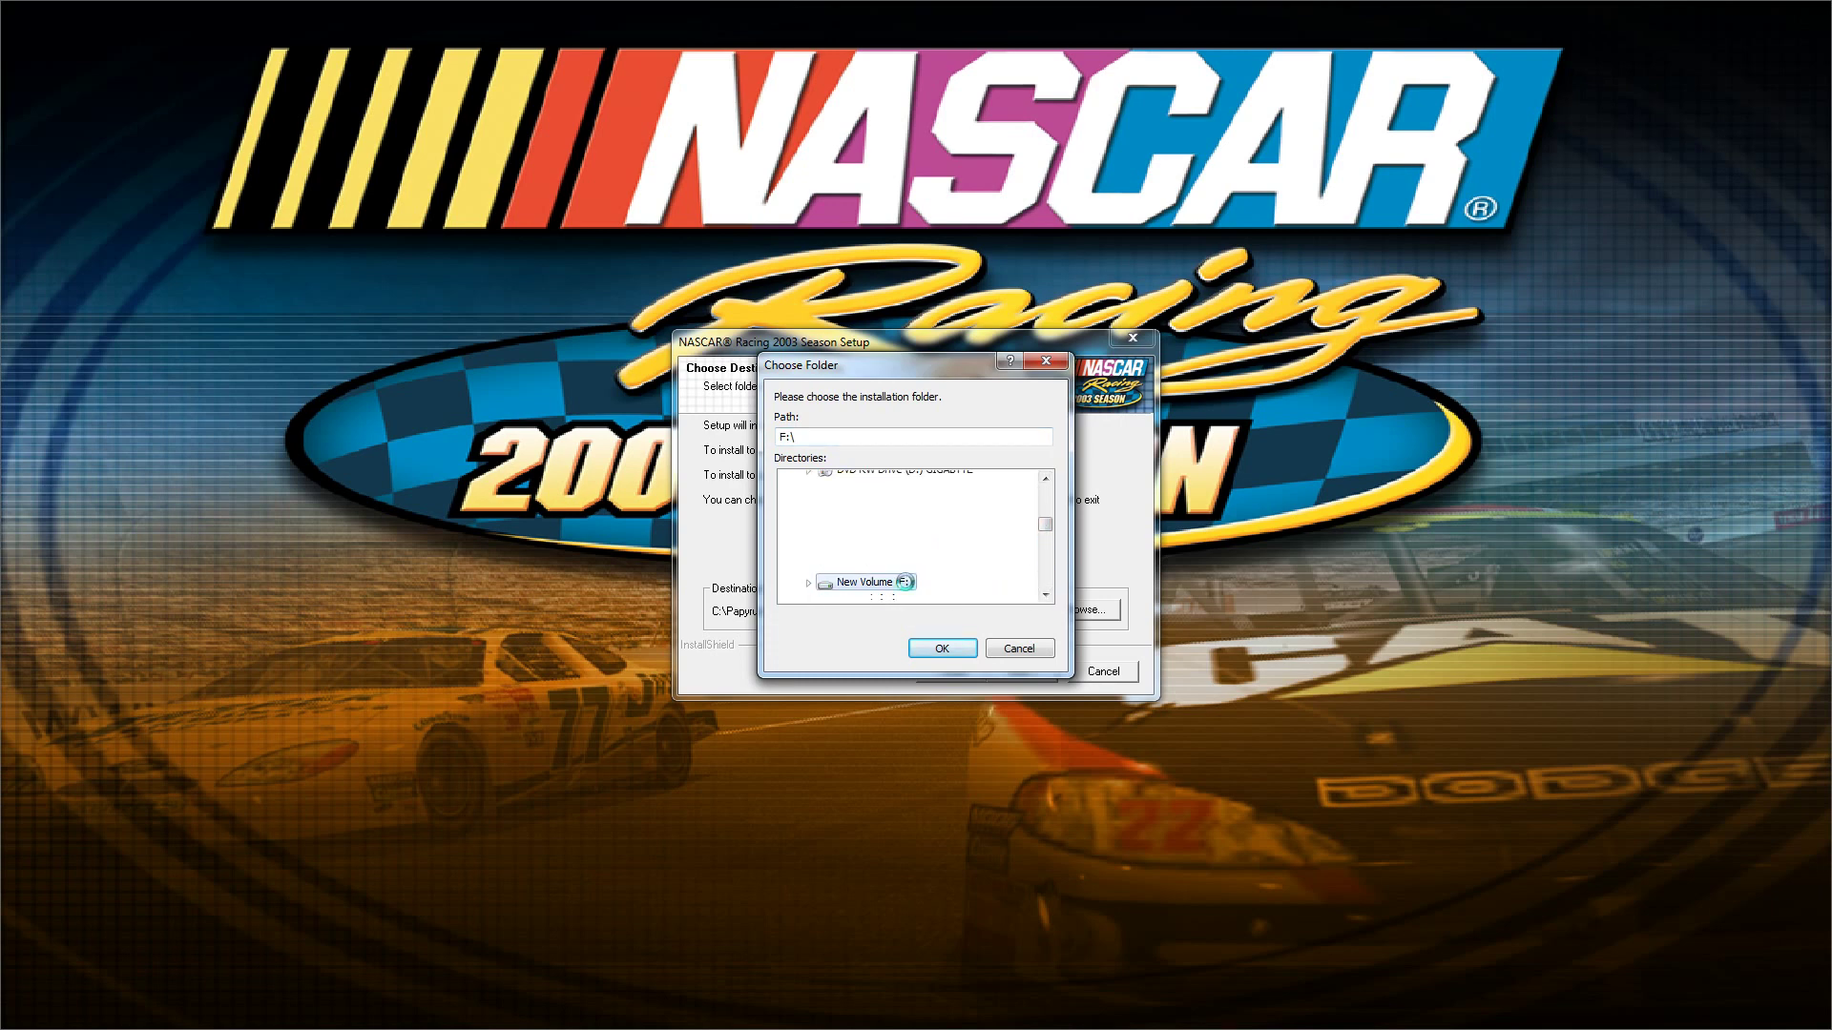
{"action": "left_click", "coordinate": [1046, 596]}
{"action": "left_click", "coordinate": [1045, 595]}
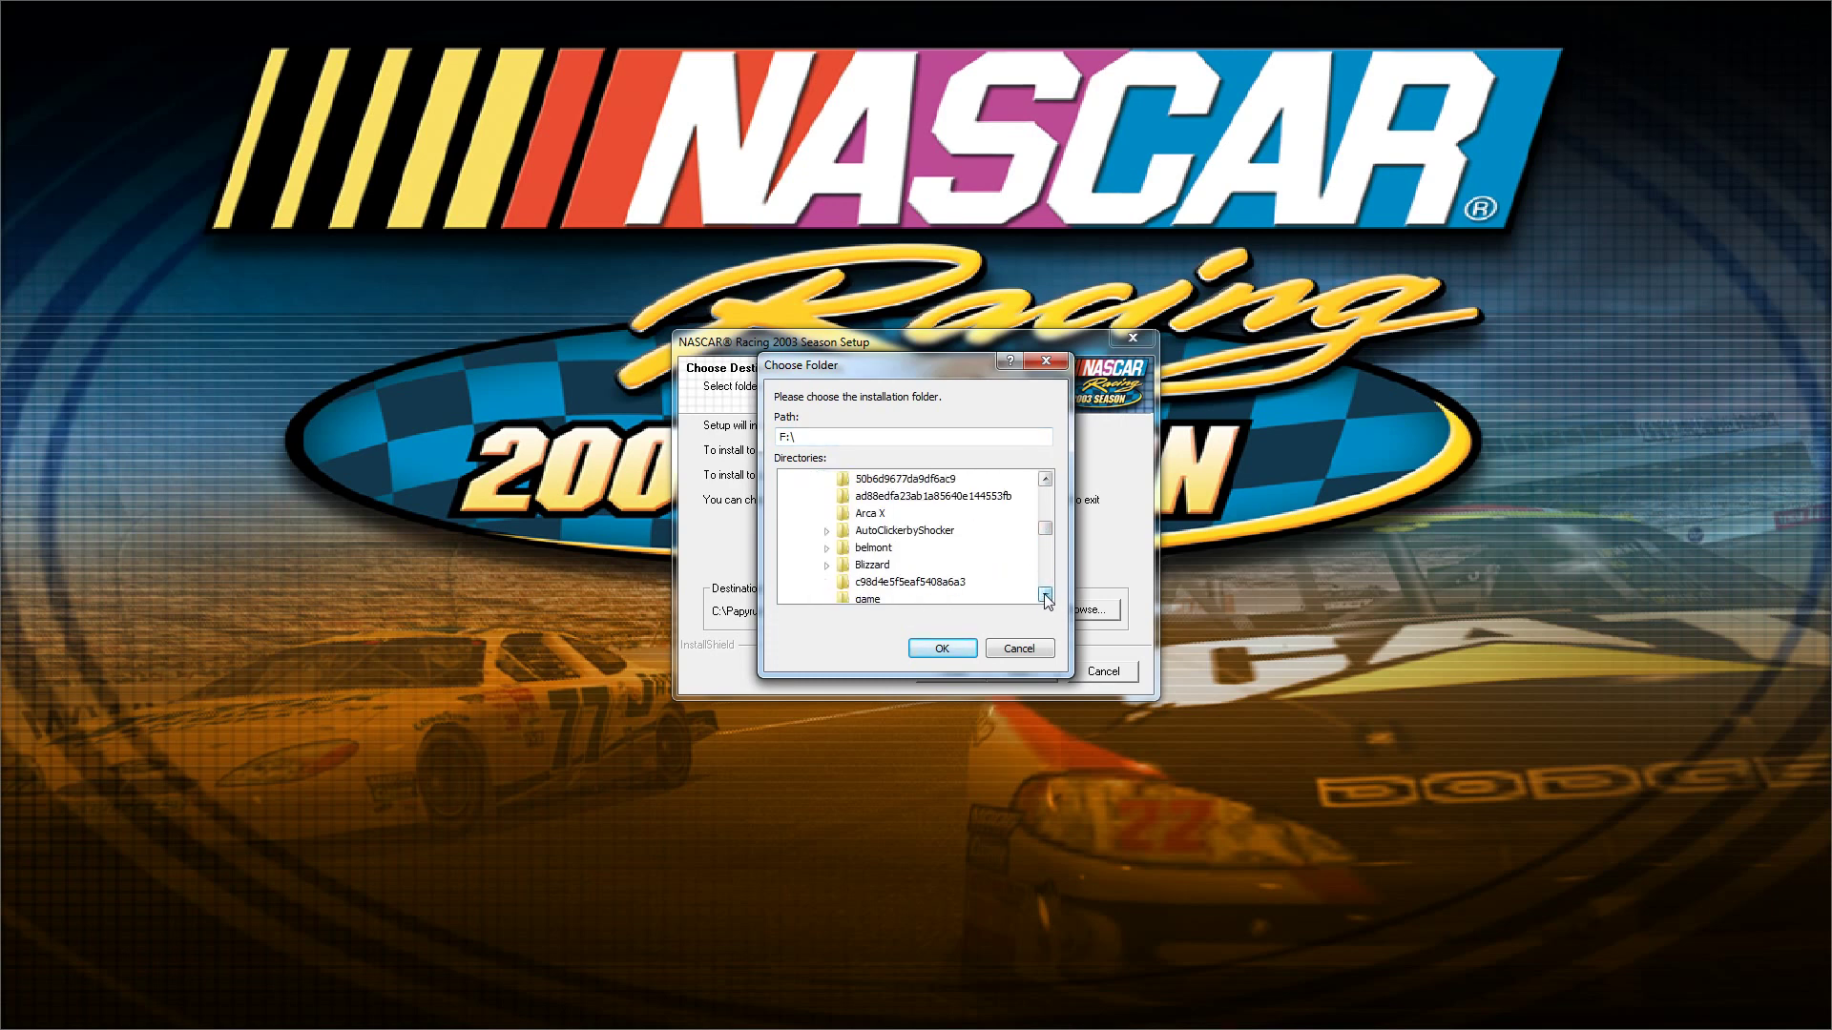
{"action": "left_click", "coordinate": [1046, 595]}
{"action": "left_click", "coordinate": [1045, 596]}
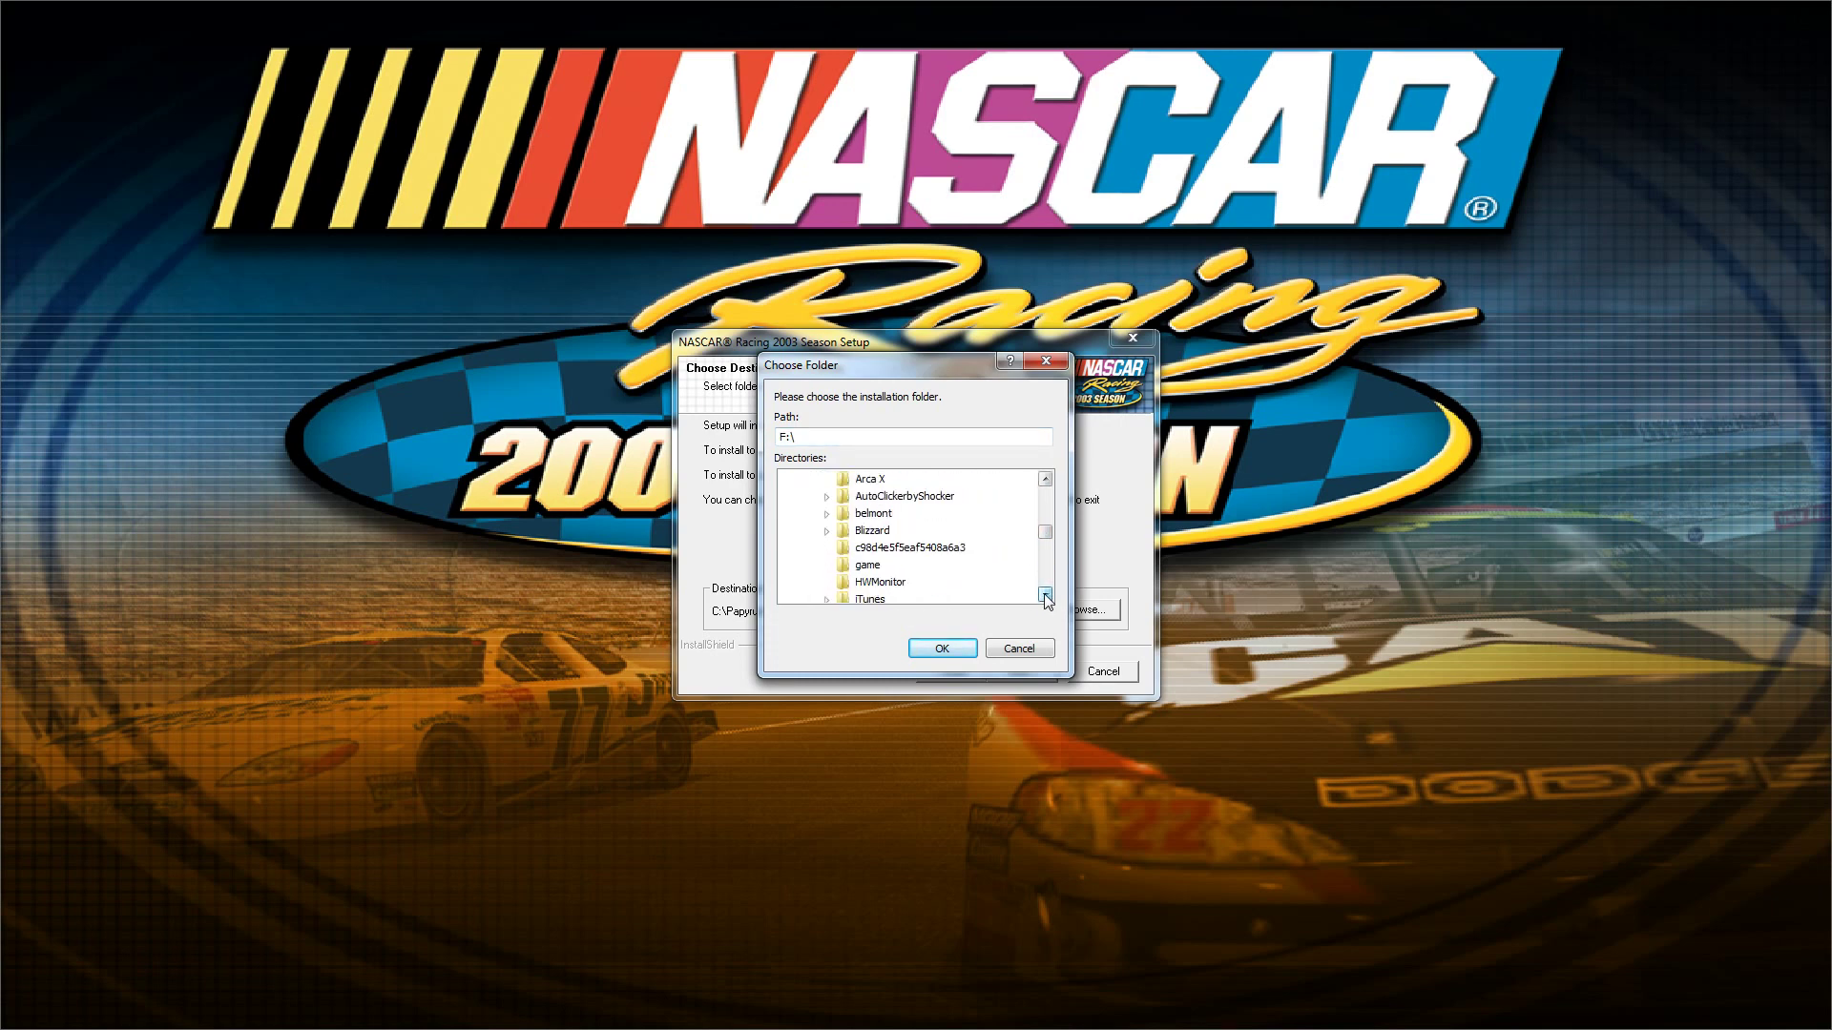
{"action": "left_click", "coordinate": [945, 650]}
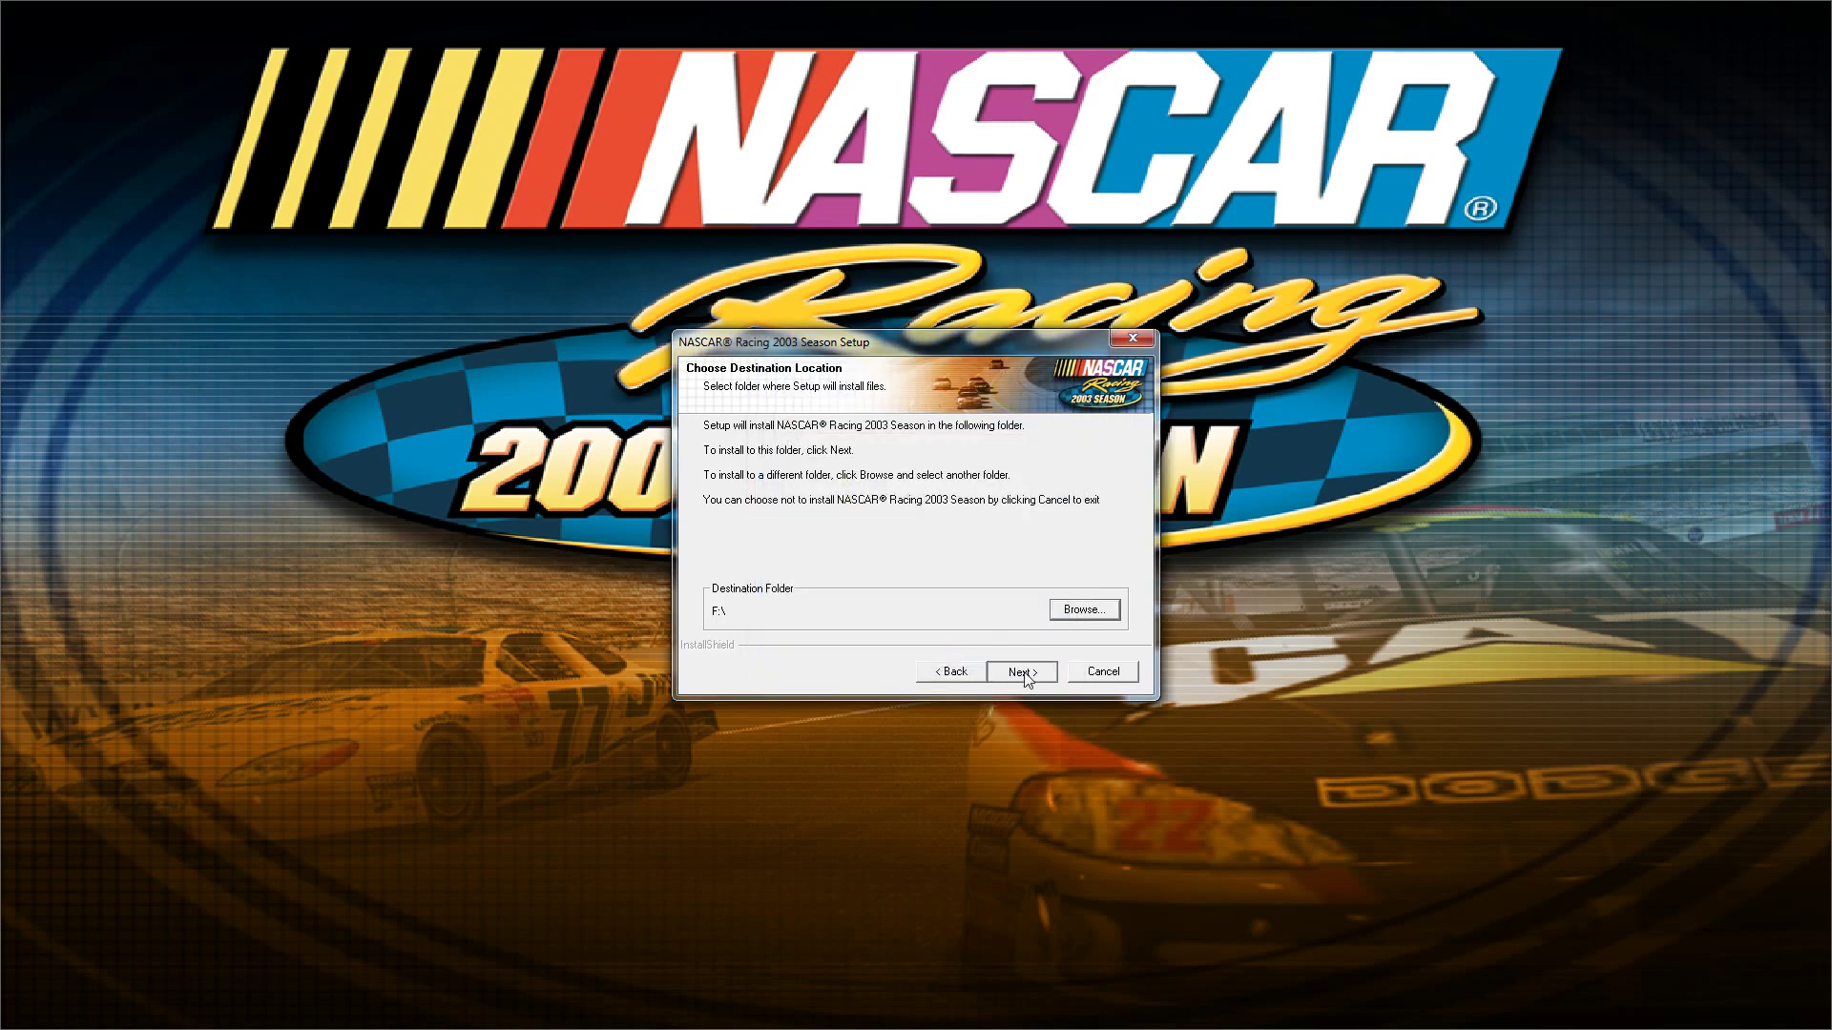
{"action": "left_click", "coordinate": [1023, 673]}
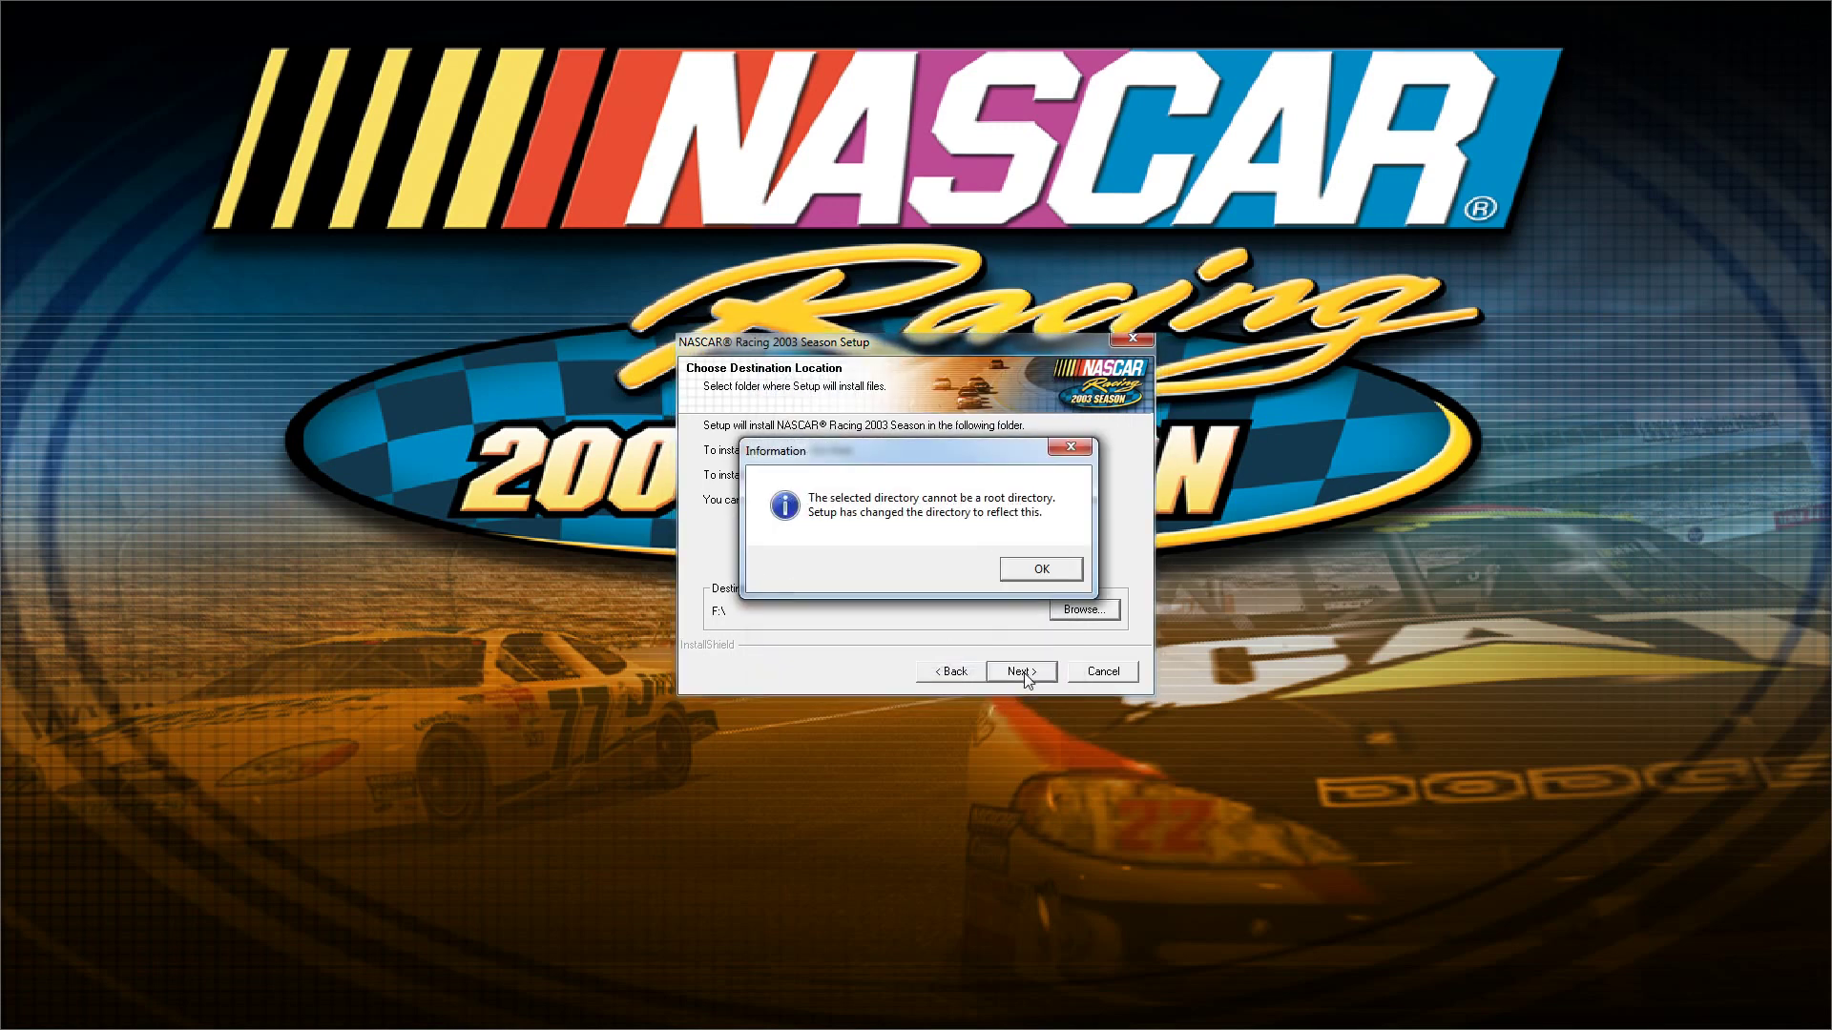
{"action": "left_click", "coordinate": [1032, 573]}
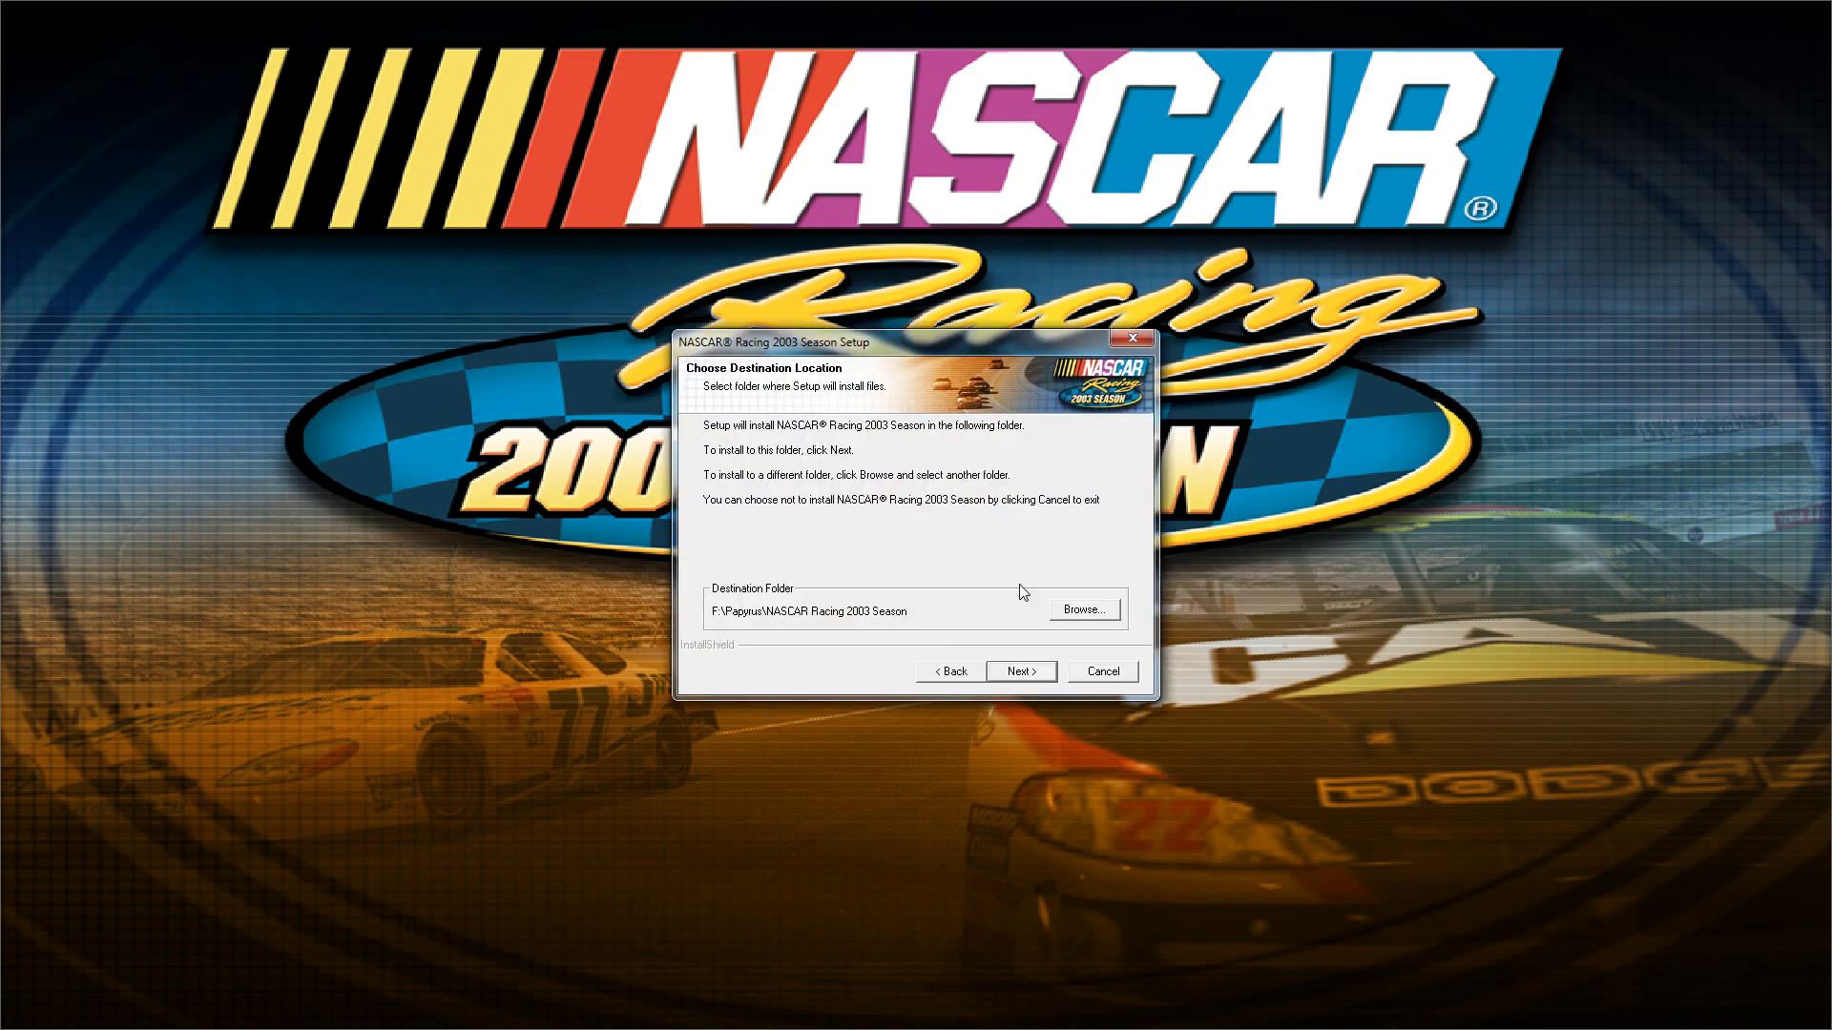
- Enter the 20-character CD key and start copying the game files
{"action": "left_click", "coordinate": [1039, 676]}
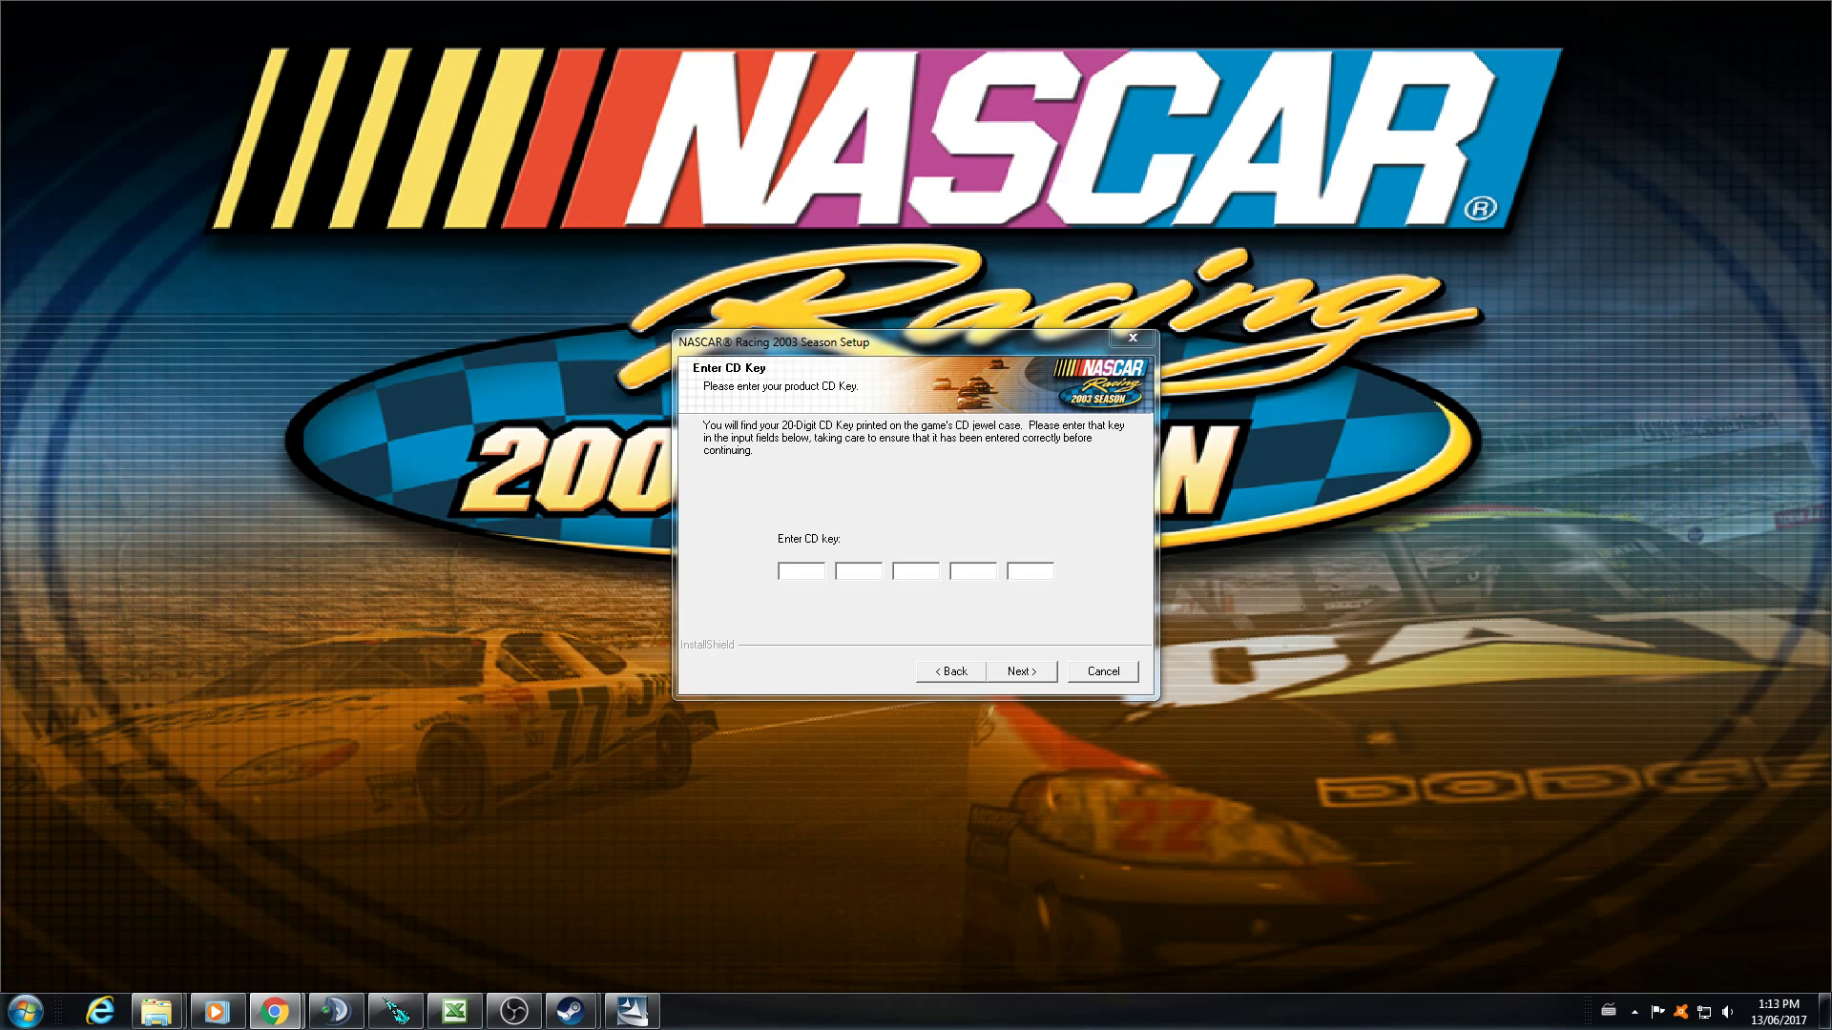
{"action": "left_click", "coordinate": [798, 599]}
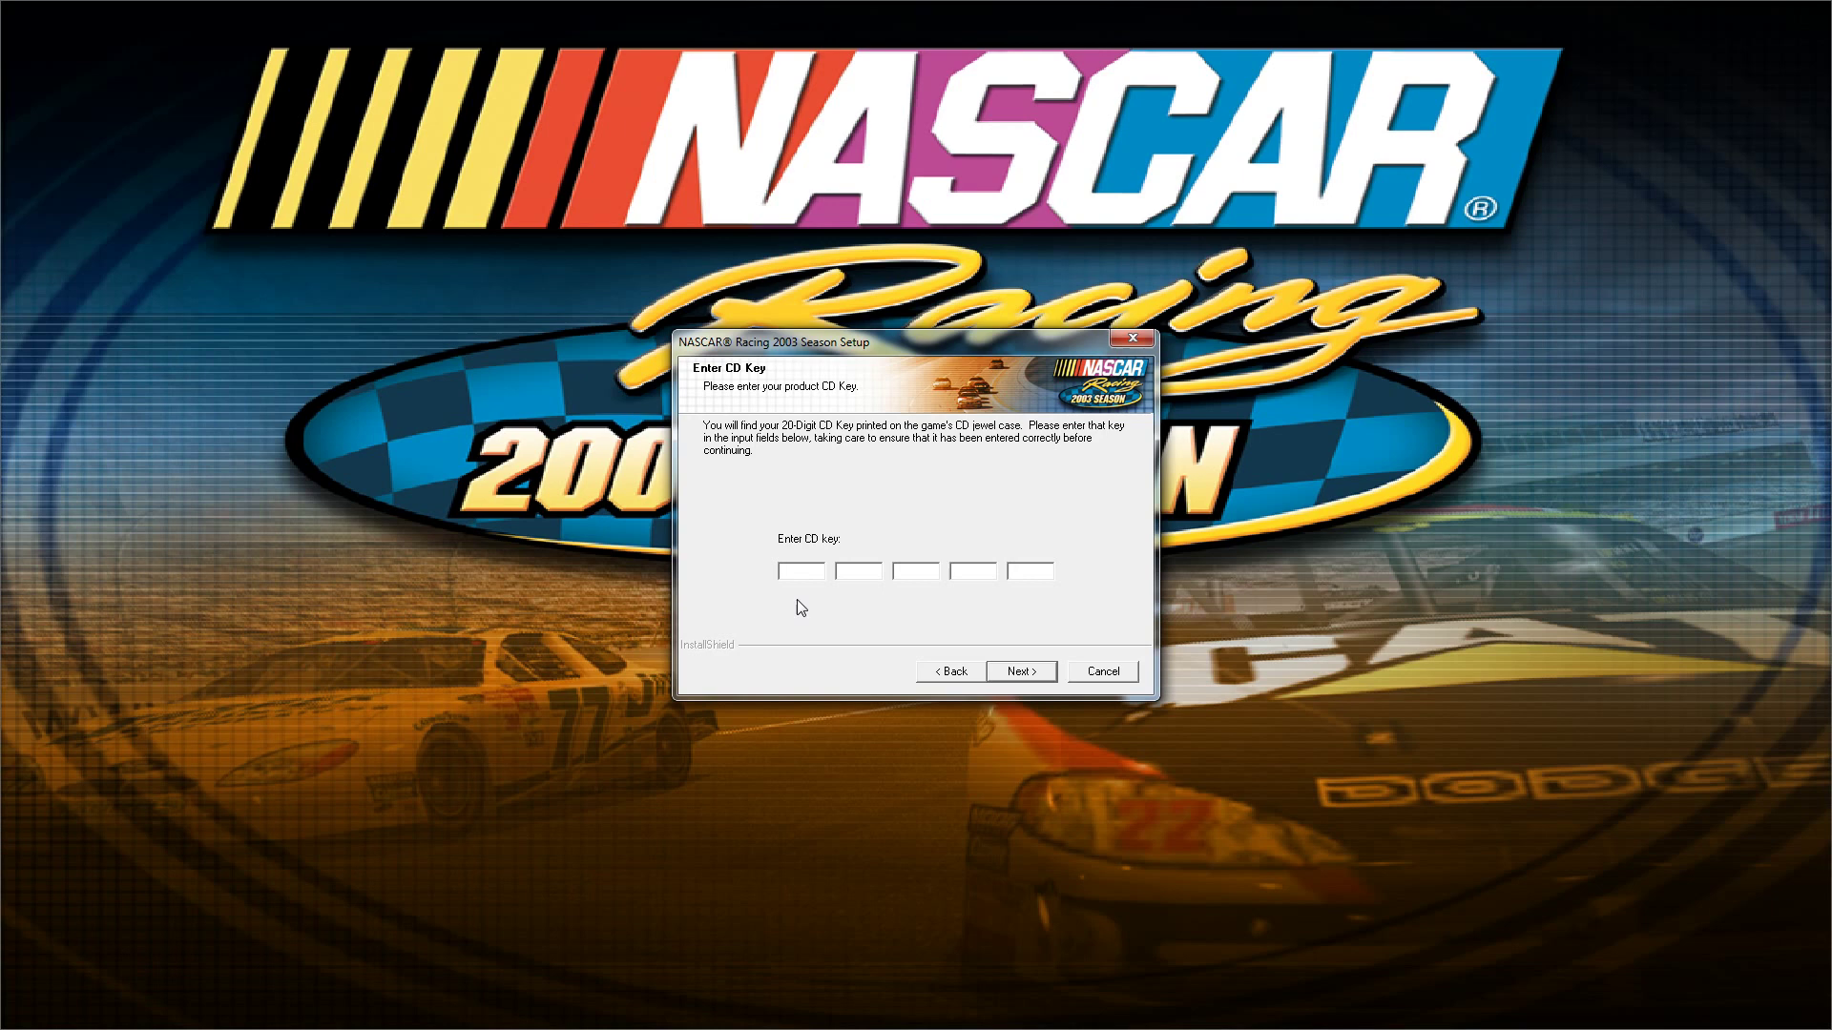
{"action": "type", "text": "RA"}
{"action": "type", "text": "B"}
{"action": "type", "text": "2"}
{"action": "type", "text": "RAB"}
{"action": "type", "text": "2RAB"}
{"action": "type", "text": "2"}
{"action": "type", "text": "RAB"}
{"action": "type", "text": "2"}
{"action": "type", "text": "8869"}
{"action": "left_click", "coordinate": [1038, 672]}
{"action": "left_click", "coordinate": [1037, 669]}
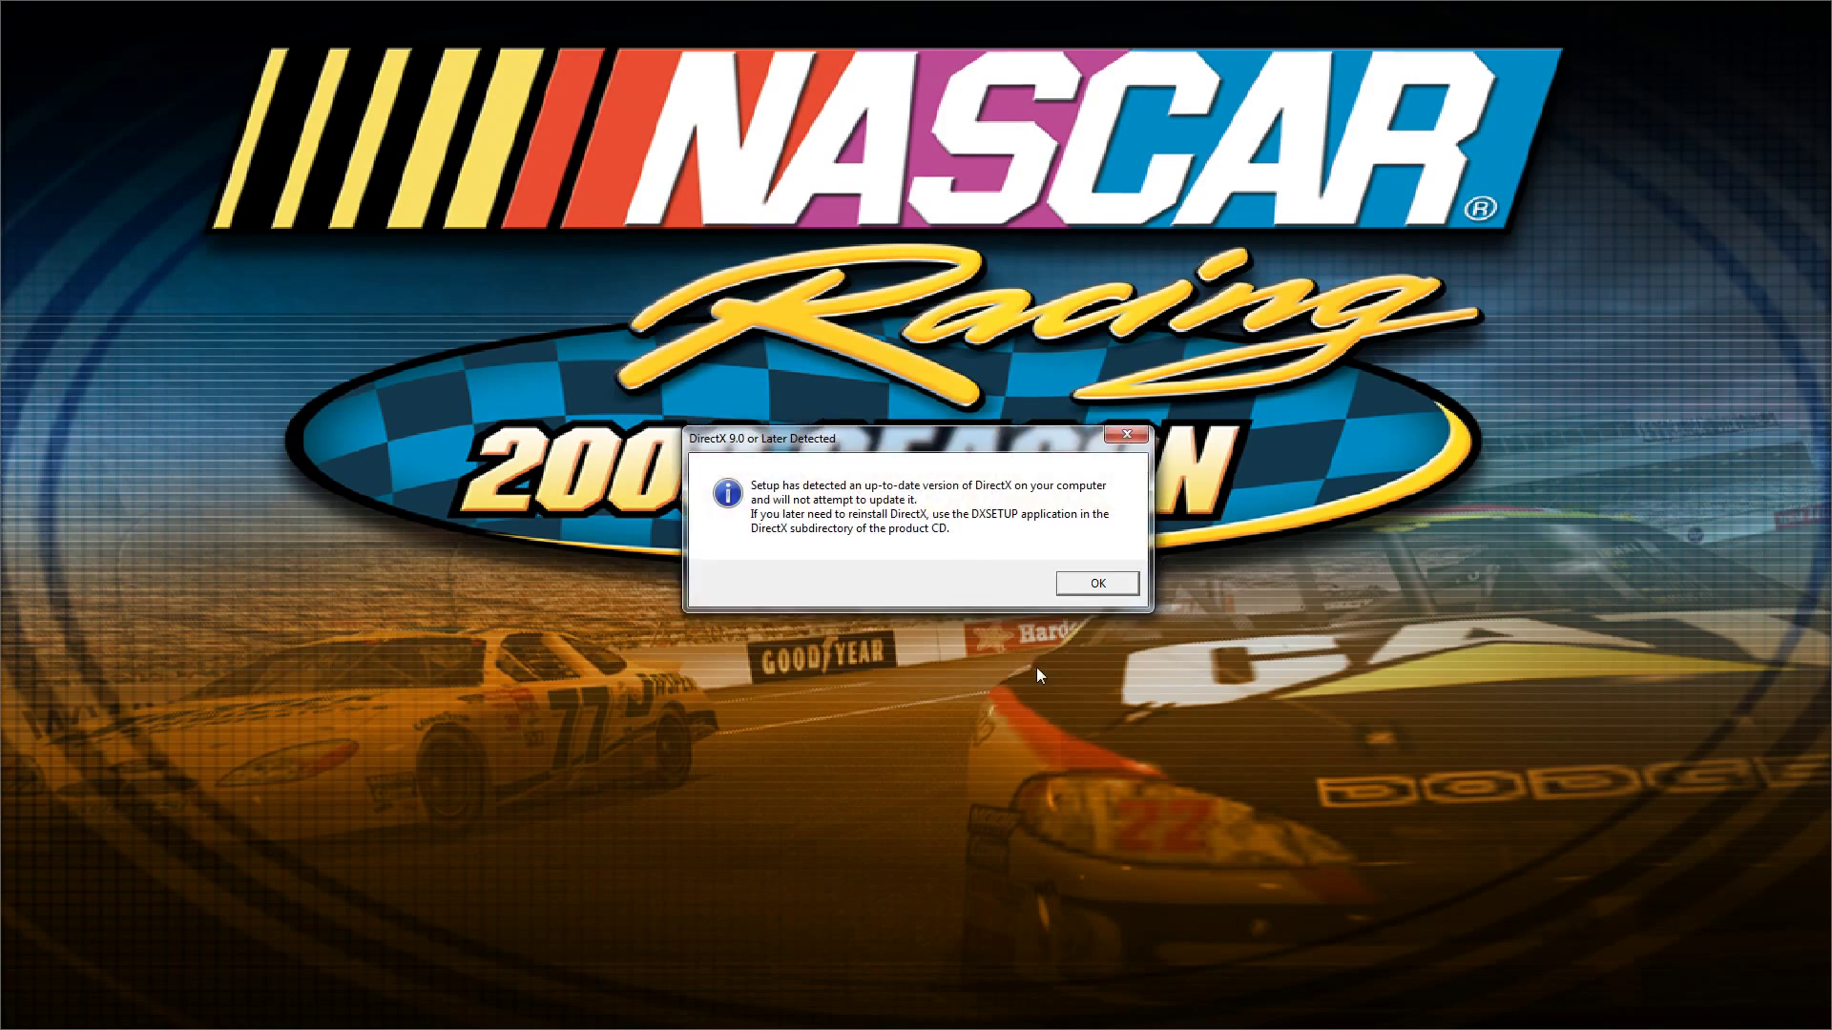
- Dismiss the 'DirectX 9.0 or Later Detected' notice once copying completes
{"action": "left_click", "coordinate": [1076, 582]}
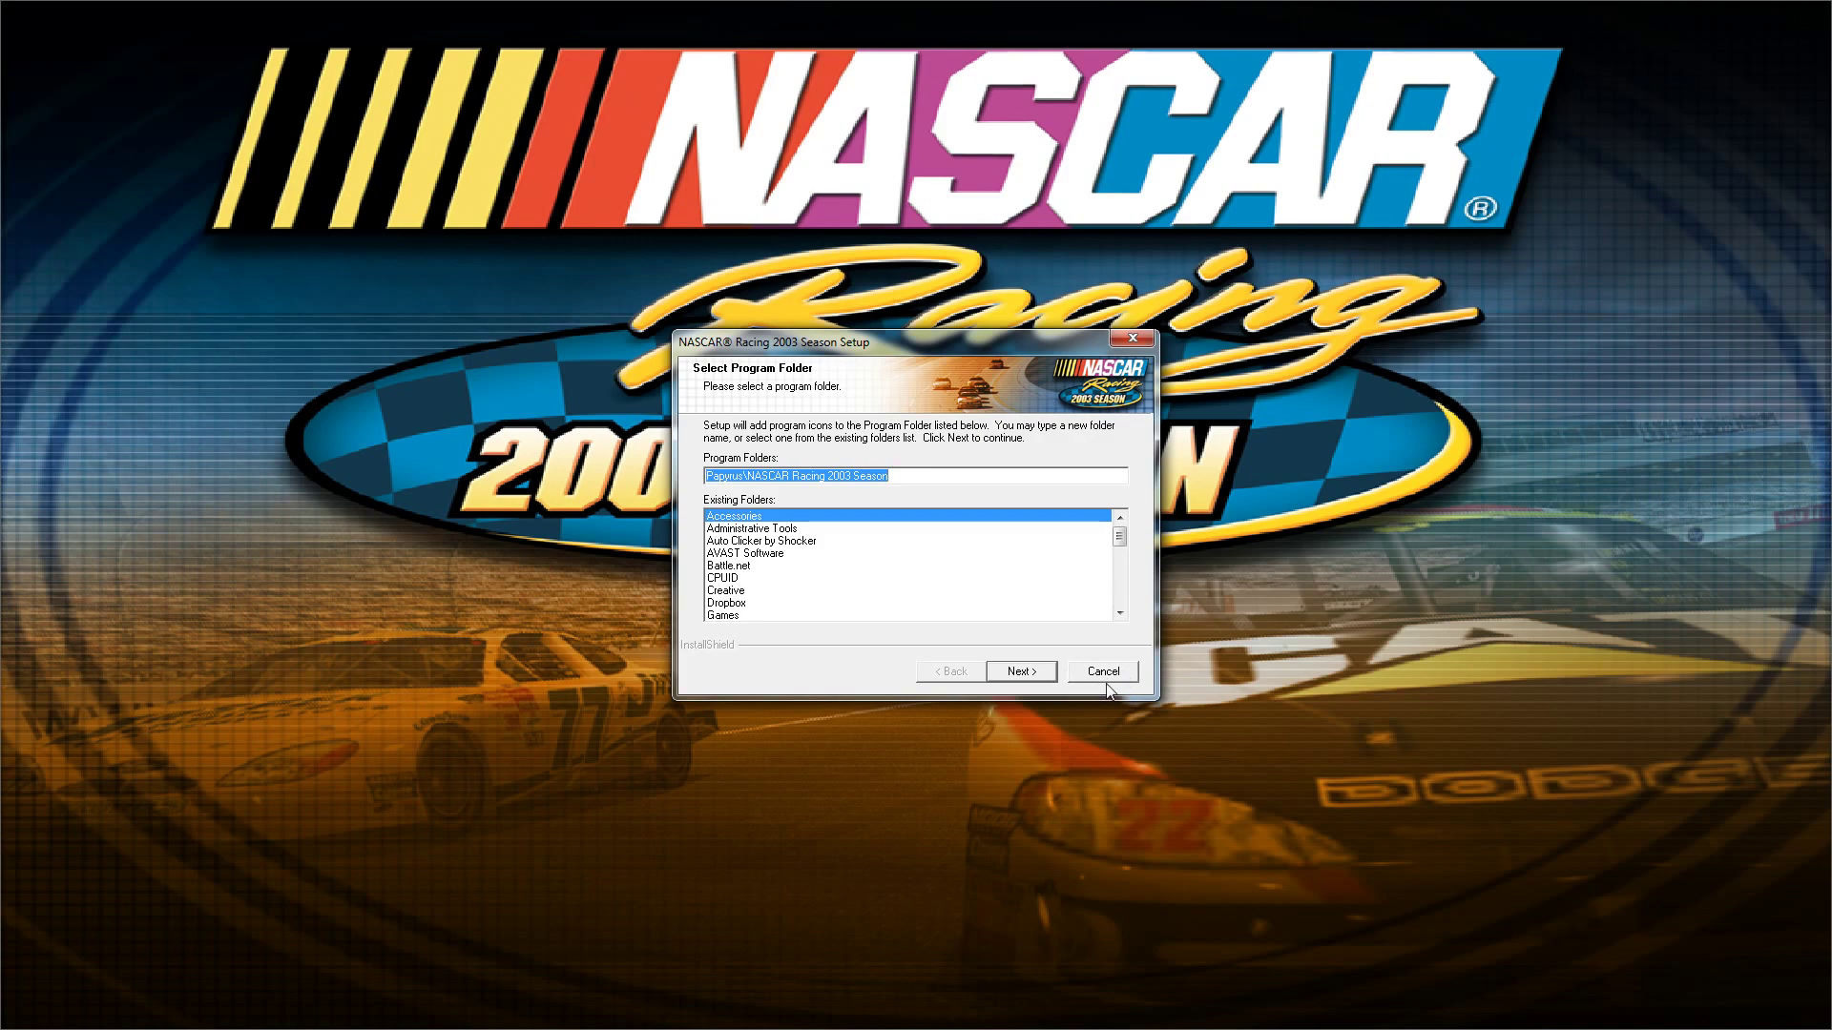
- Keep the default Papyrus program folder and decline the shortcut, registration, update check and Read Me
{"action": "left_click", "coordinate": [1107, 674]}
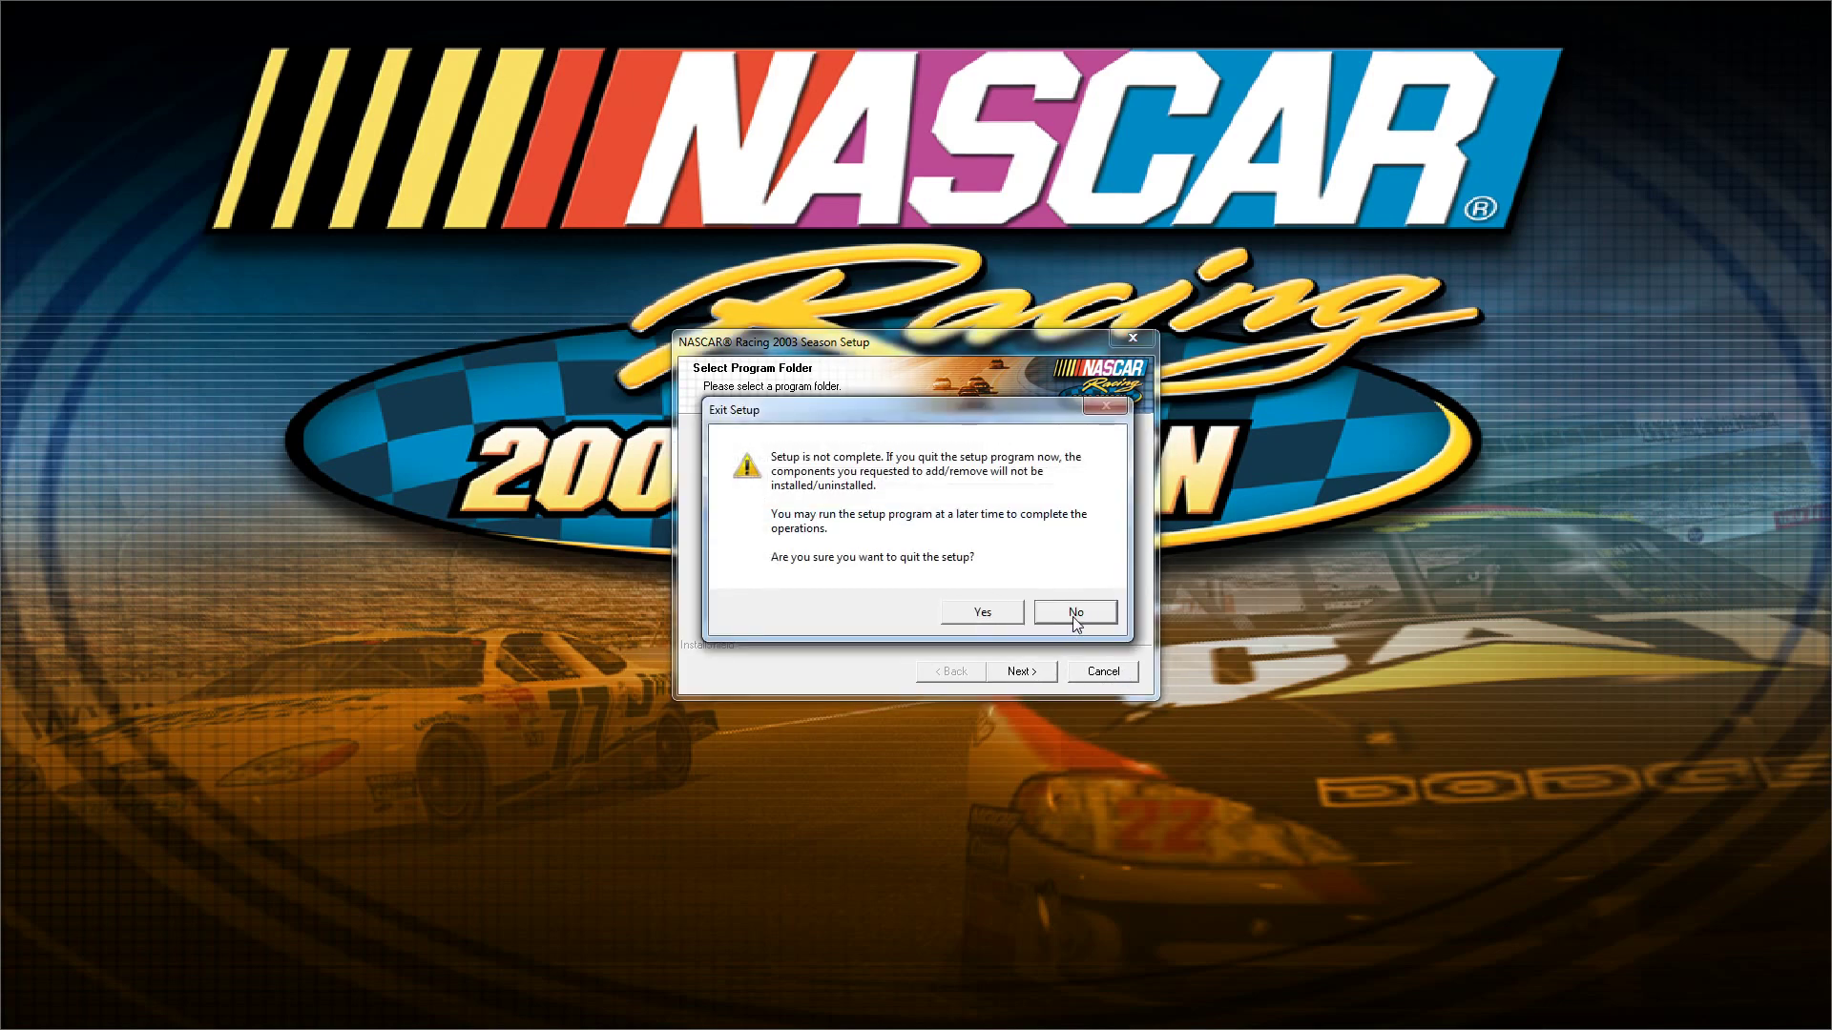
{"action": "left_click", "coordinate": [1076, 613]}
{"action": "left_click", "coordinate": [1021, 672]}
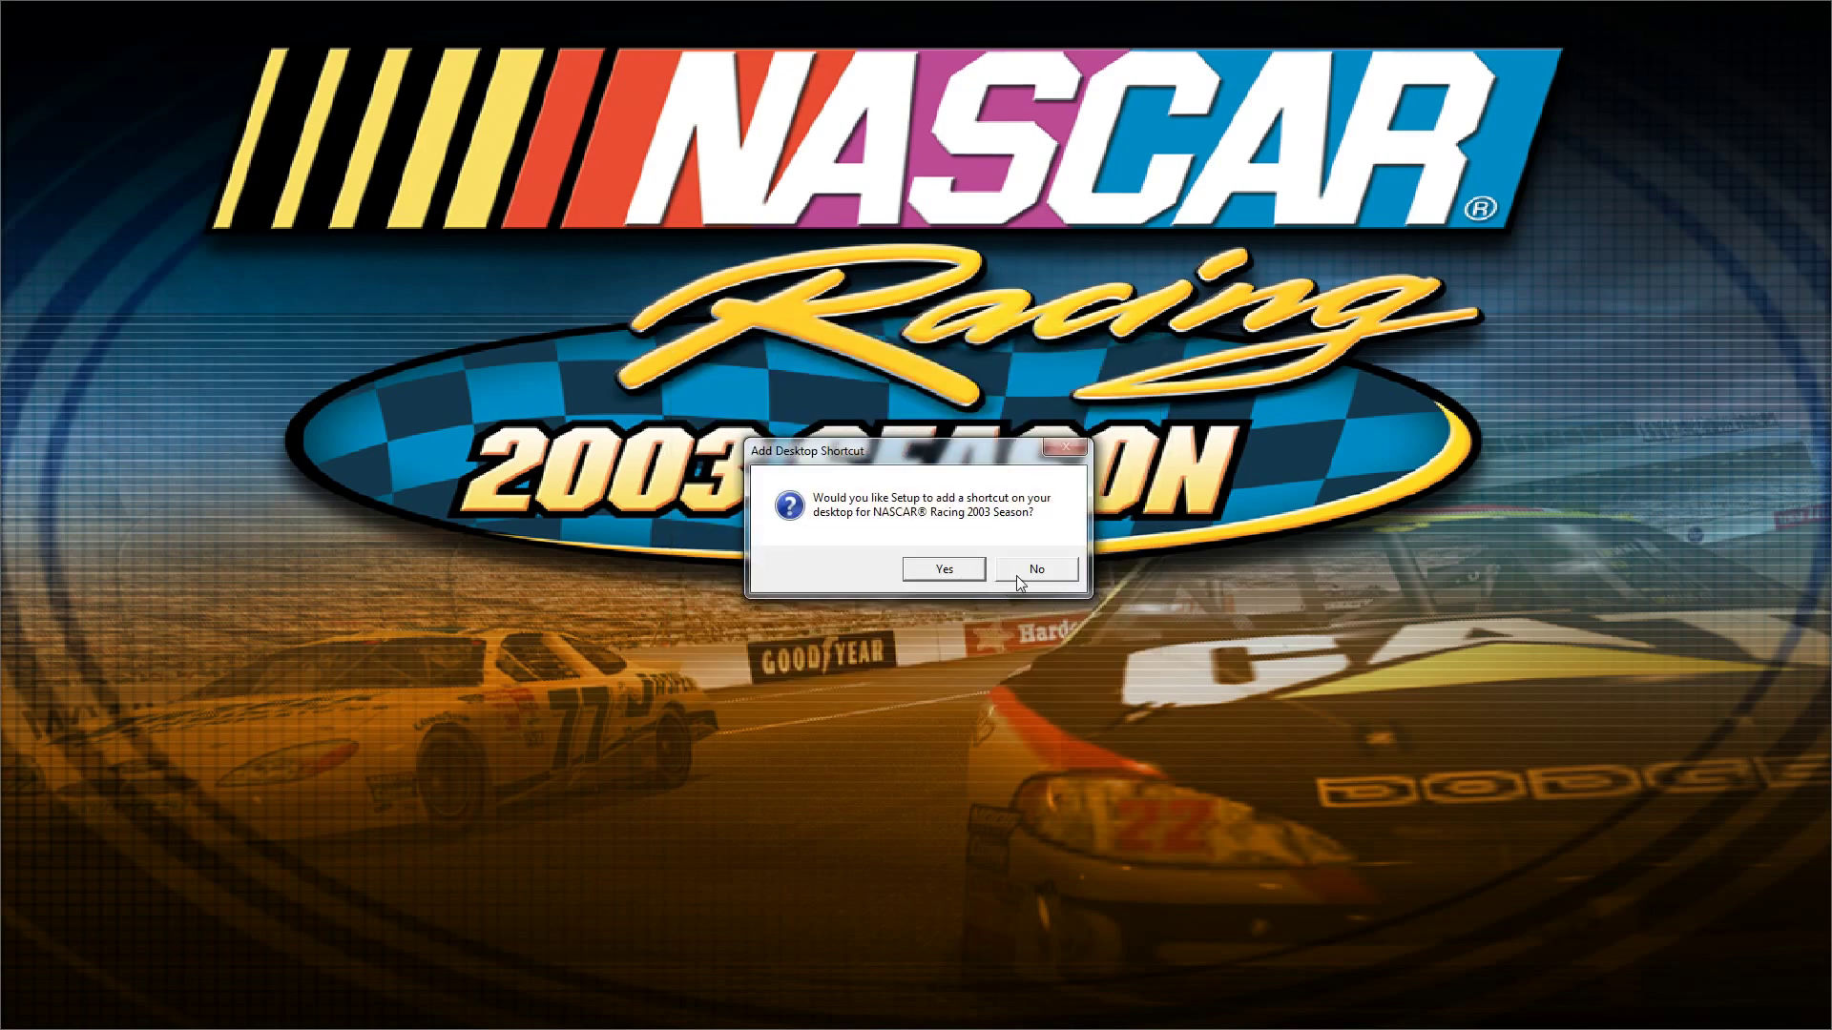
{"action": "left_click", "coordinate": [1032, 570]}
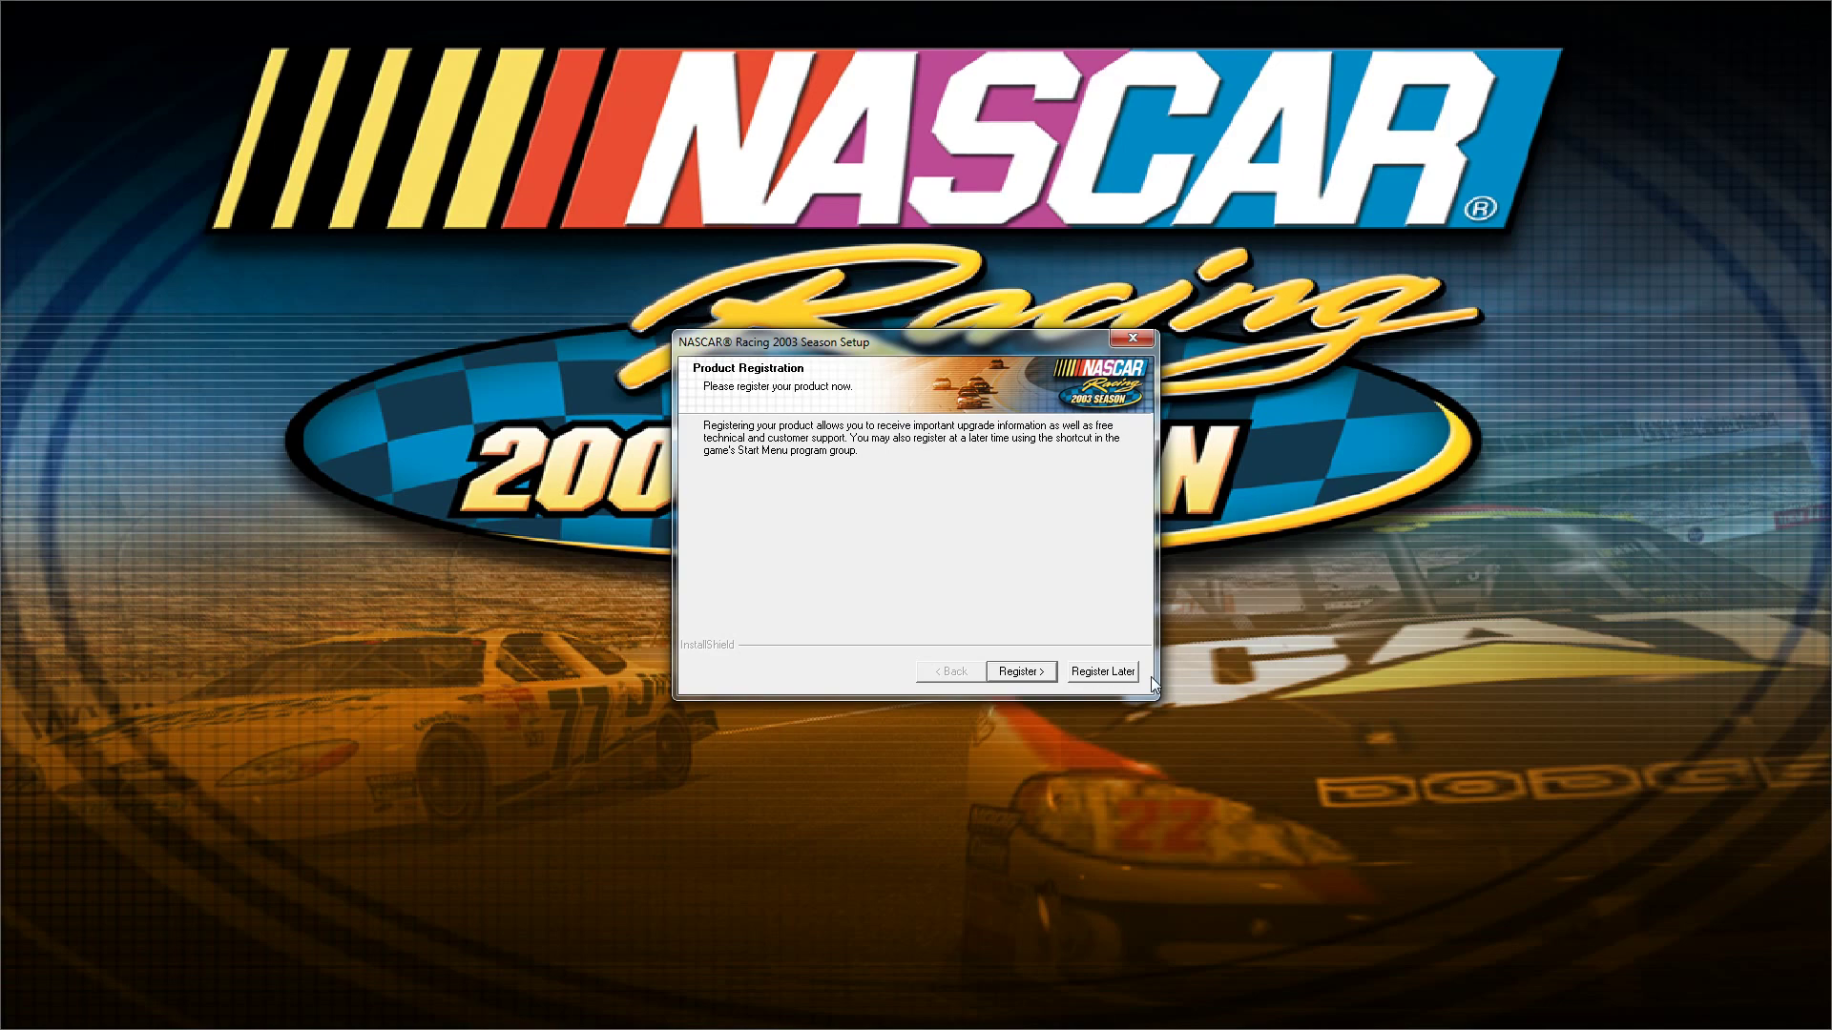
{"action": "left_click", "coordinate": [1097, 673]}
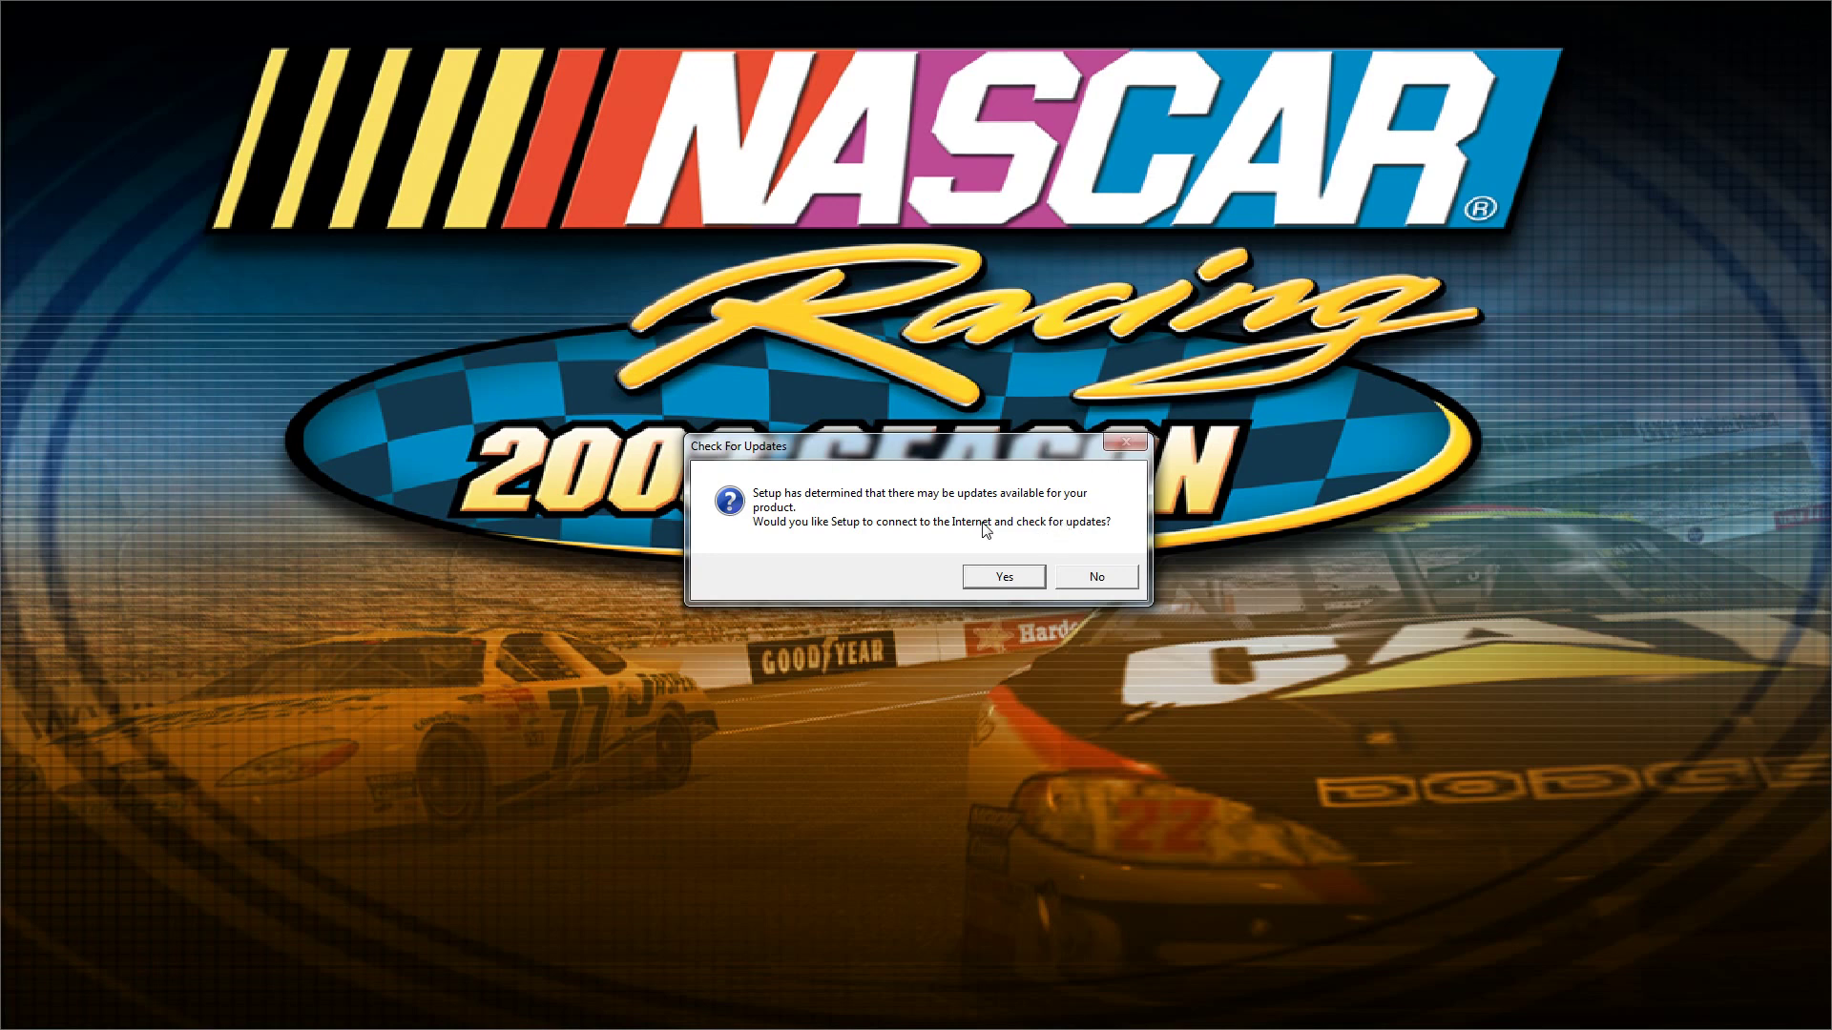
{"action": "left_click", "coordinate": [1102, 582]}
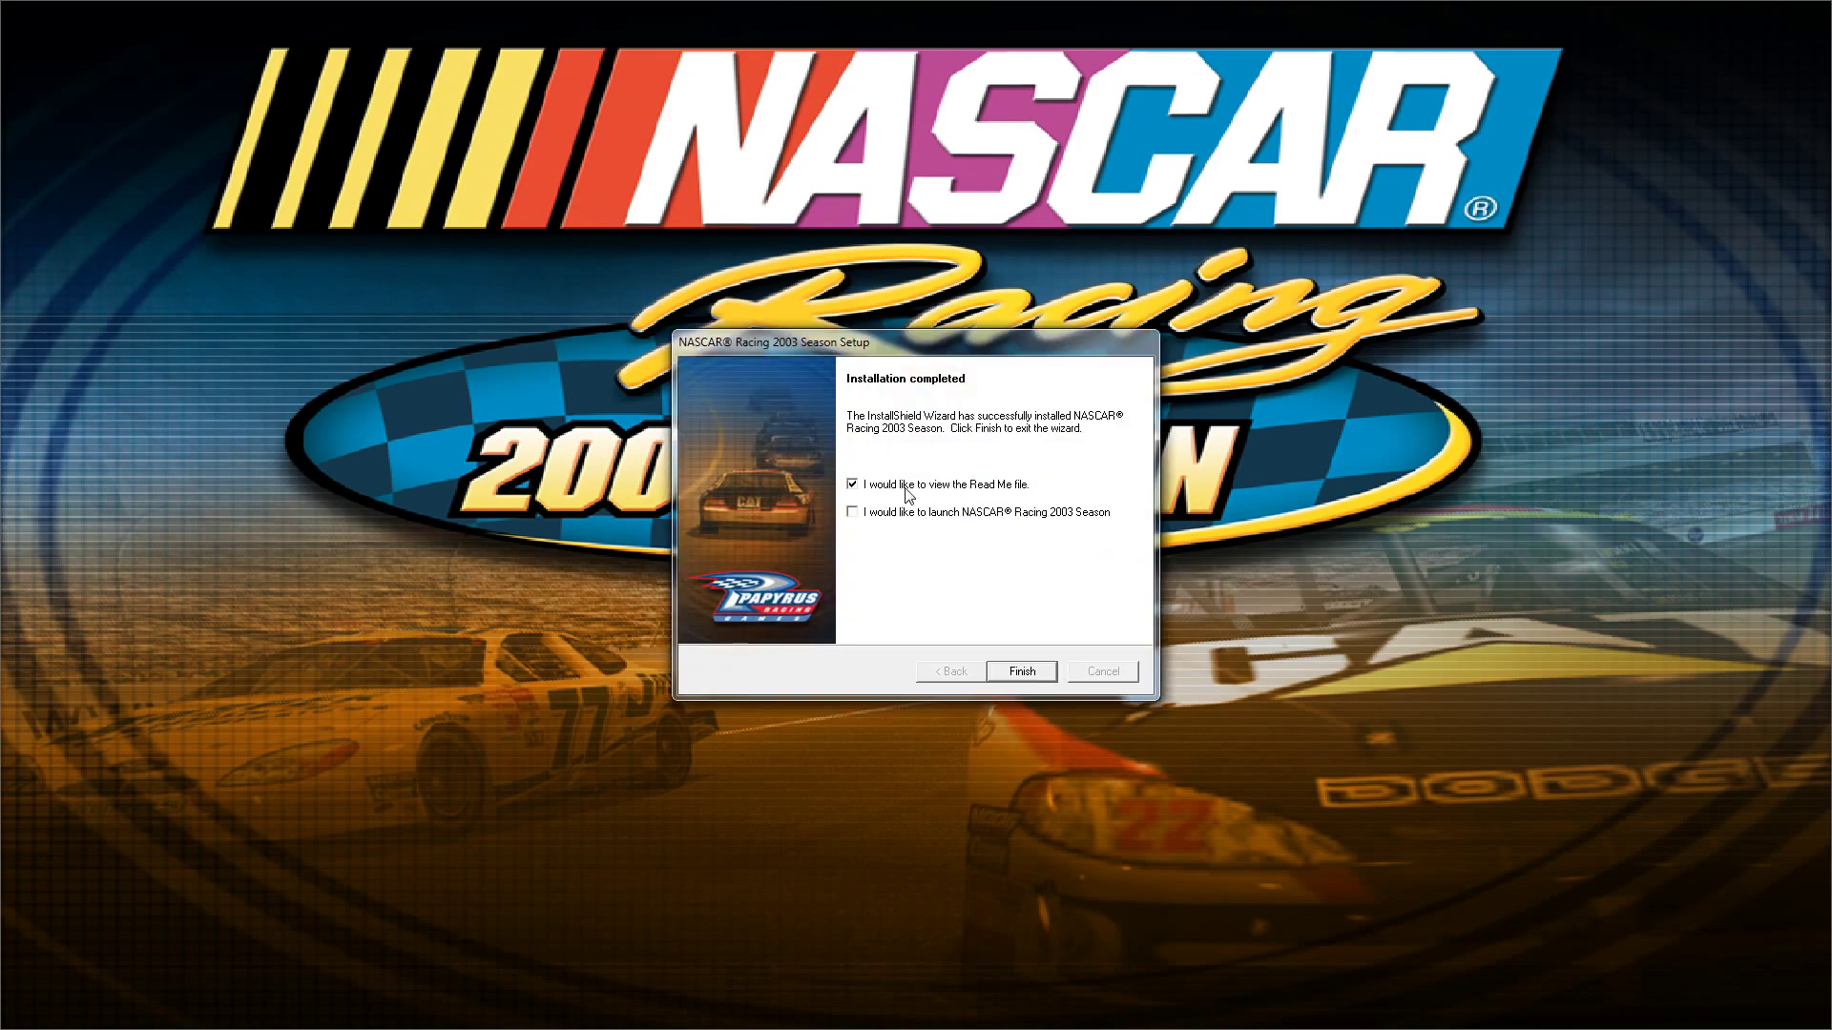
{"action": "left_click", "coordinate": [905, 488]}
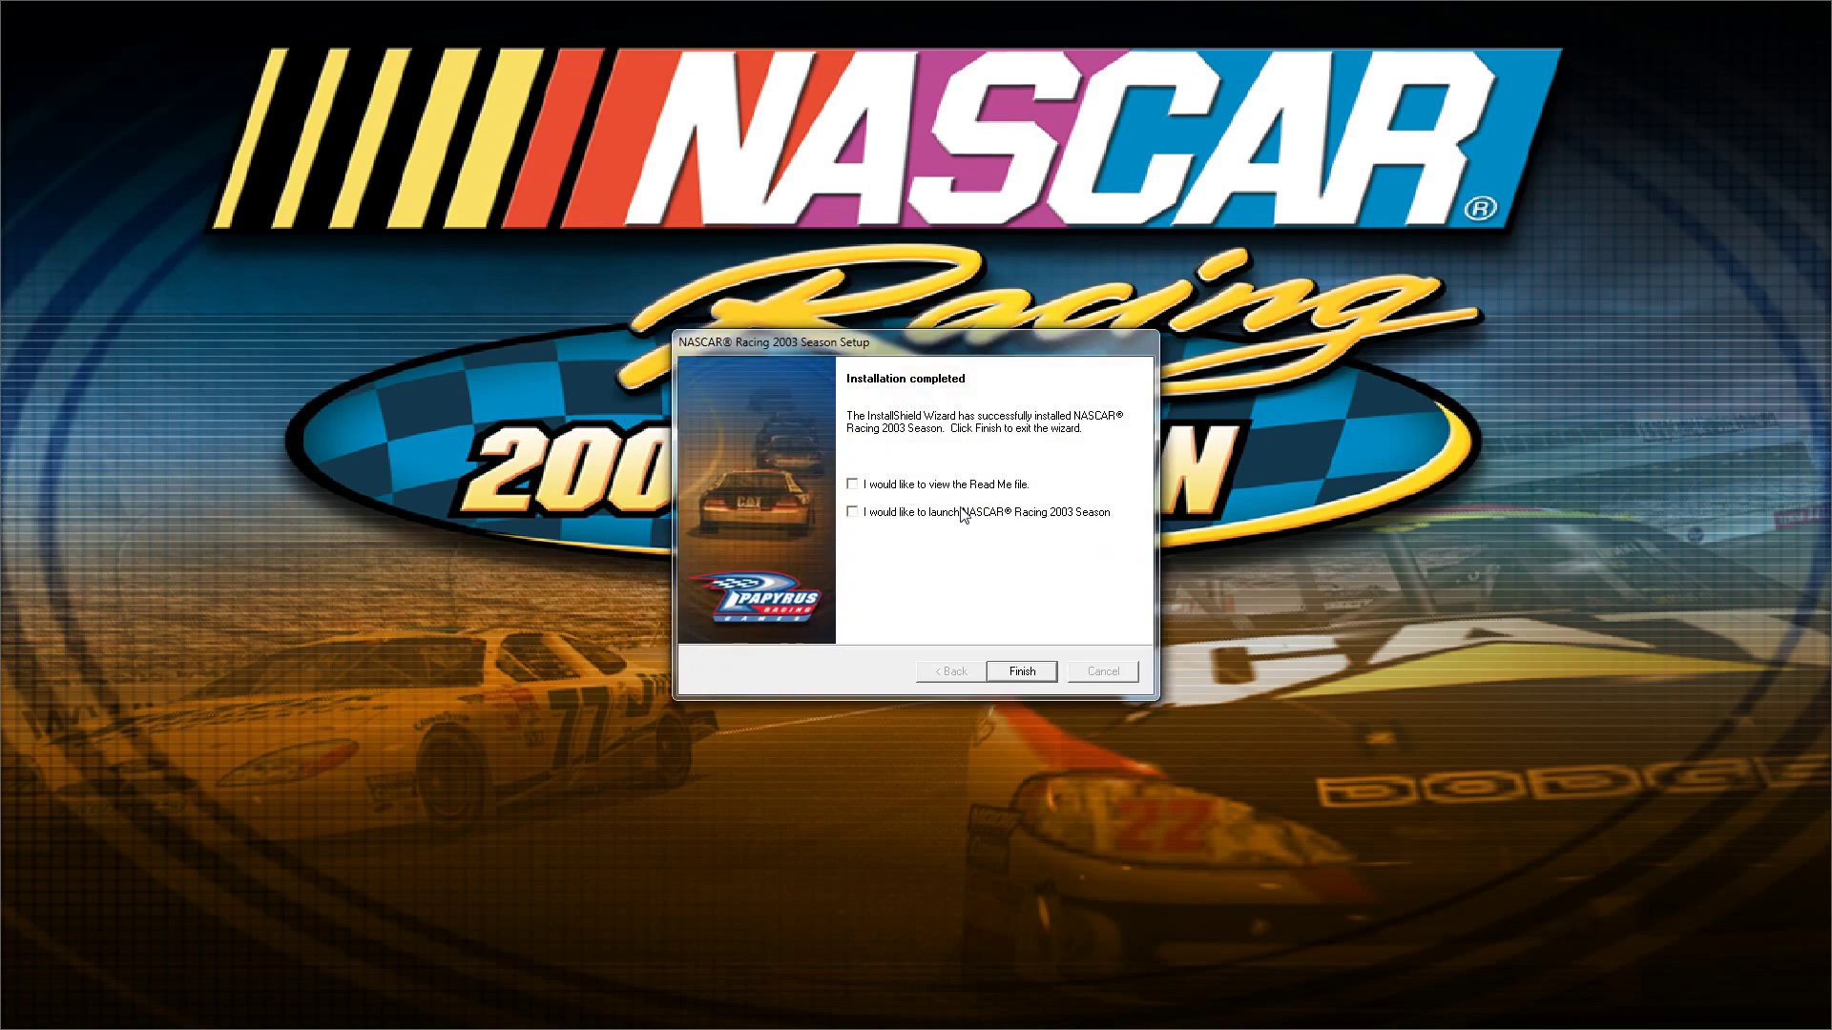
- Finish the installer, then select nr2003_update_en_1000_1201 in the Downloads folder
{"action": "left_click", "coordinate": [1033, 679]}
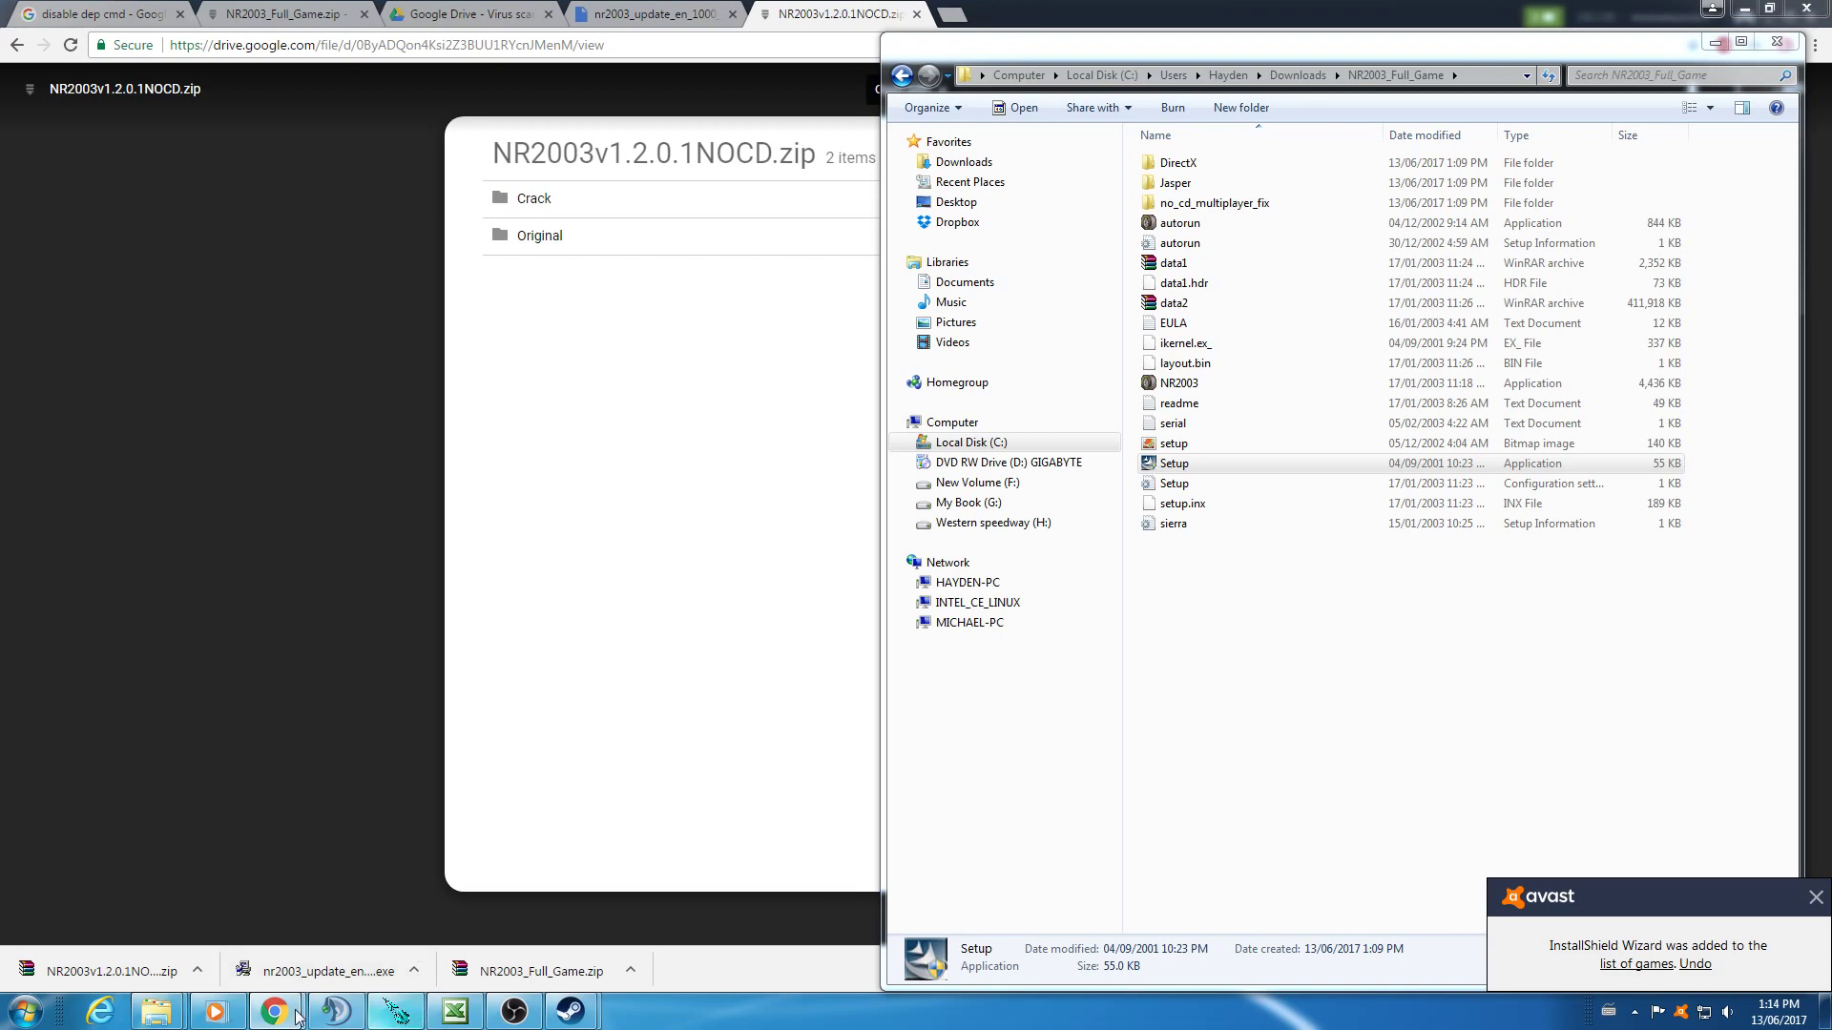
{"action": "mouse_move", "coordinate": [167, 1017]}
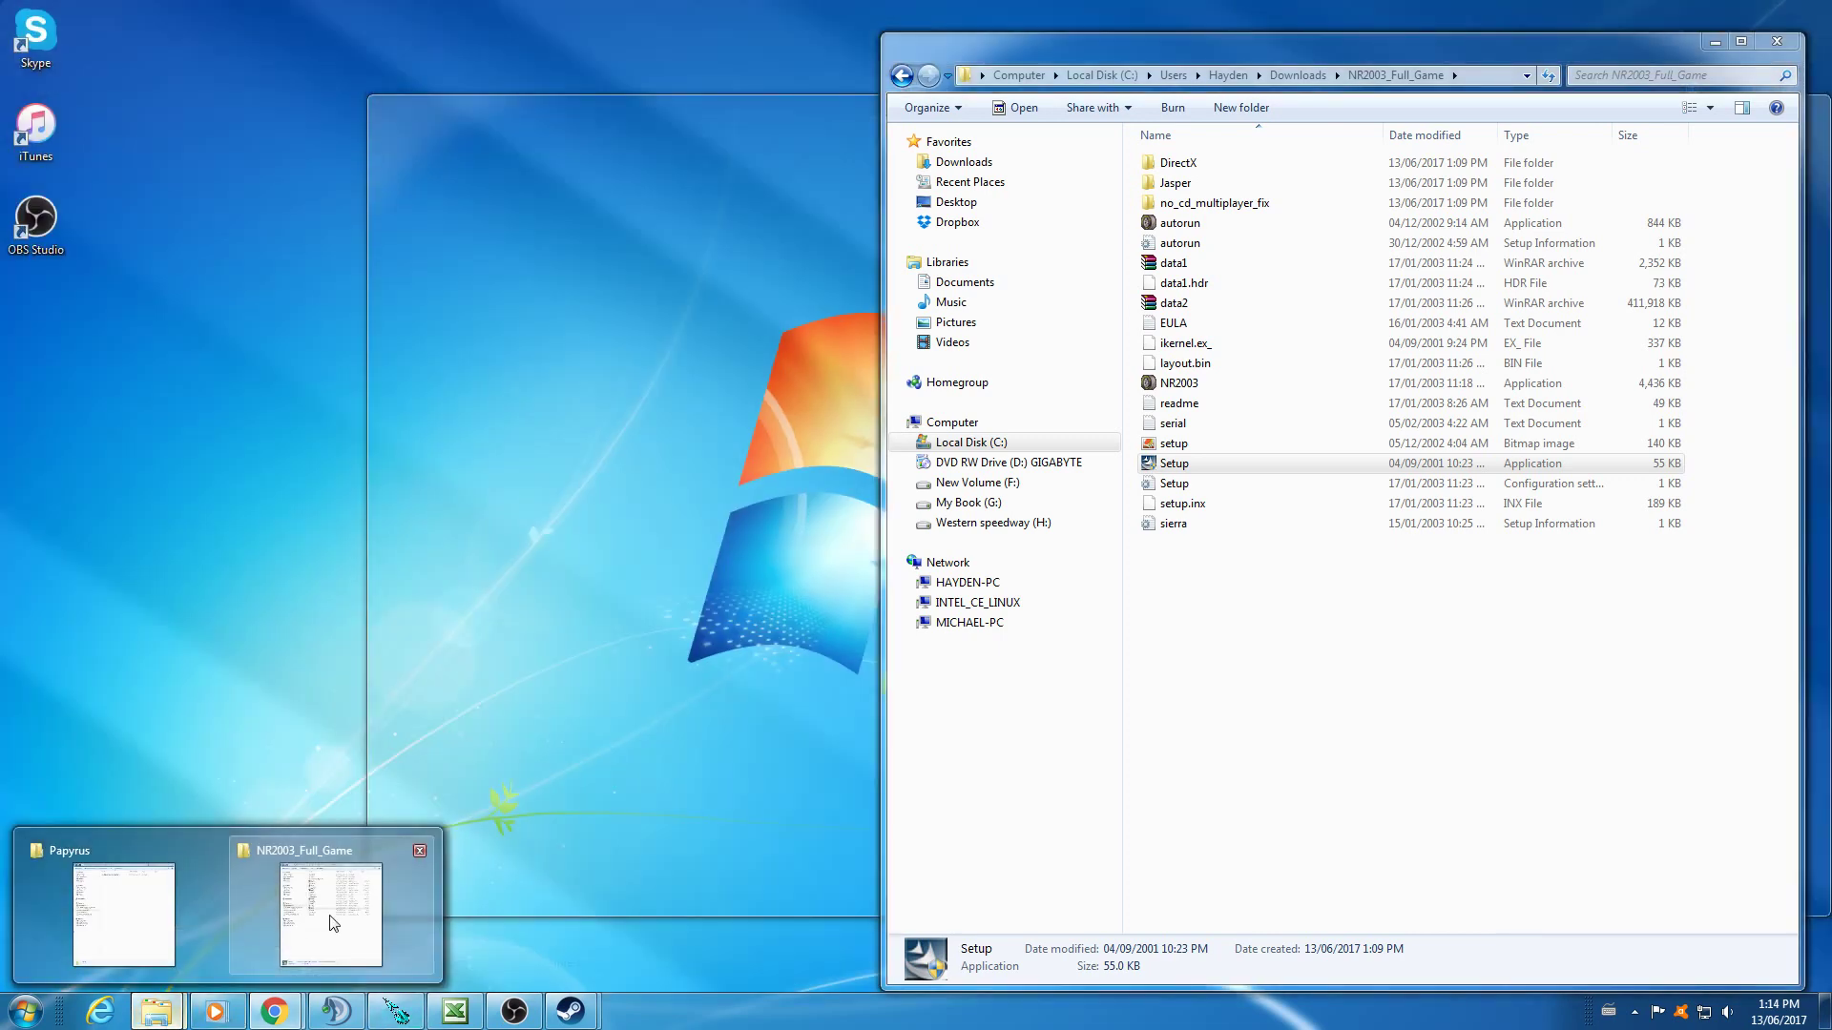
{"action": "left_click", "coordinate": [305, 930]}
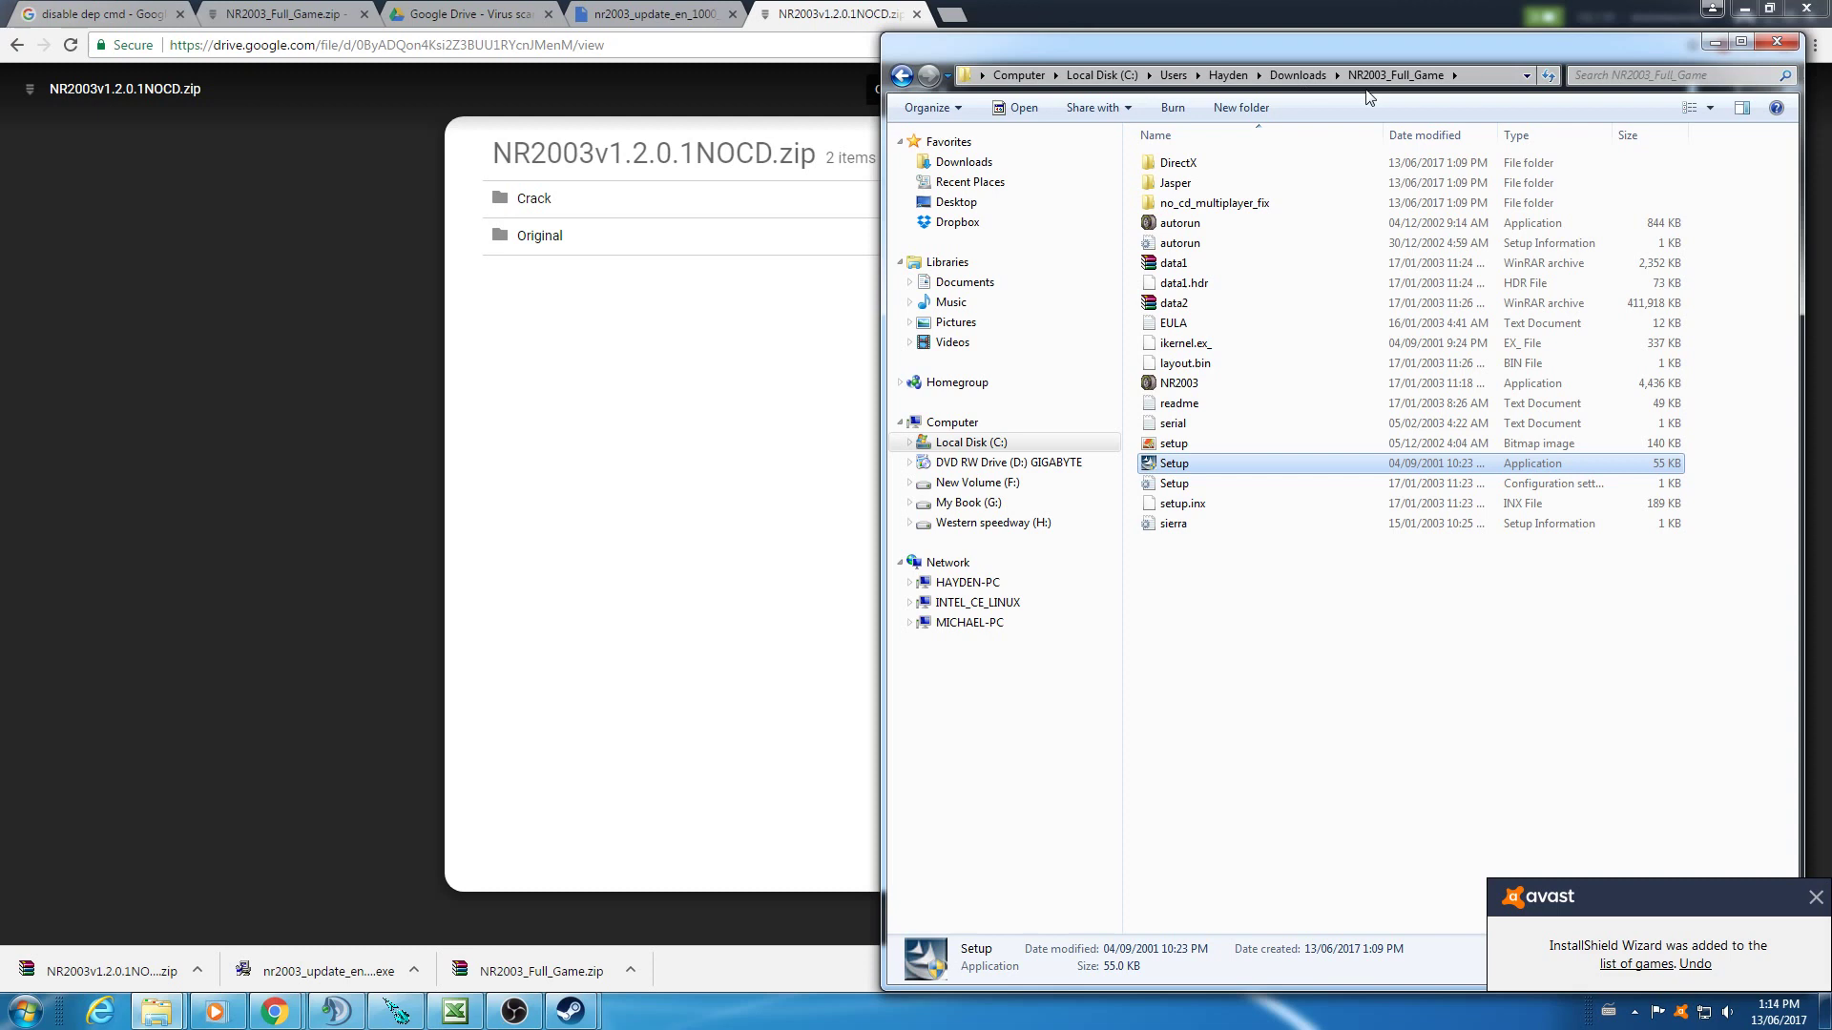
{"action": "left_click", "coordinate": [1297, 74]}
{"action": "left_click", "coordinate": [1238, 224]}
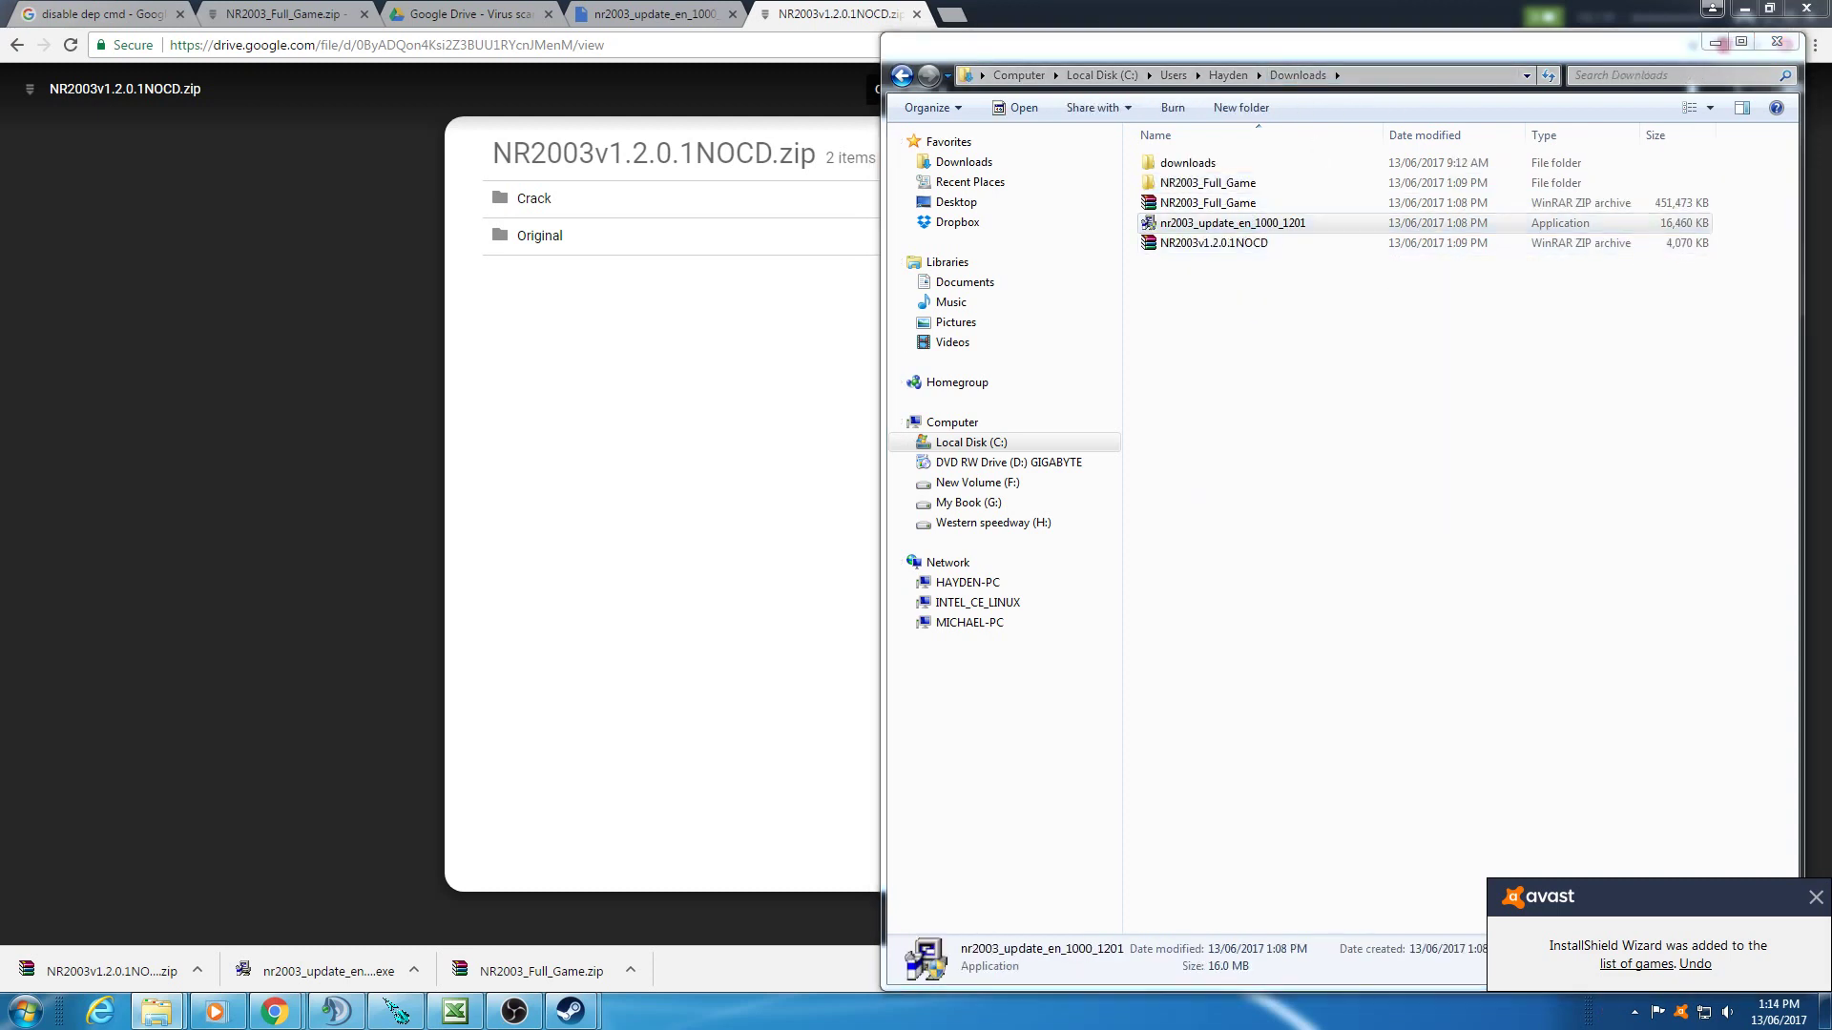
- Launch the NR2003 1.2.0.1 patch installer and accept its licence agreement
{"action": "key", "text": "Return"}
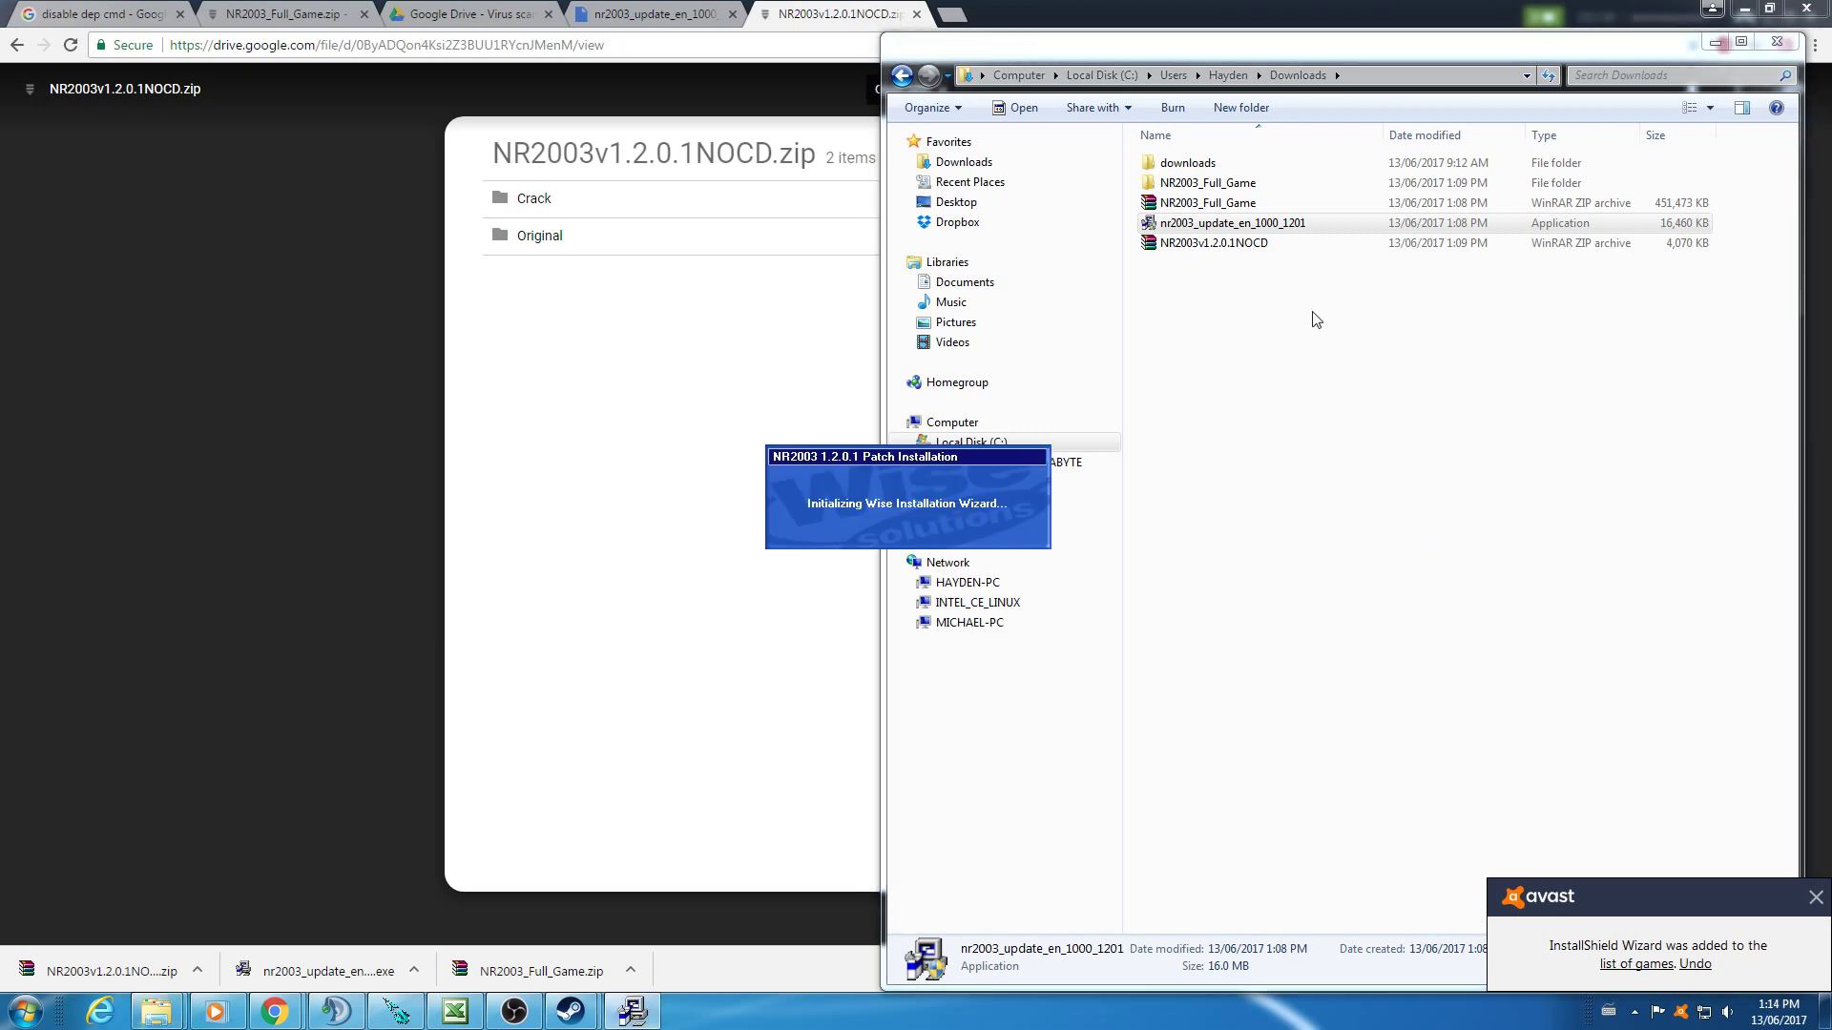
{"action": "right_click", "coordinate": [1462, 663]}
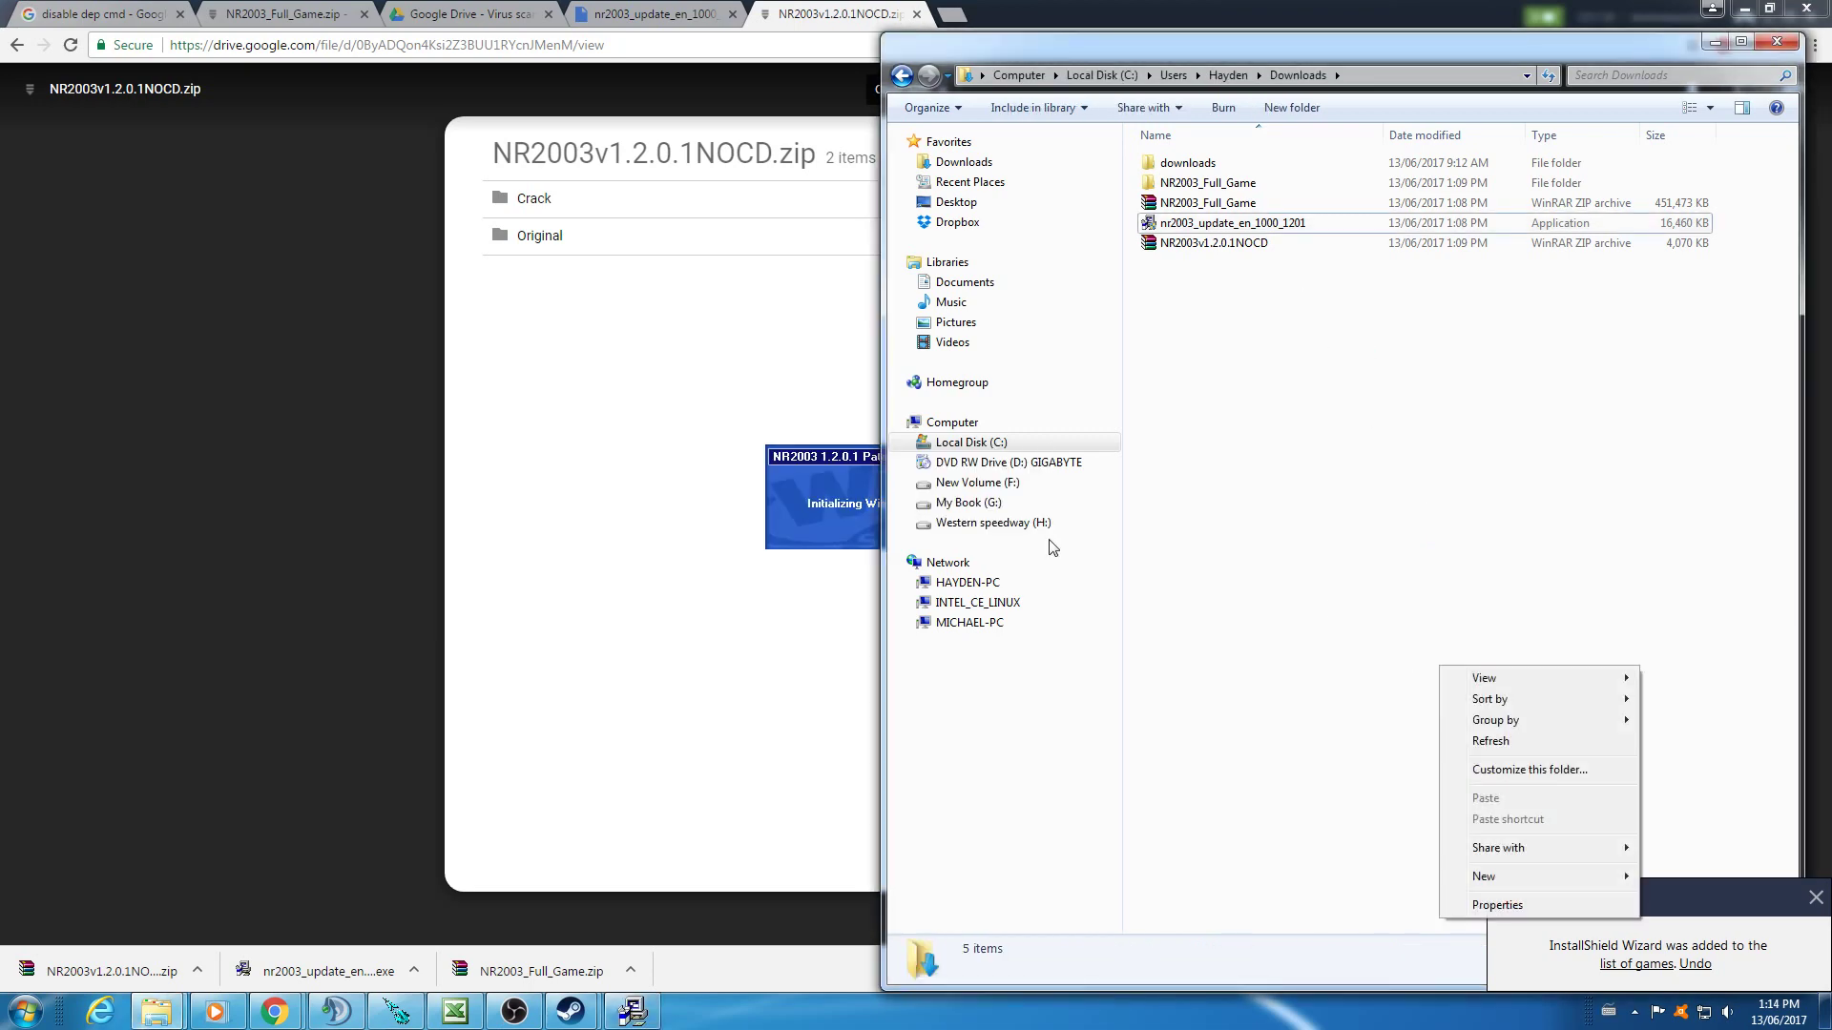
{"action": "left_click", "coordinate": [822, 506]}
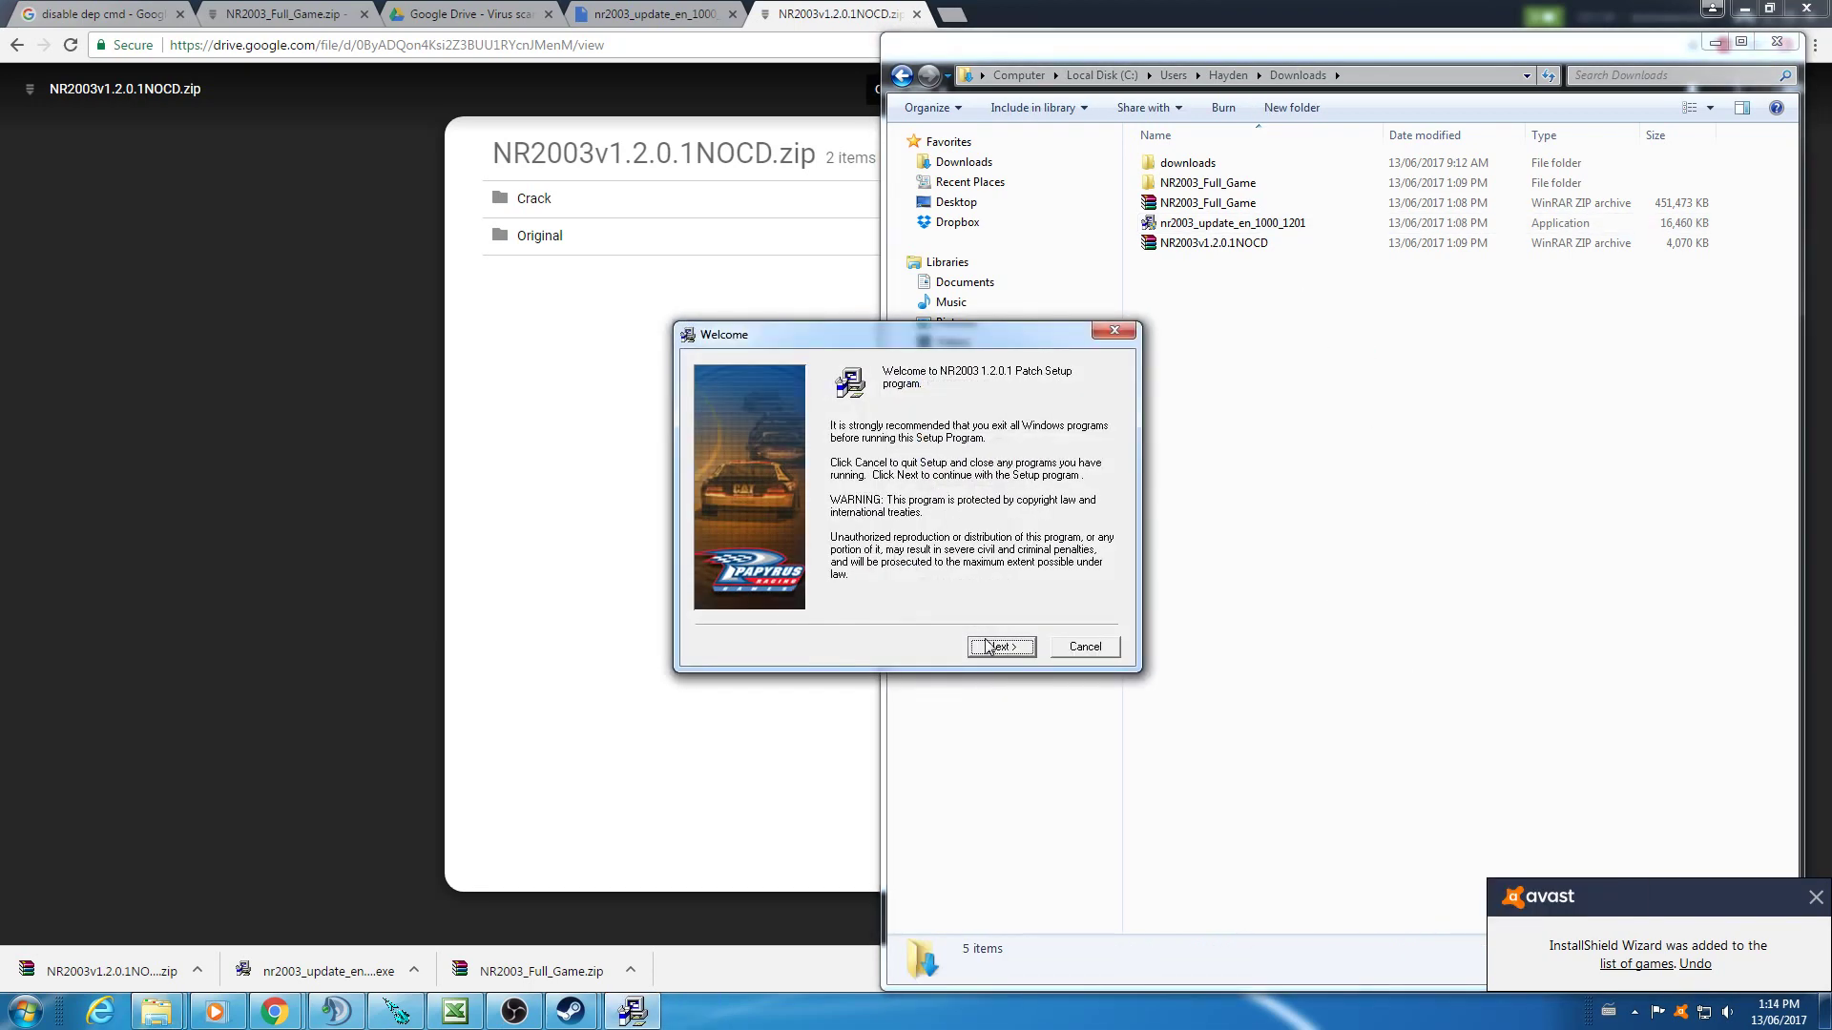
{"action": "left_click", "coordinate": [993, 645]}
{"action": "left_click", "coordinate": [953, 583]}
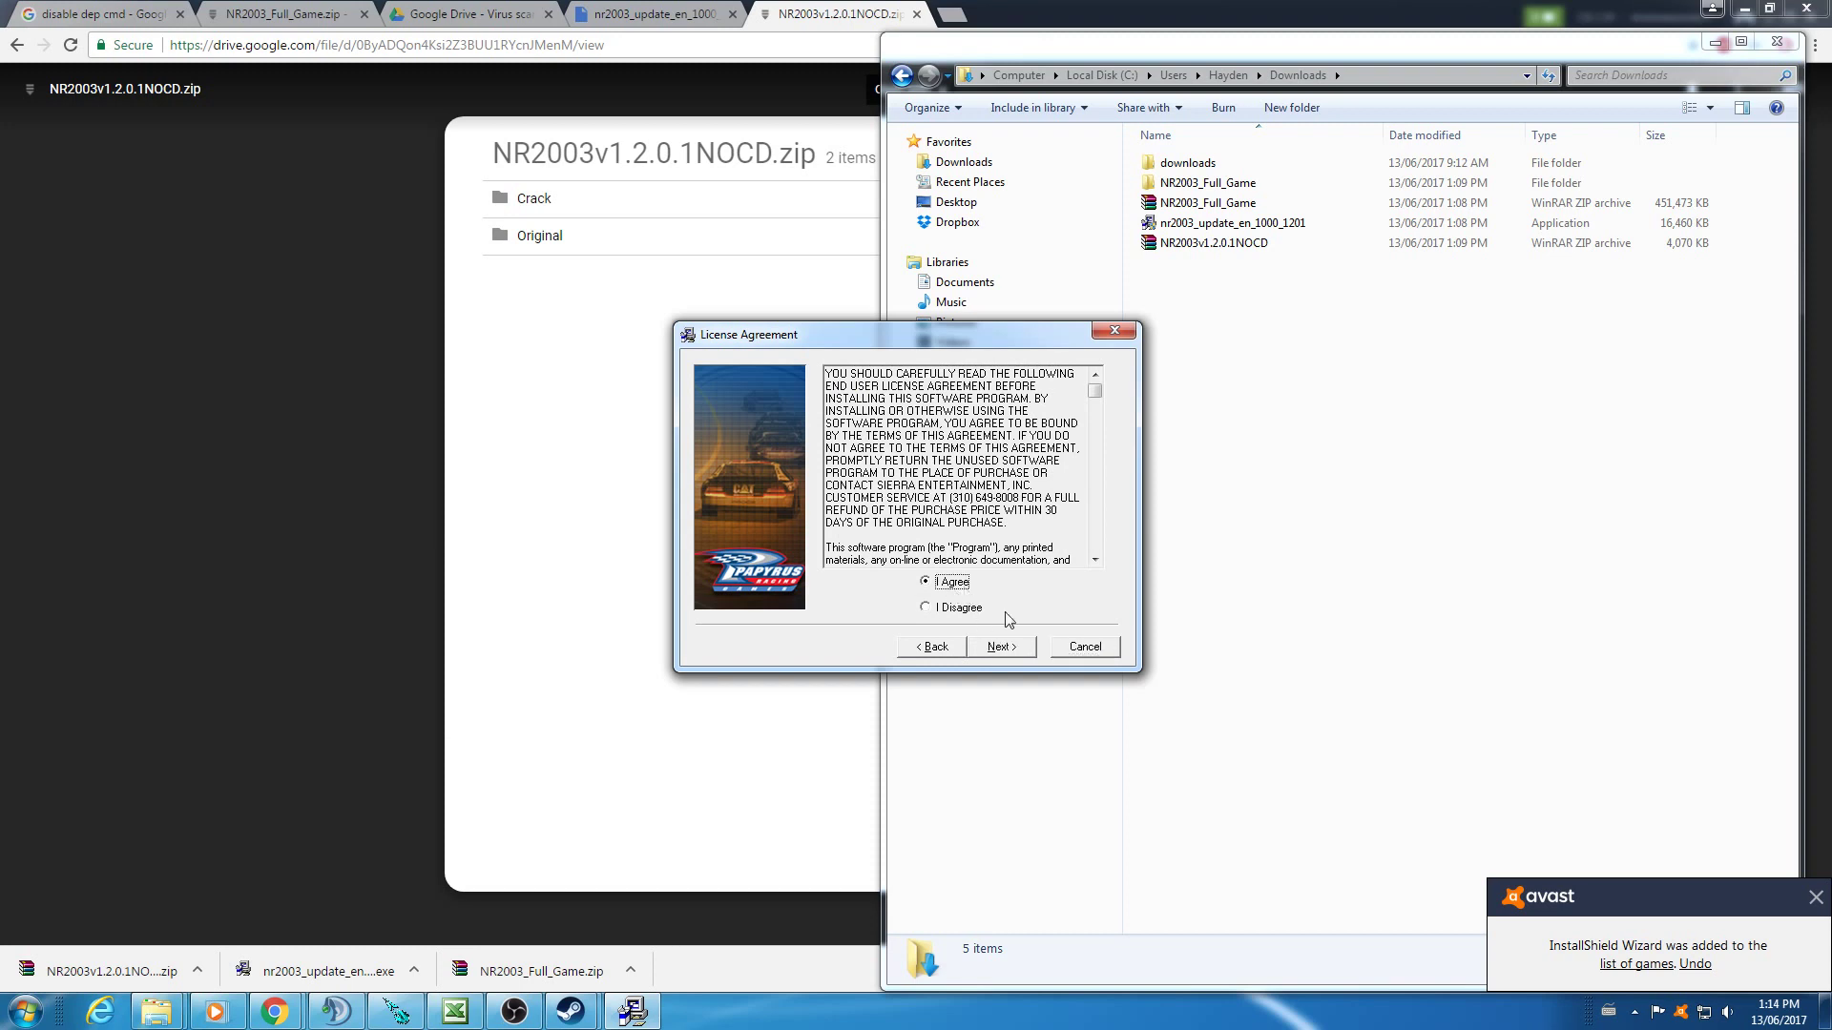
{"action": "left_click", "coordinate": [1021, 646]}
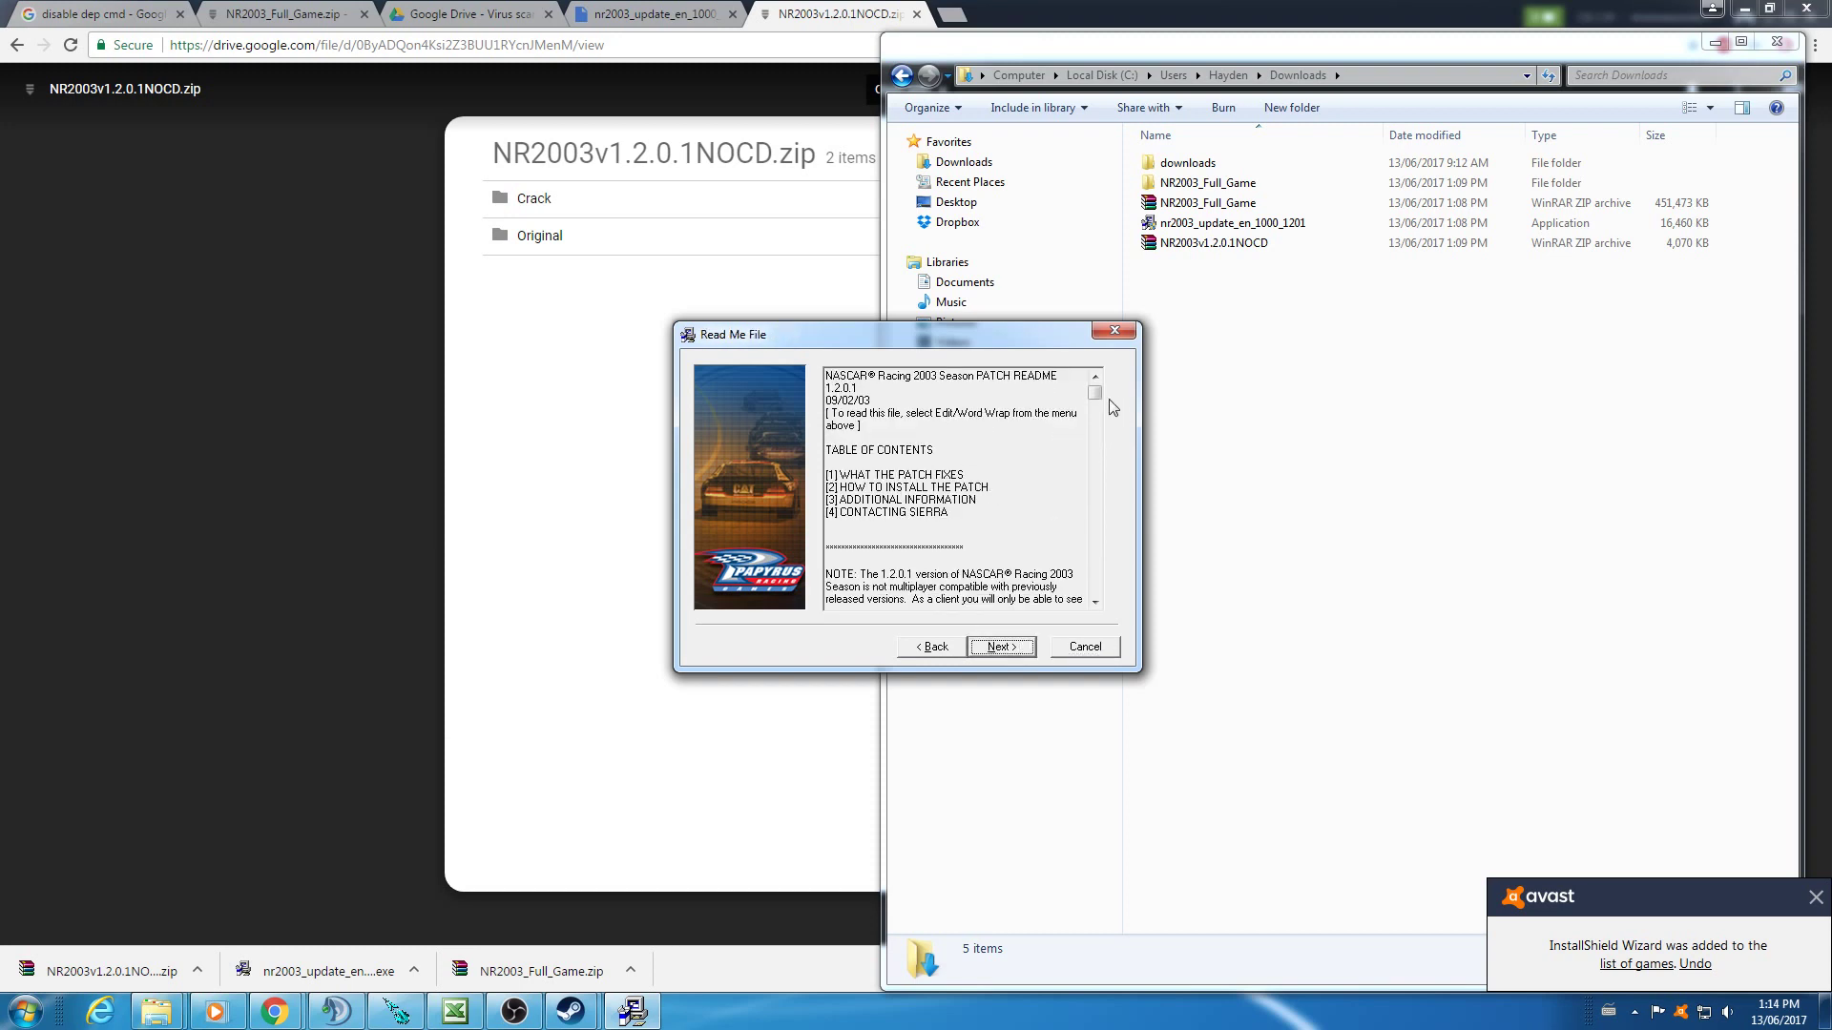
- Get past the readme and warning, keep the NASCAR Racing 2003 Season destination, and install
{"action": "mouse_move", "coordinate": [1095, 392]}
{"action": "left_mouse_down"}
{"action": "mouse_move", "coordinate": [1108, 605]}
{"action": "mouse_move", "coordinate": [1104, 363]}
{"action": "left_mouse_up"}
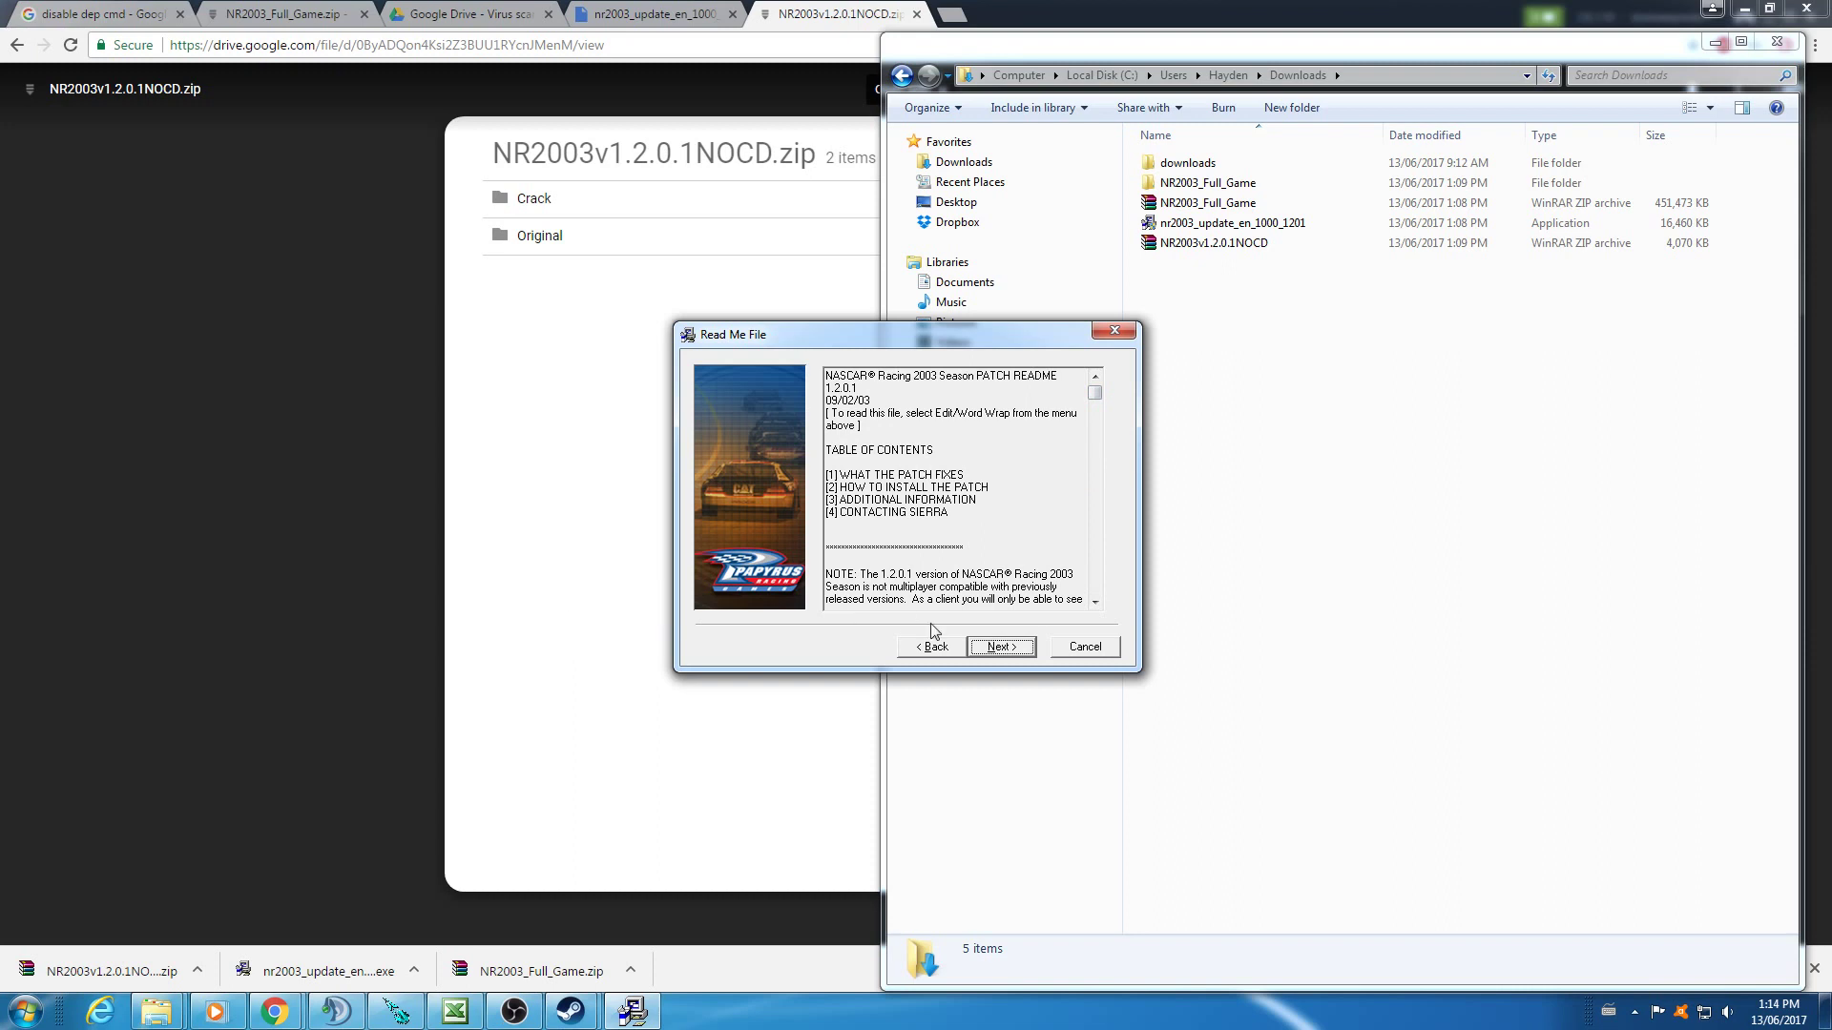
{"action": "left_click", "coordinate": [1006, 651]}
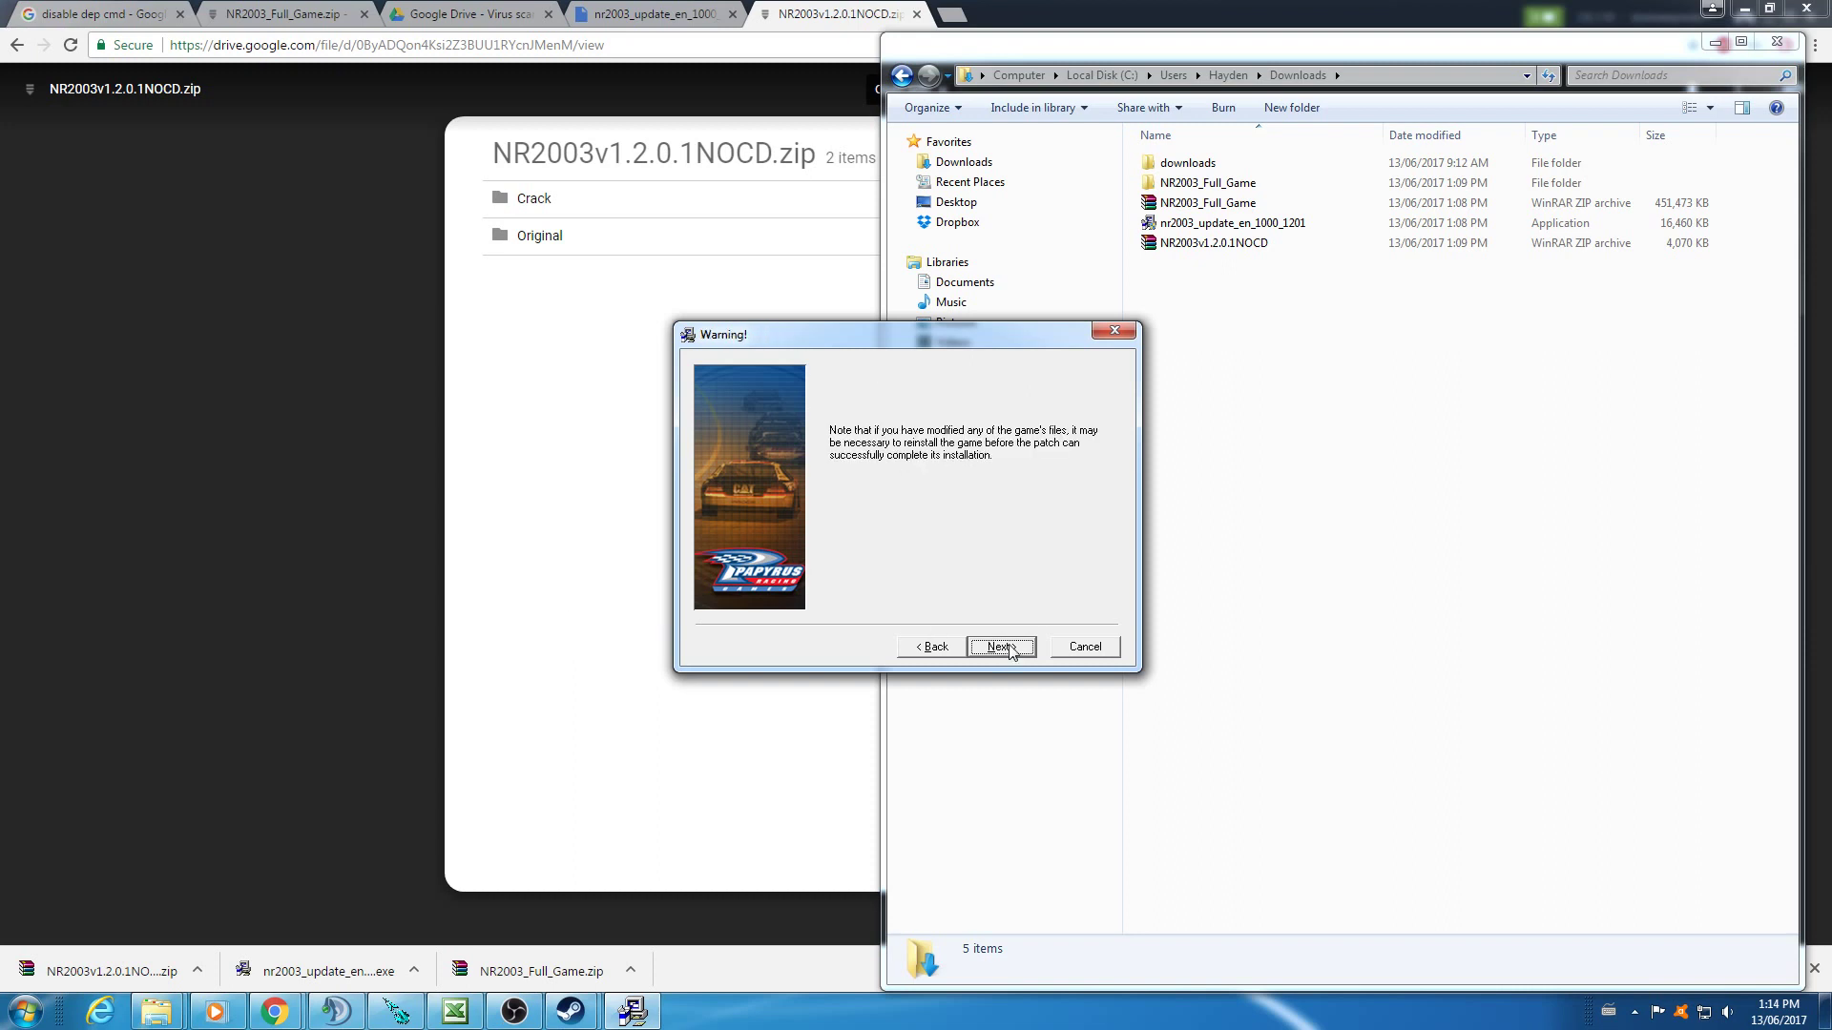
{"action": "left_click", "coordinate": [1017, 648]}
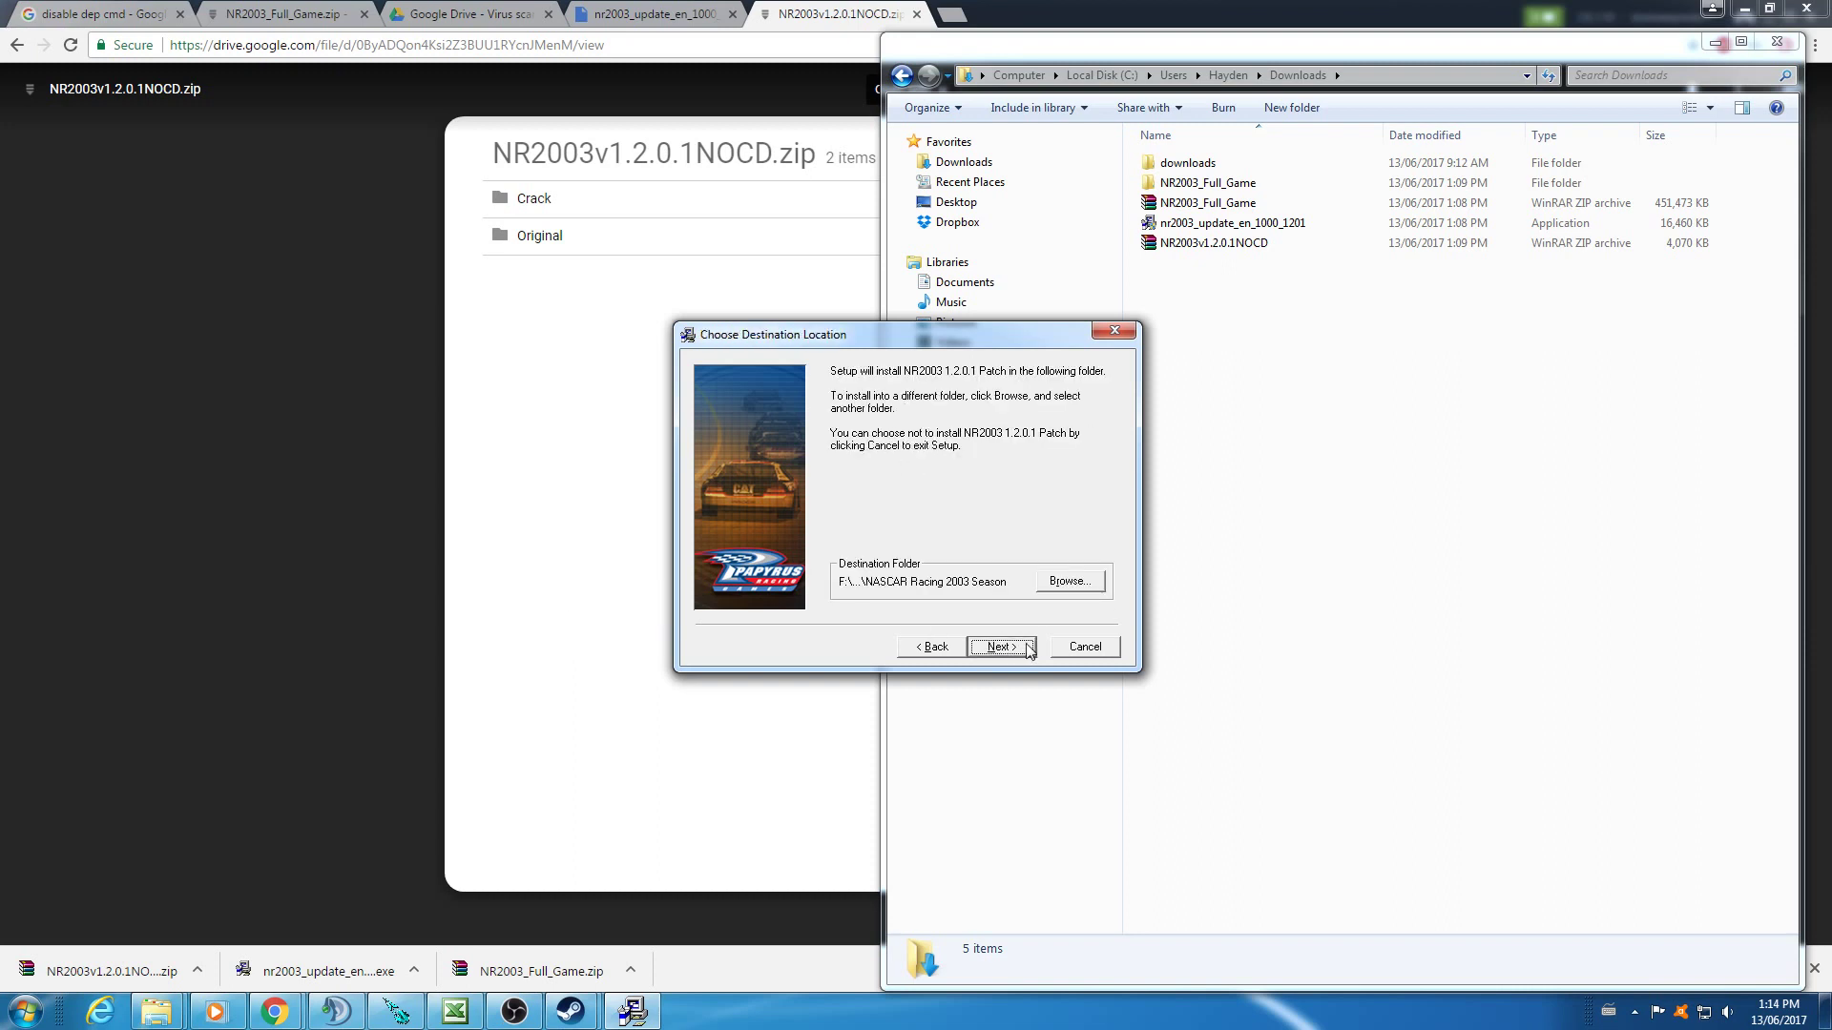
{"action": "left_click", "coordinate": [1030, 652]}
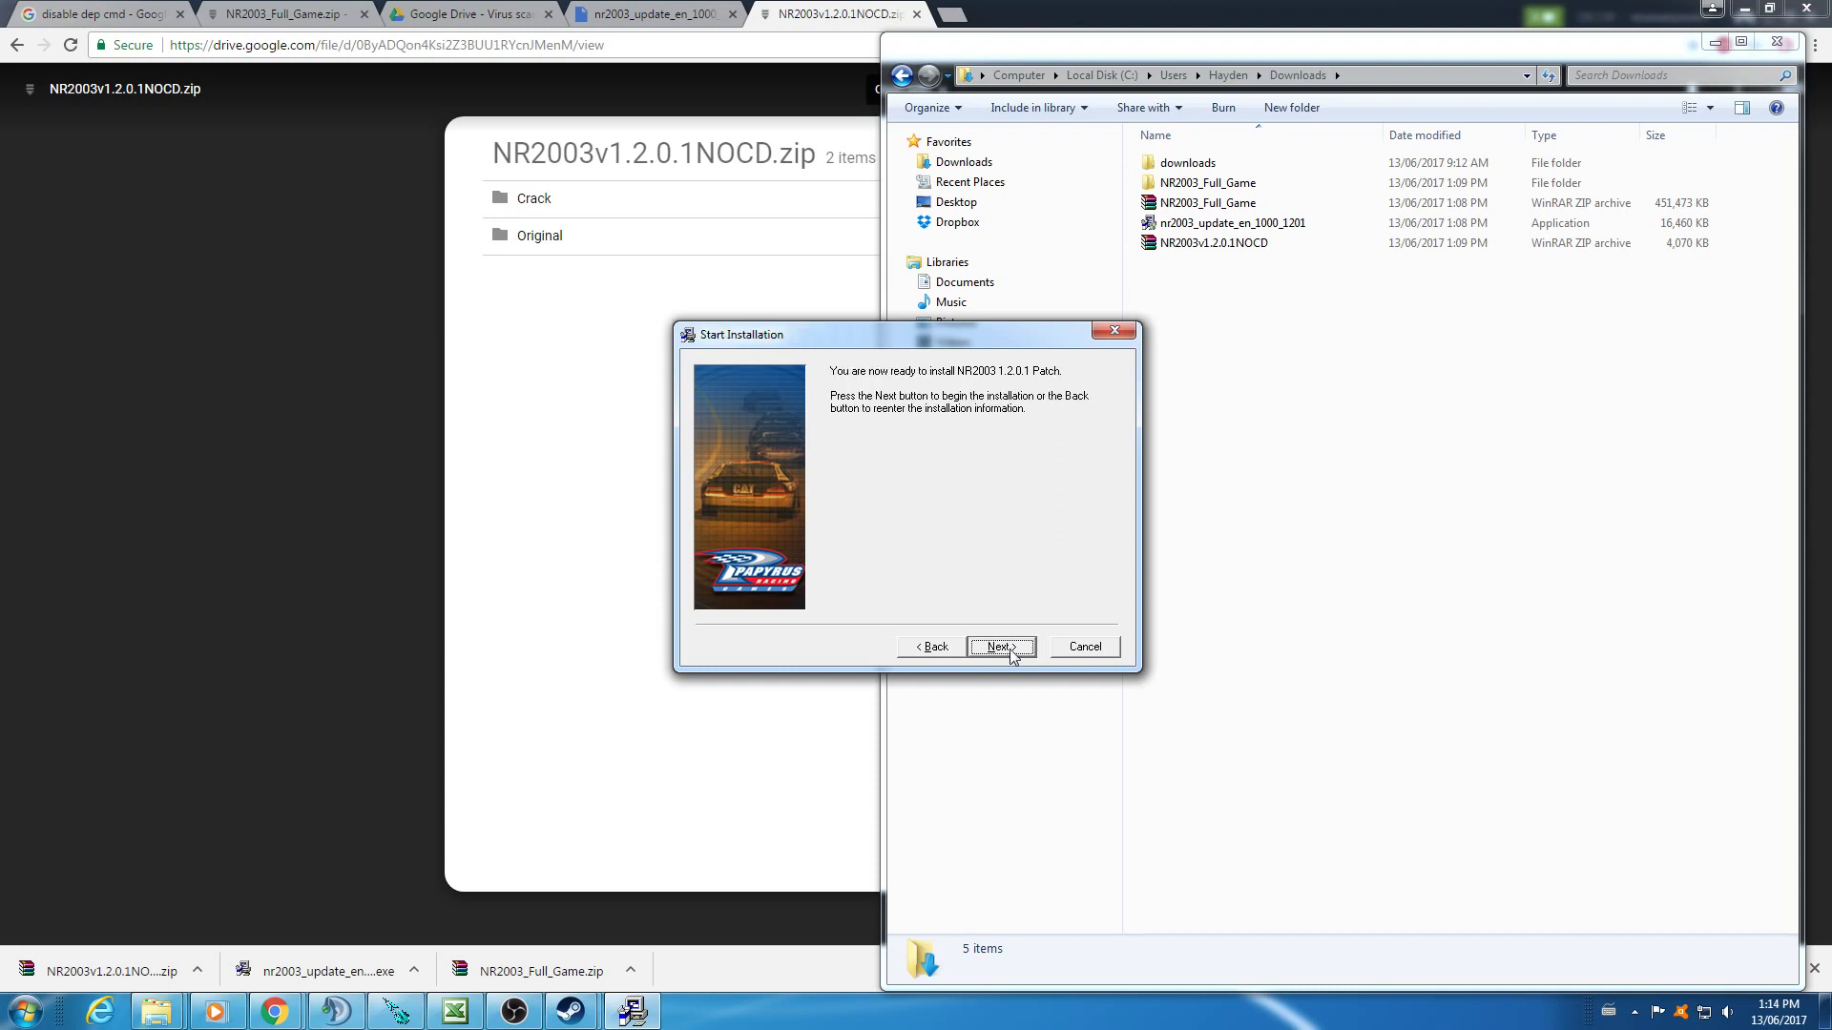
{"action": "left_click", "coordinate": [1010, 648]}
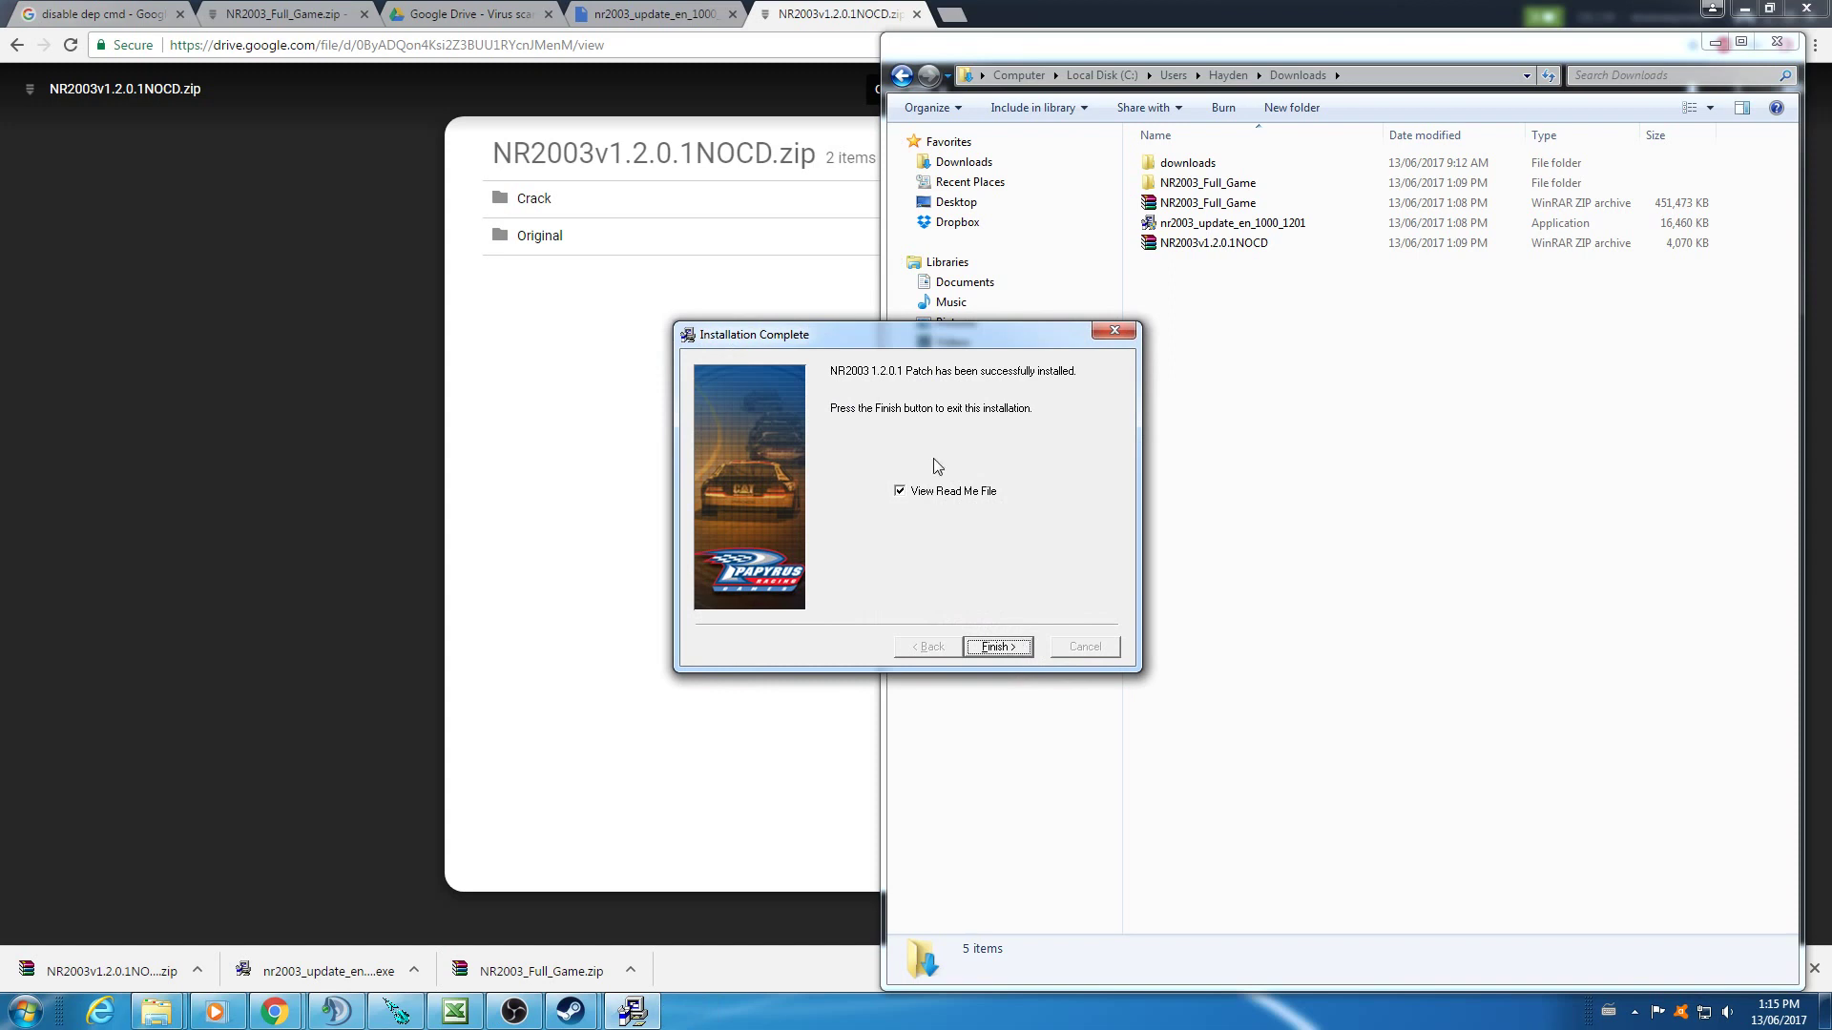
- Finish the patch setup, scroll through the readme12 fix list, then minimize Notepad
{"action": "left_click", "coordinate": [997, 646]}
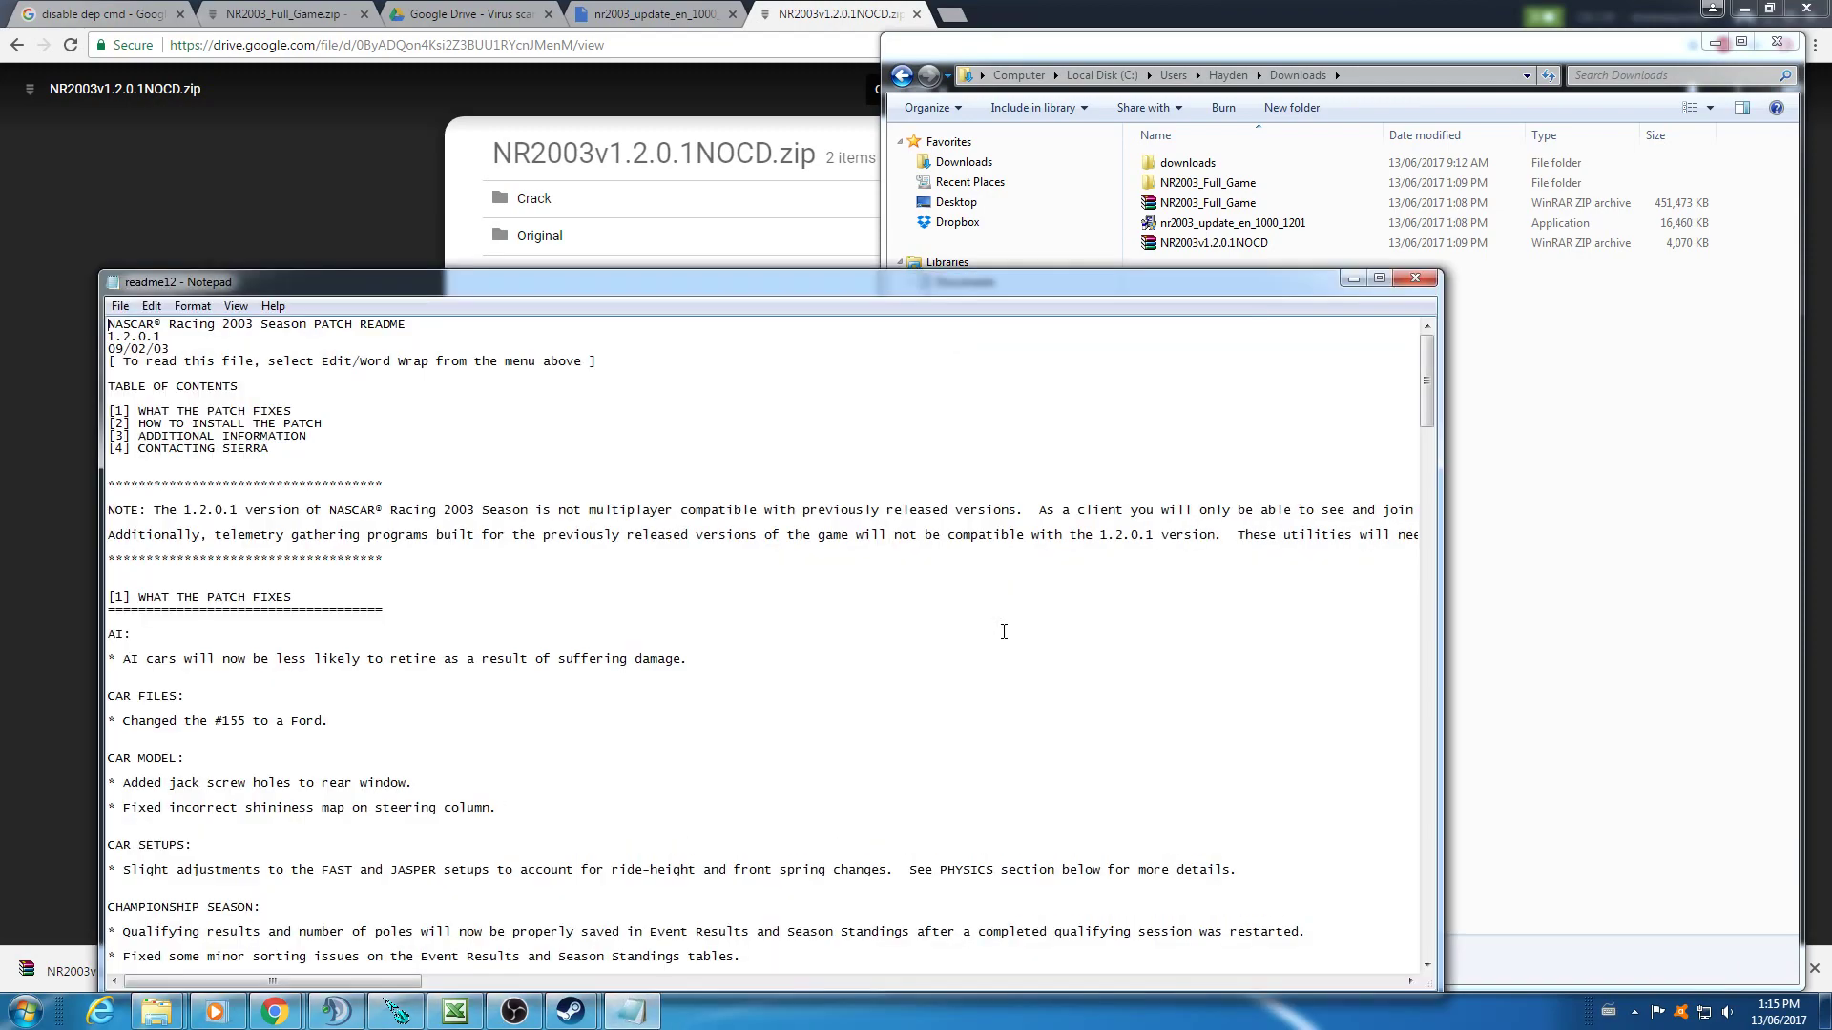
{"action": "scroll", "coordinate": [600, 635], "scroll_direction": "down", "scroll_amount": 2}
{"action": "scroll", "coordinate": [632, 621], "scroll_direction": "down", "scroll_amount": 20}
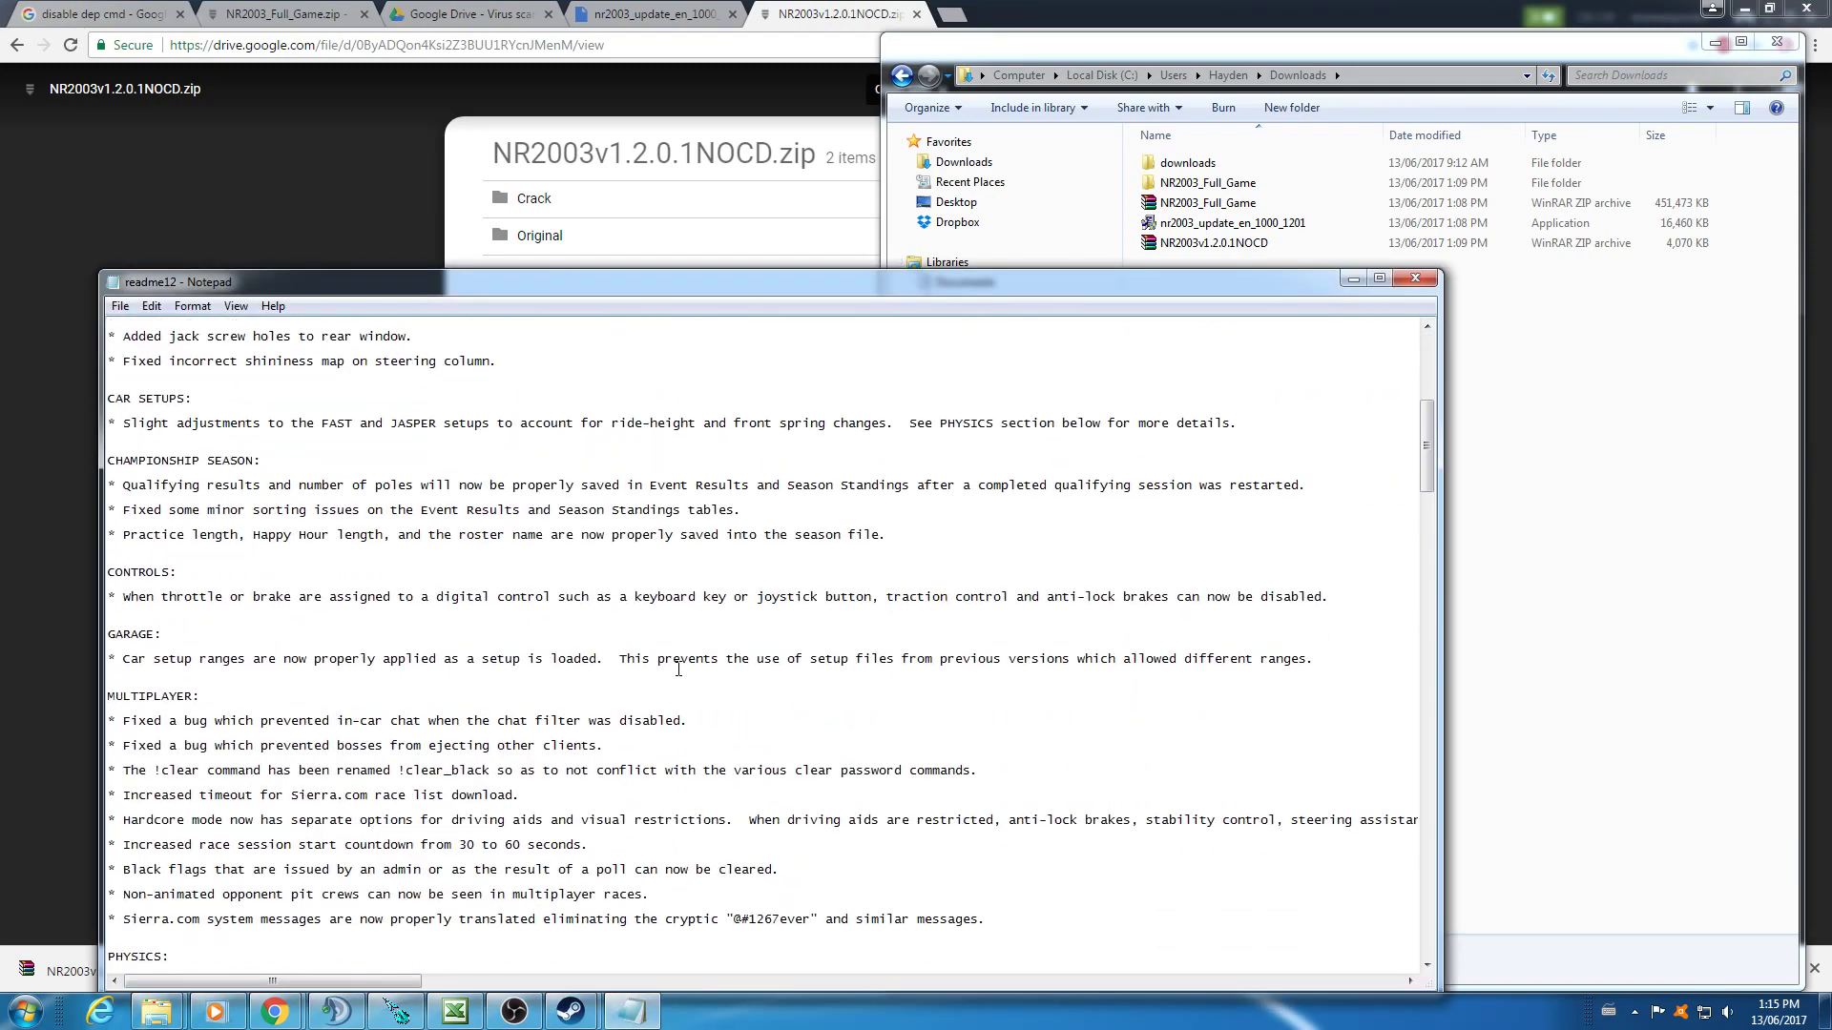
{"action": "scroll", "coordinate": [685, 677], "scroll_direction": "down", "scroll_amount": 20}
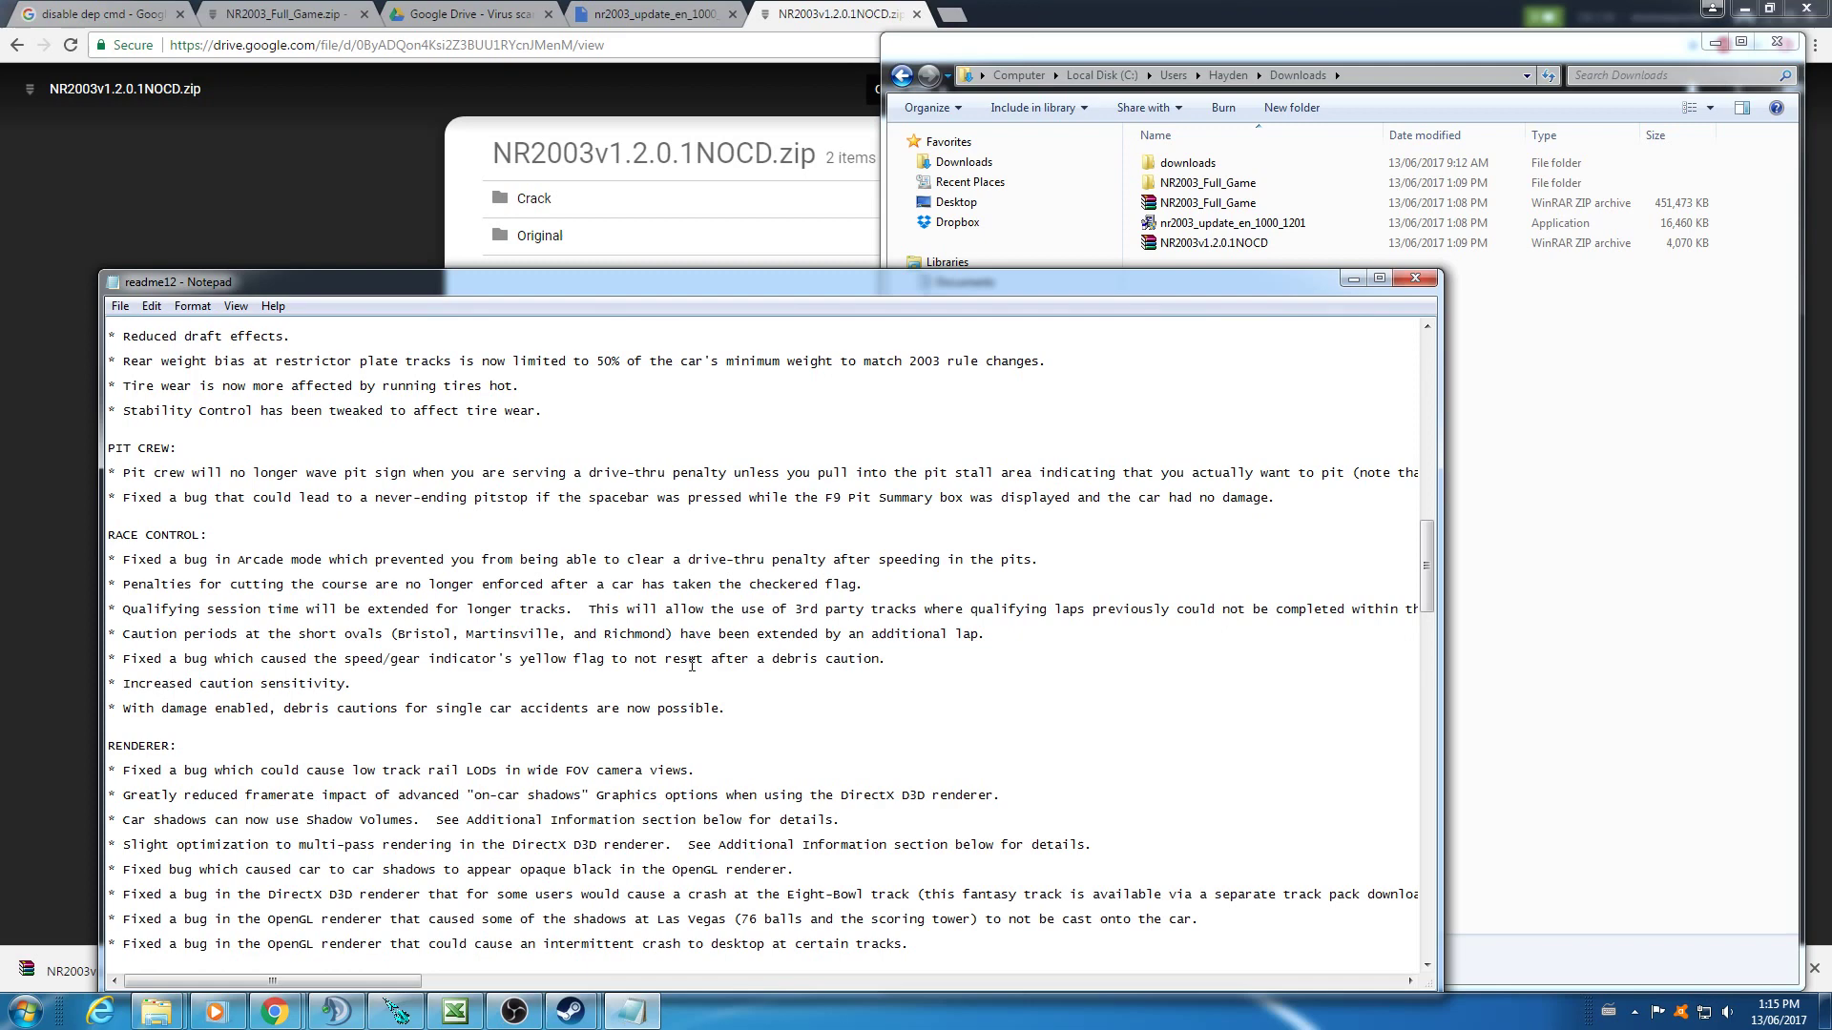
{"action": "scroll", "coordinate": [713, 660], "scroll_direction": "up", "scroll_amount": 1}
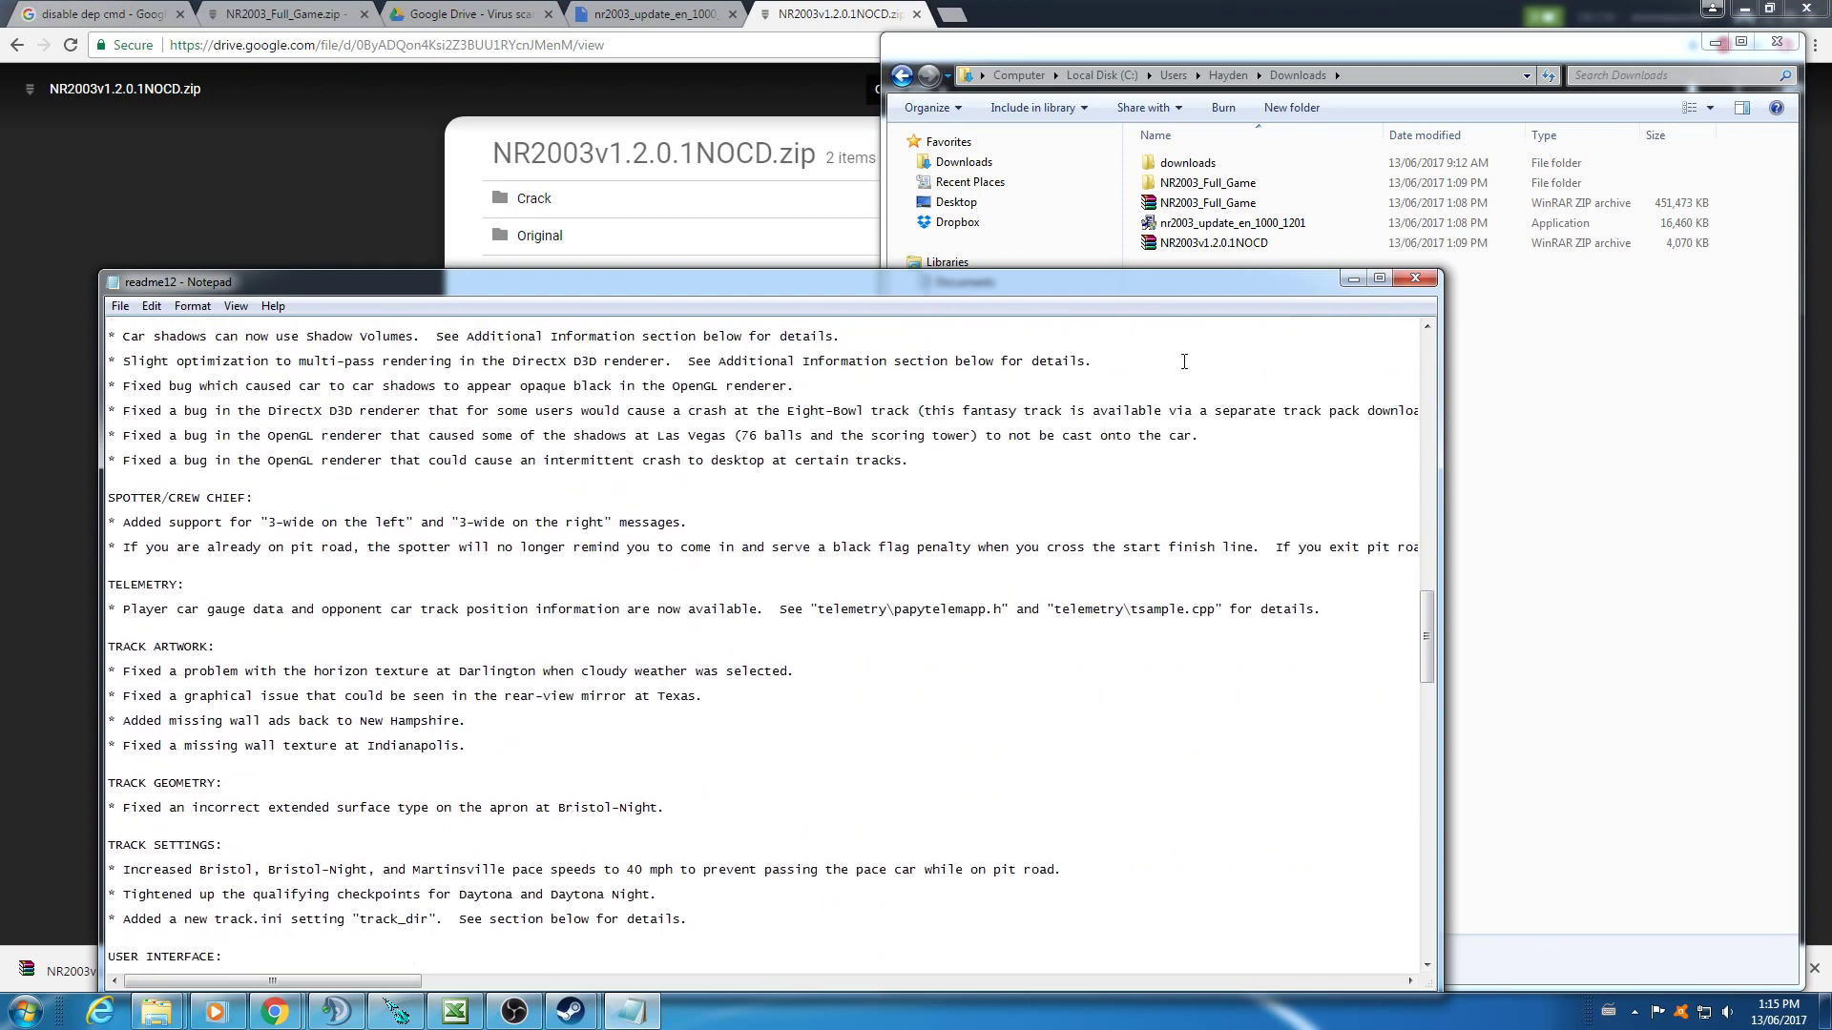
{"action": "left_click", "coordinate": [1356, 279]}
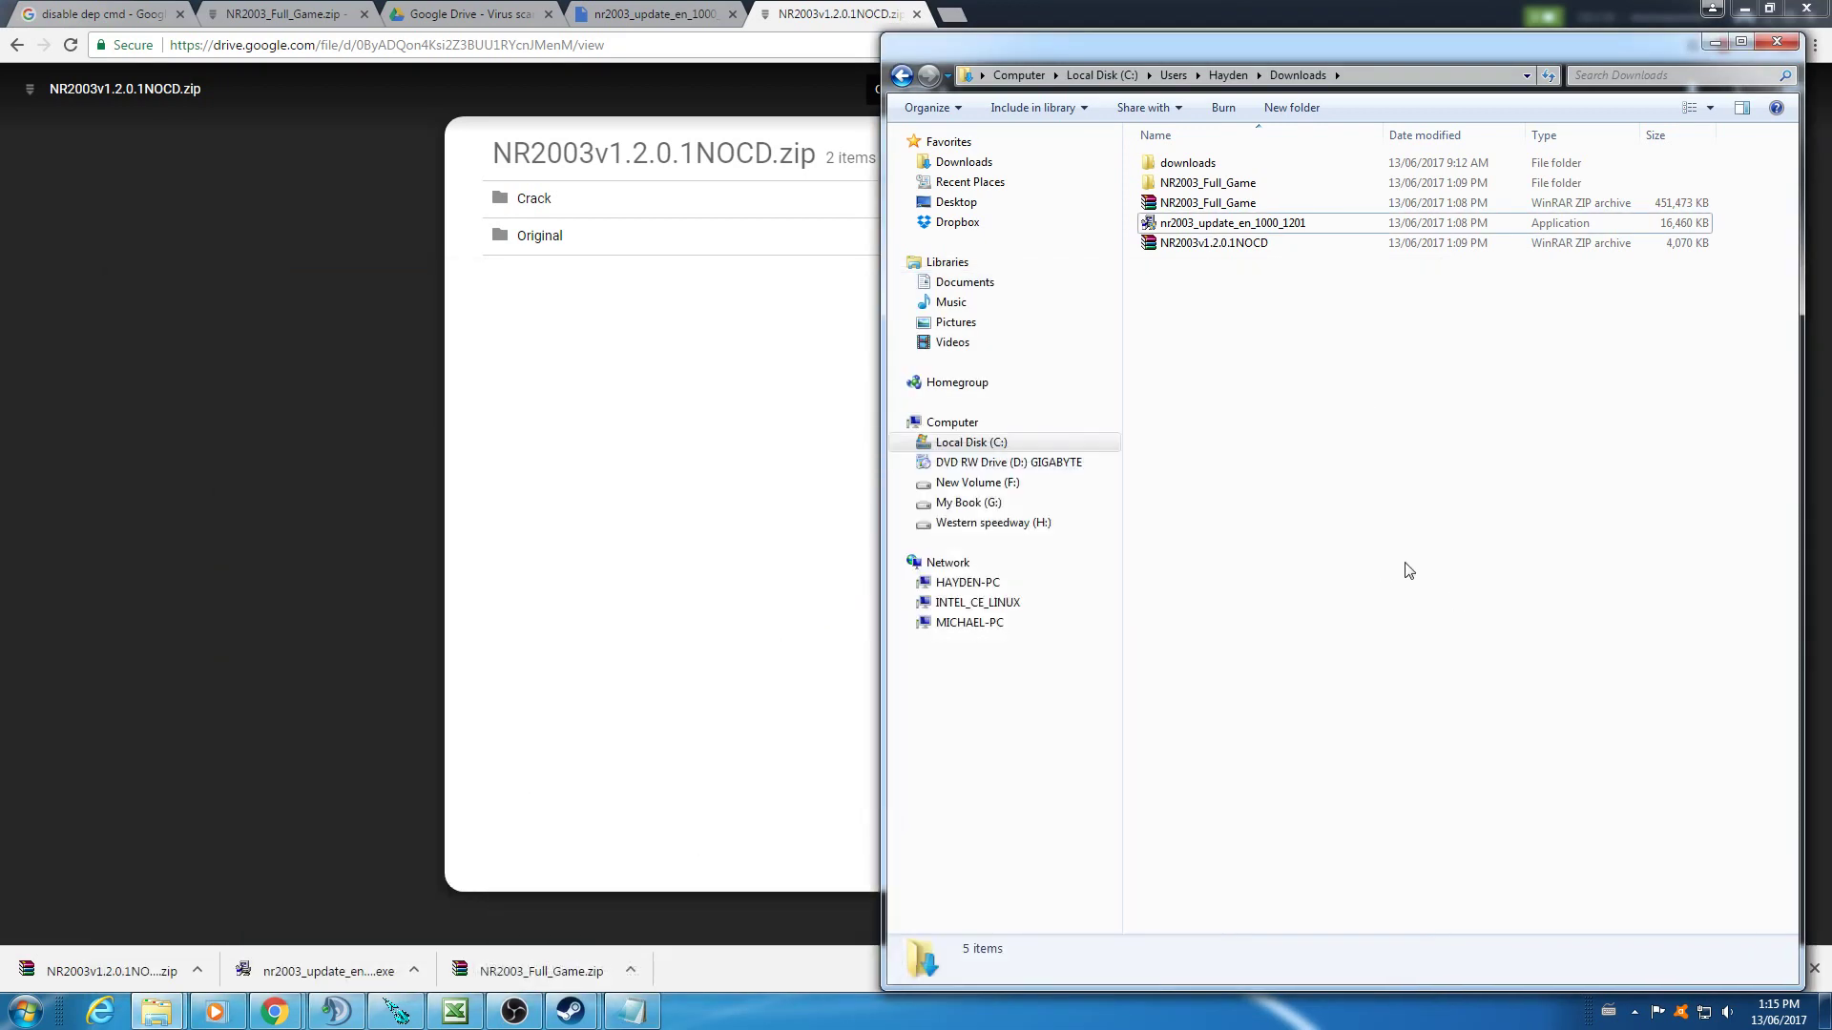
- Extract NR2003v1.2.0.1NOCD.zip into the suggested NR2003v1.2.0.1NOCD folder and close WinRAR
{"action": "double_click", "coordinate": [1264, 250]}
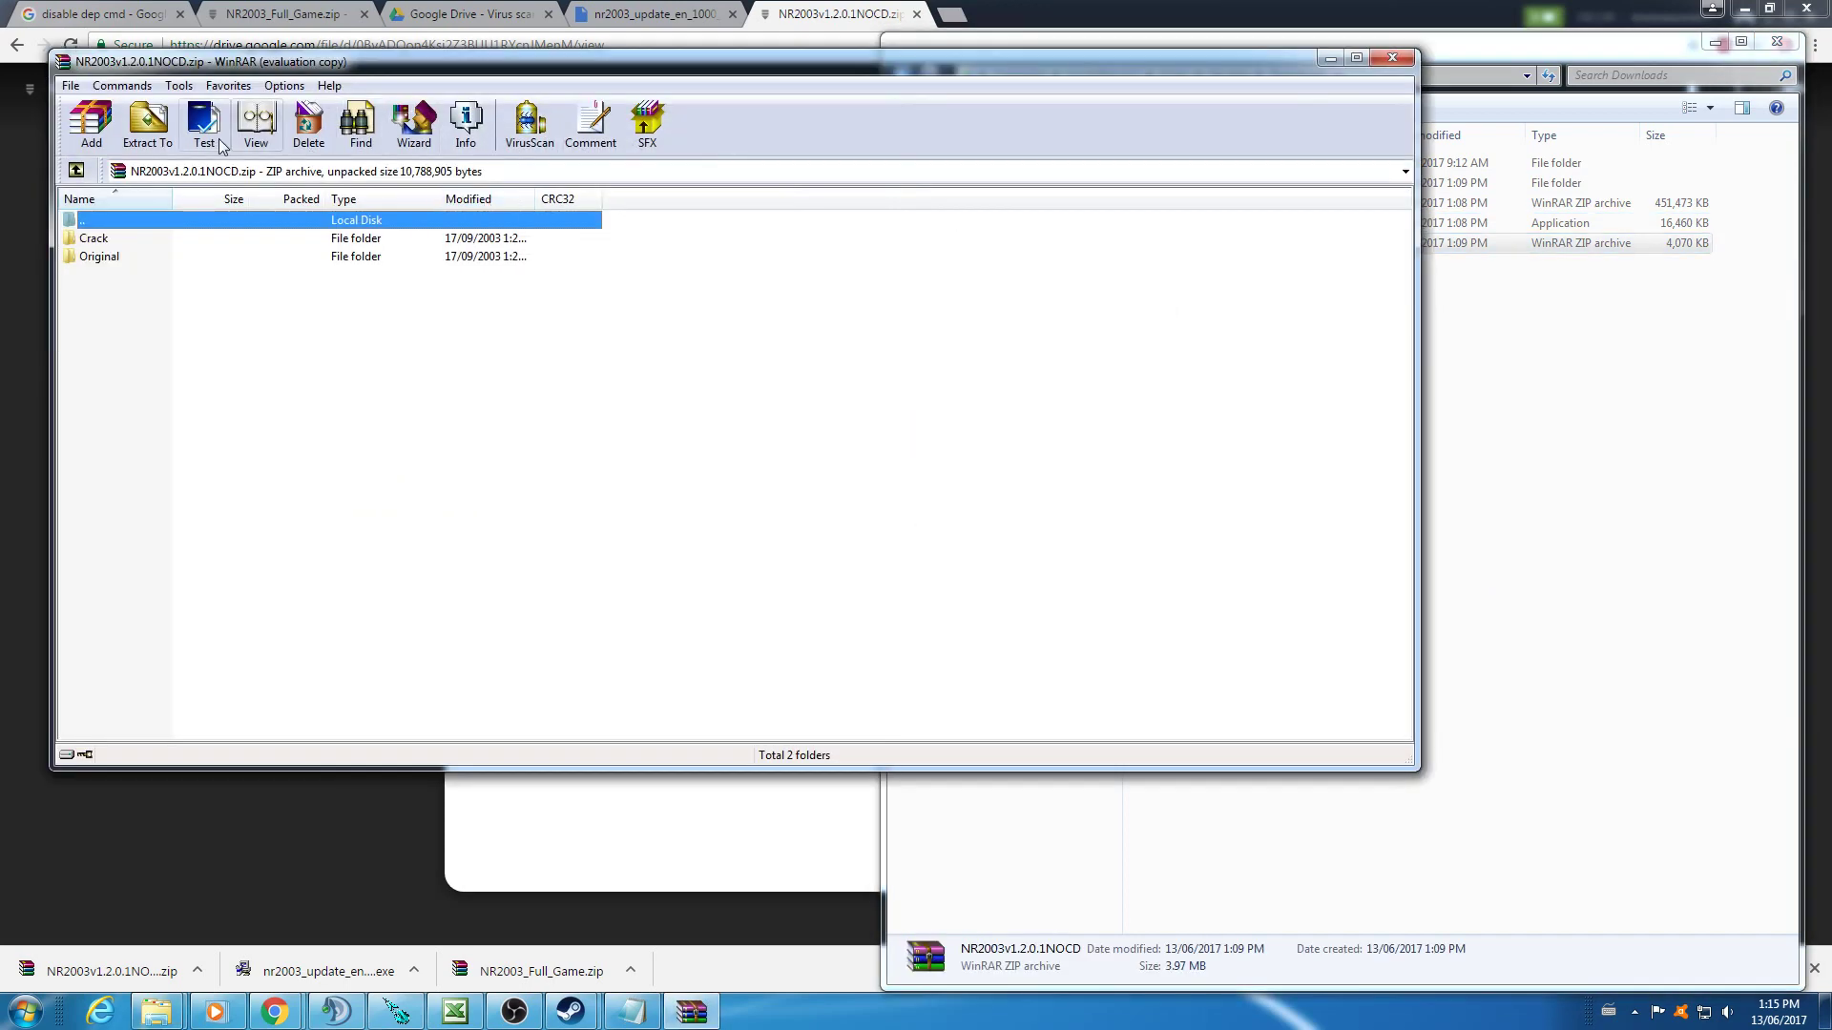
{"action": "left_click", "coordinate": [146, 143]}
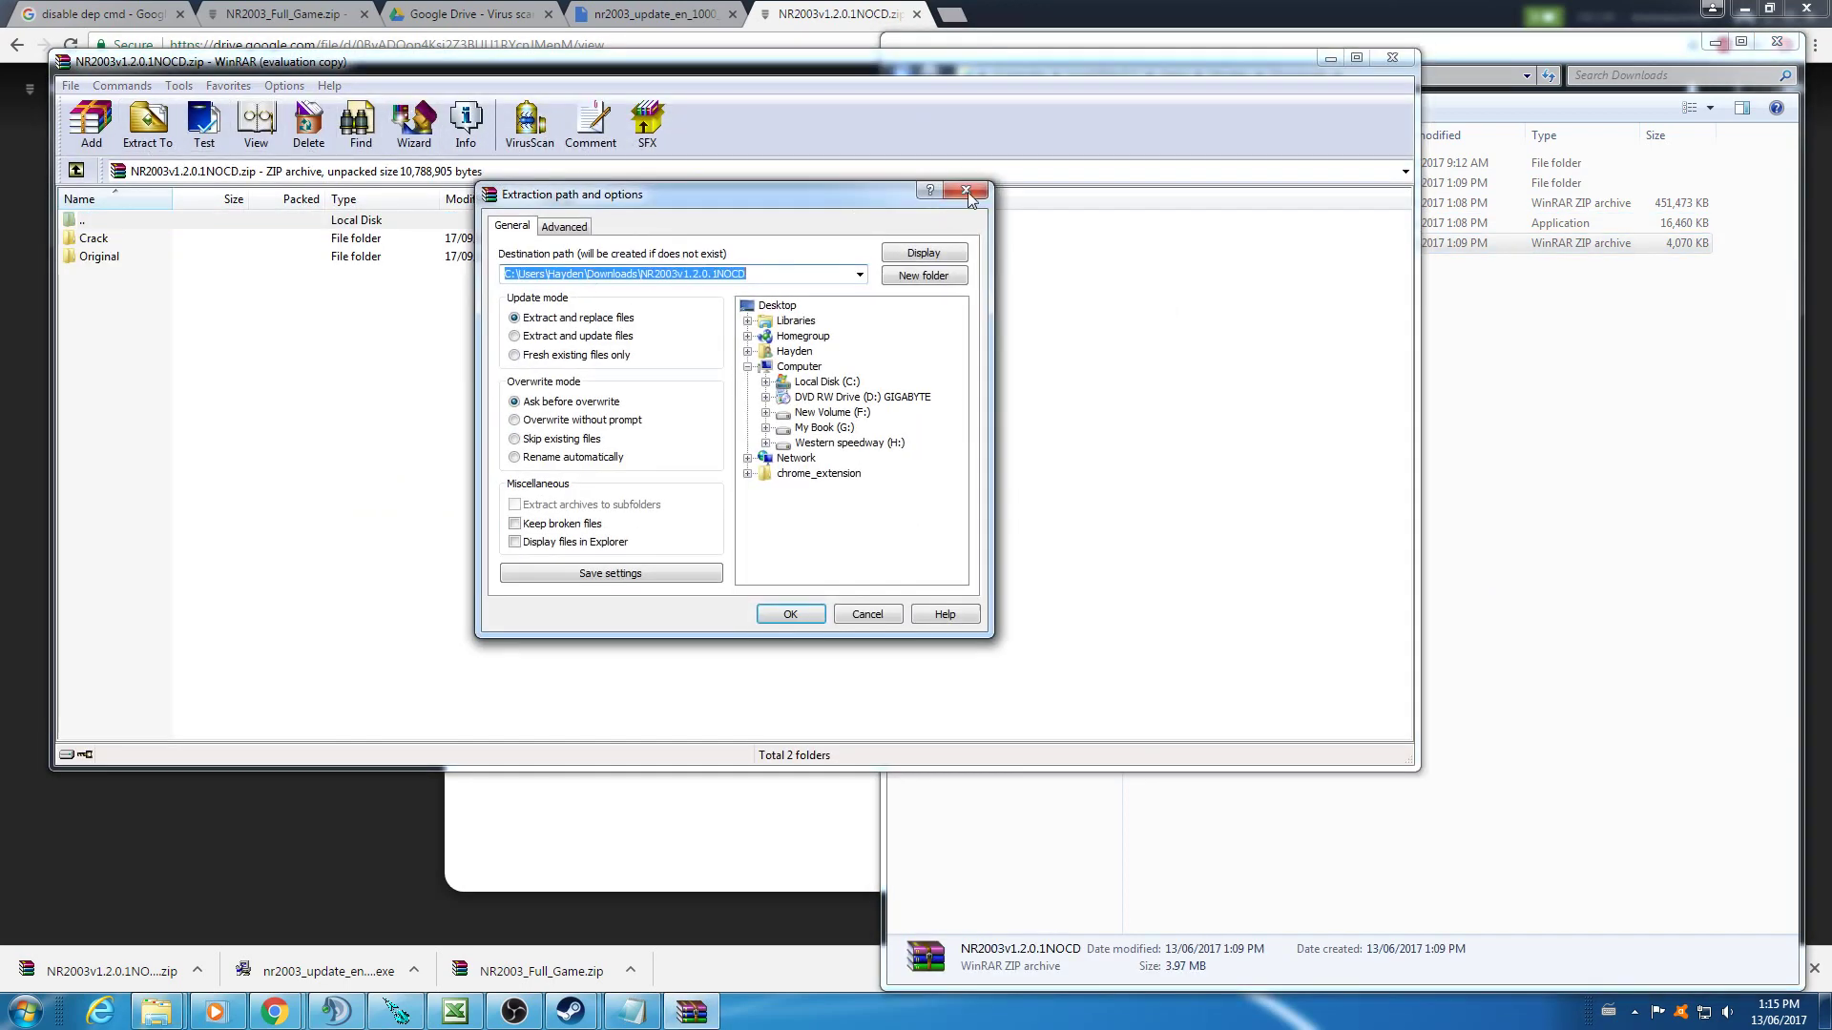
{"action": "left_click", "coordinate": [792, 615]}
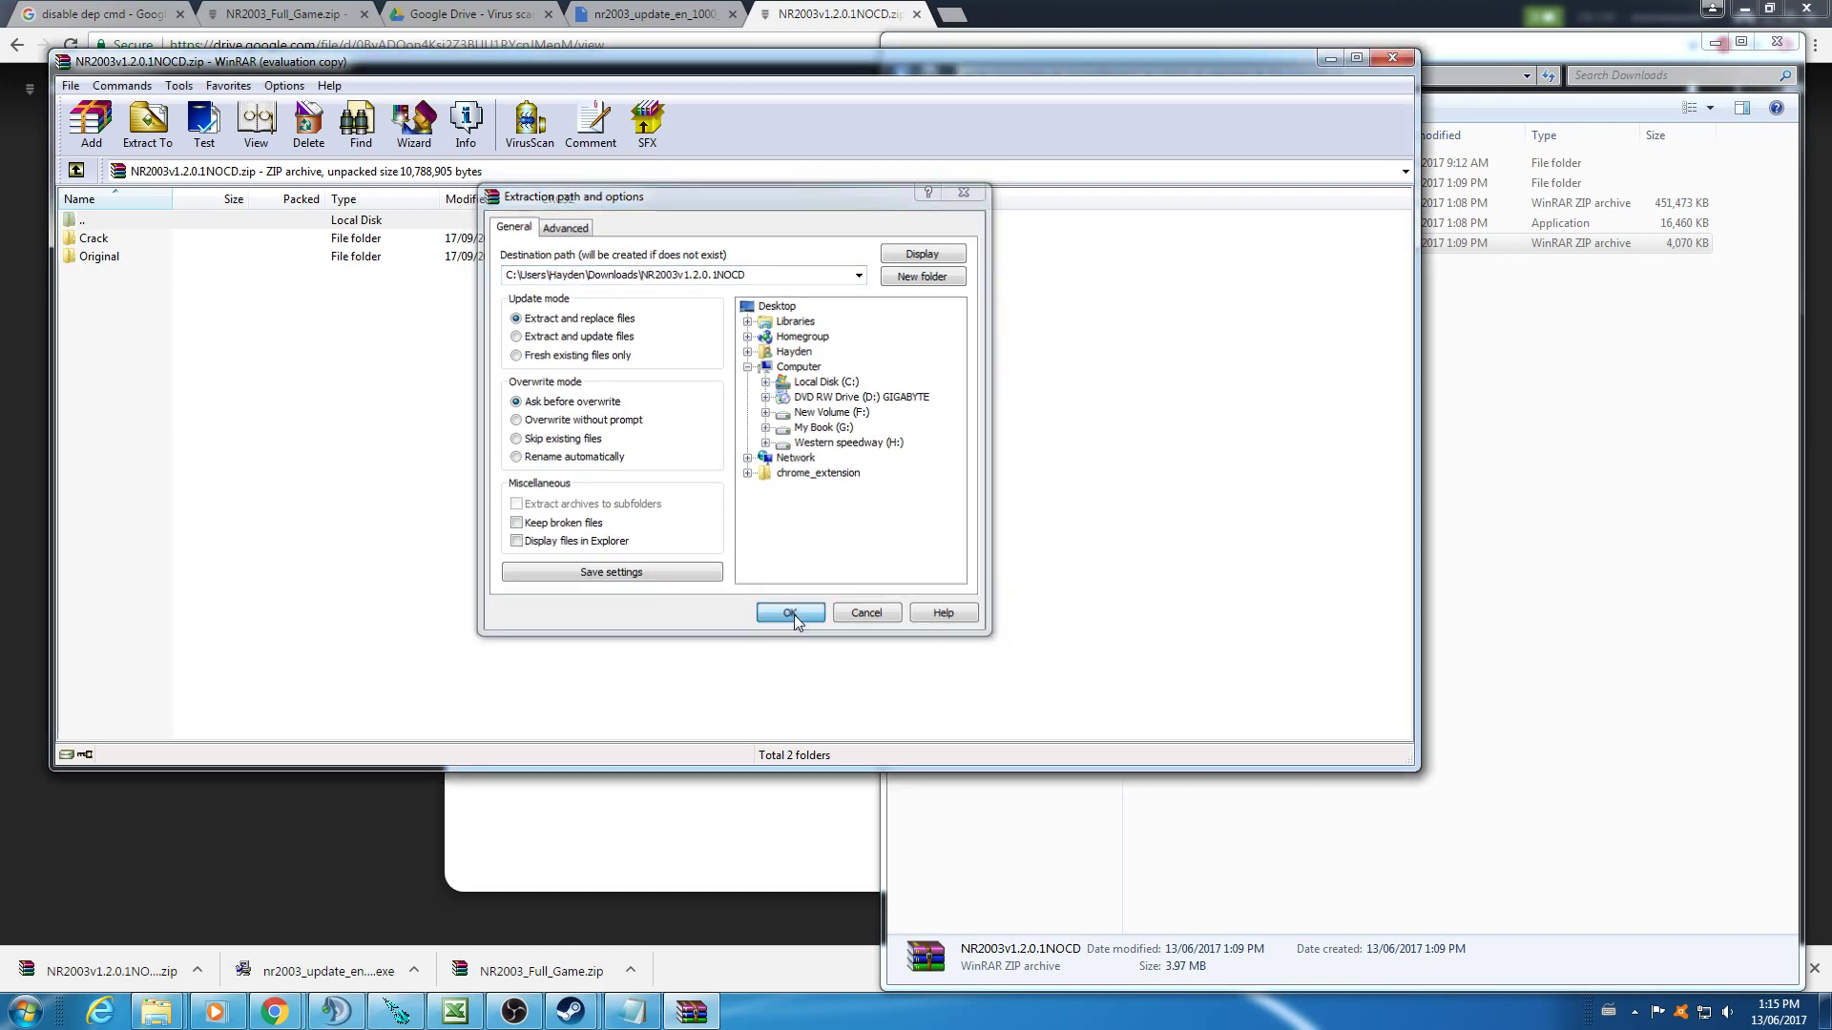
{"action": "left_click", "coordinate": [1406, 62]}
- Copy the no-CD NR2003 executable from the NR2003v1.2.0.1NOCD Crack folder
{"action": "double_click", "coordinate": [1216, 203]}
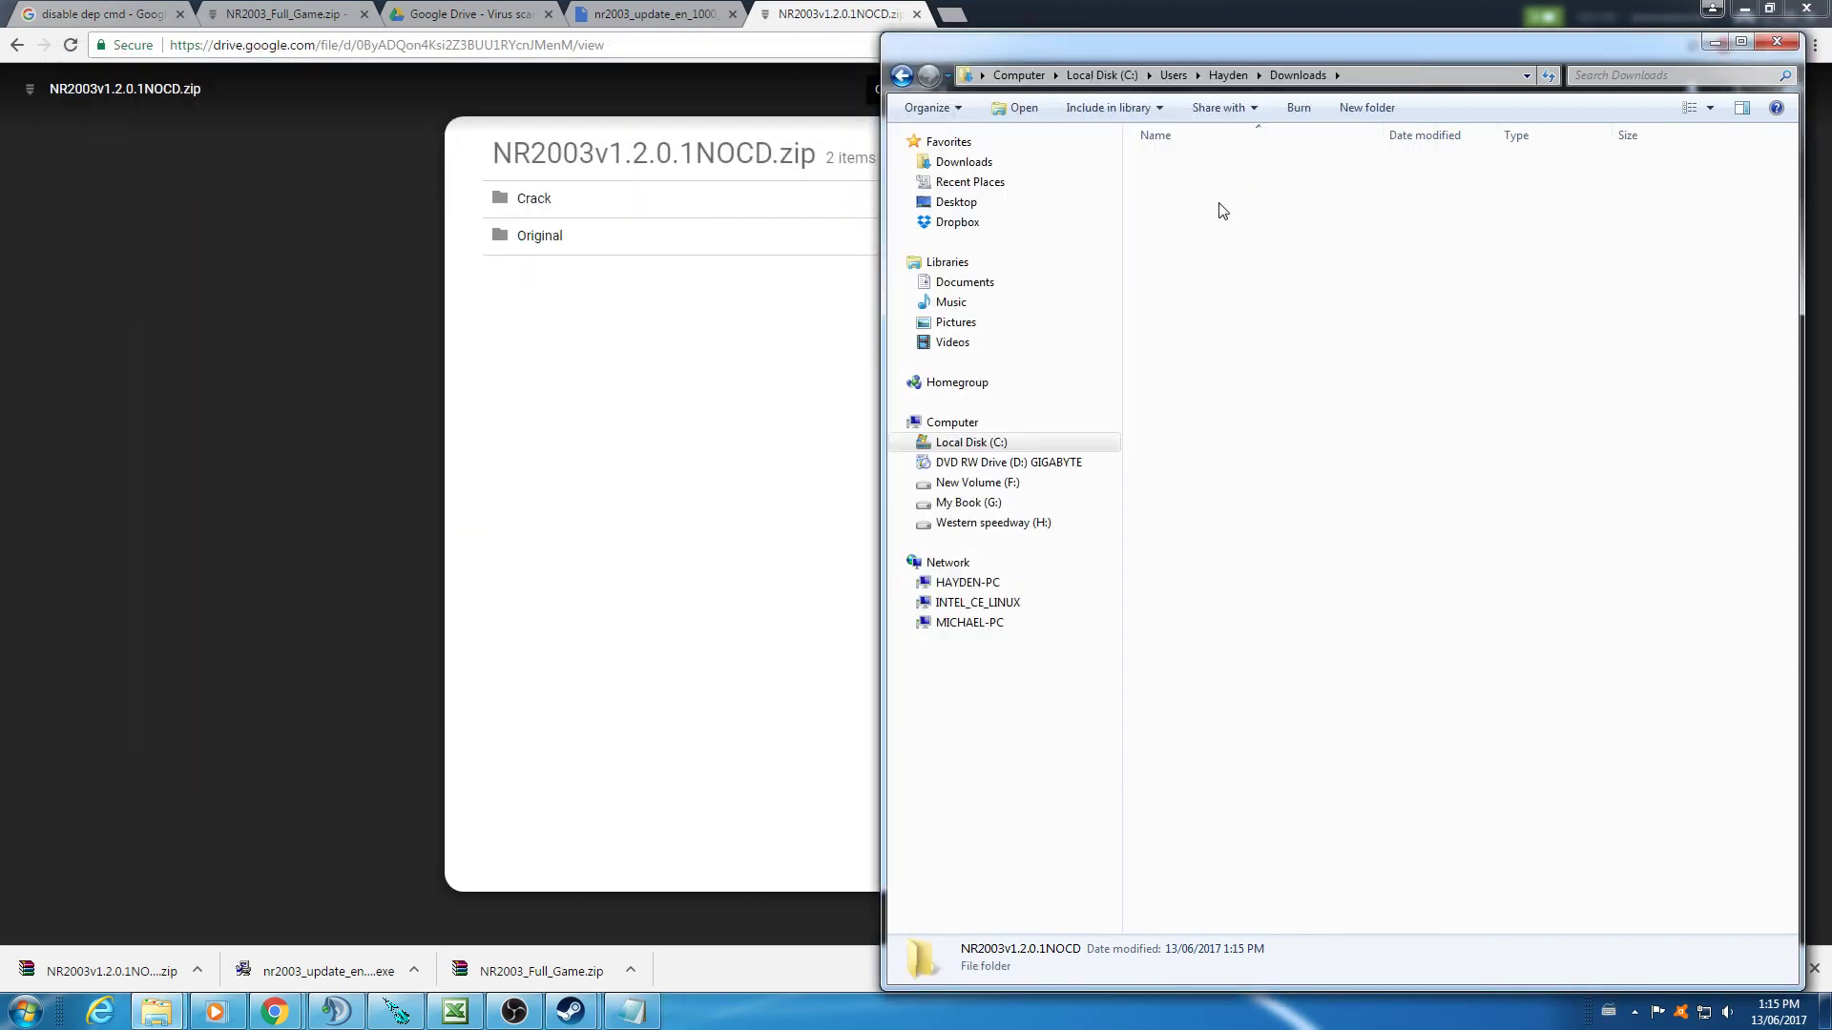
{"action": "double_click", "coordinate": [1183, 183]}
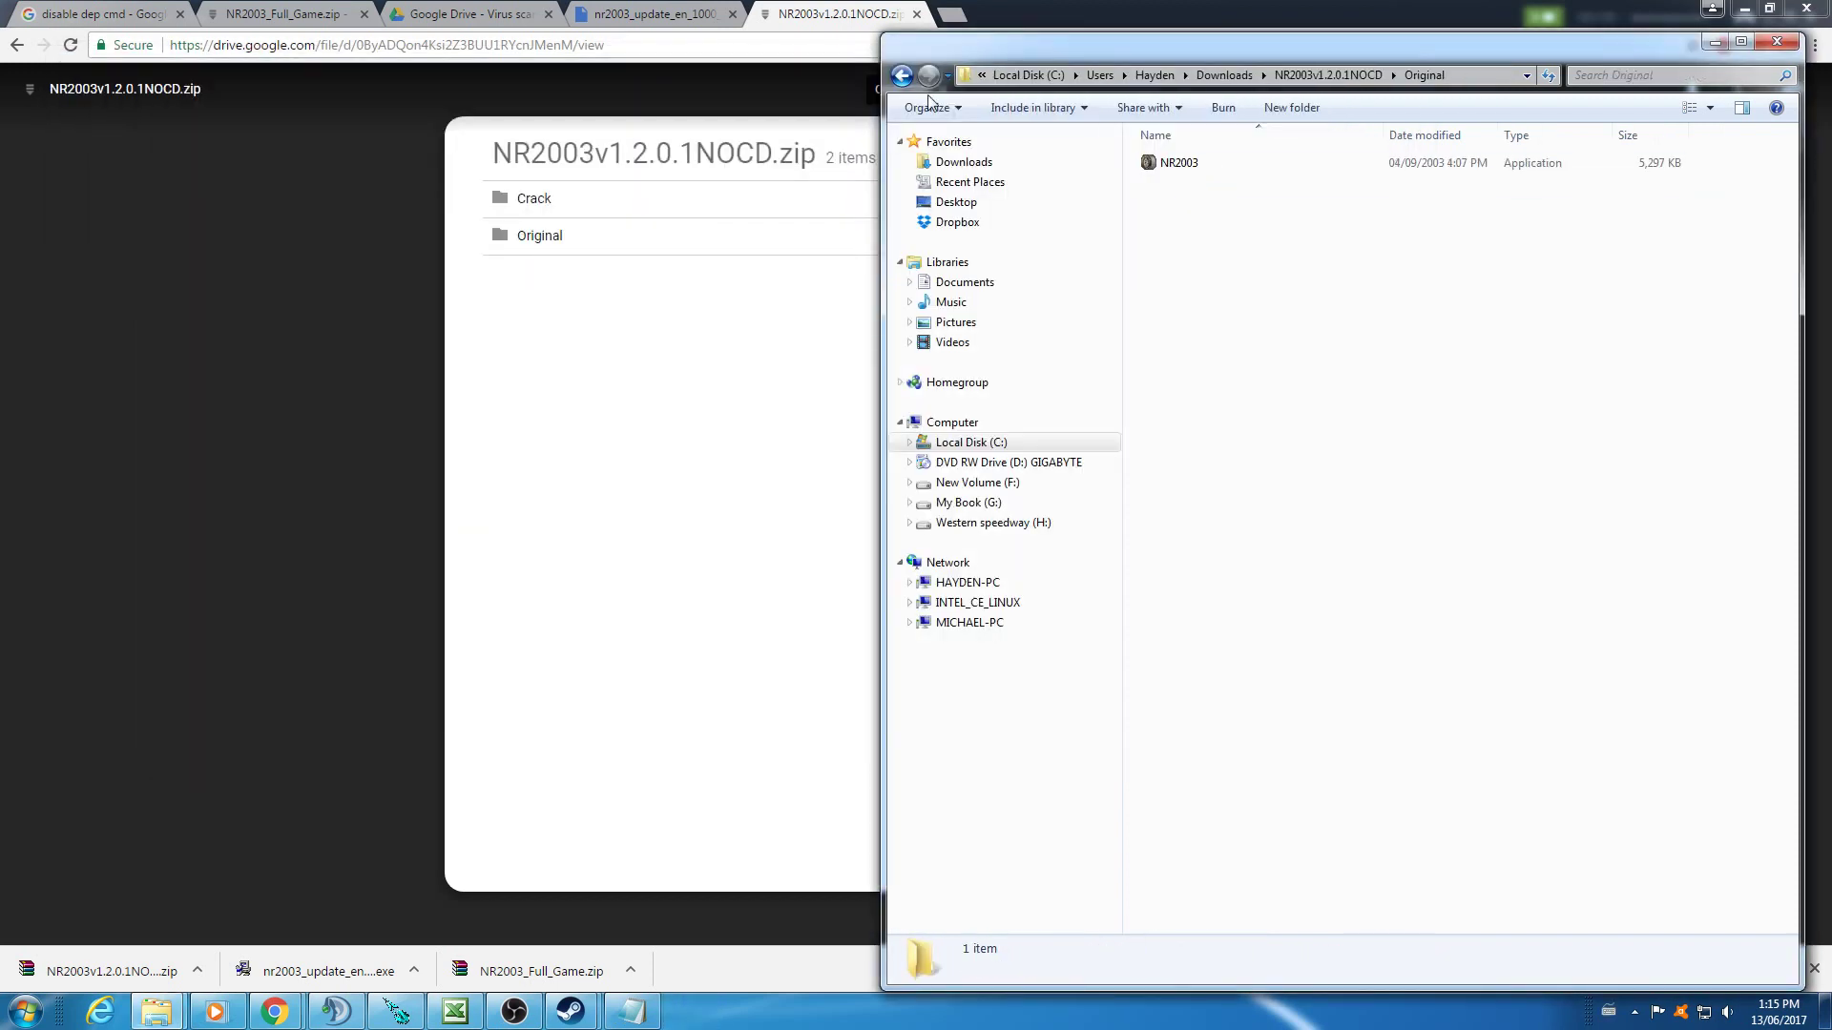
{"action": "left_click", "coordinate": [902, 76]}
{"action": "double_click", "coordinate": [1189, 168]}
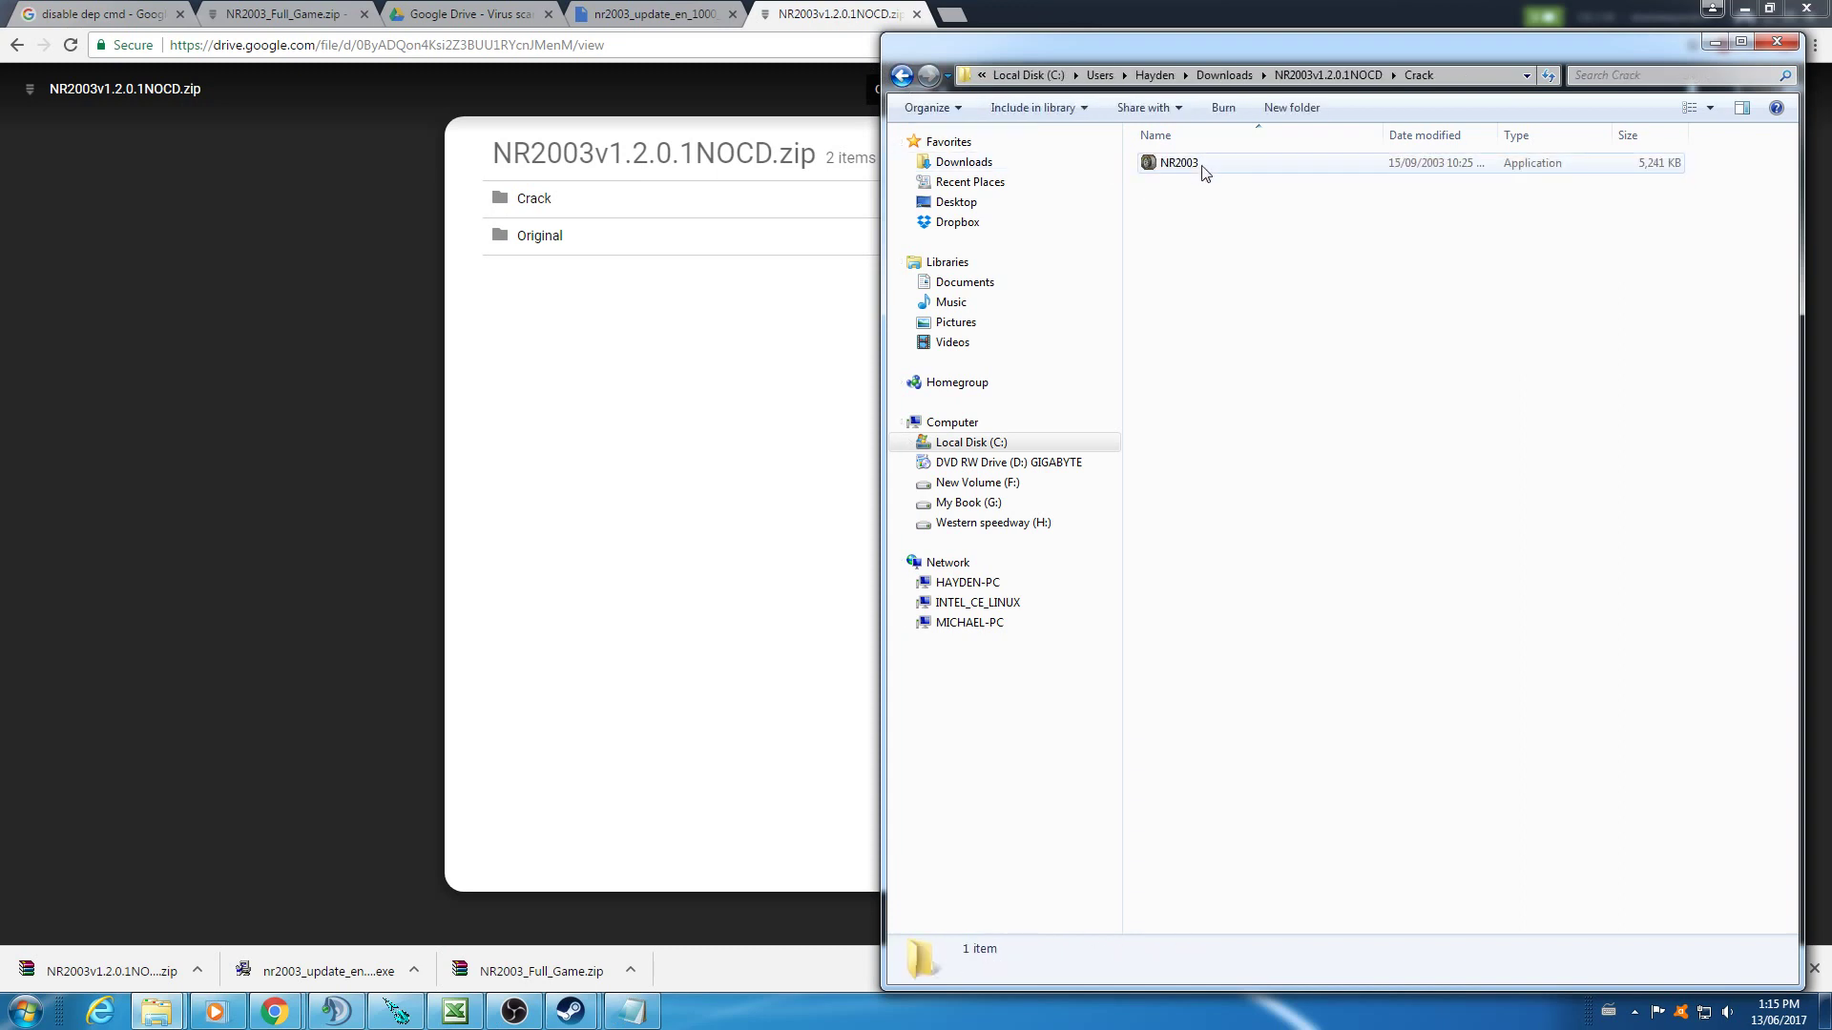
{"action": "right_click", "coordinate": [1192, 170]}
{"action": "left_click", "coordinate": [1259, 524]}
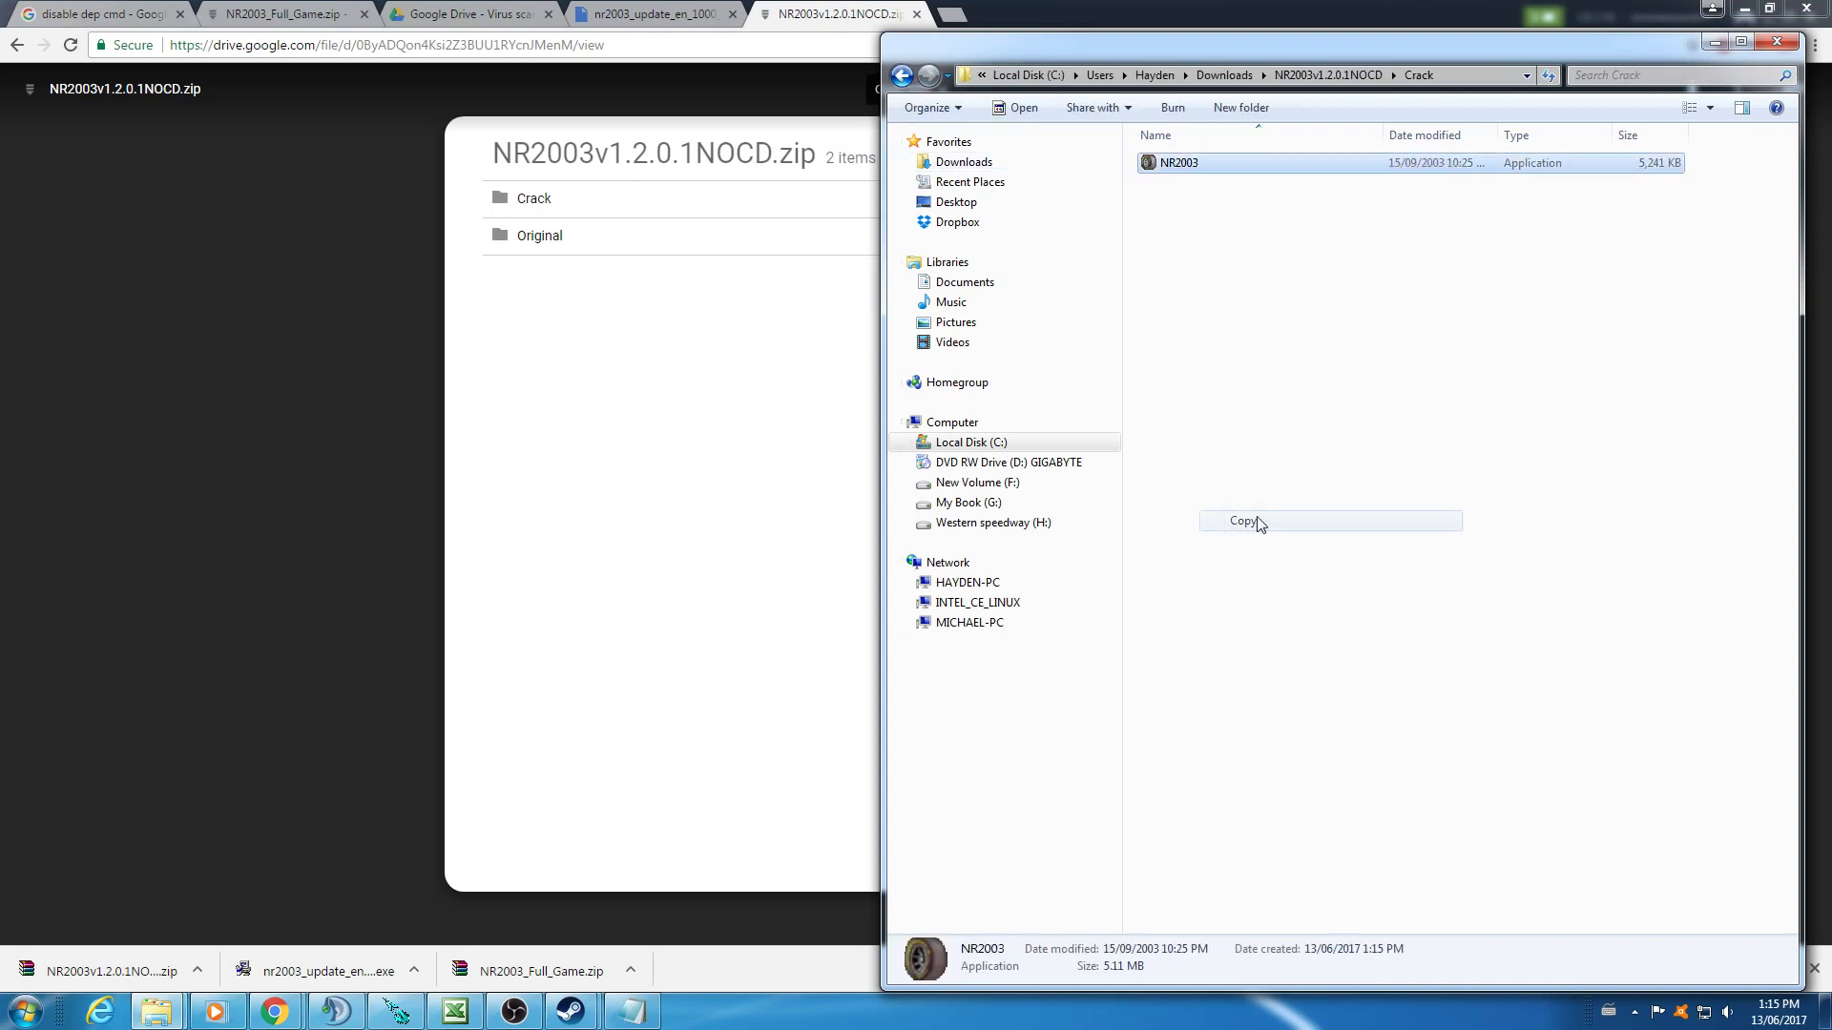
{"action": "left_click", "coordinate": [1192, 167]}
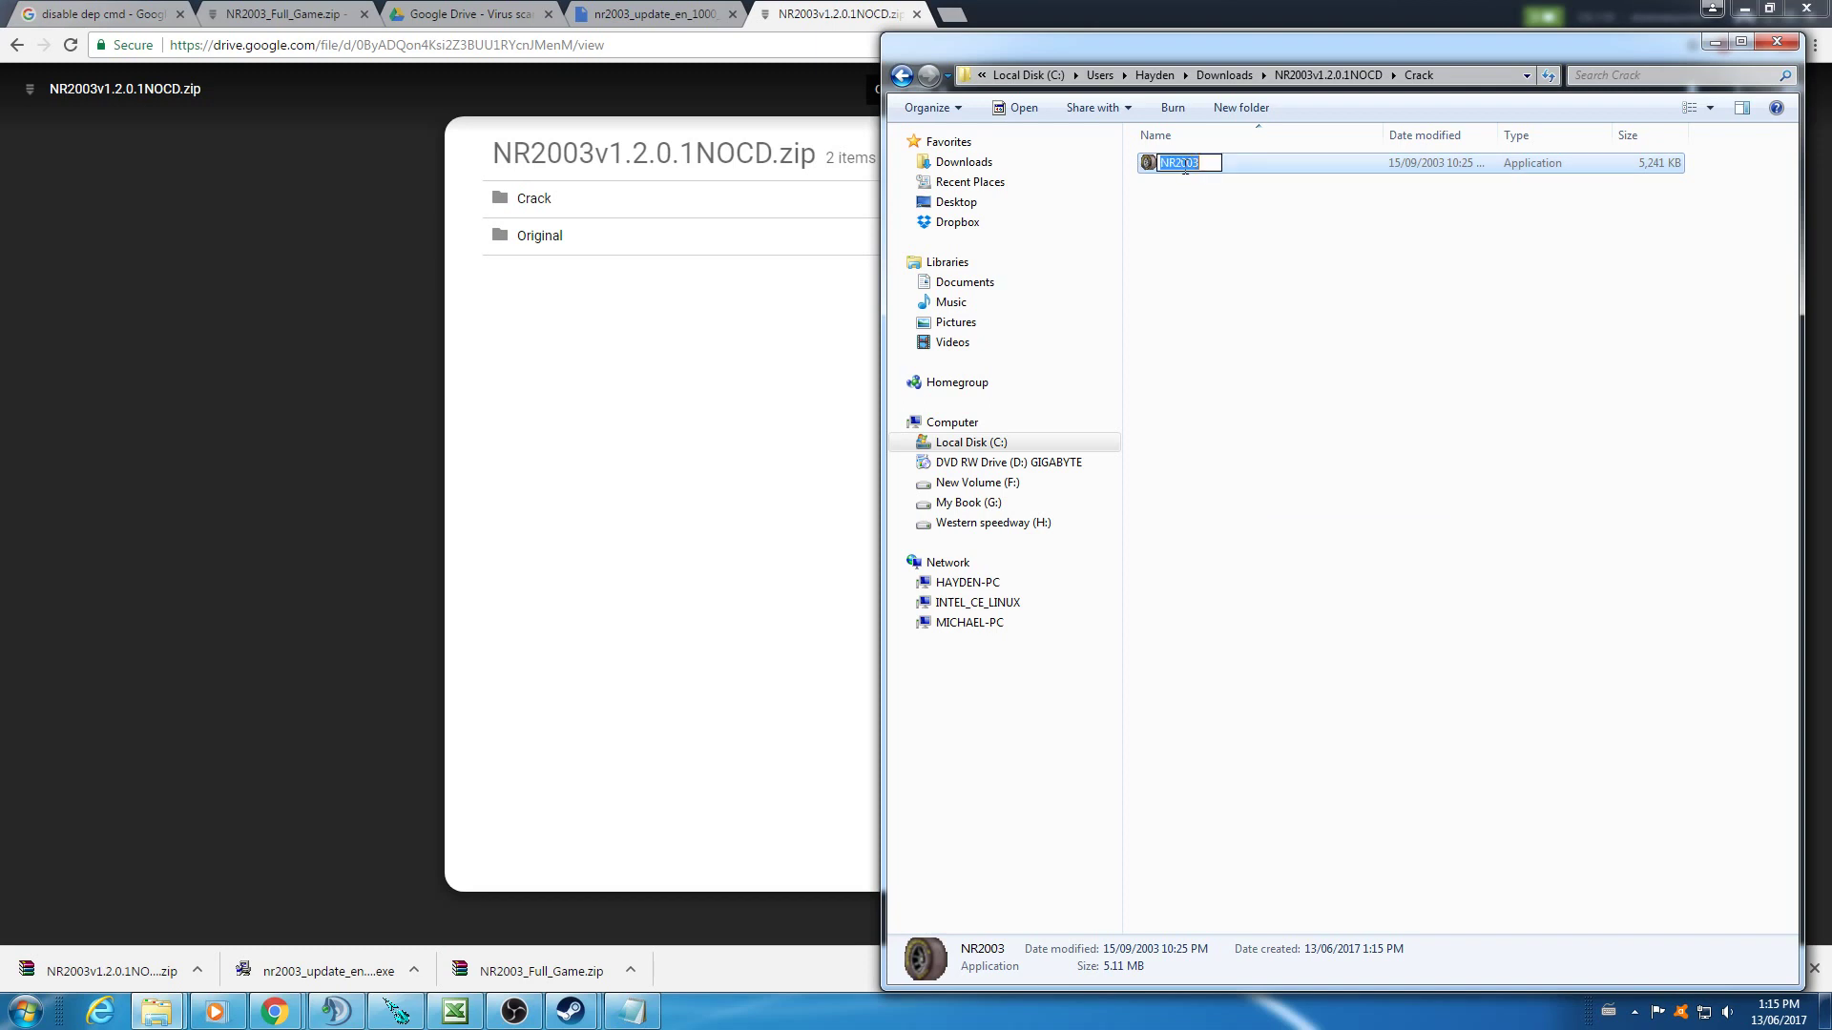
{"action": "left_click", "coordinate": [1199, 225]}
{"action": "right_click", "coordinate": [1151, 162]}
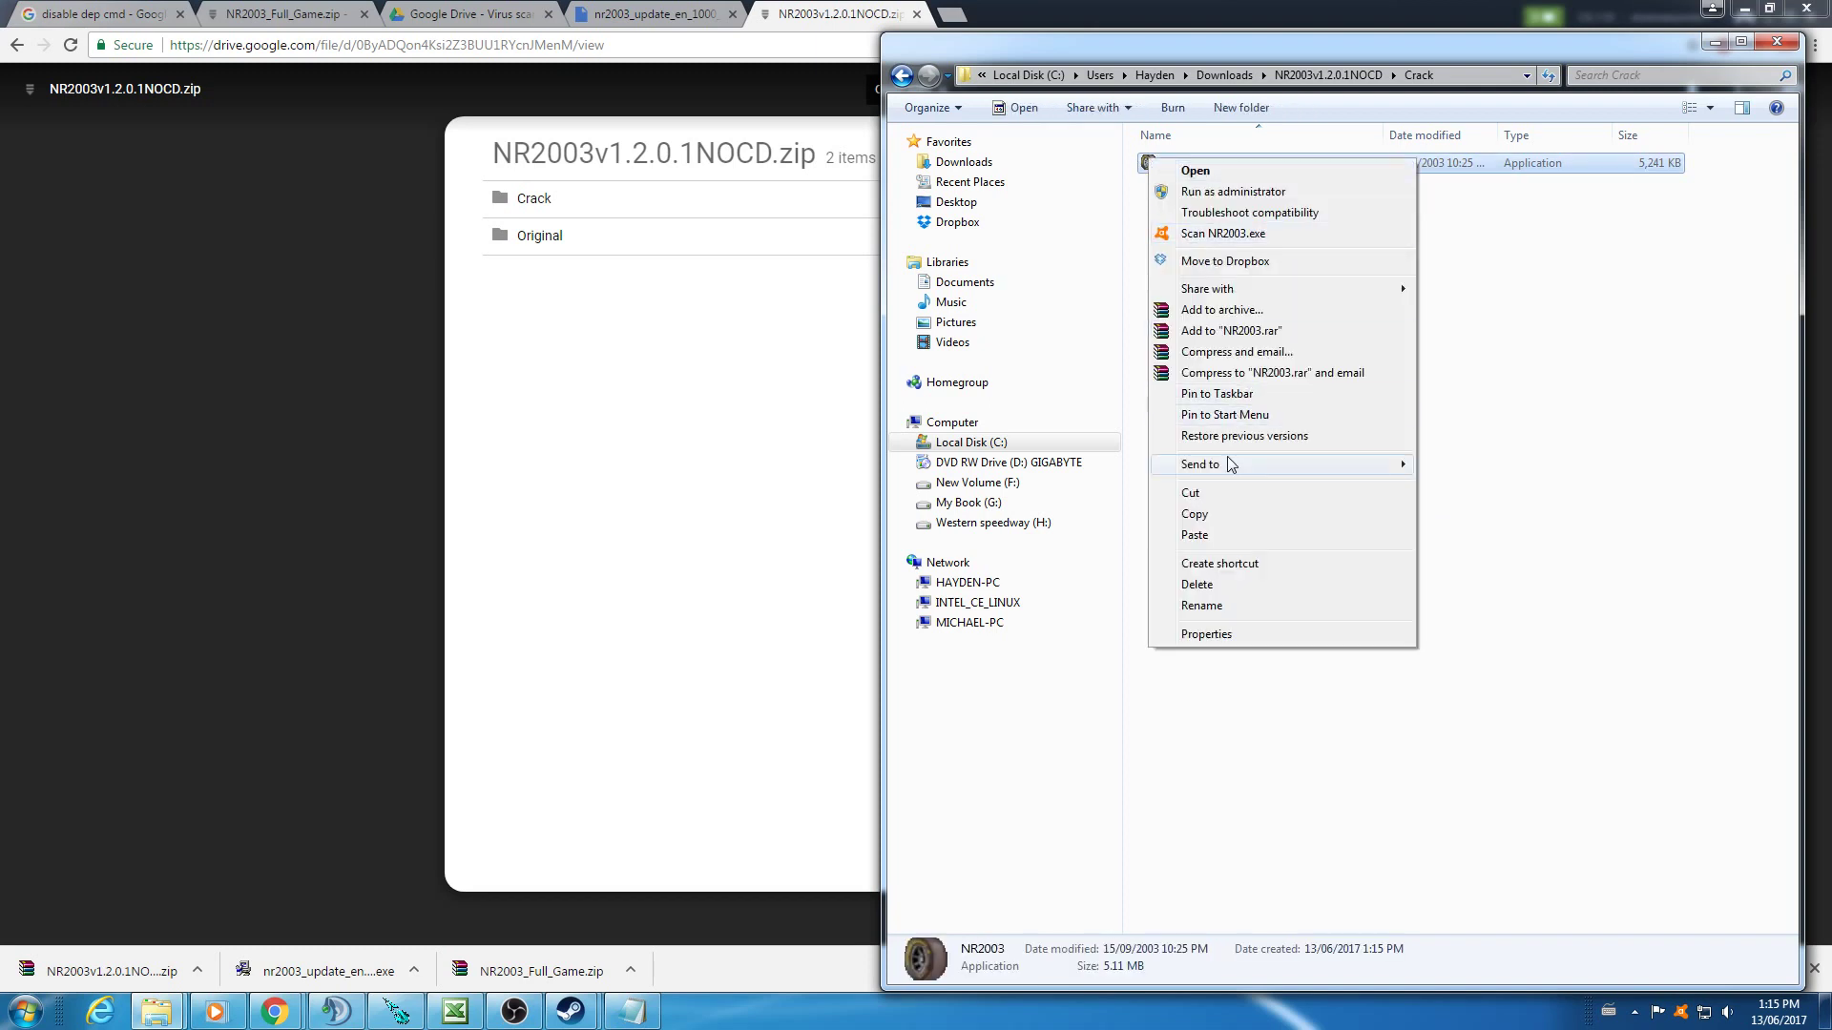
{"action": "left_click", "coordinate": [1219, 514]}
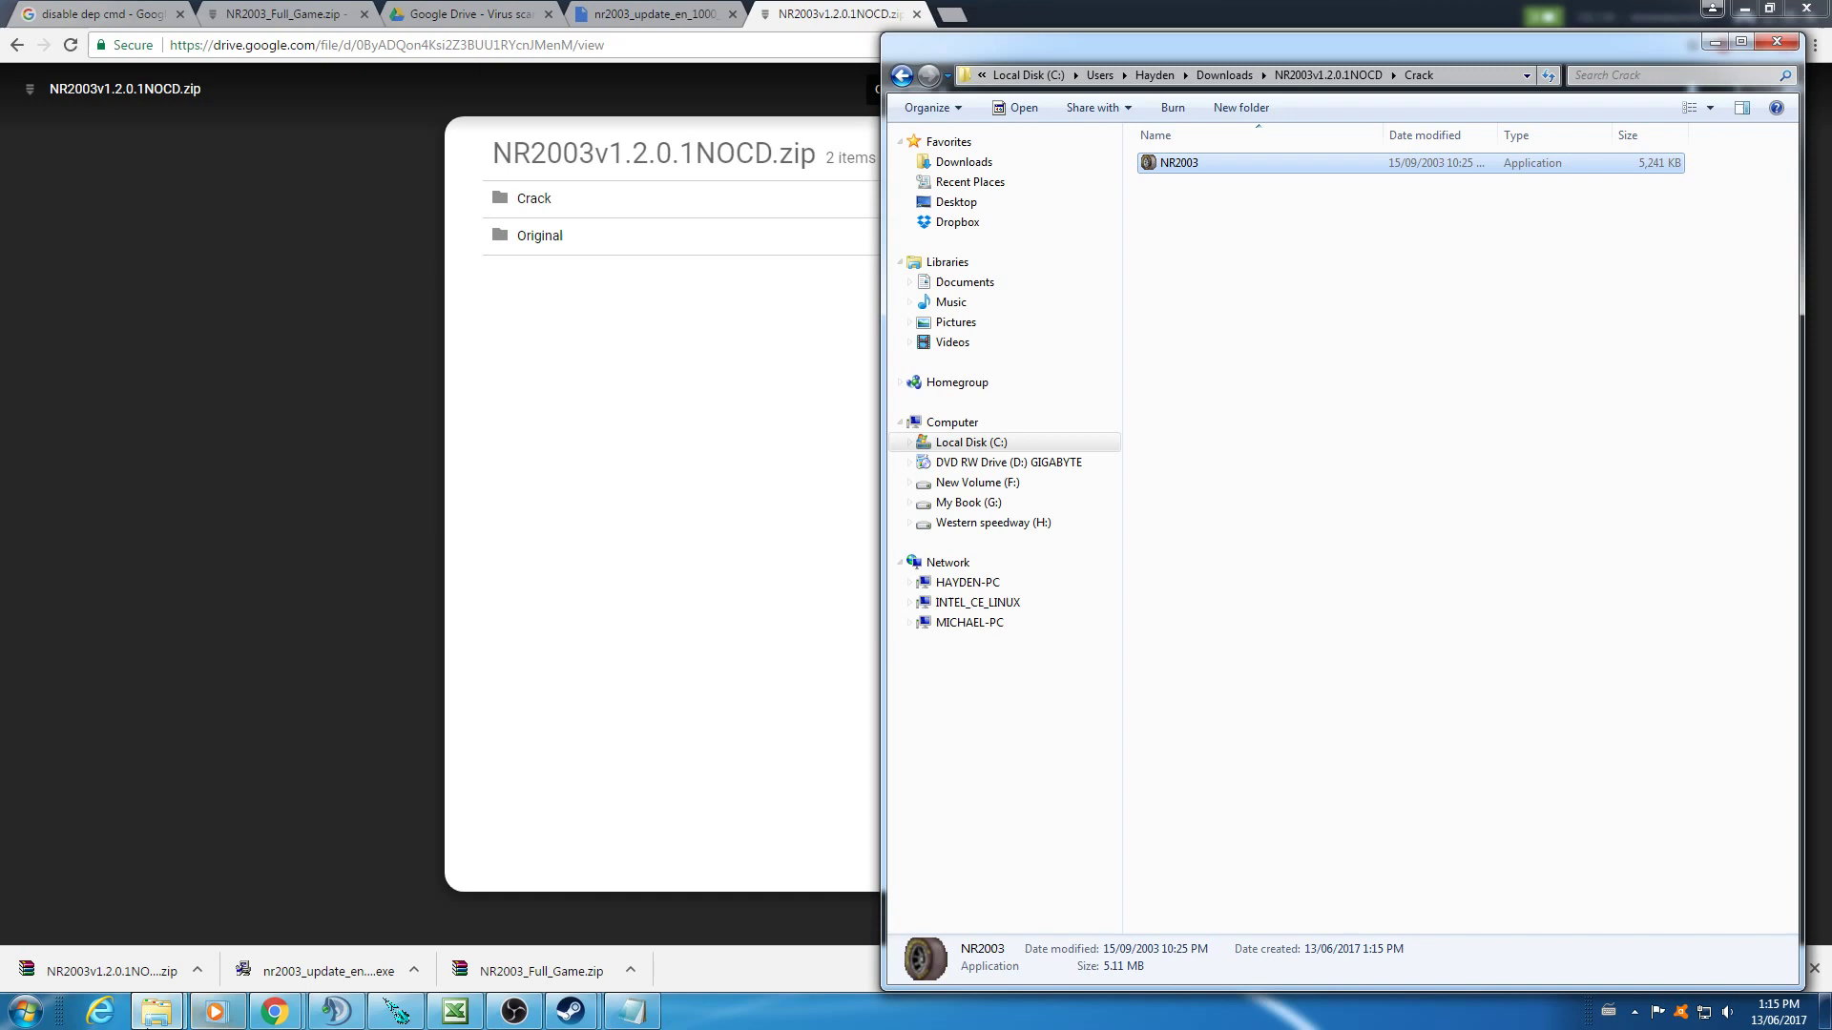
- In the NASCAR Racing 2003 Season folder, rename NR2003 to NR2003ORG and paste the no-CD copy
{"action": "mouse_move", "coordinate": [157, 1010]}
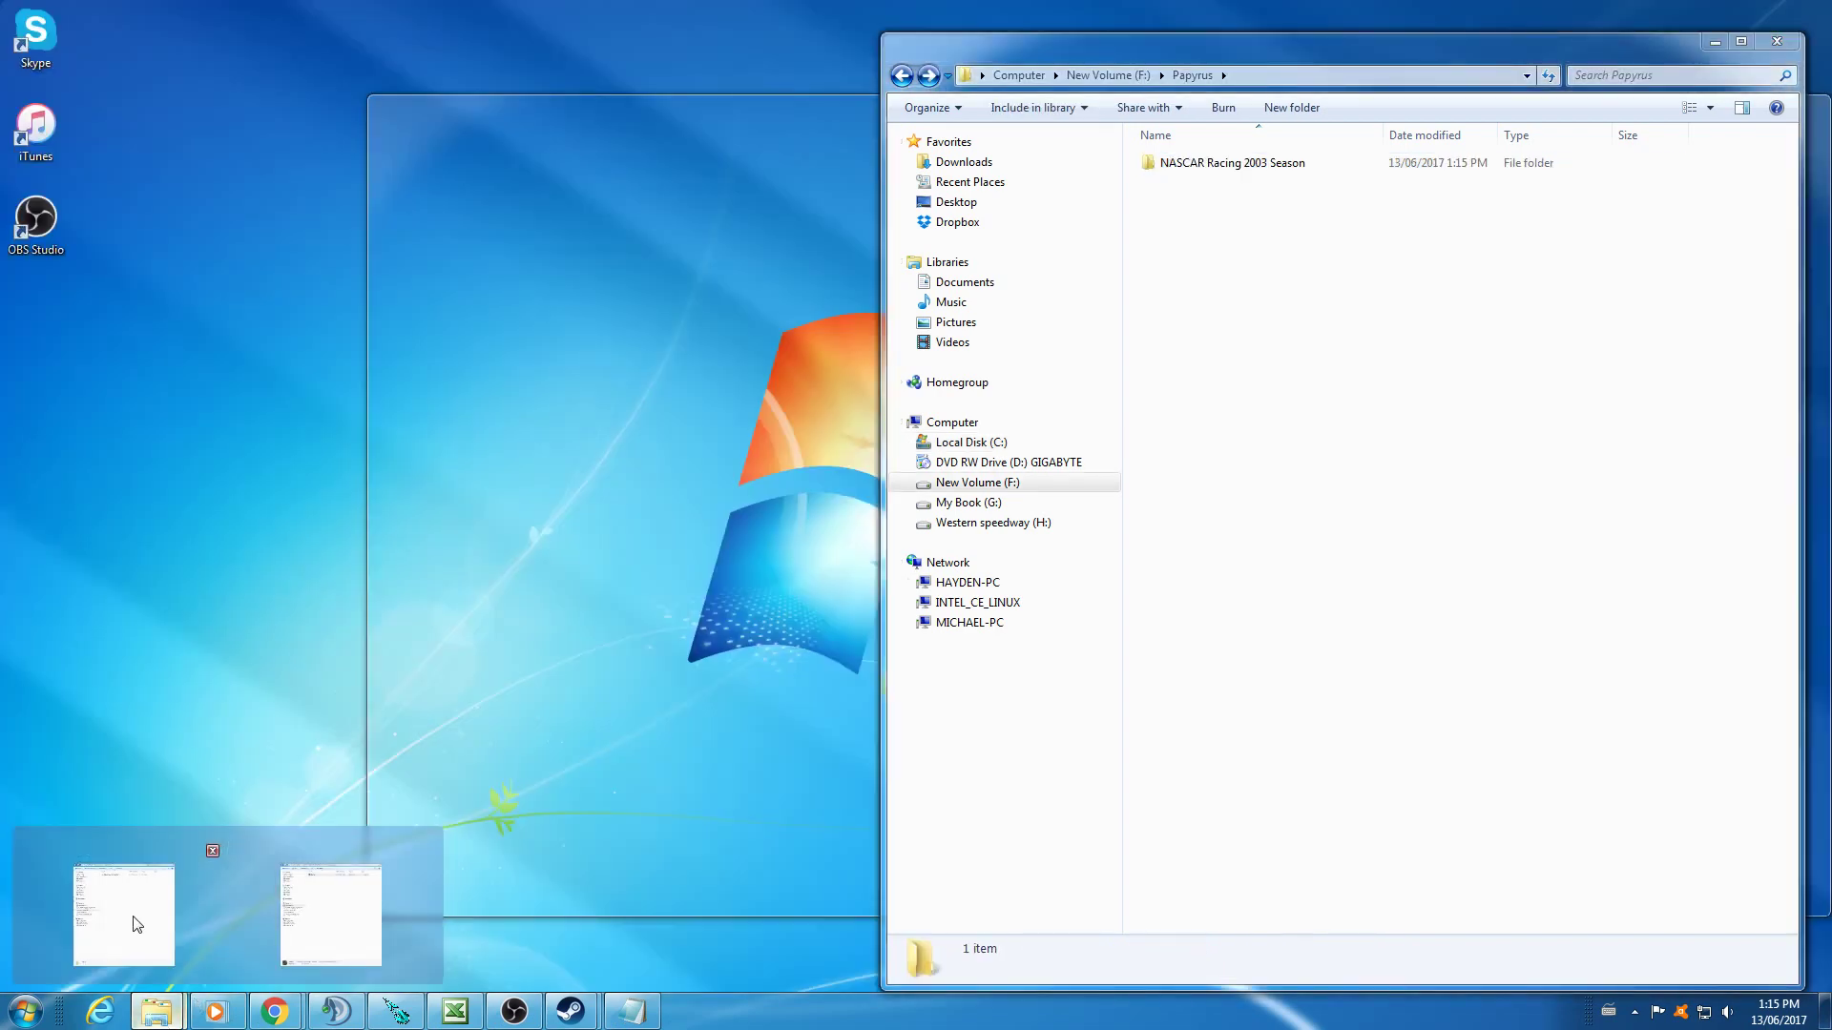
{"action": "left_click", "coordinate": [134, 920]}
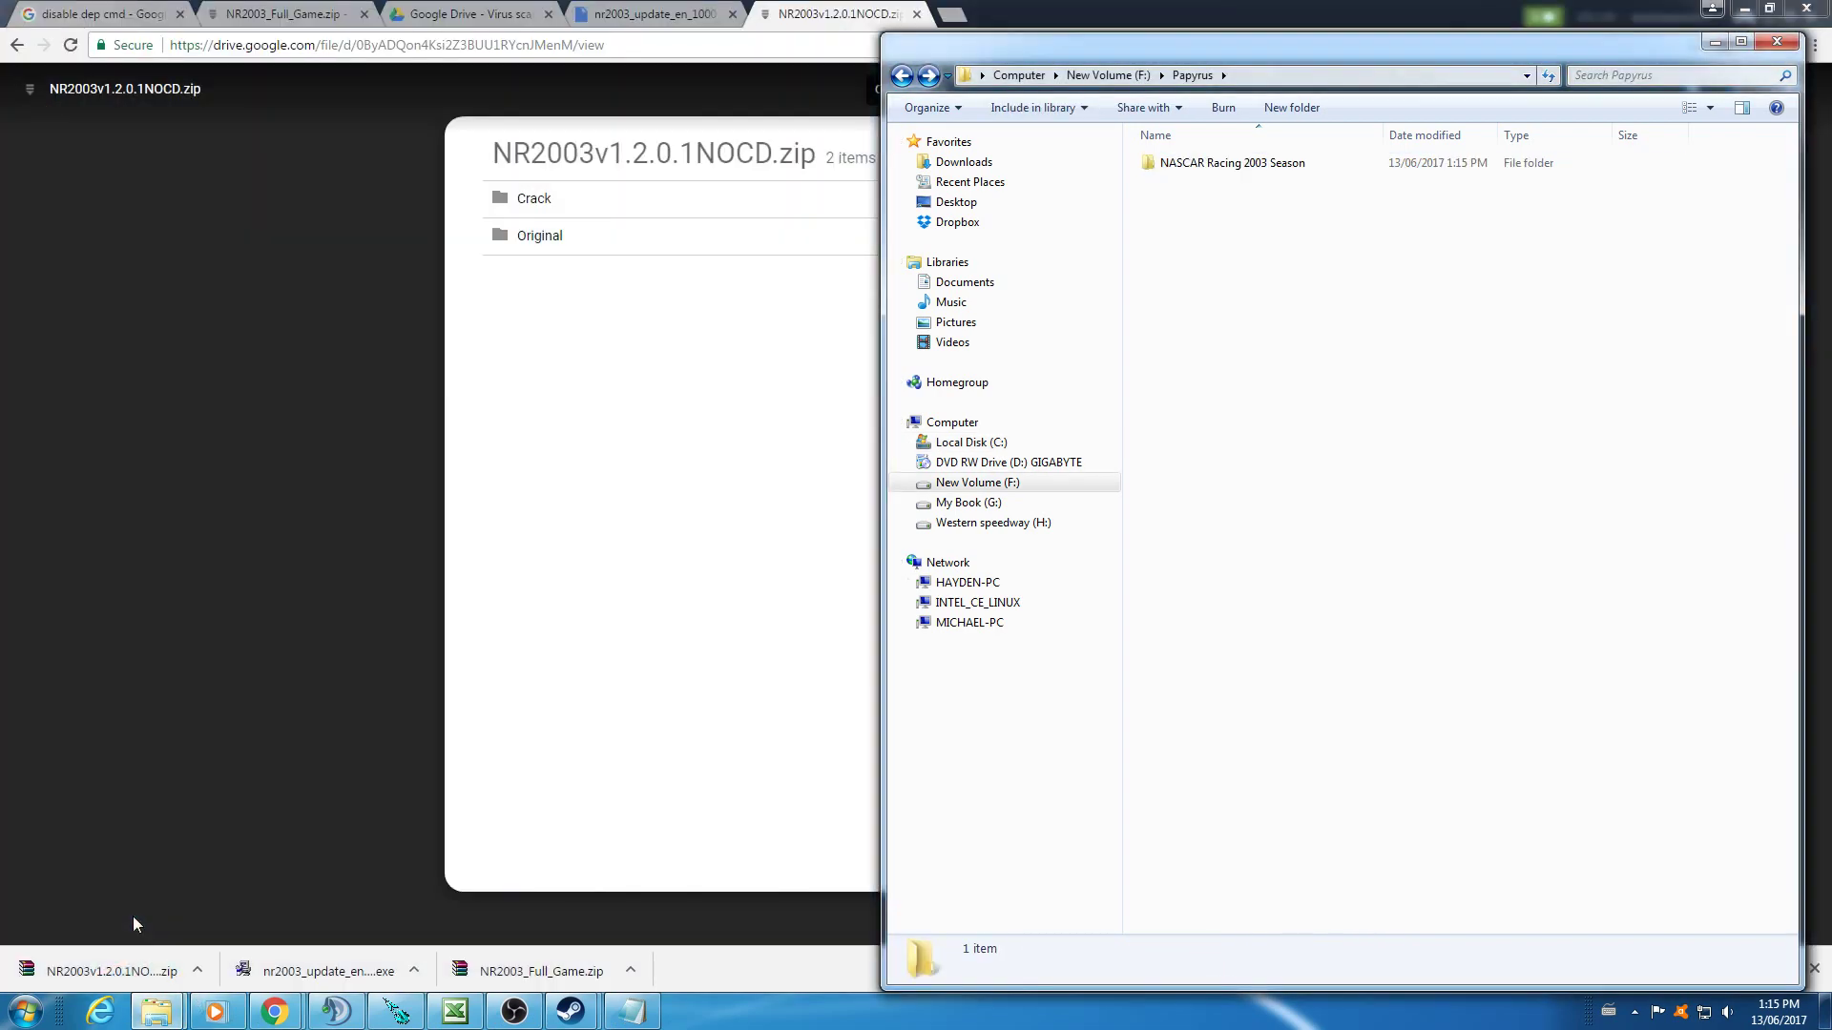
{"action": "double_click", "coordinate": [1231, 164]}
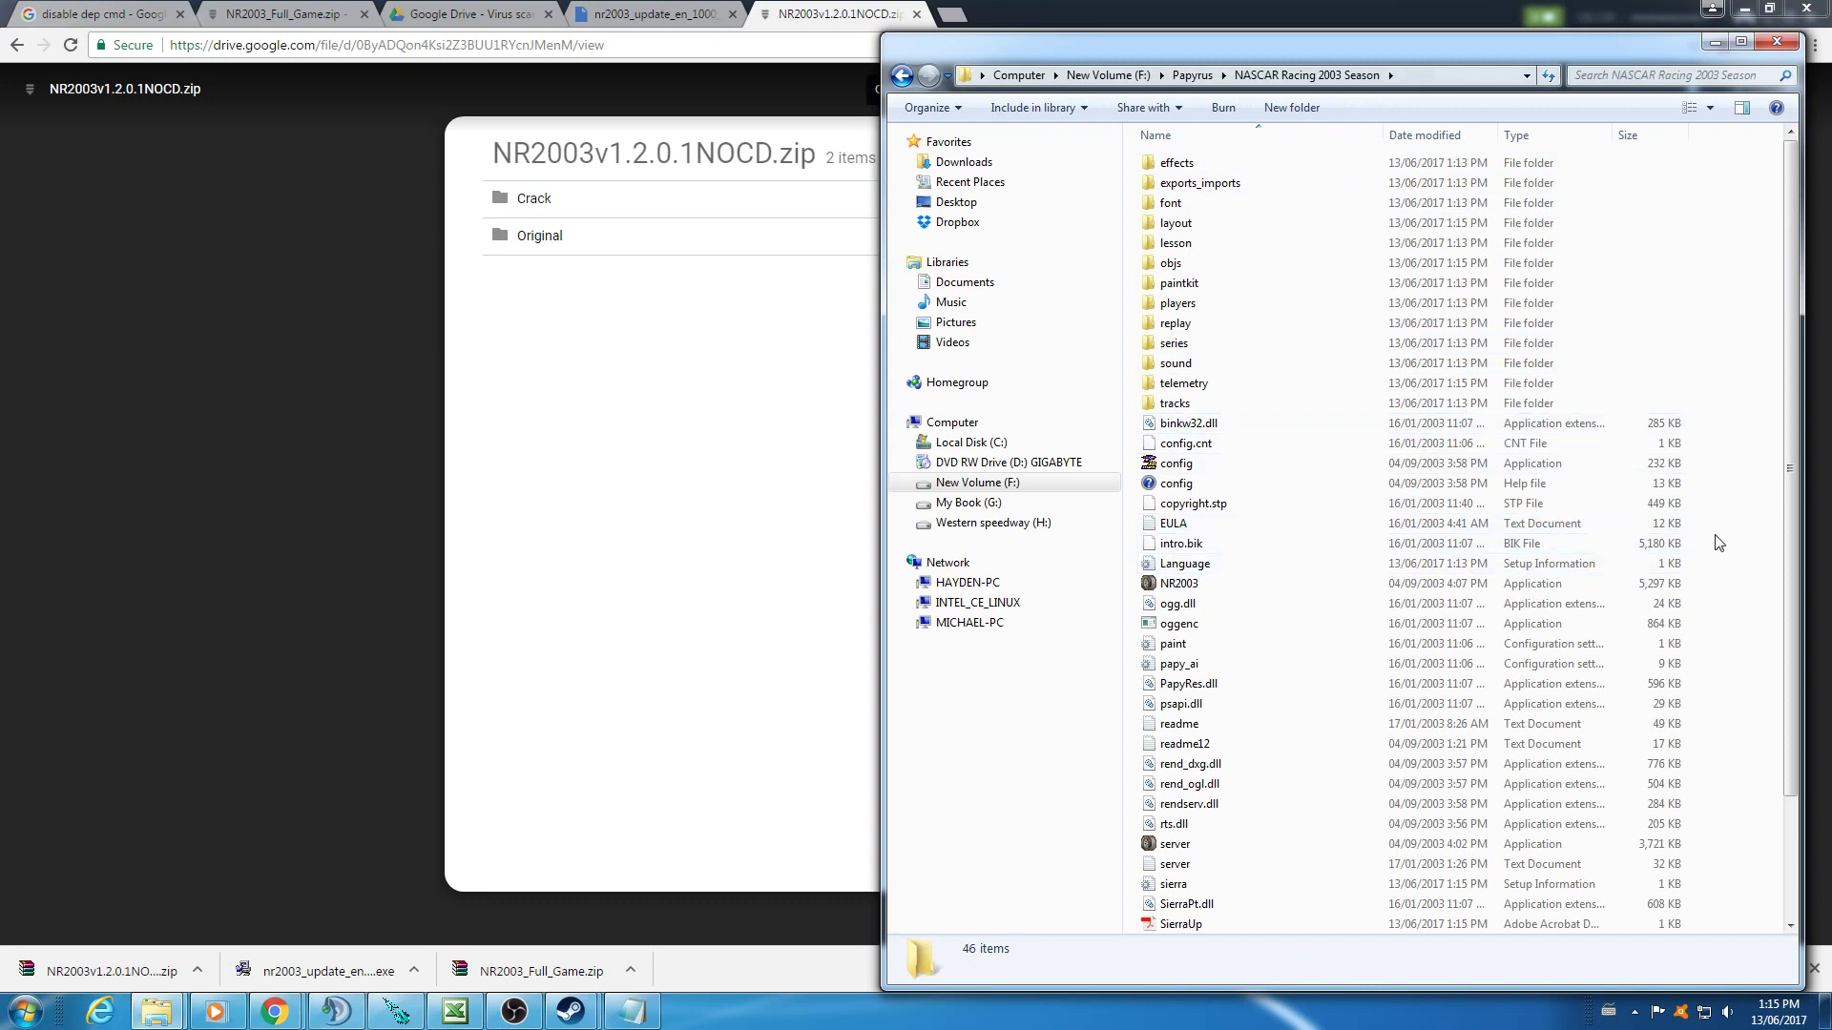
{"action": "right_click", "coordinate": [1206, 588]}
{"action": "left_click", "coordinate": [1202, 584]}
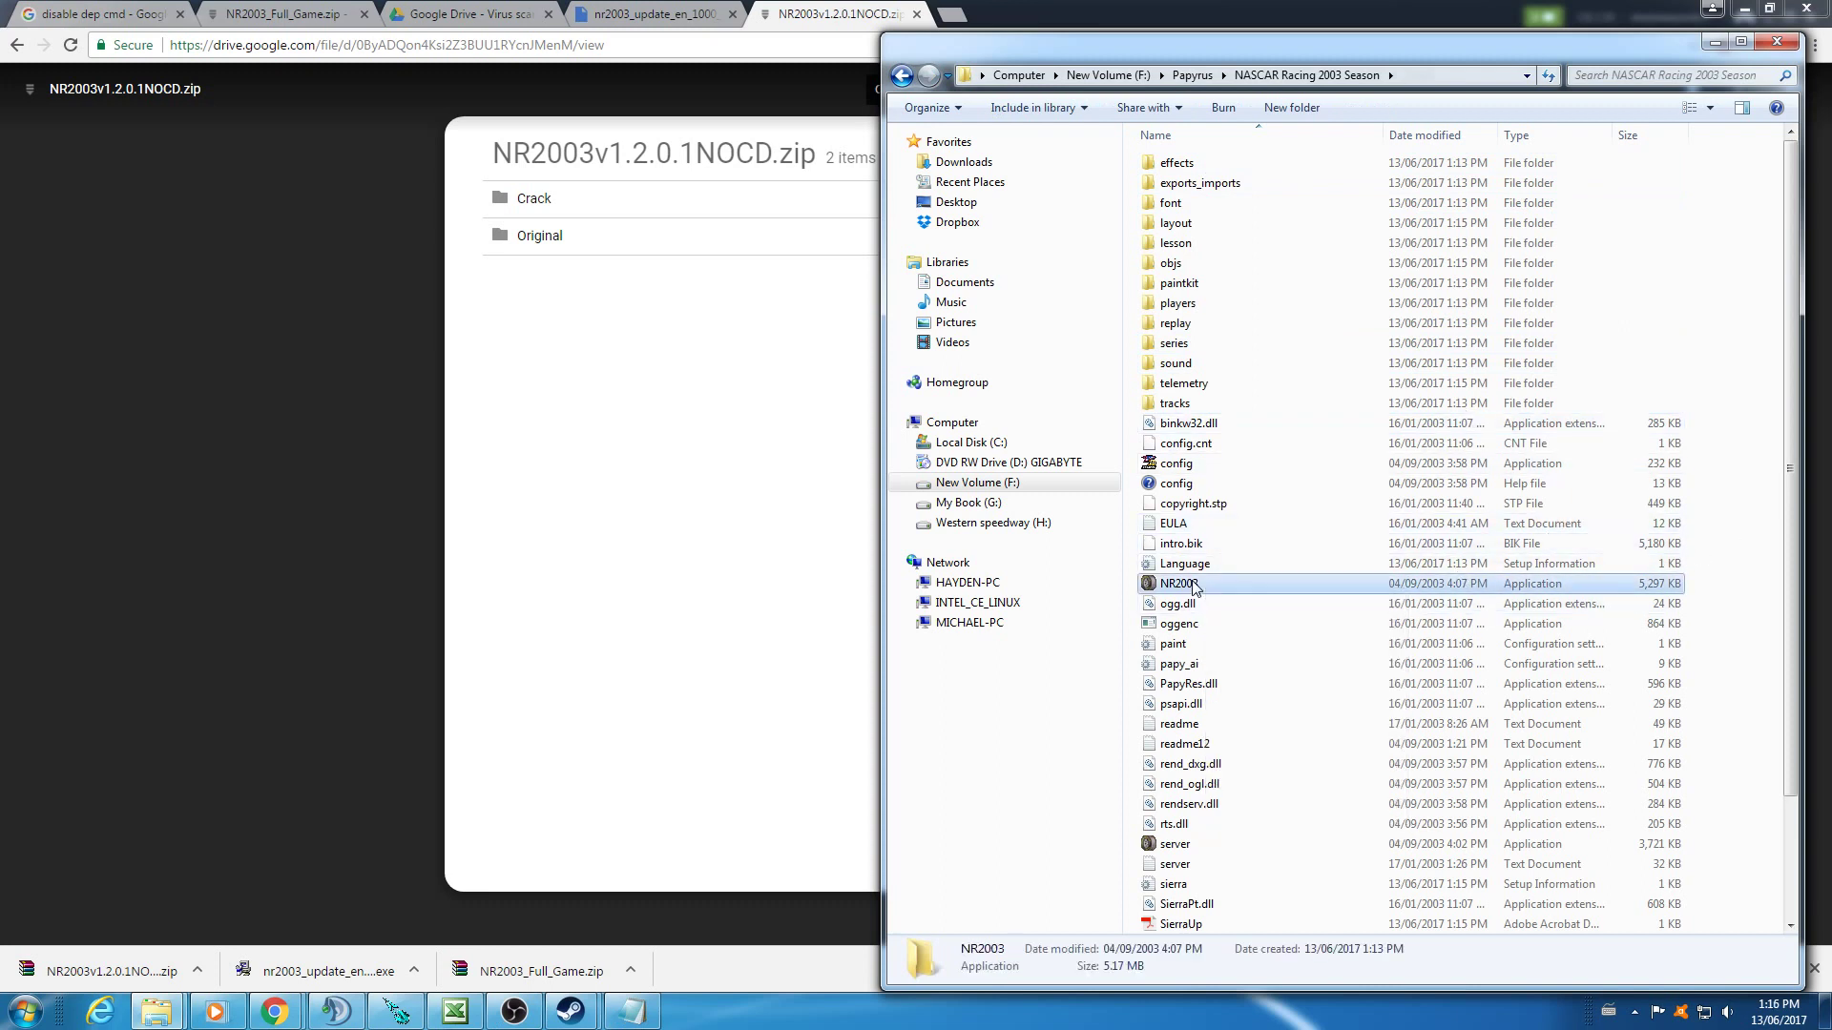
{"action": "right_click", "coordinate": [1197, 581]}
{"action": "left_click", "coordinate": [1245, 538]}
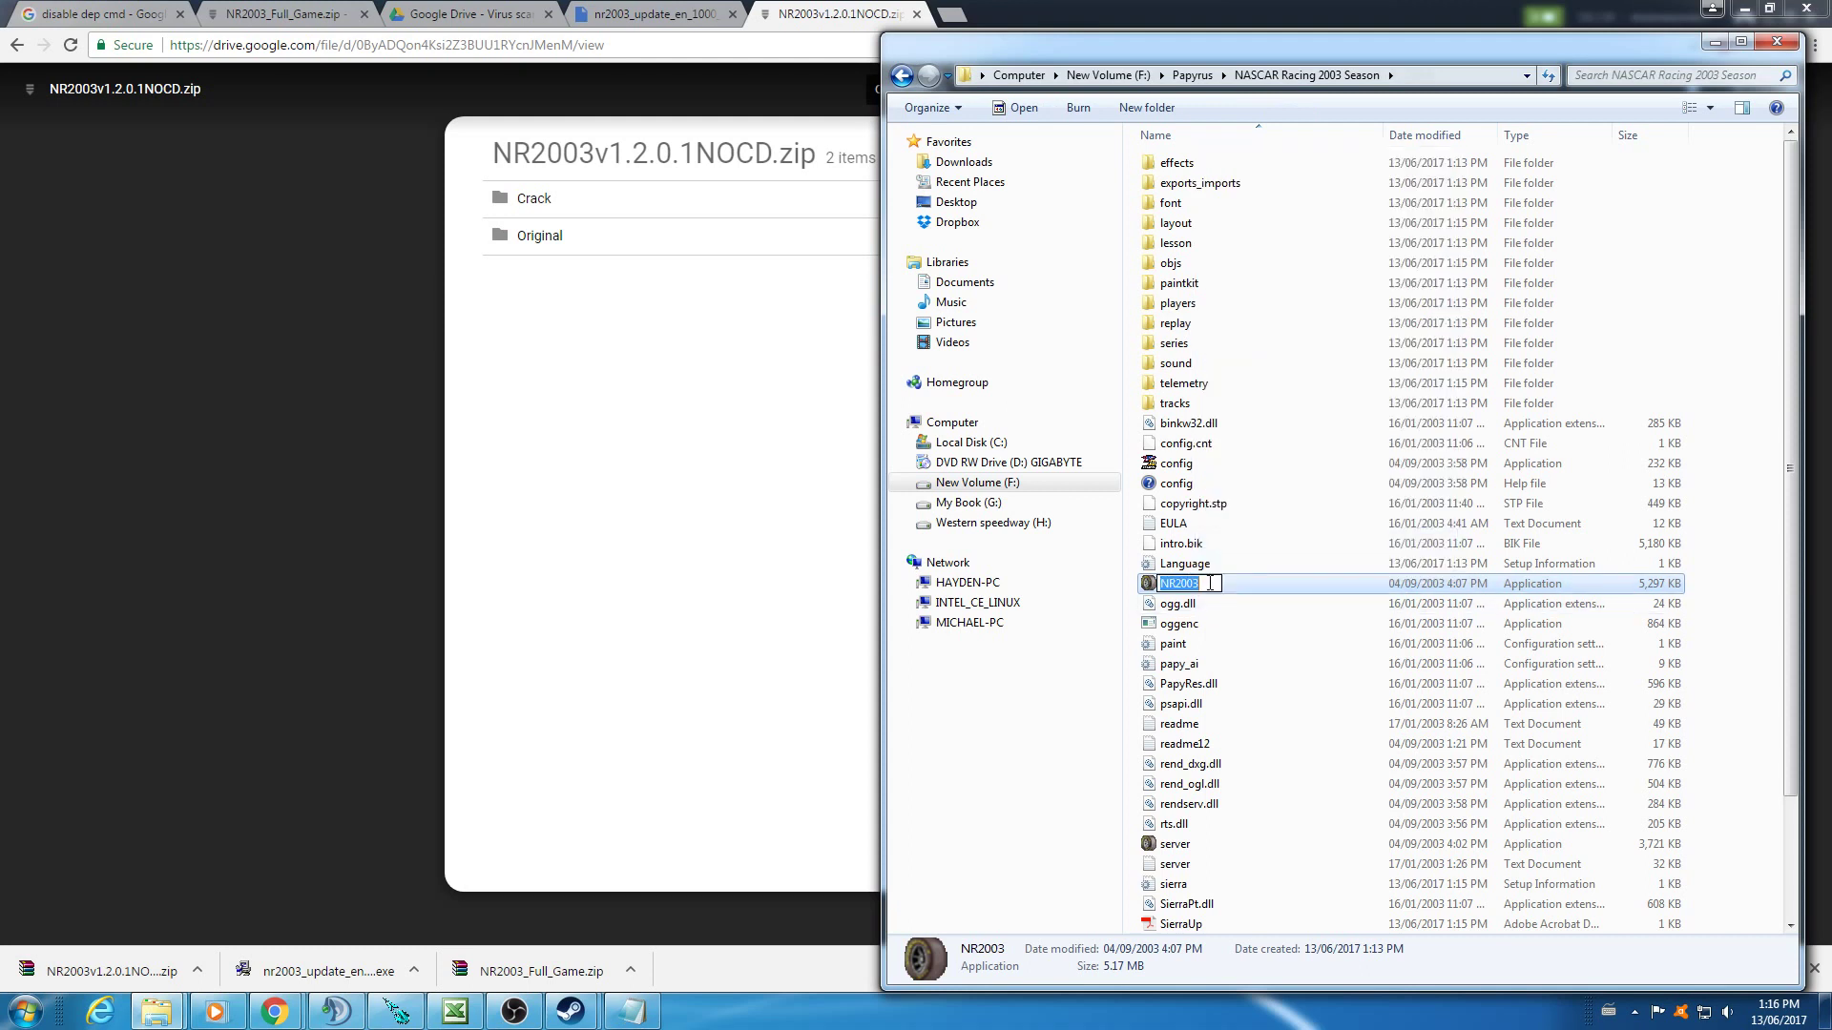
{"action": "left_click", "coordinate": [1222, 586]}
{"action": "type", "text": "ORG"}
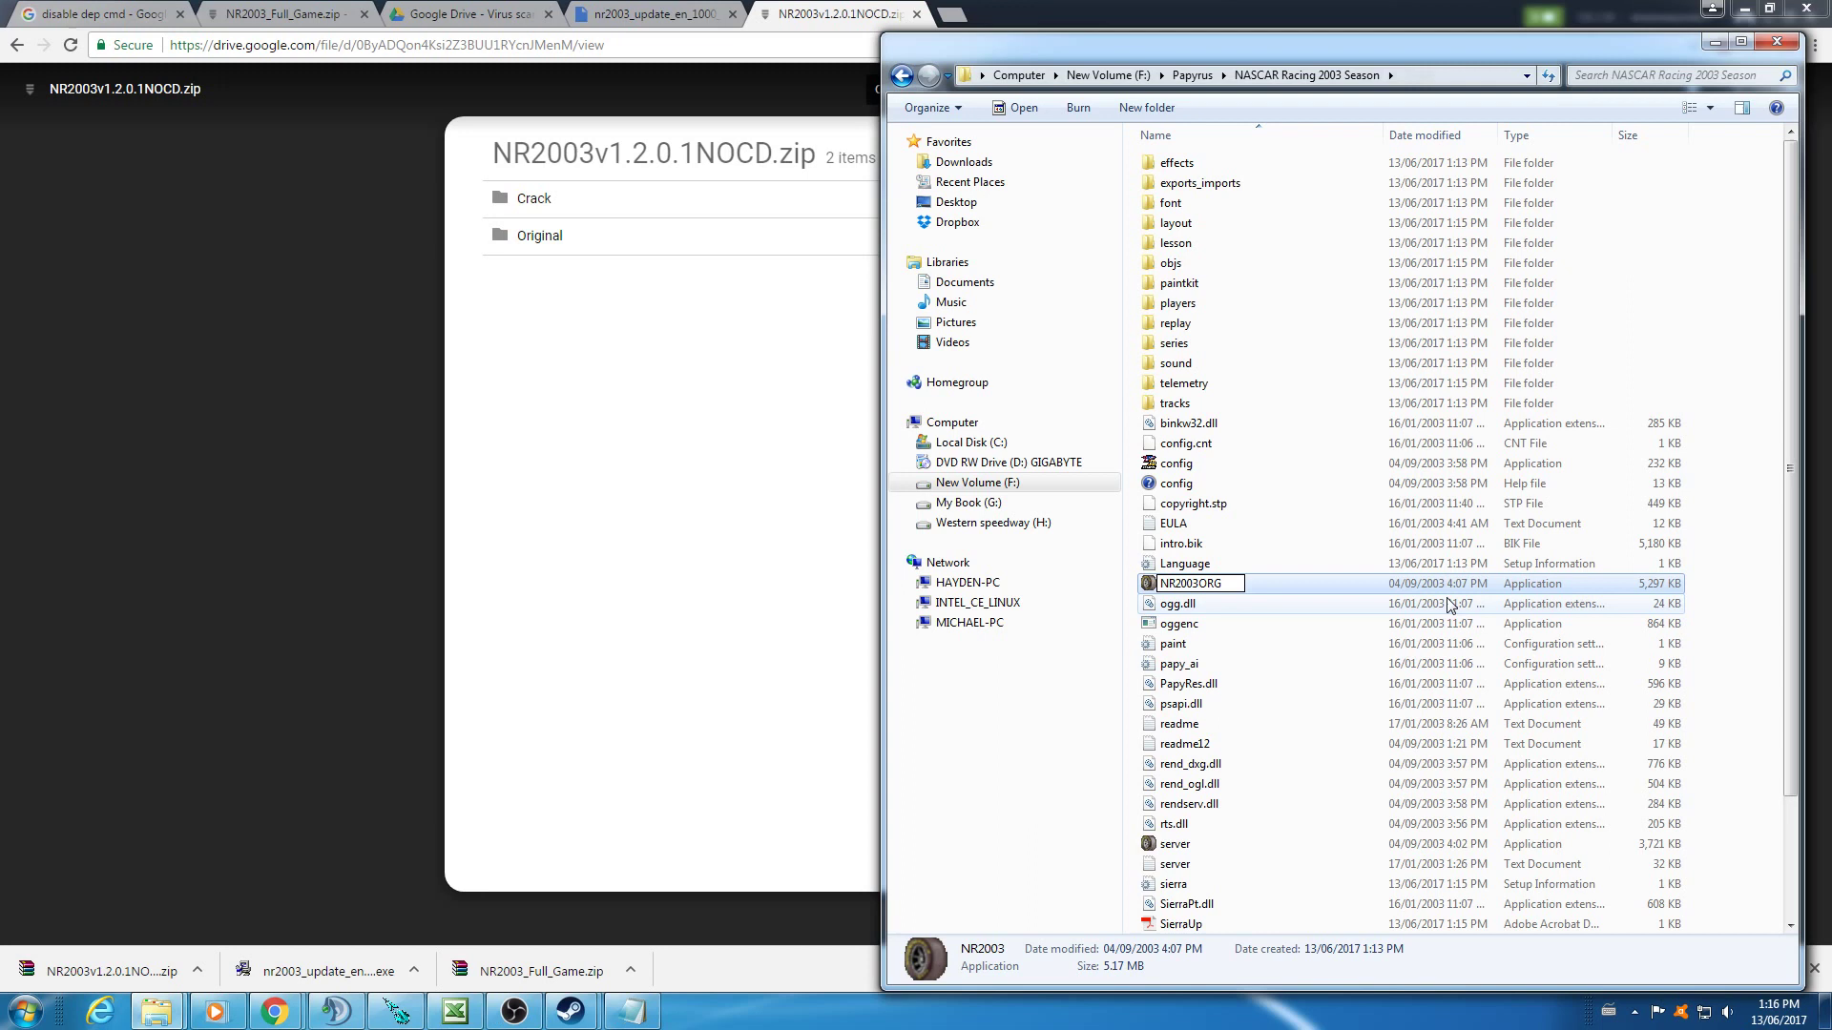
{"action": "key", "text": "Return"}
{"action": "left_click", "coordinate": [1736, 568]}
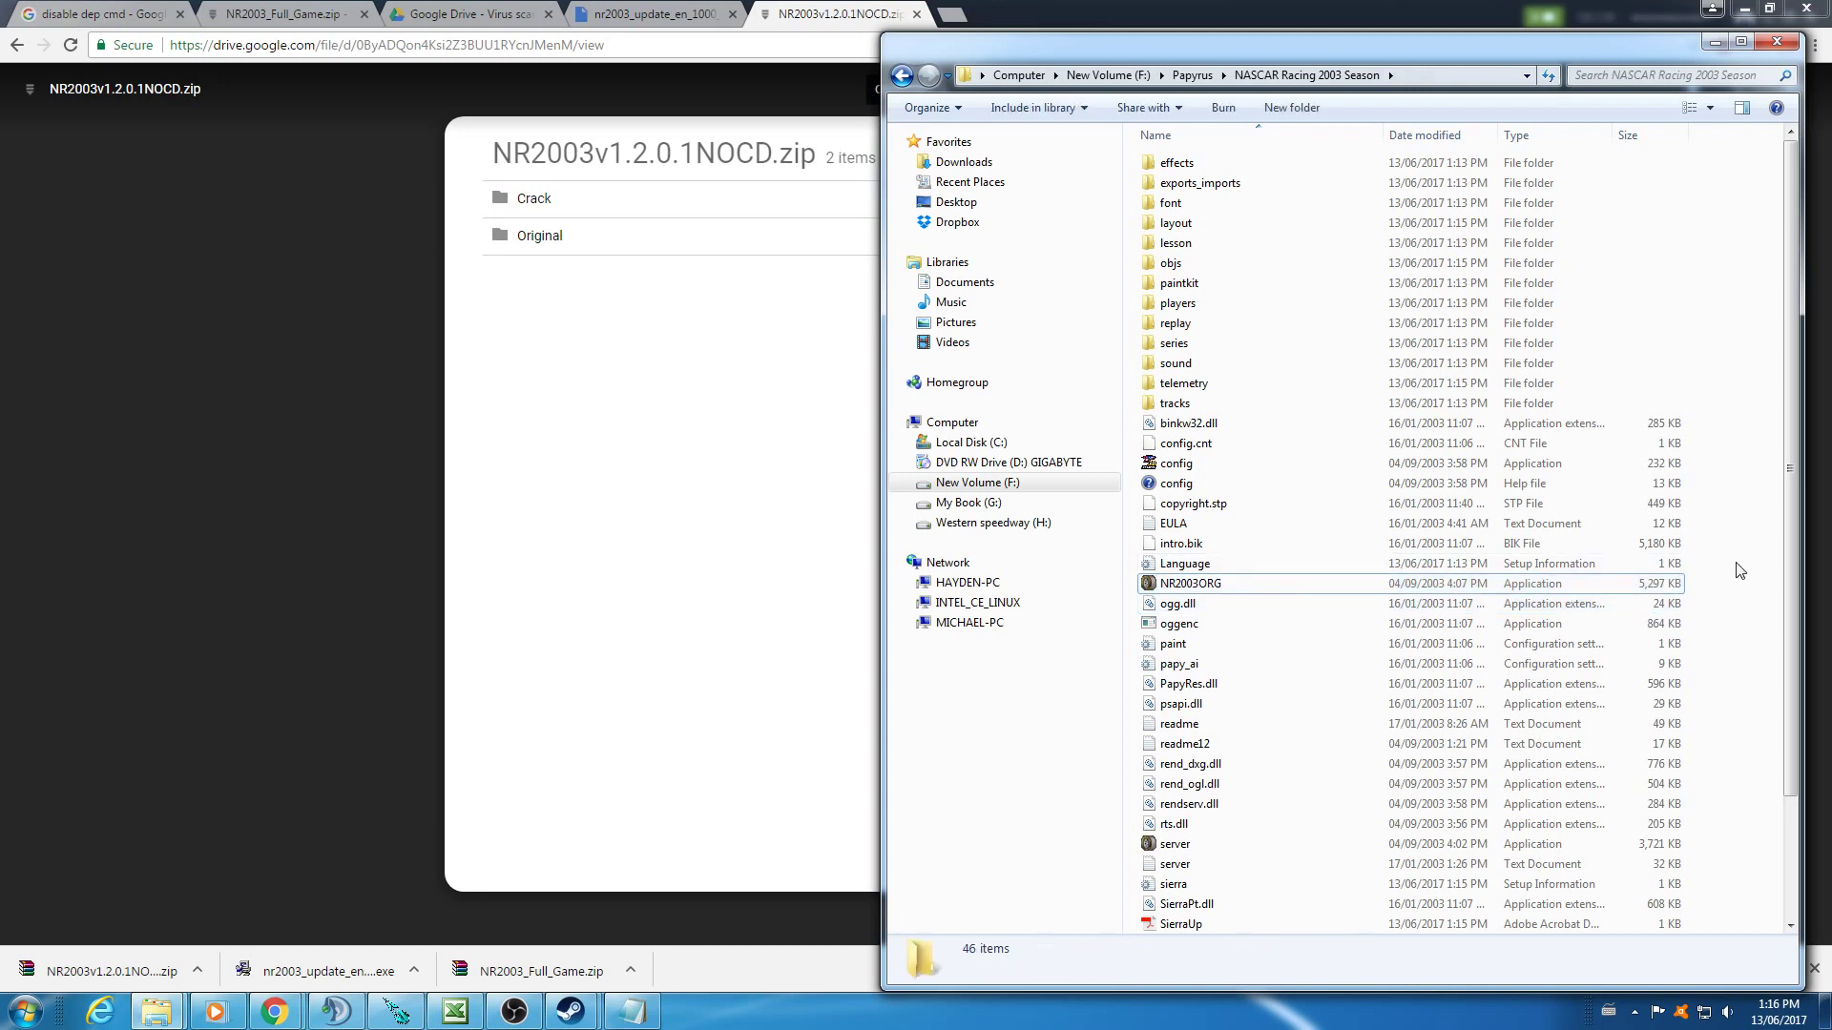
{"action": "key", "text": "ctrl+v"}
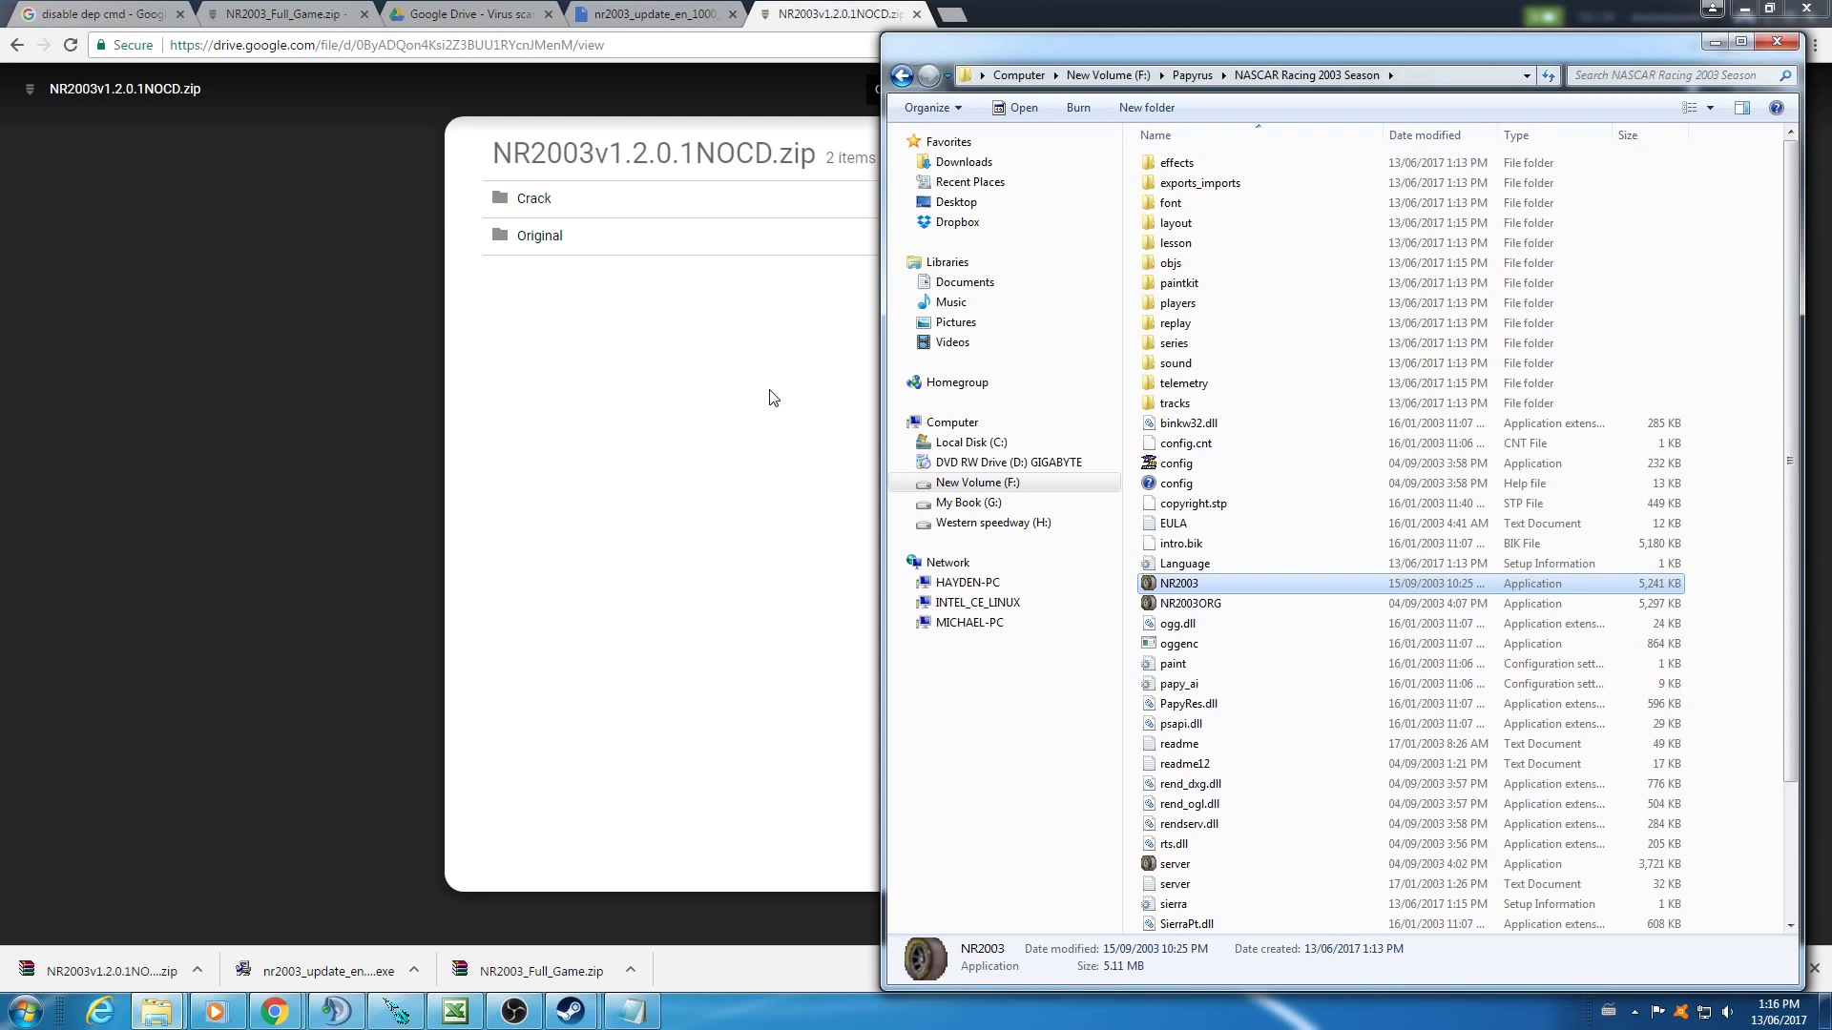
- Launch the patched NR2003, choose 1920x1080x32 graphics mode, and run the graphics test
{"action": "double_click", "coordinate": [1185, 584]}
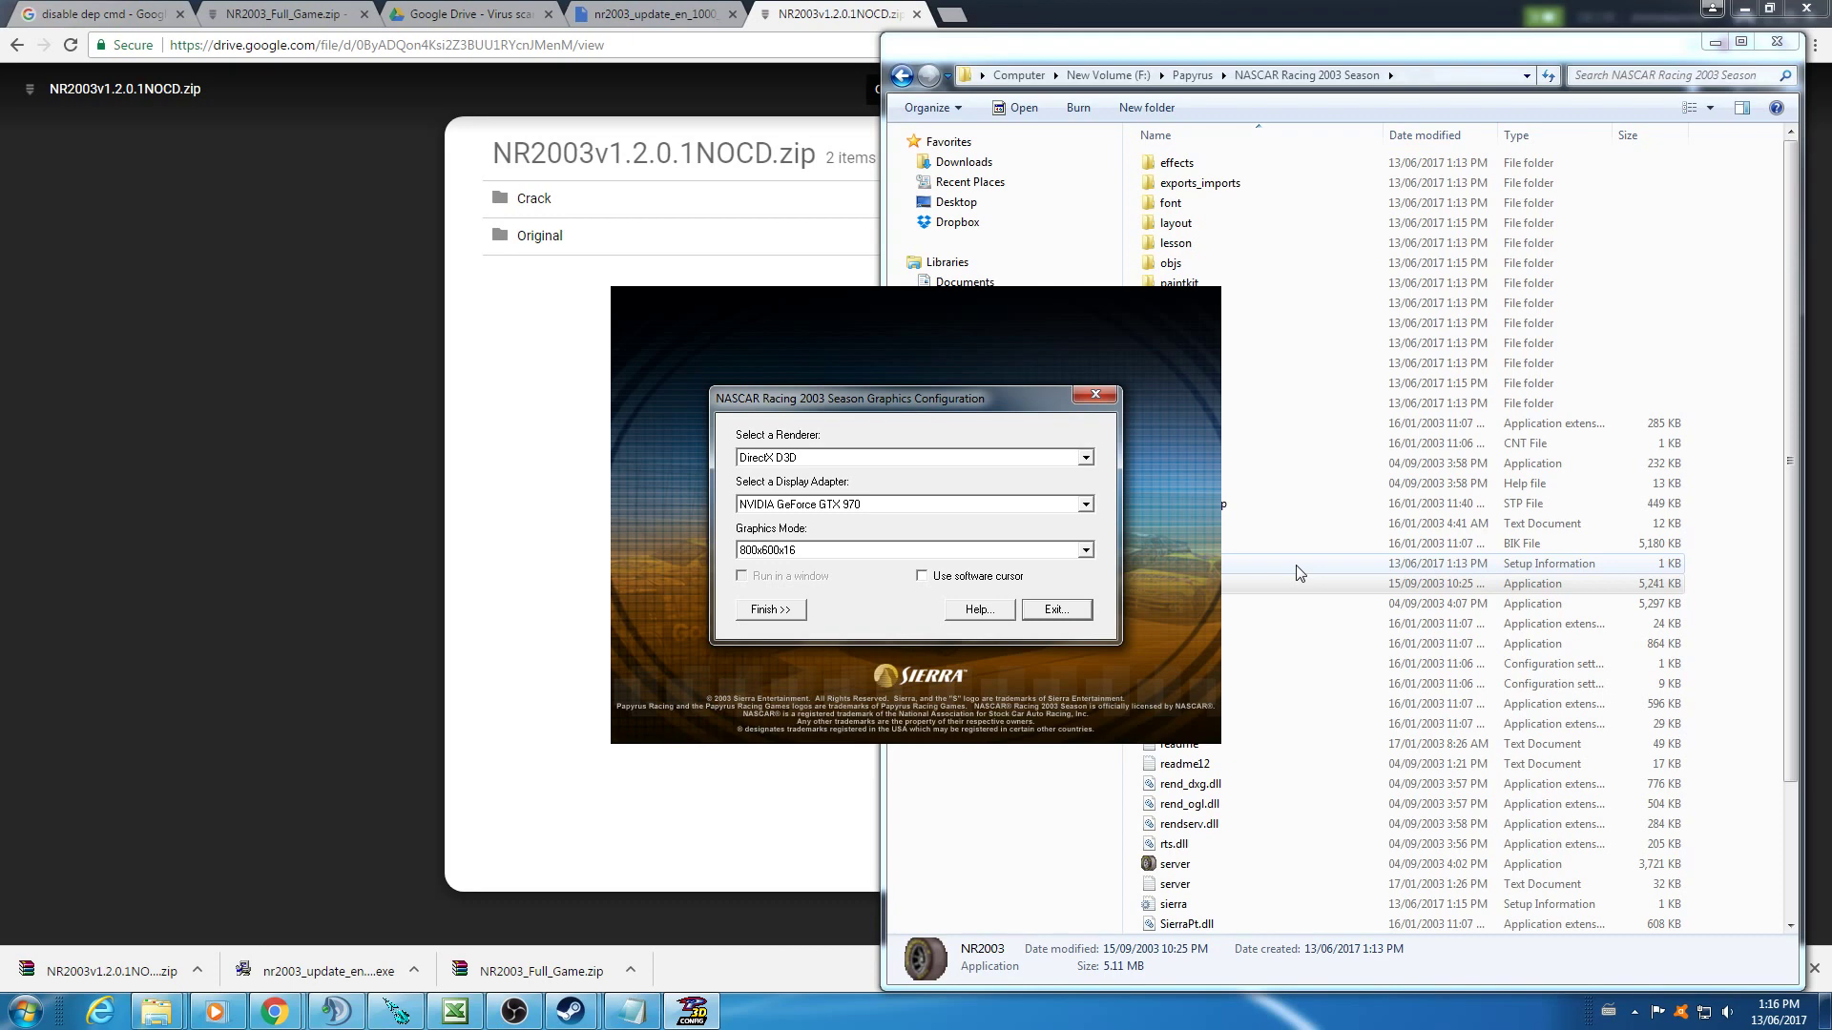
{"action": "left_click", "coordinate": [1086, 549]}
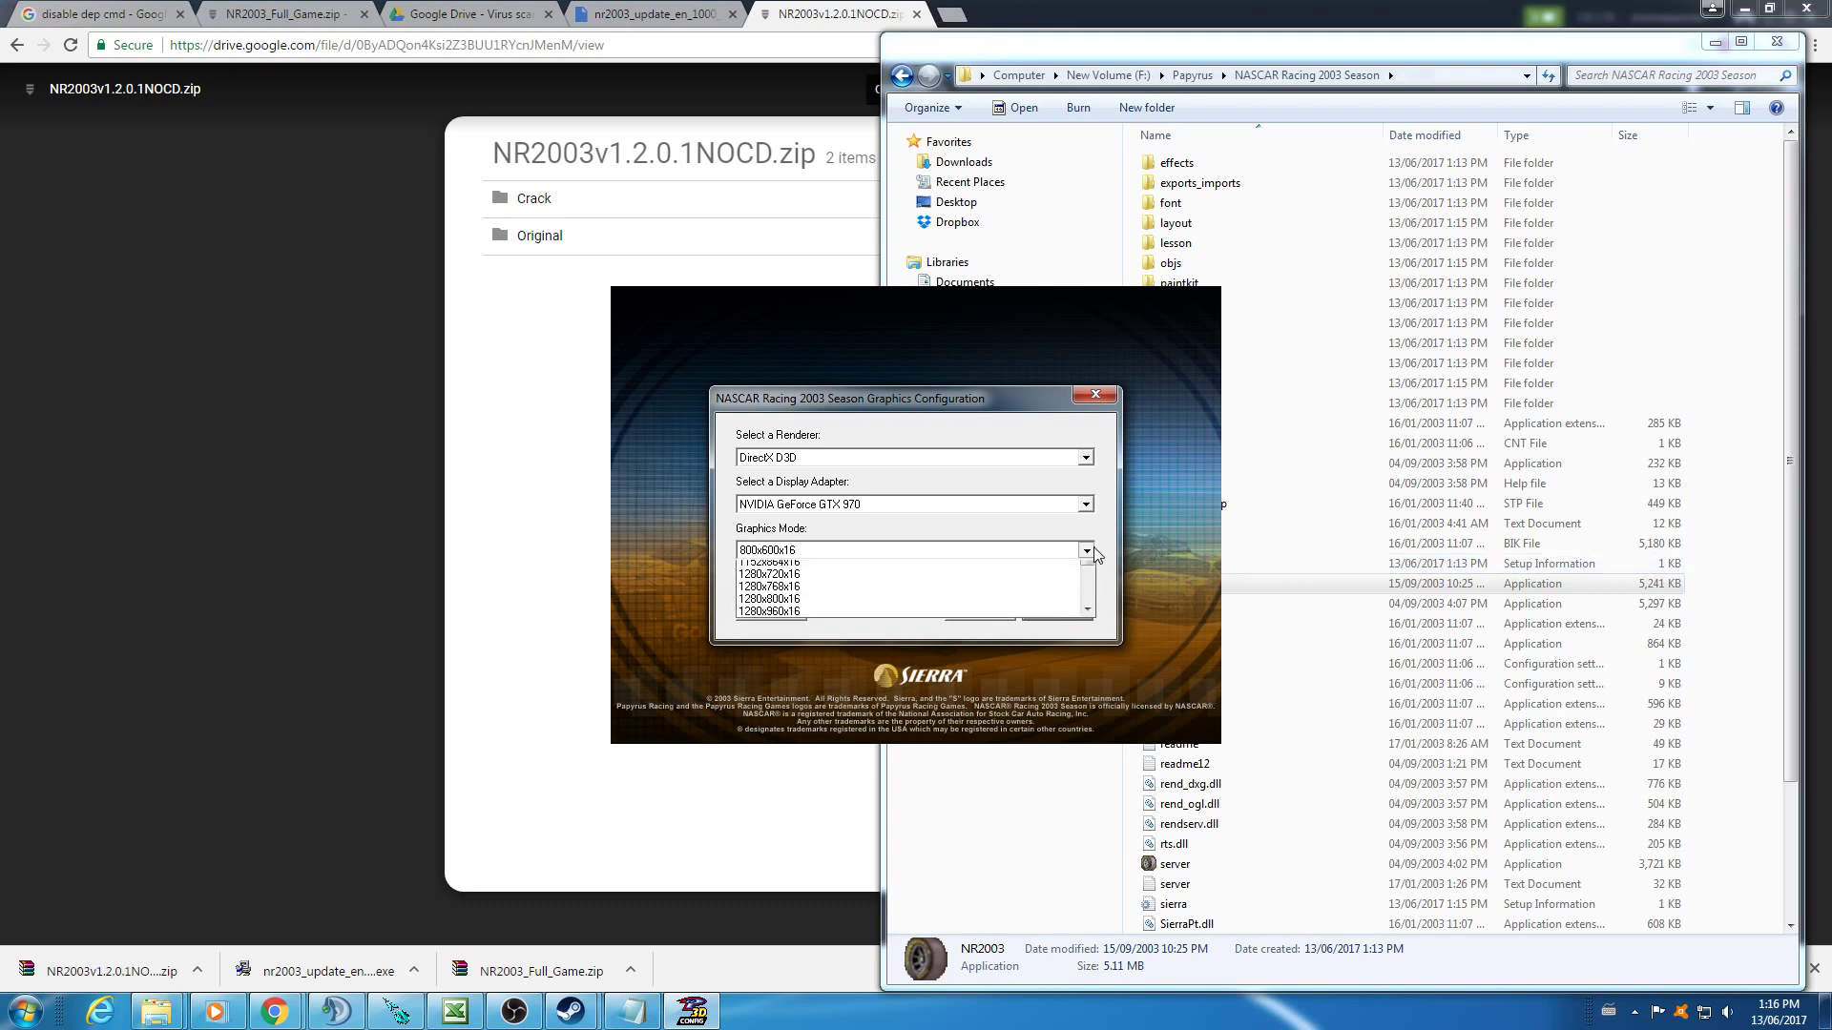
{"action": "scroll", "coordinate": [1016, 611], "scroll_direction": "down", "scroll_amount": 3}
{"action": "scroll", "coordinate": [1014, 630], "scroll_direction": "down", "scroll_amount": 1}
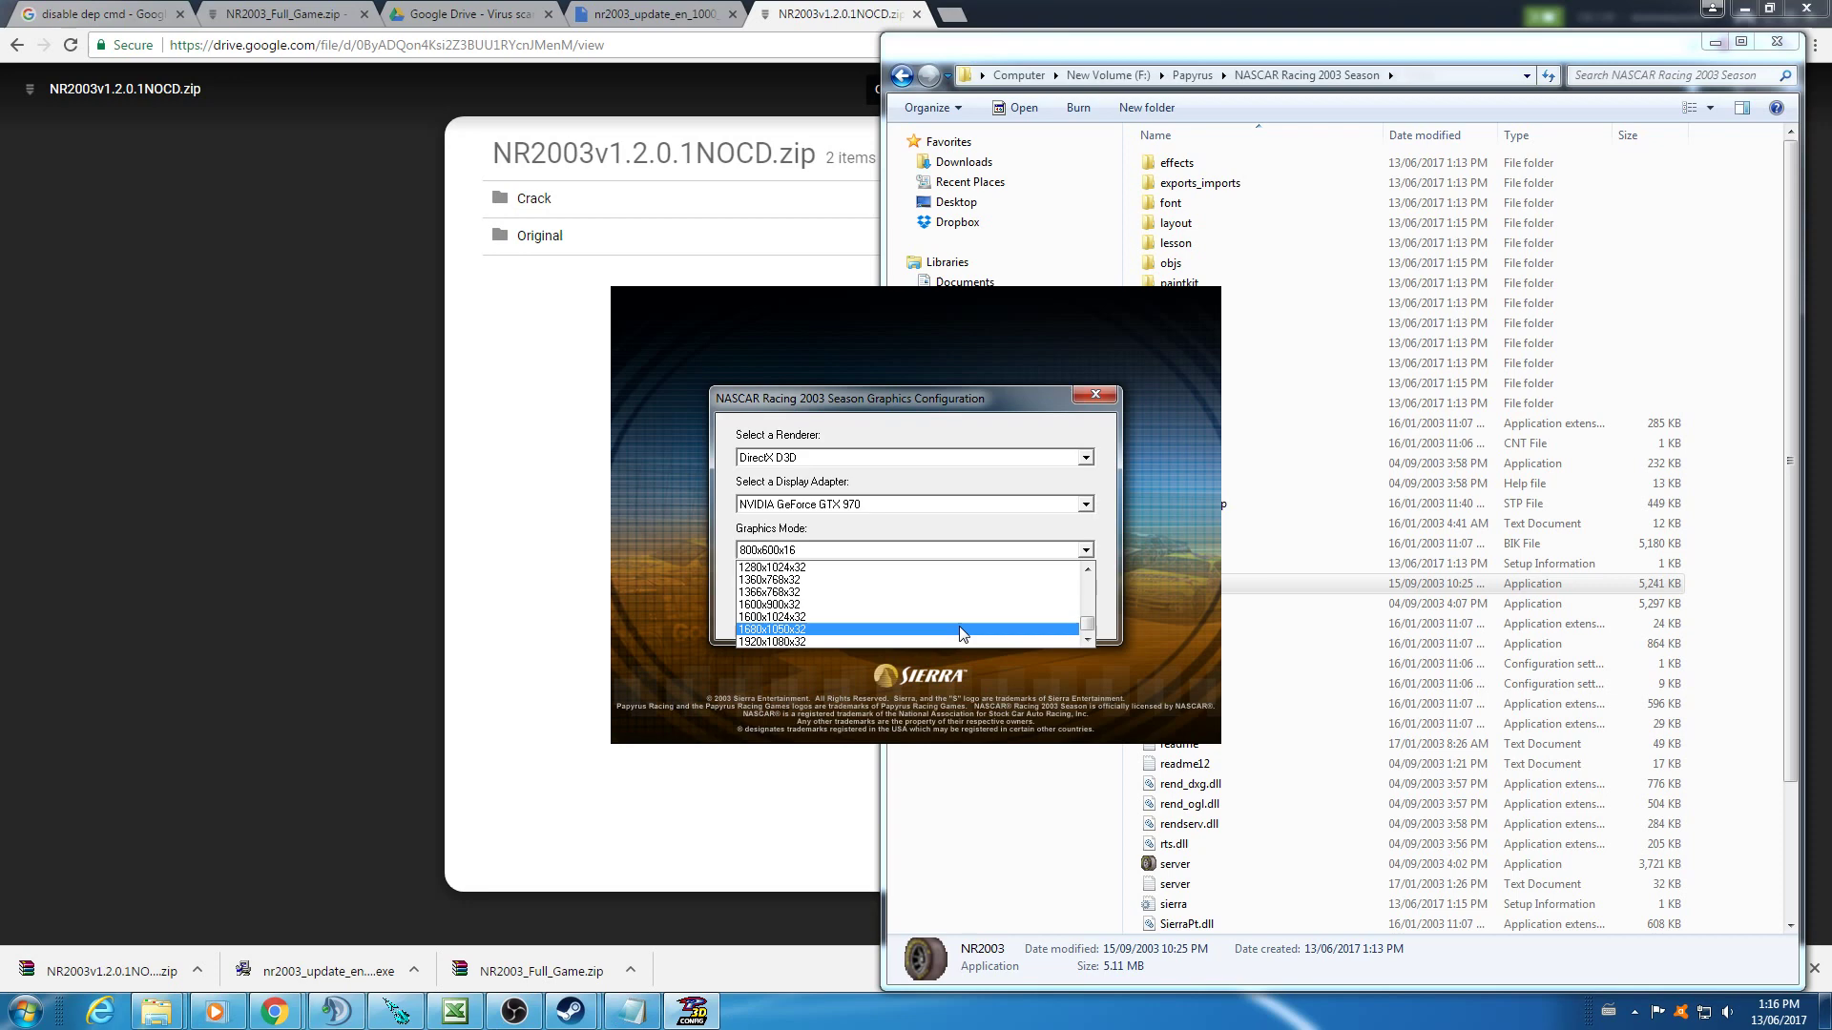
{"action": "left_click", "coordinate": [865, 642]}
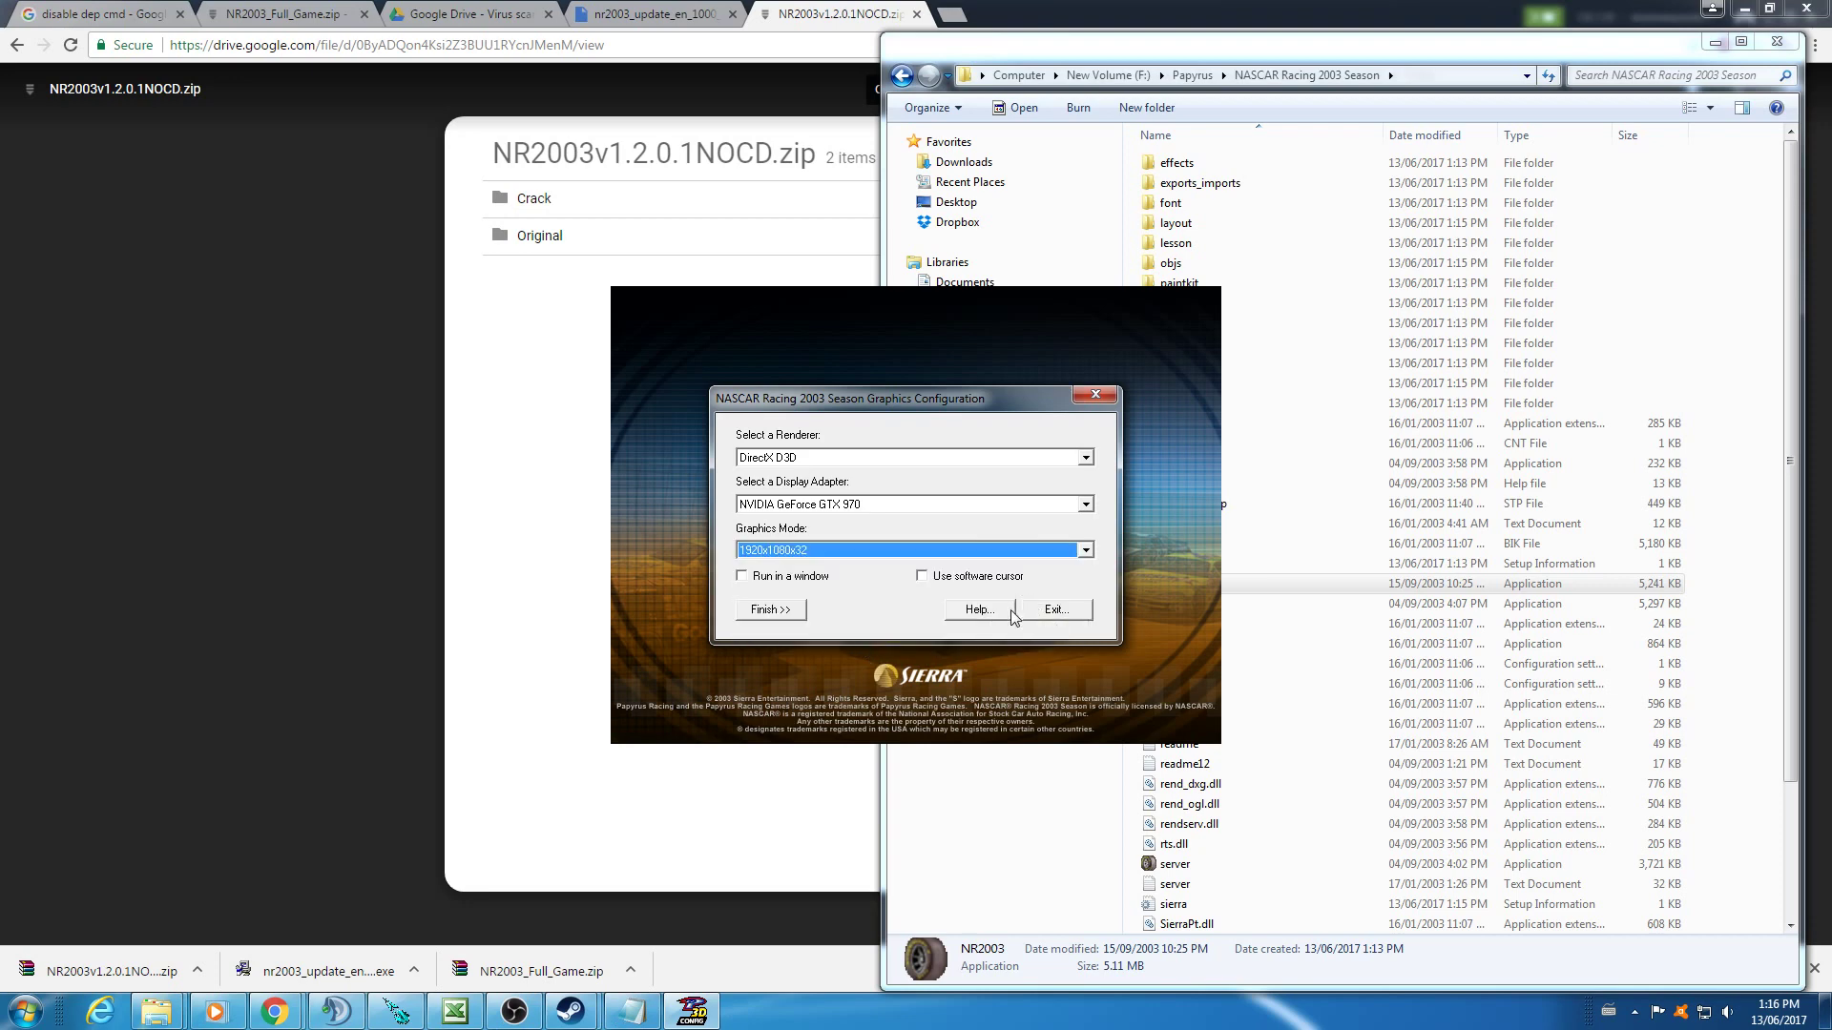
{"action": "left_click", "coordinate": [800, 613]}
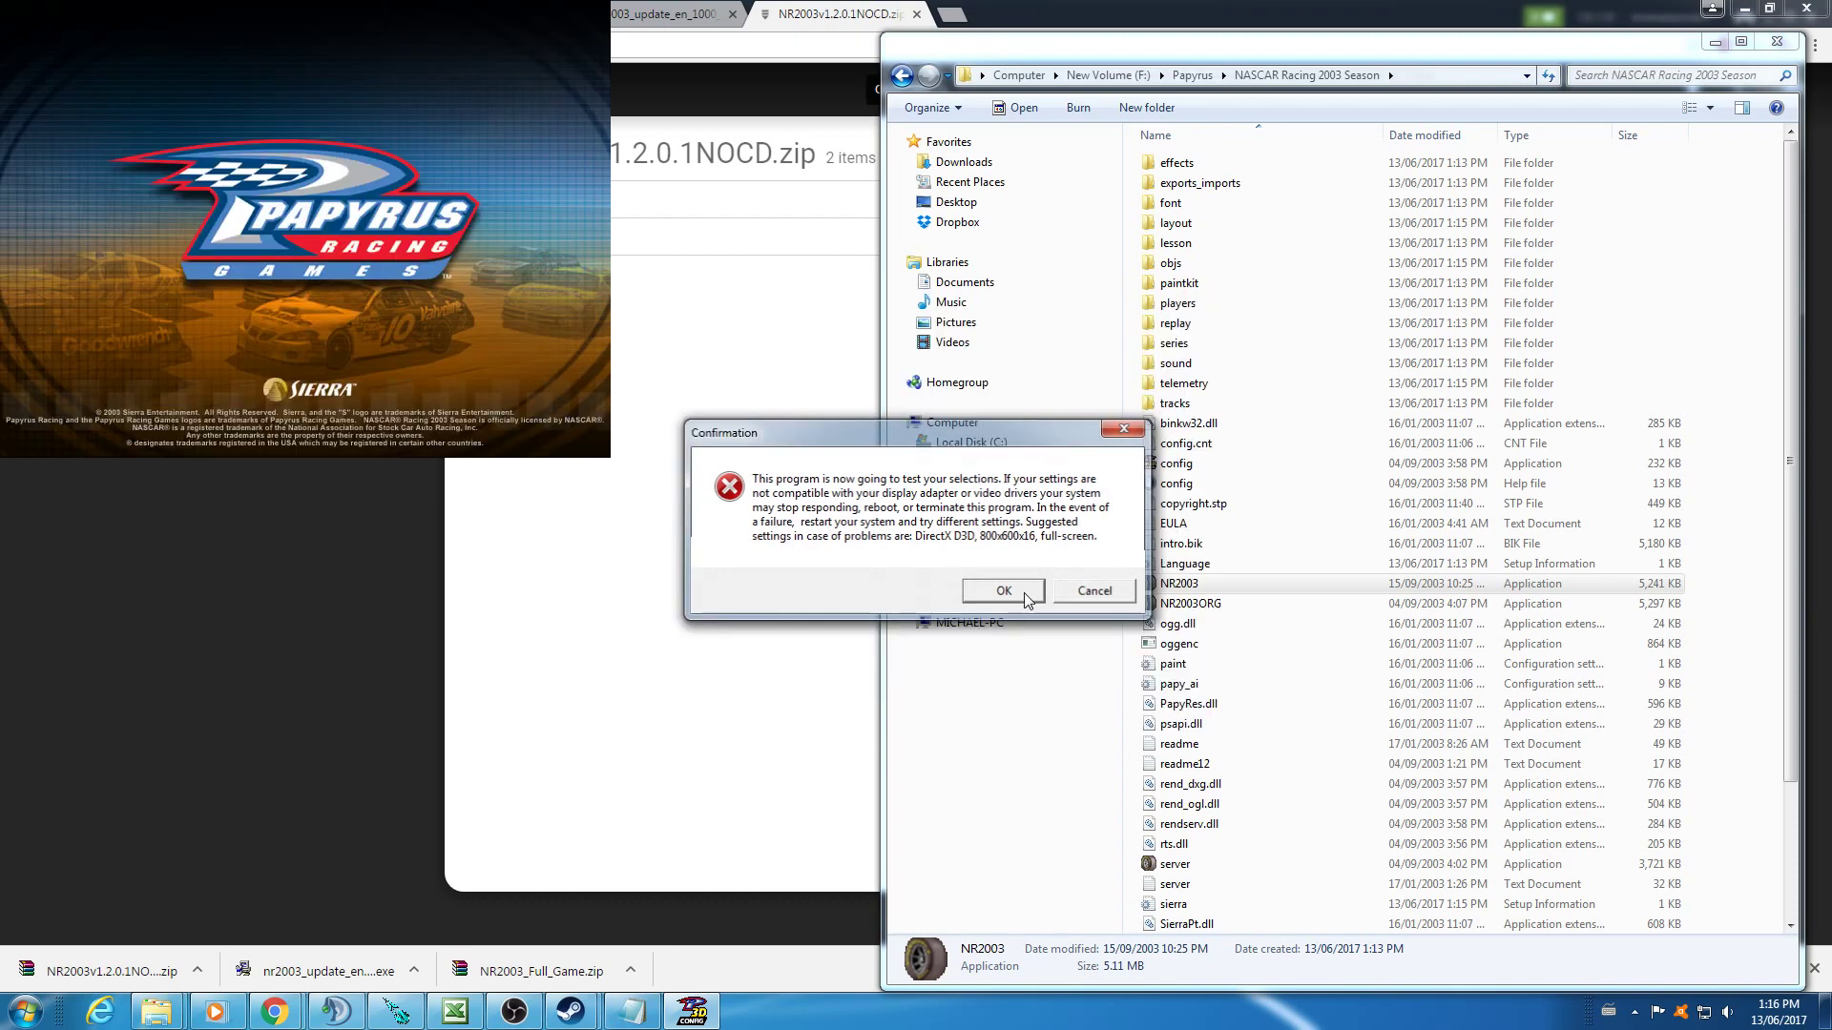
{"action": "left_click", "coordinate": [1023, 593]}
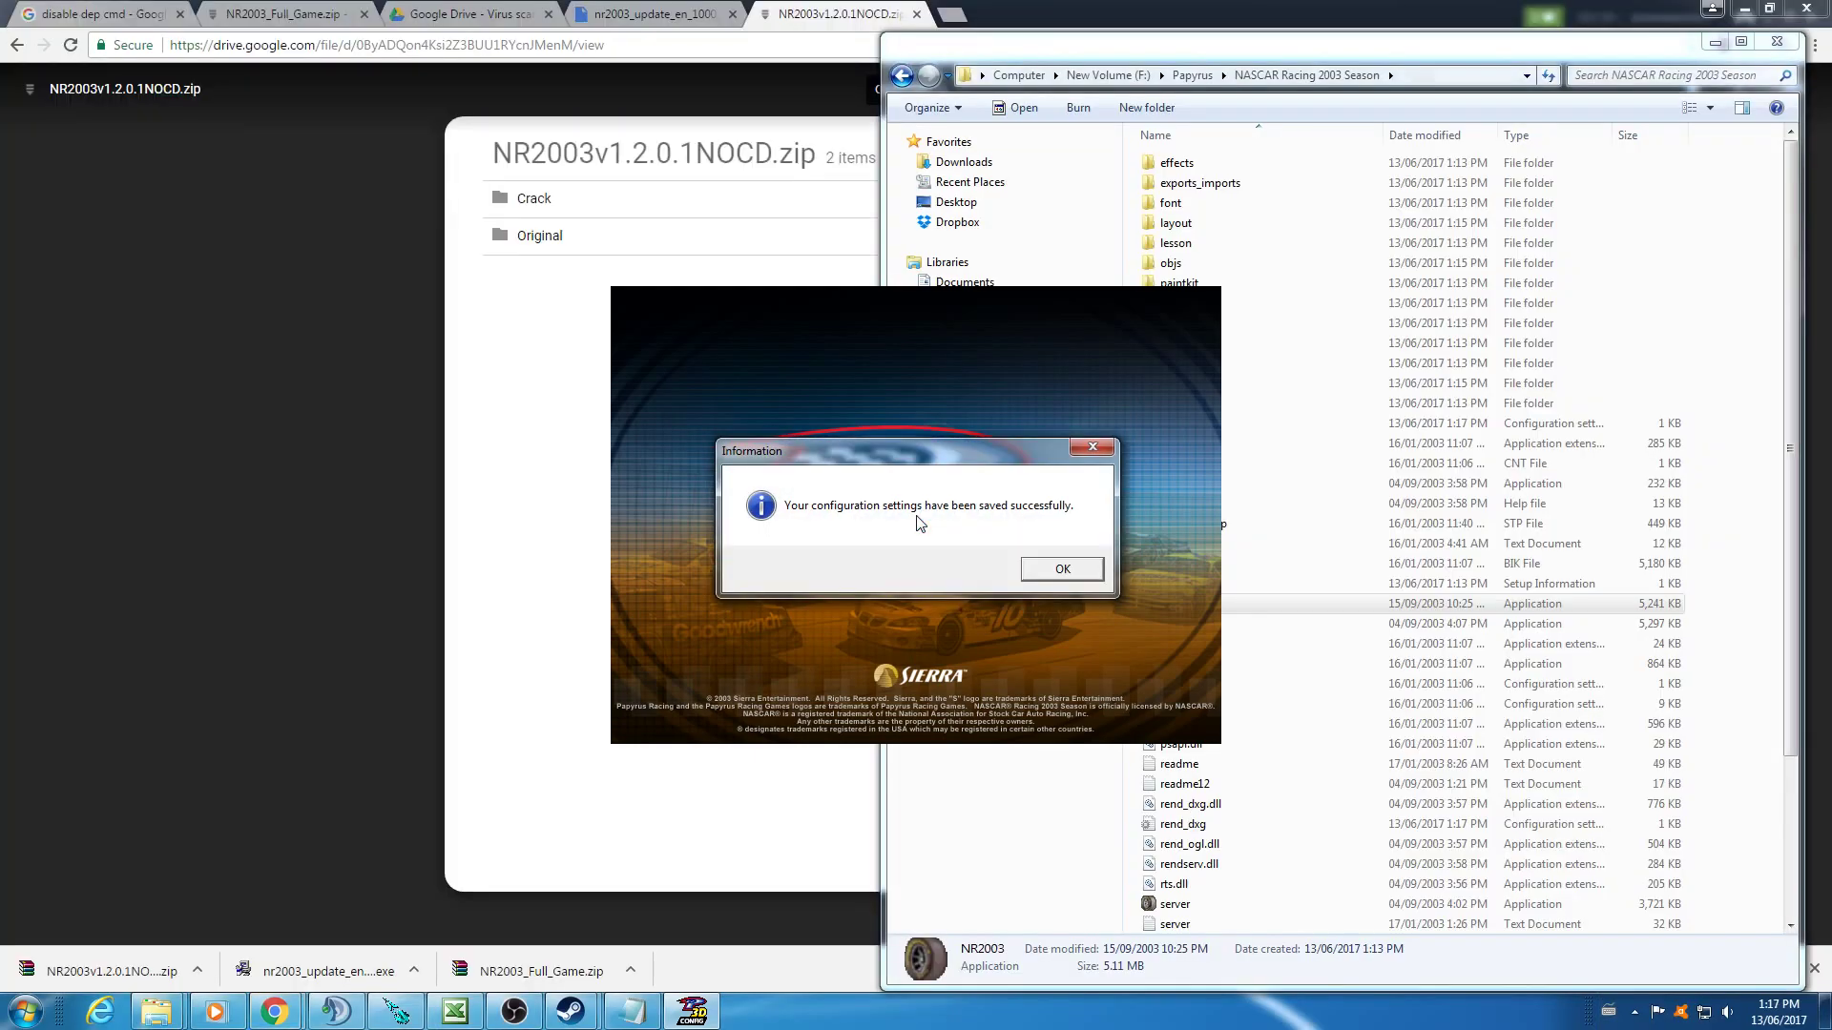
- Dismiss the configuration-saved message
{"action": "left_click", "coordinate": [1055, 571]}
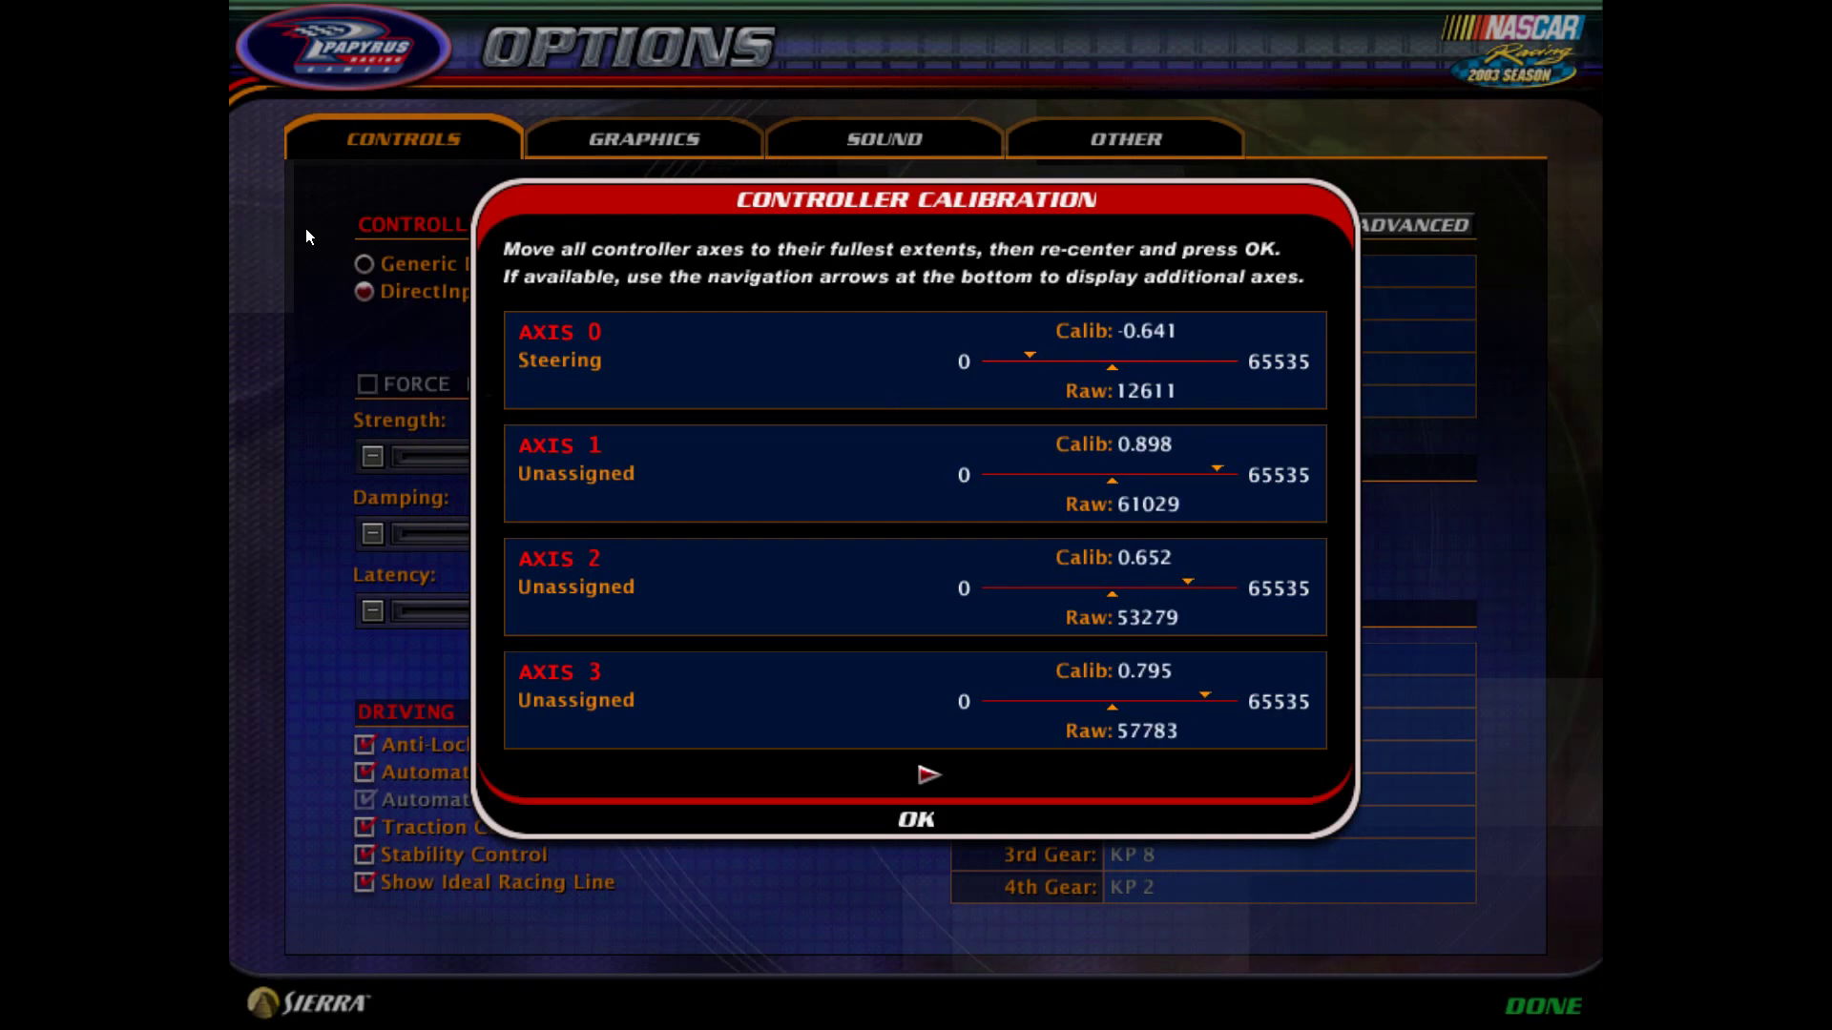
- Finish calibration, then assign steering to AXIS 1 and throttle and brake to AXIS 4
{"action": "left_click", "coordinate": [926, 775]}
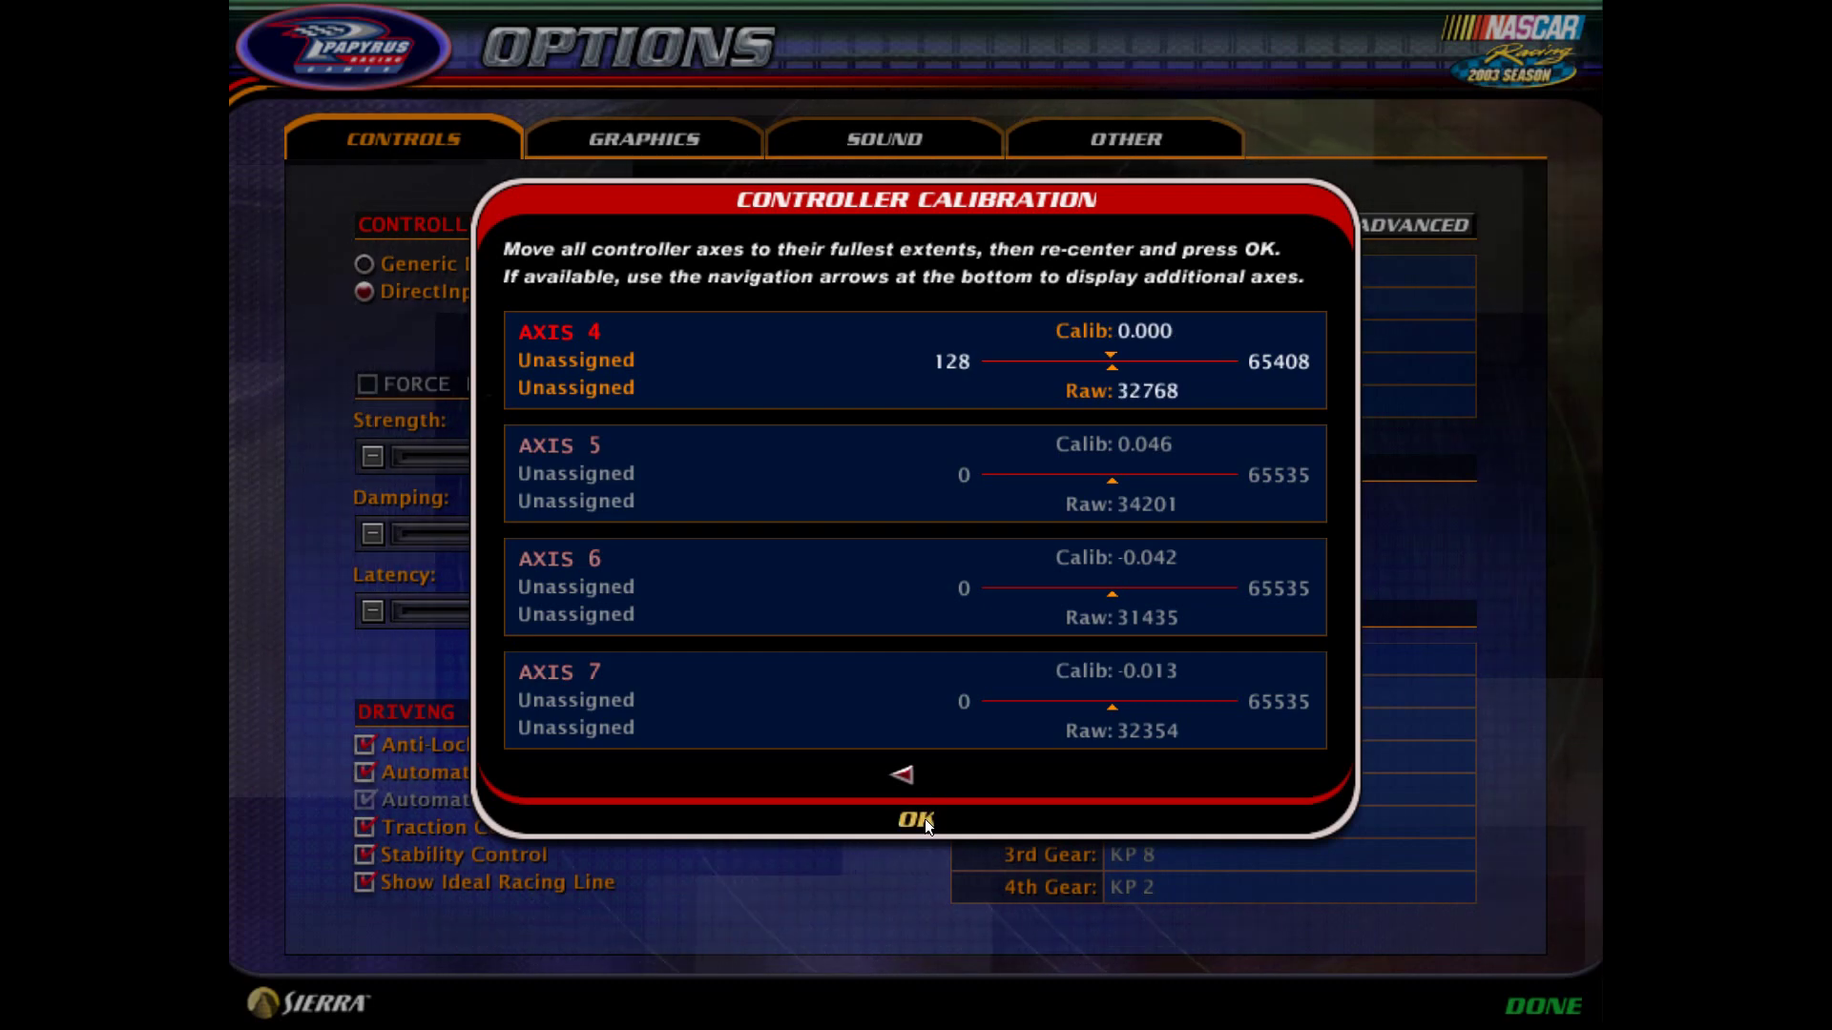
{"action": "left_click", "coordinate": [925, 818]}
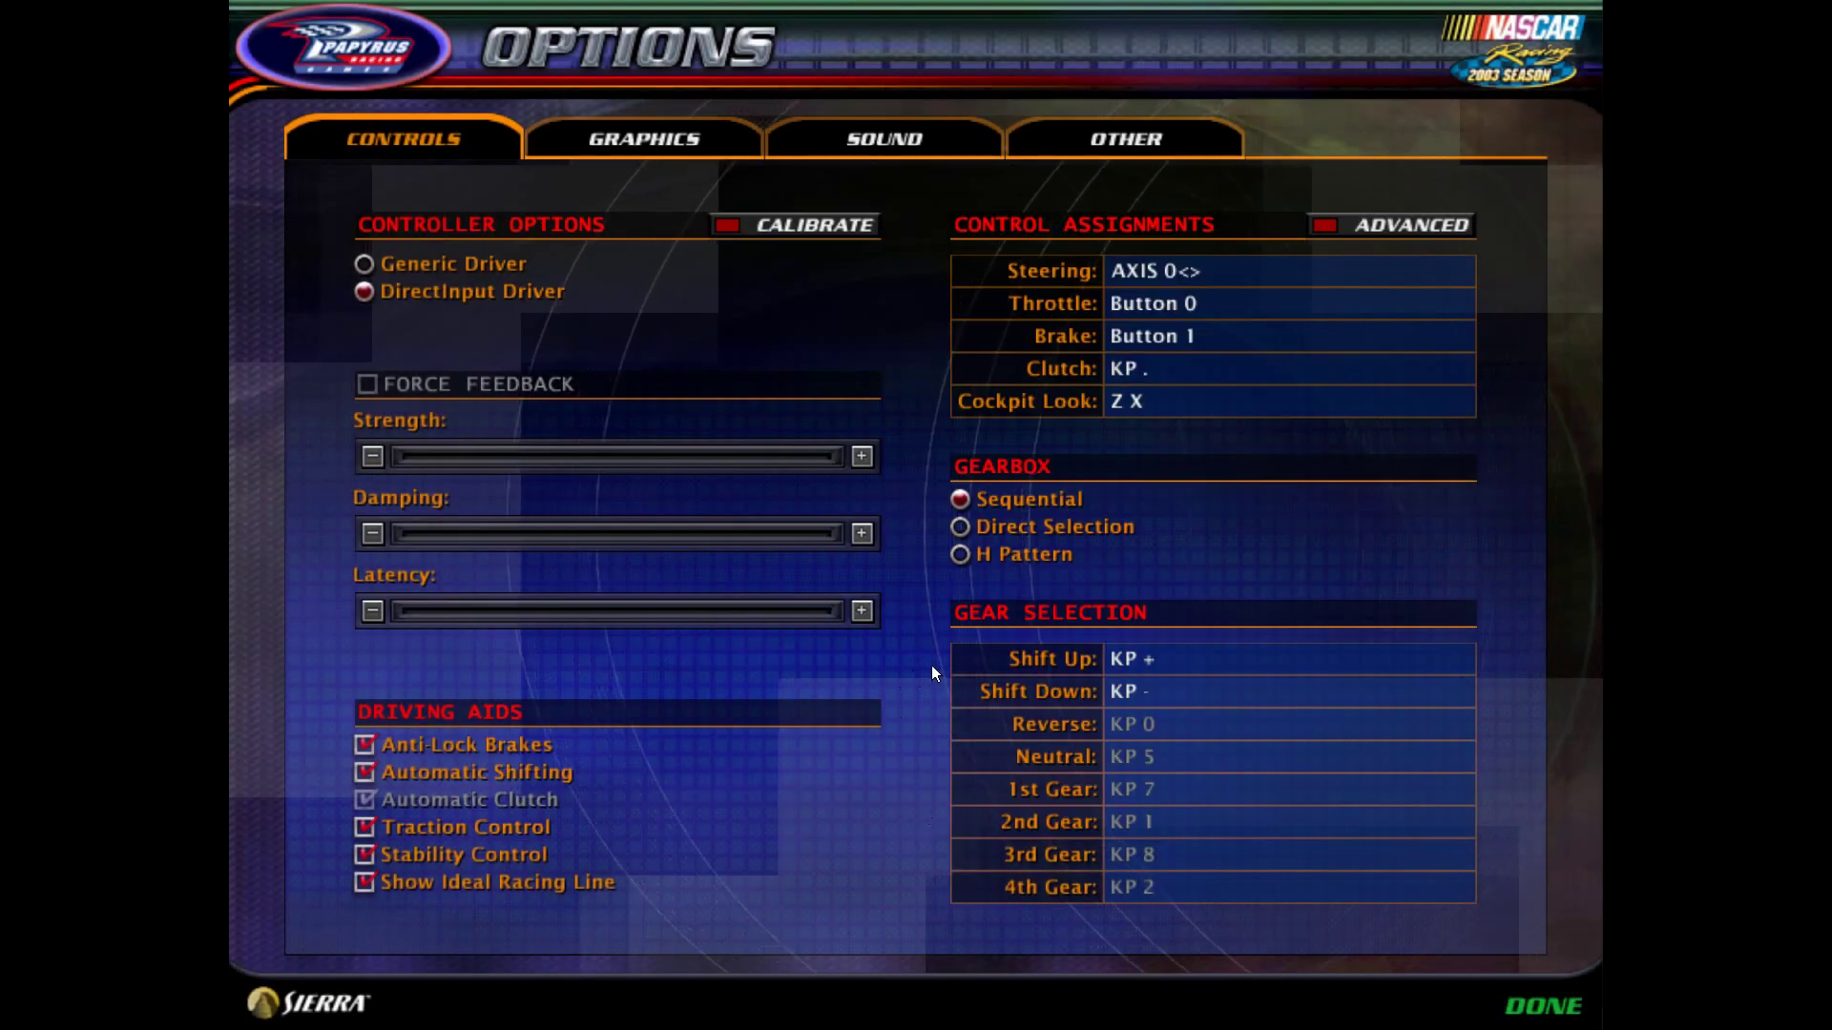
{"action": "left_click", "coordinate": [1199, 271]}
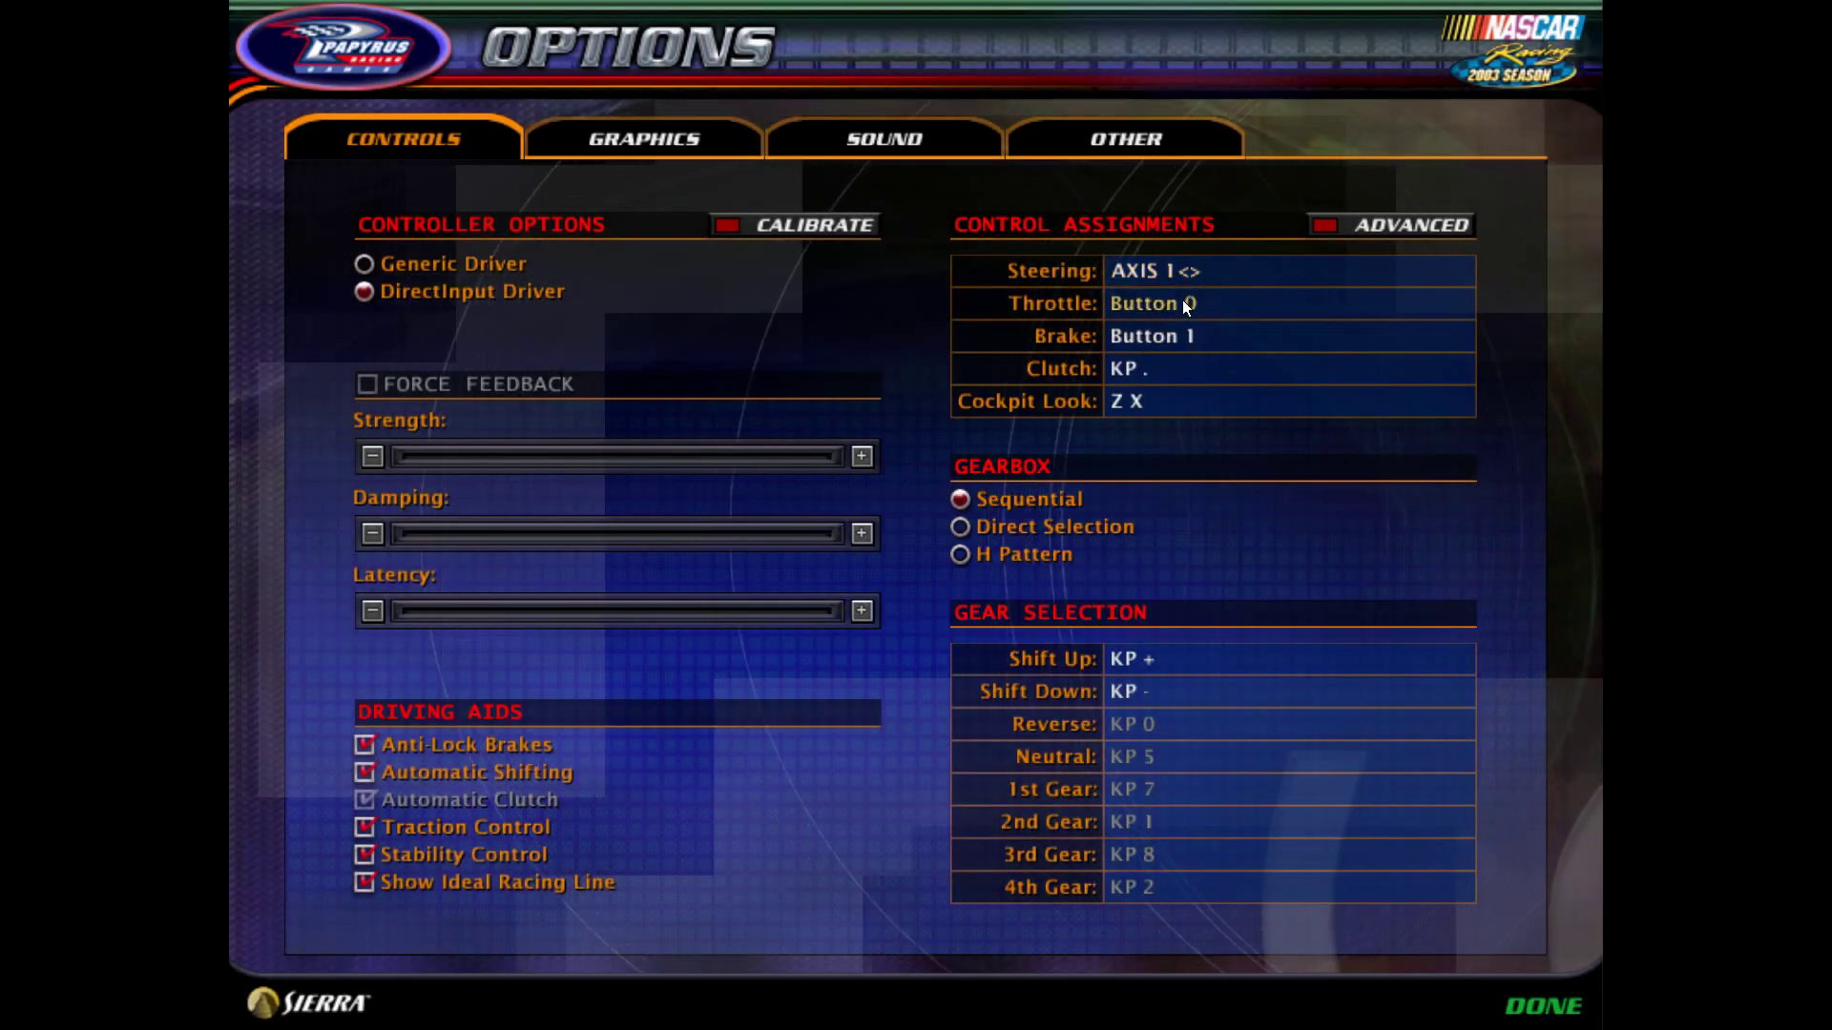
{"action": "left_click", "coordinate": [1182, 300]}
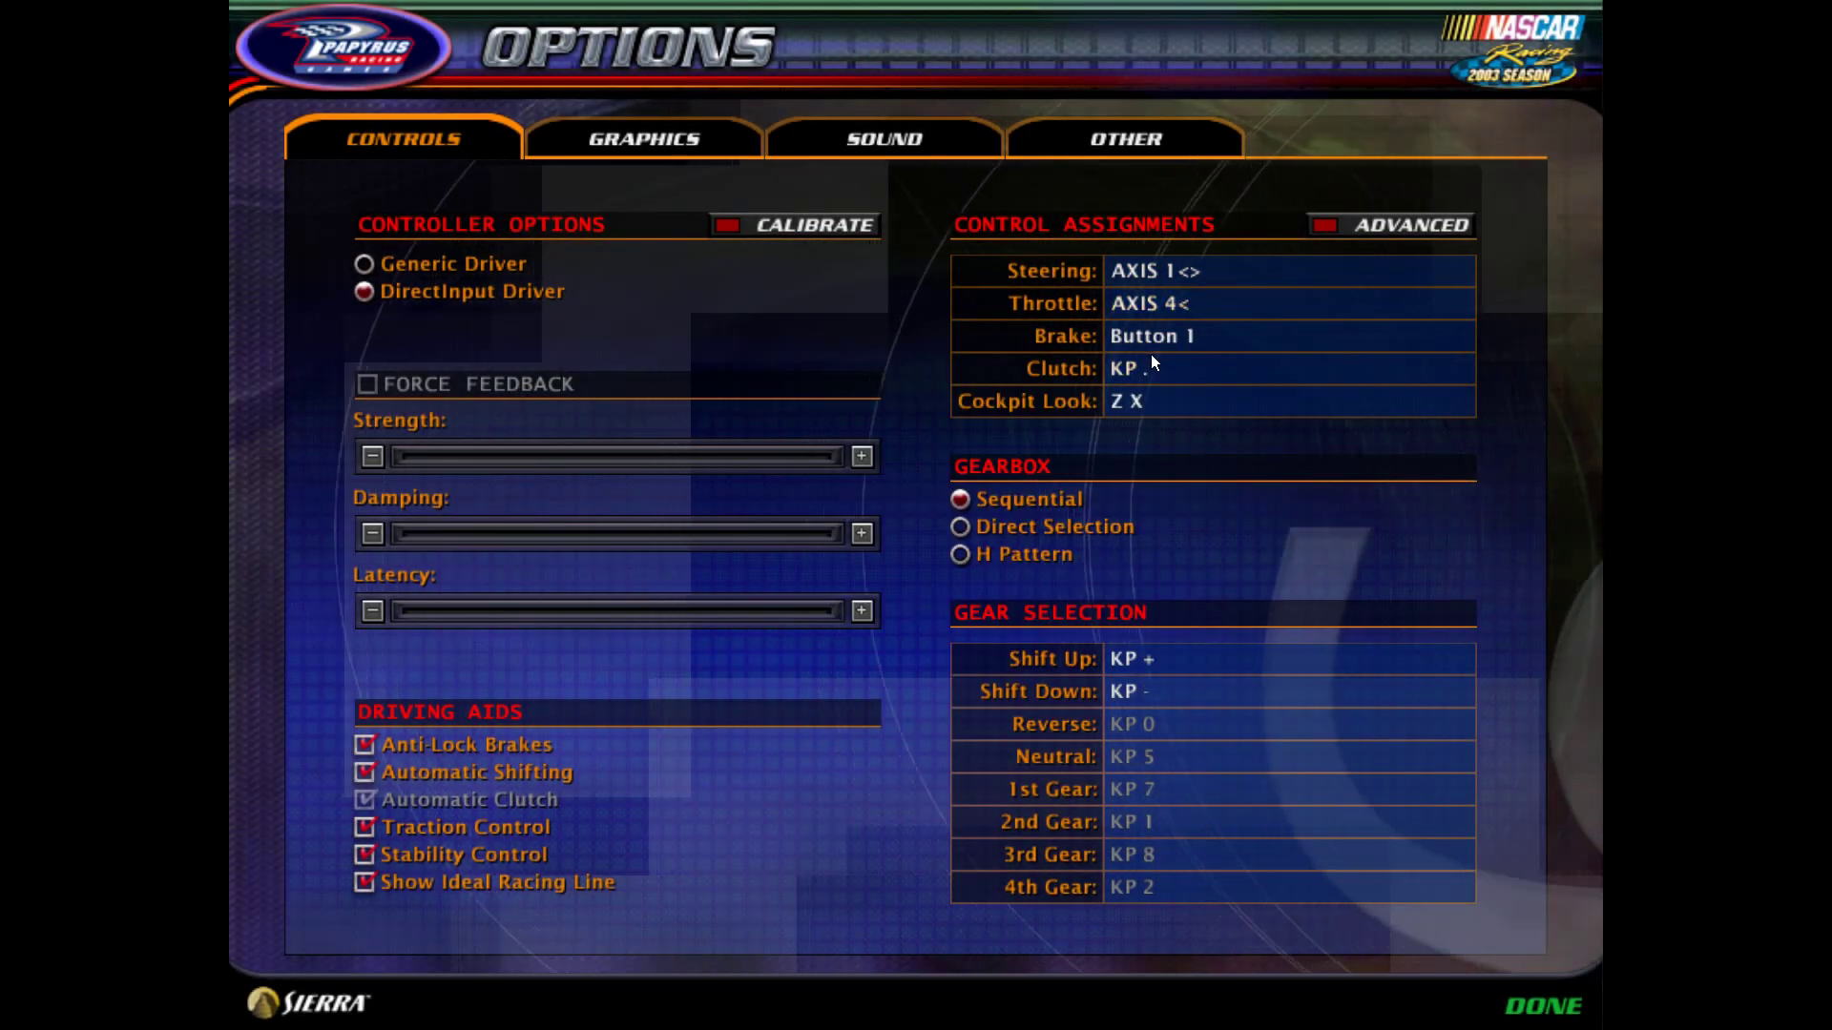
{"action": "left_click", "coordinate": [1154, 340]}
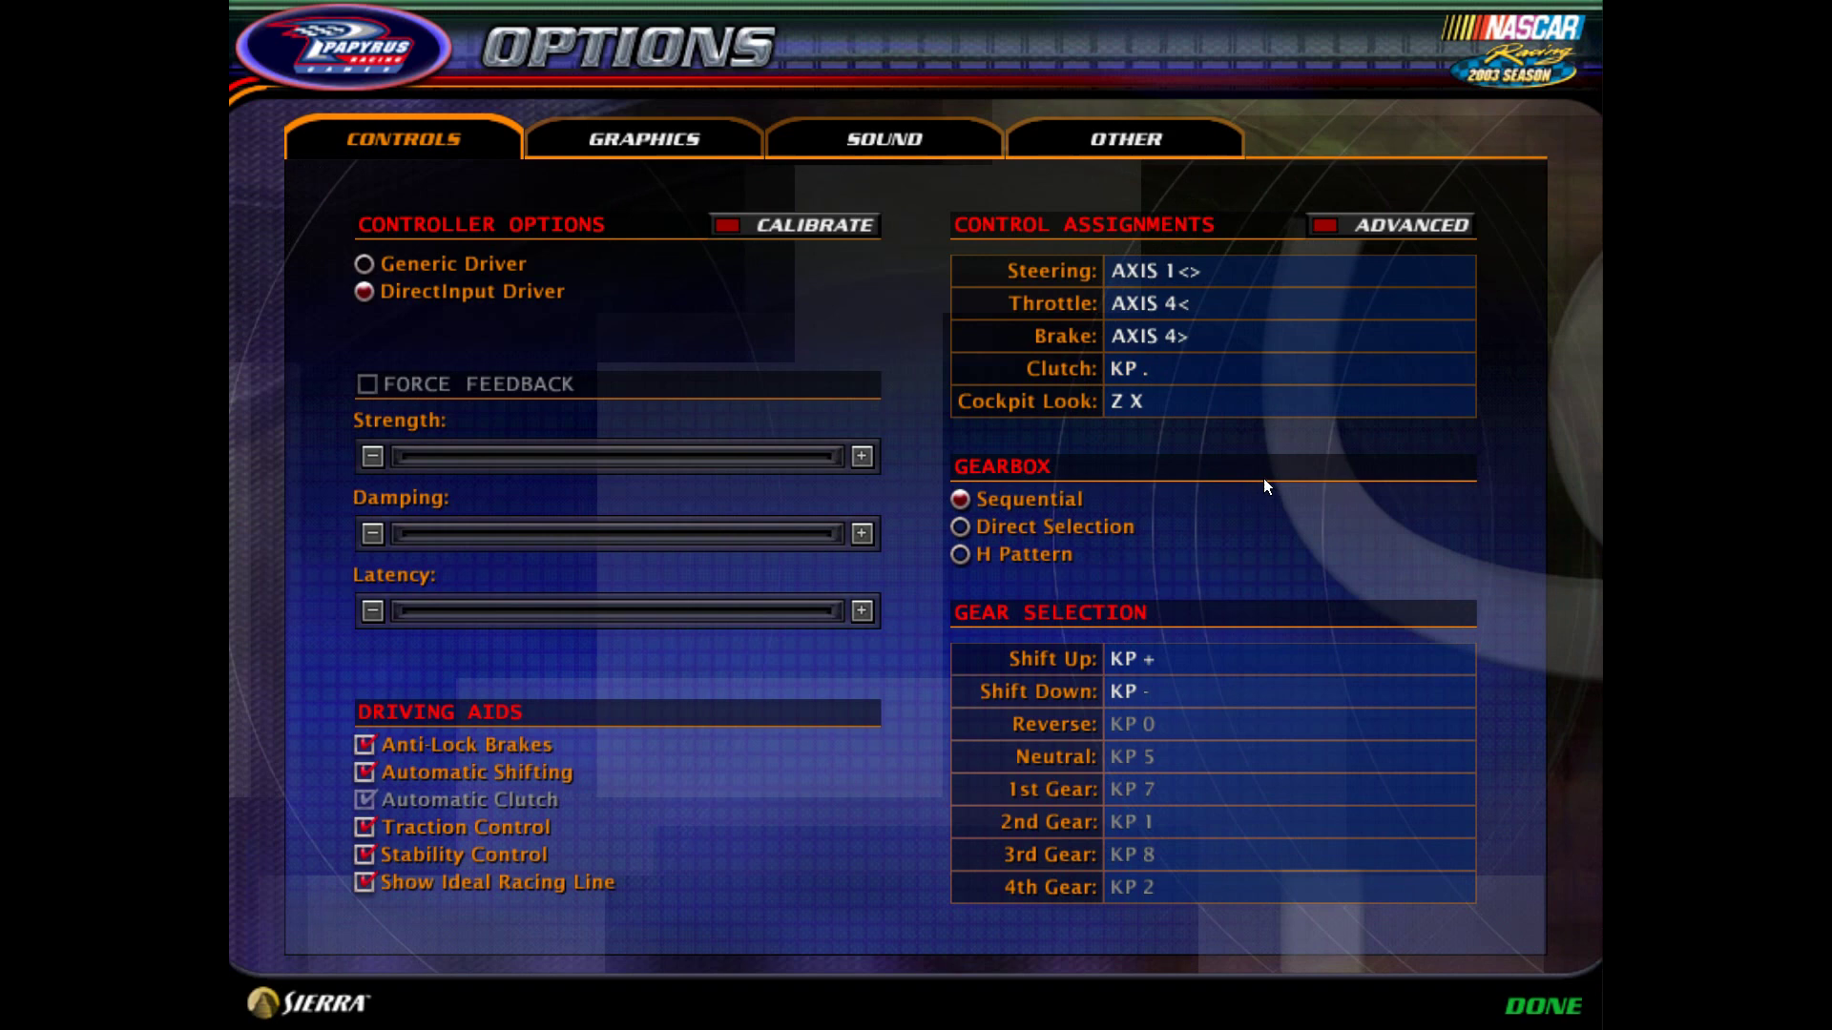
- Turn off Anti-Lock Brakes, Automatic Shifting, Traction Control and Stability Control
{"action": "left_click", "coordinate": [456, 741]}
{"action": "left_click", "coordinate": [426, 765]}
{"action": "left_click", "coordinate": [496, 777]}
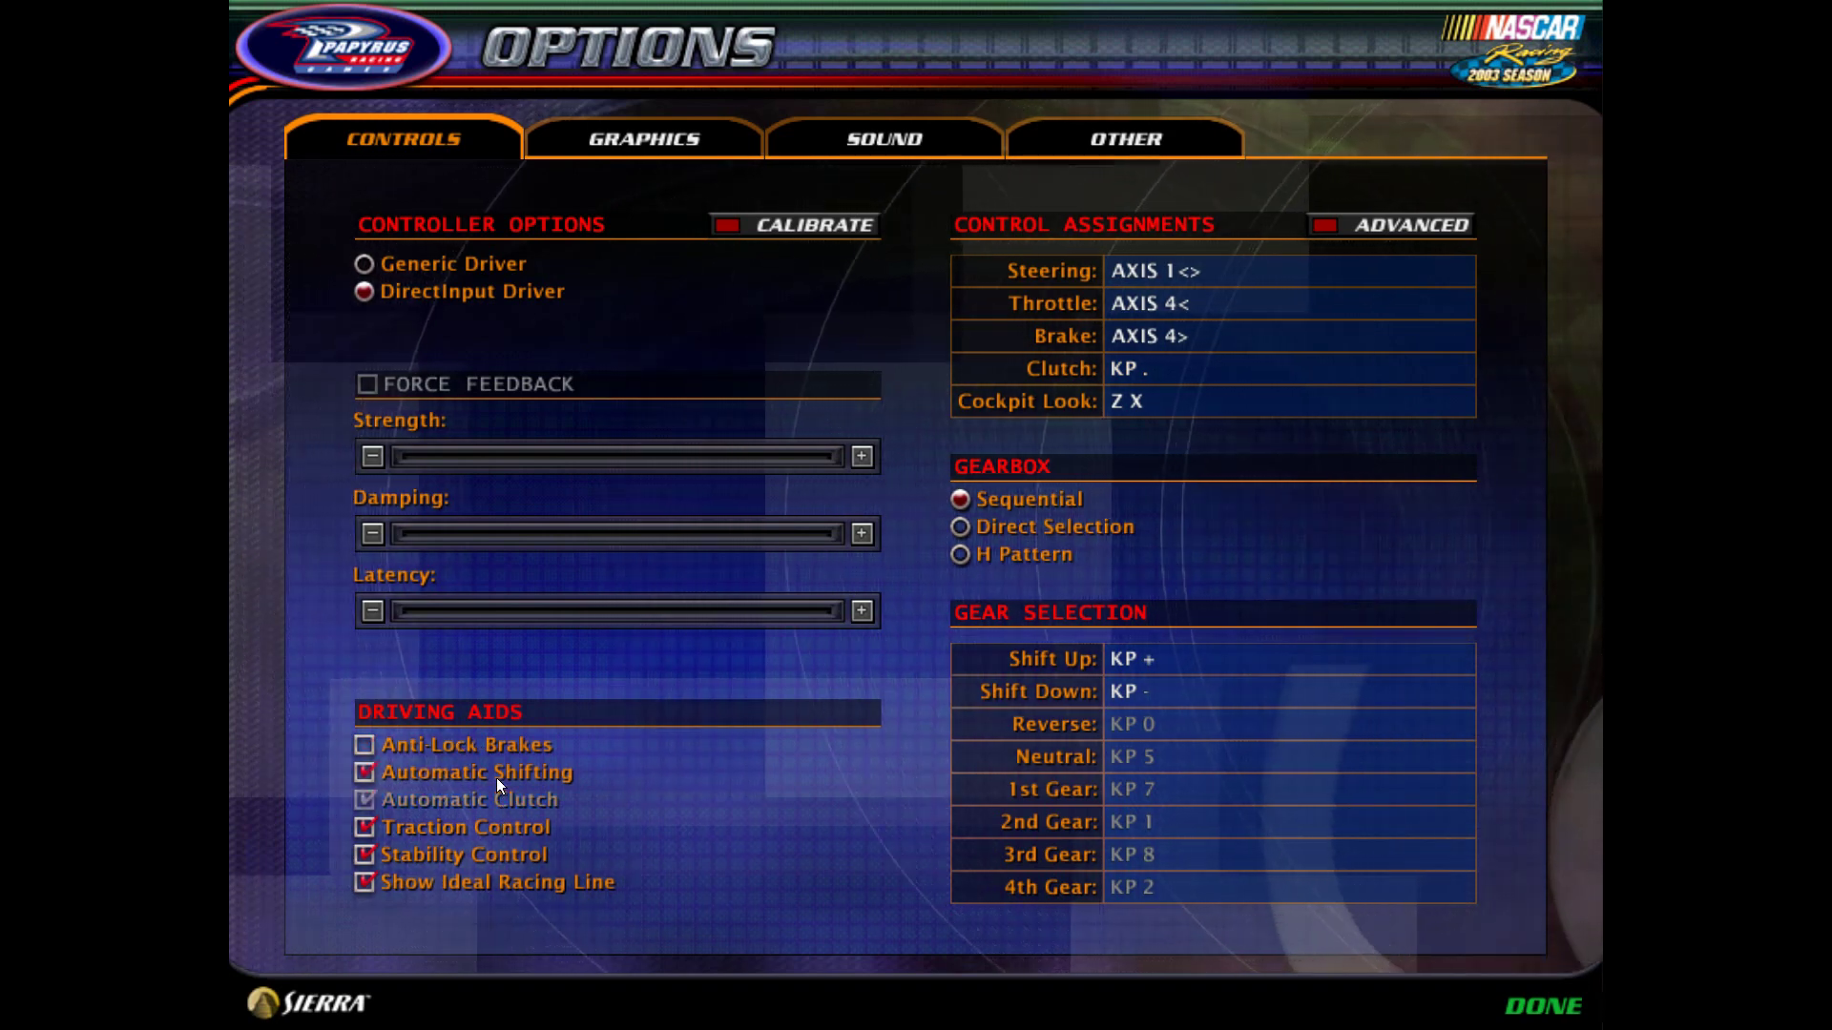
{"action": "left_click", "coordinate": [477, 780]}
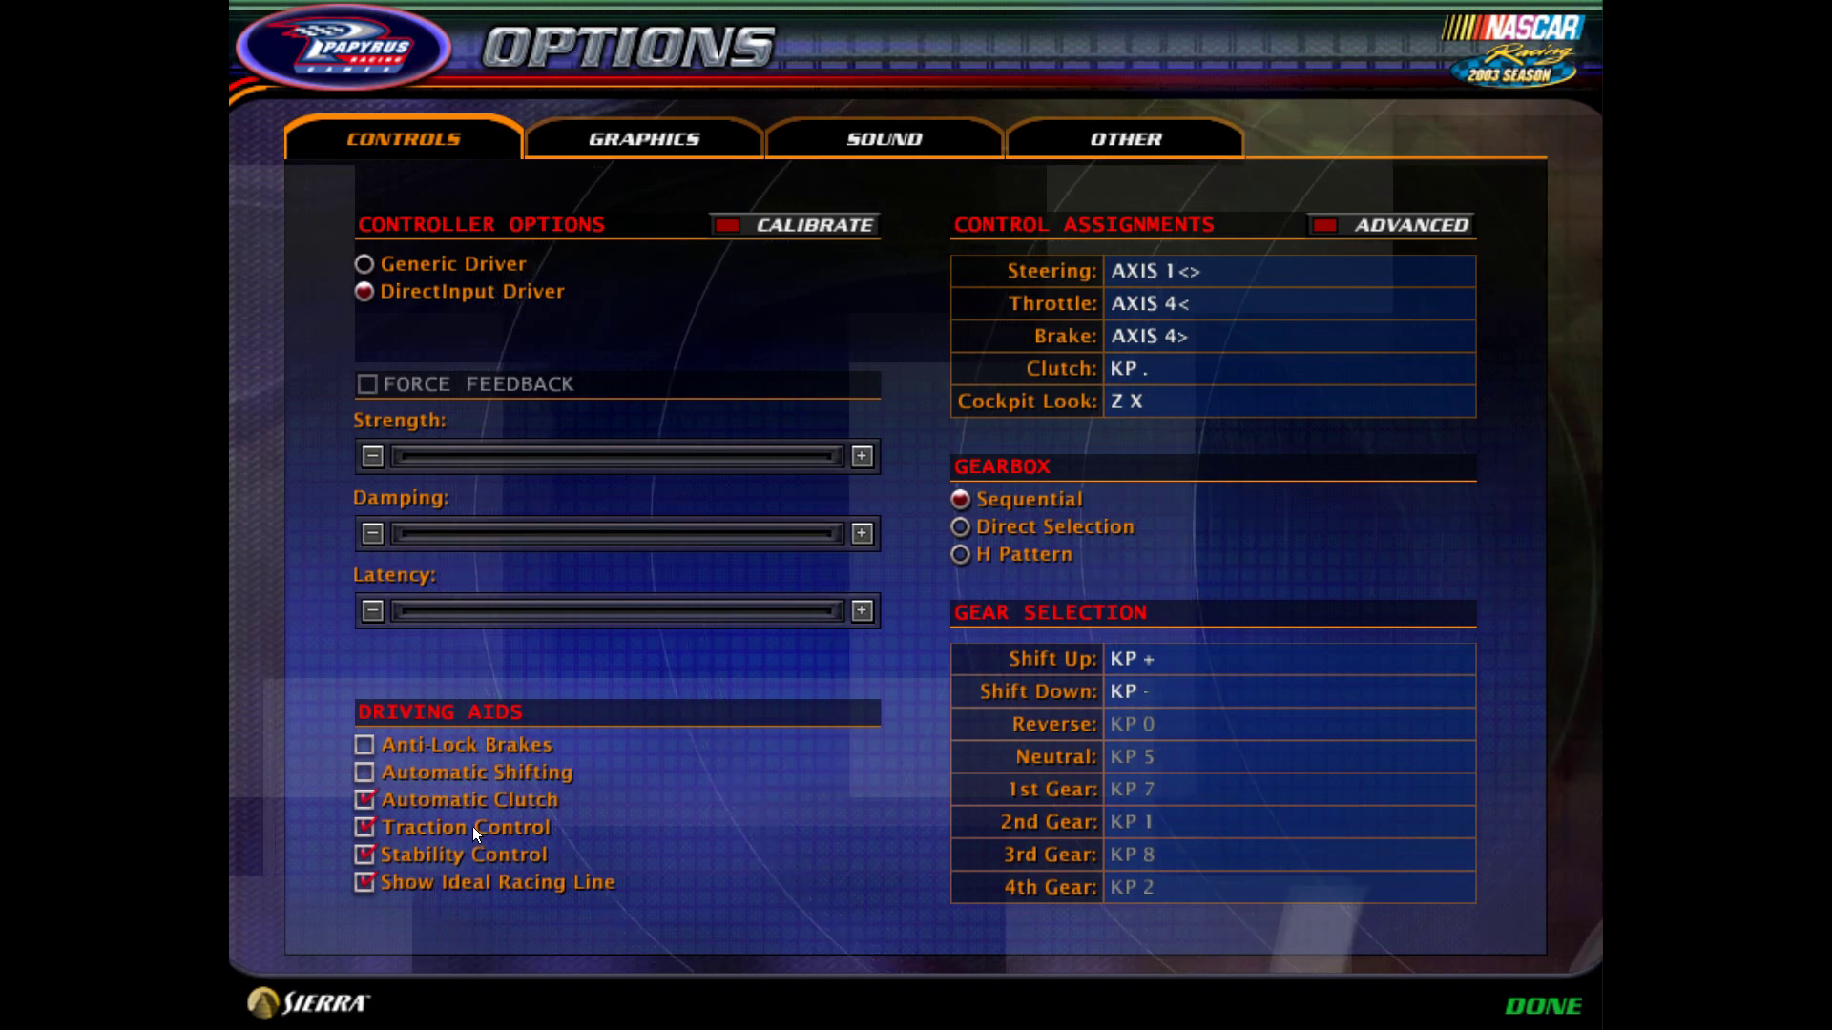
{"action": "left_click", "coordinate": [472, 827]}
{"action": "left_click", "coordinate": [487, 854]}
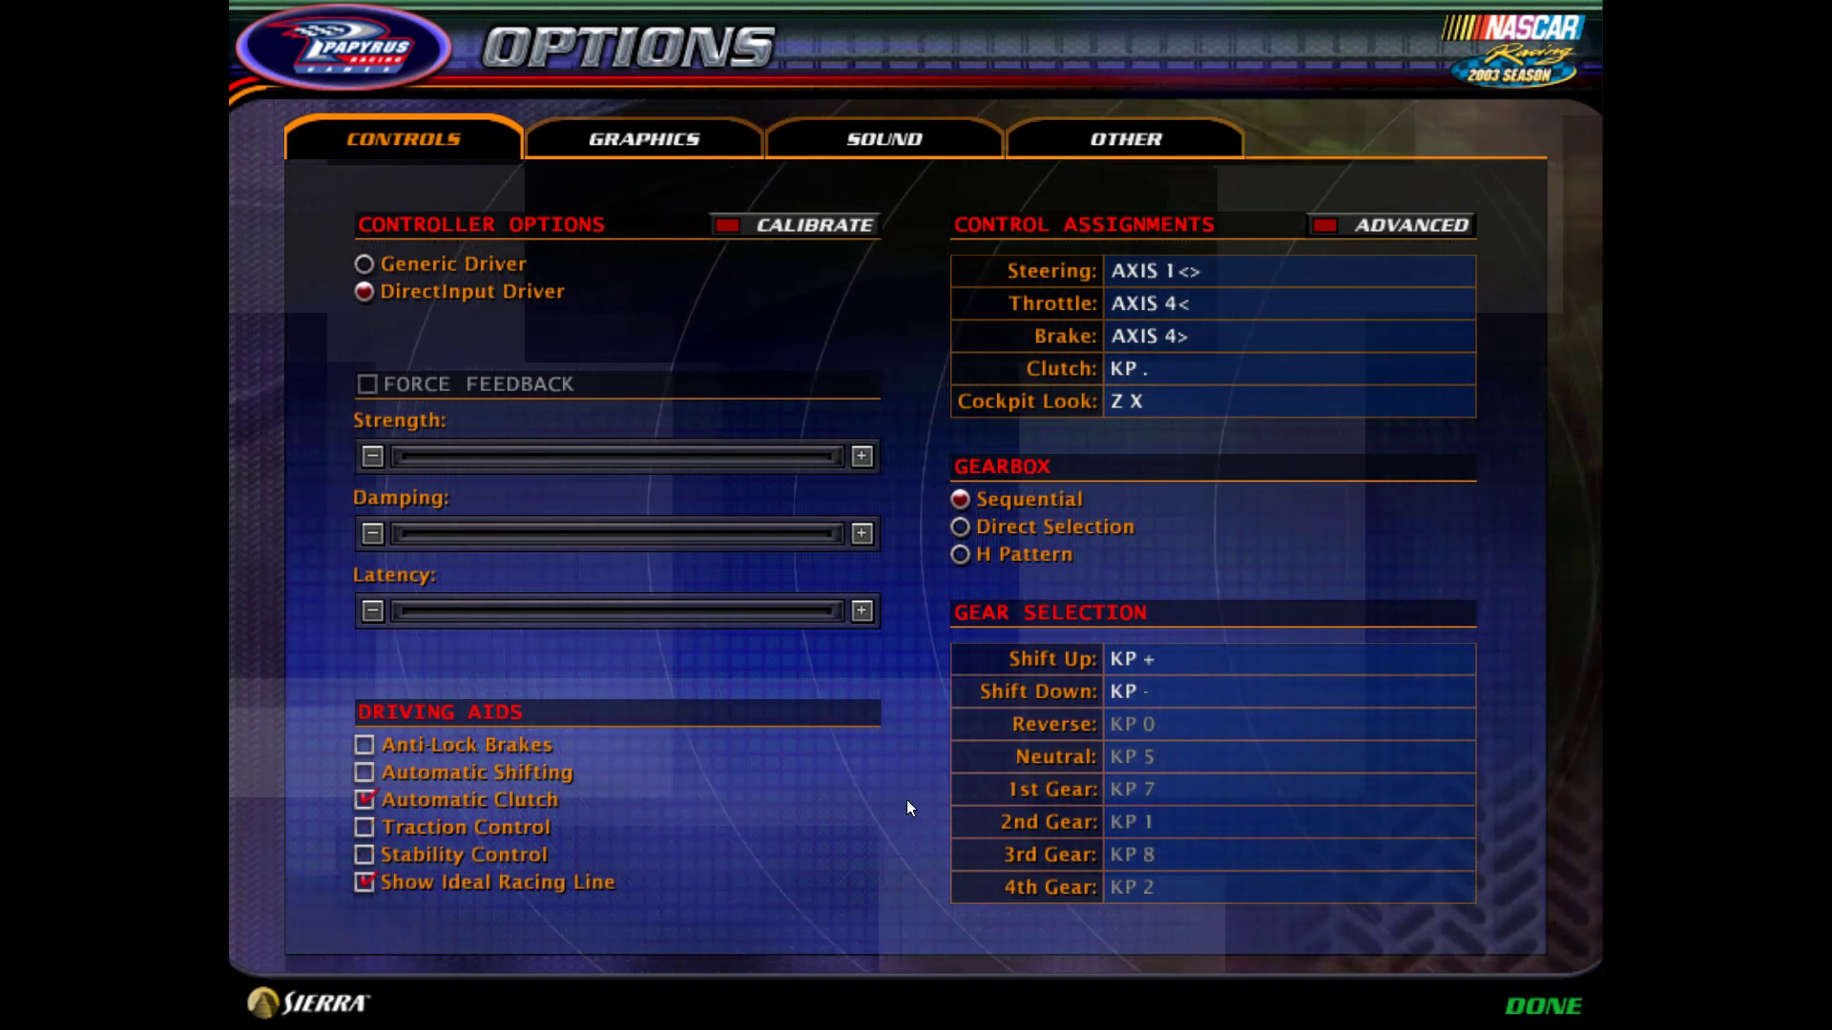
- Map Shift Up to Button 5 and Shift Down to Button 4, then leave options
{"action": "left_click", "coordinate": [1164, 660]}
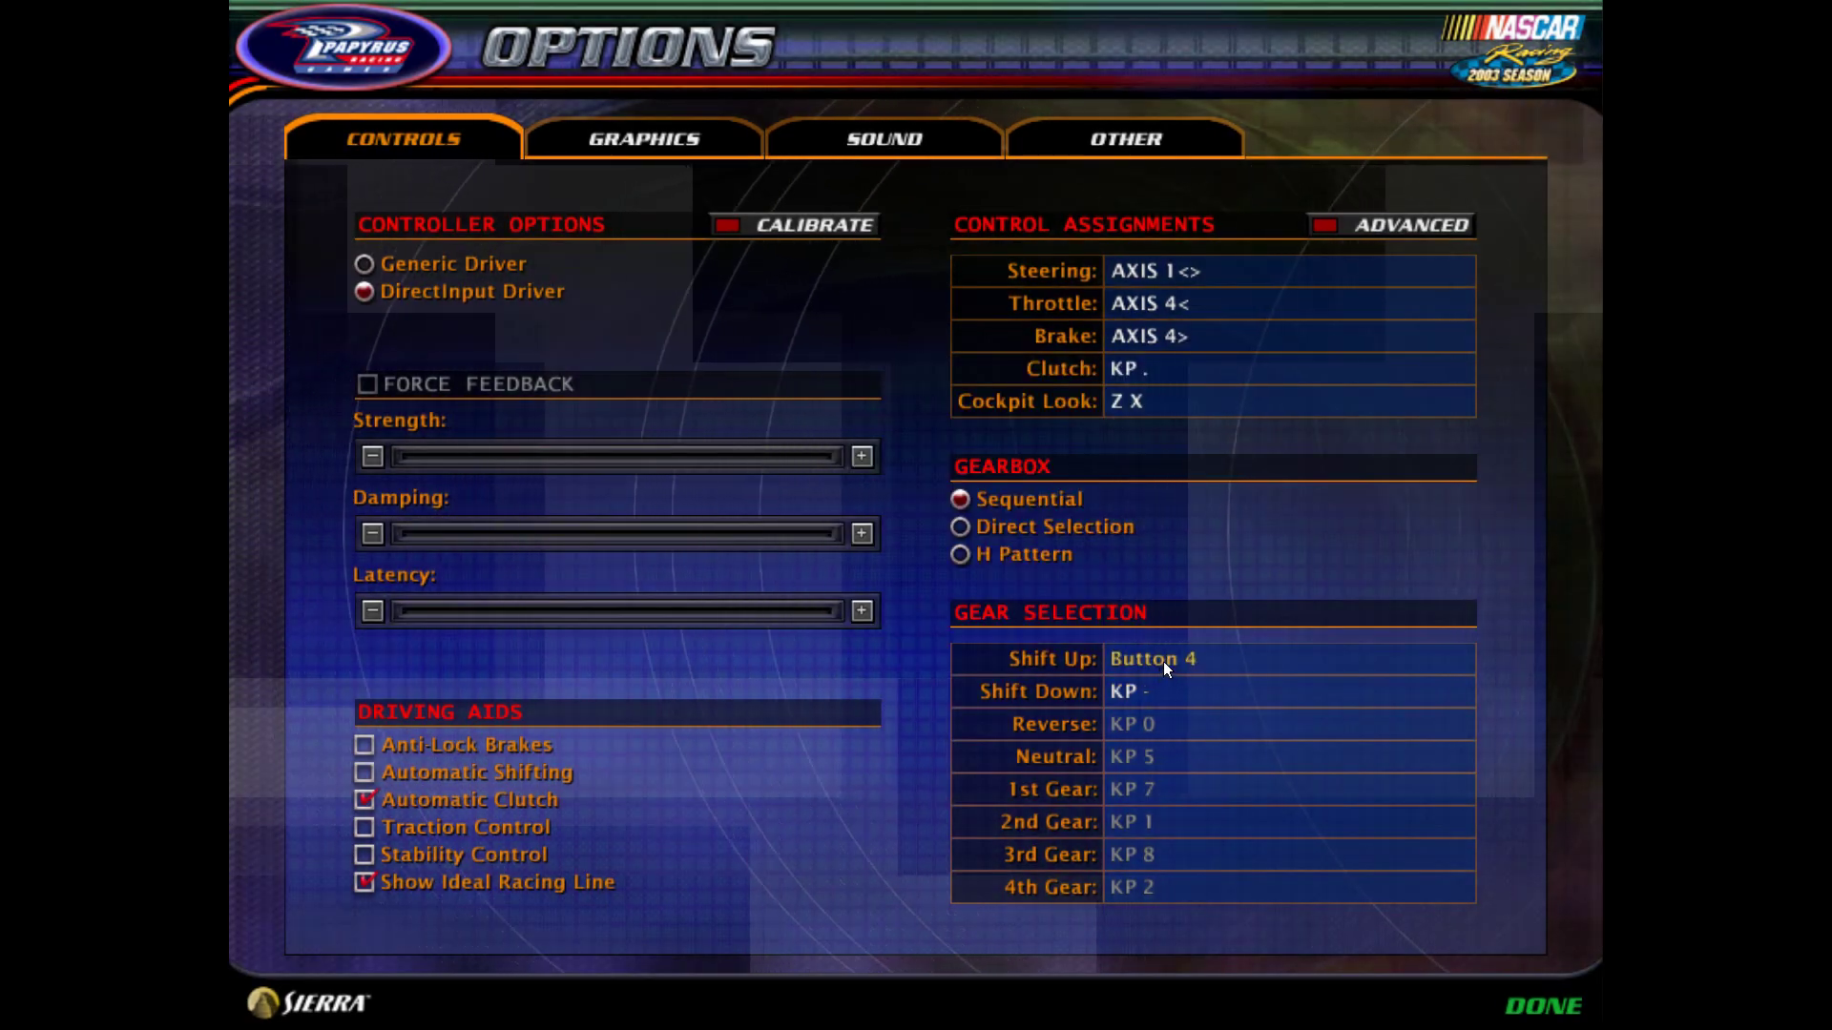
{"action": "left_click", "coordinate": [1164, 661]}
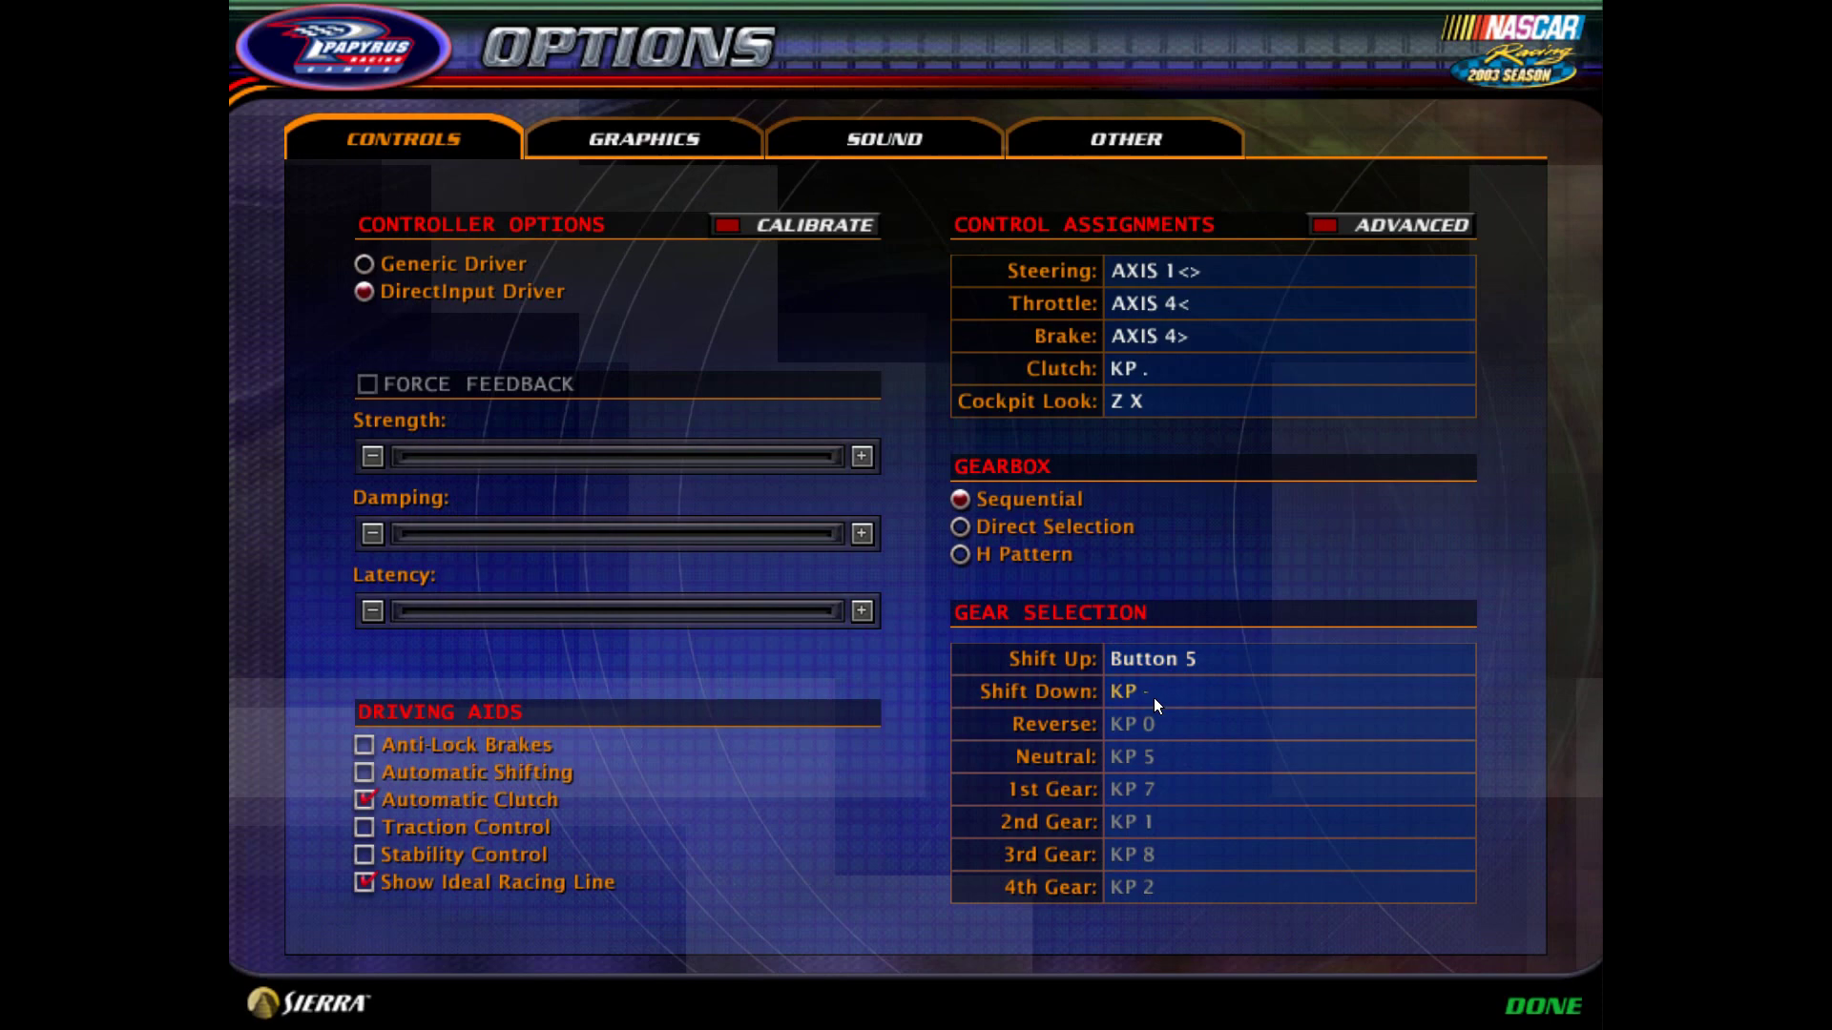
{"action": "left_click", "coordinate": [1153, 696]}
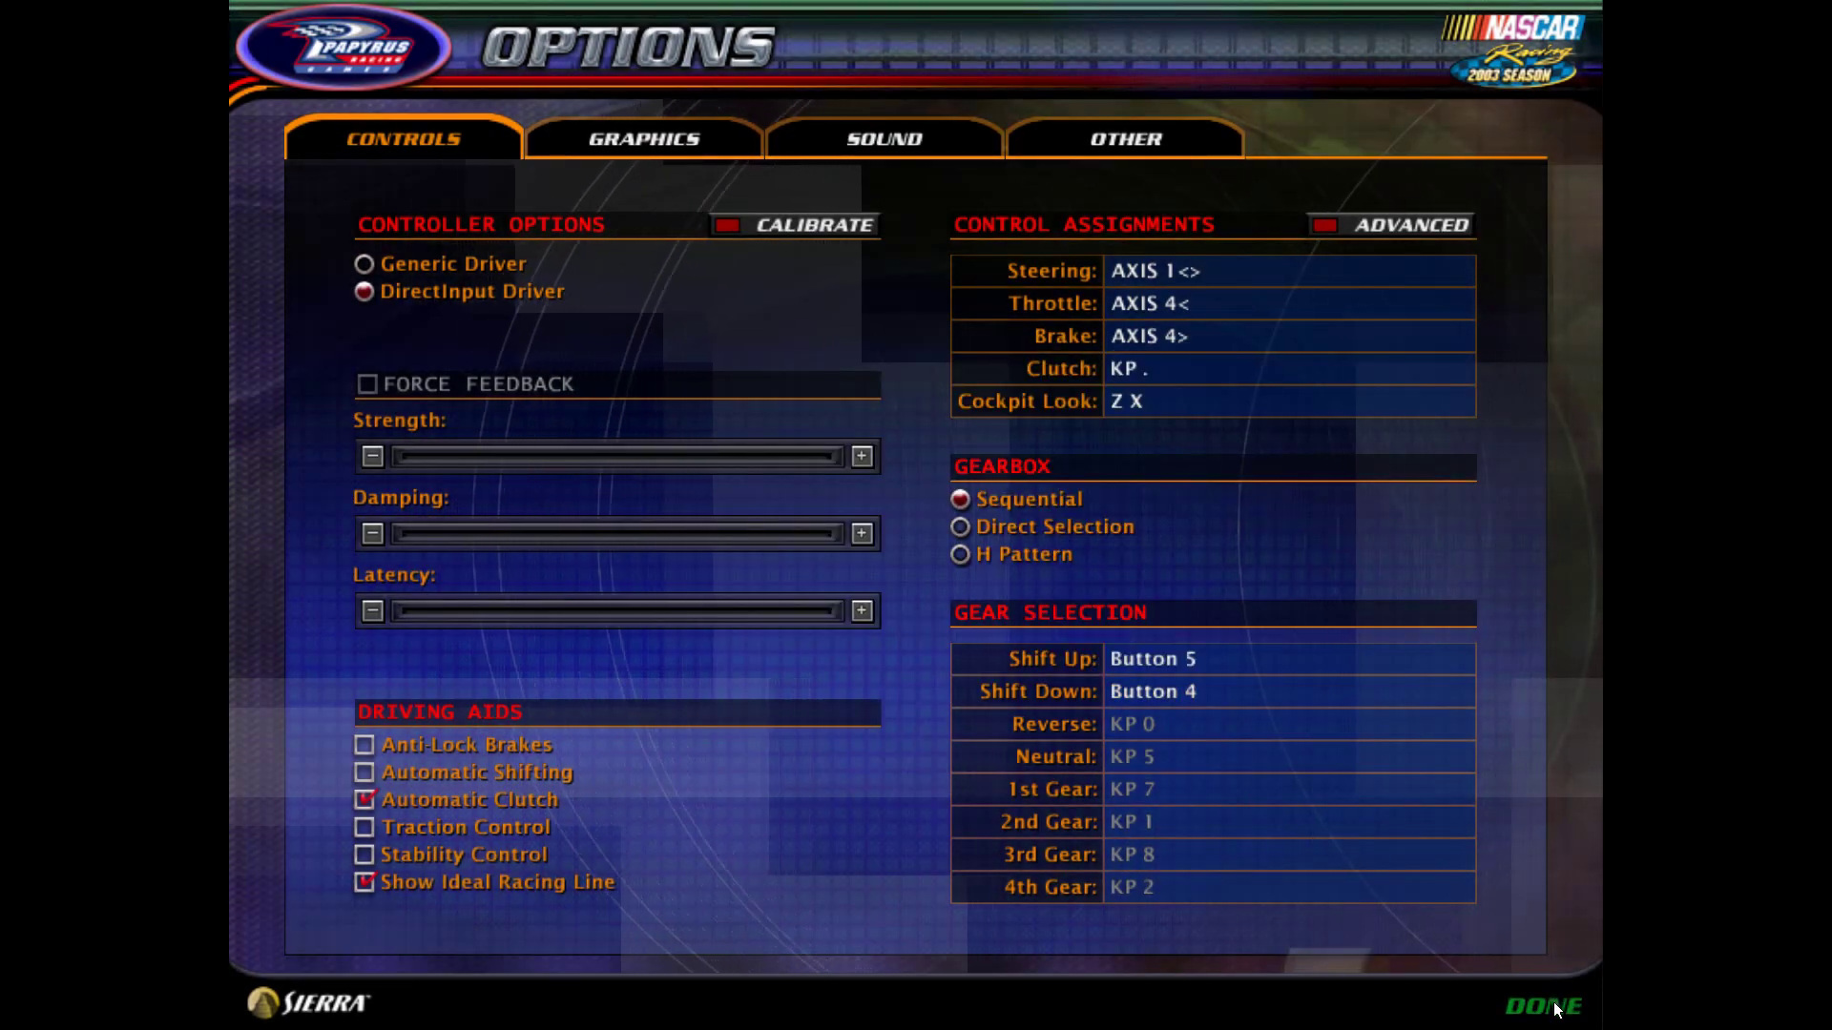
{"action": "left_click", "coordinate": [1555, 1004]}
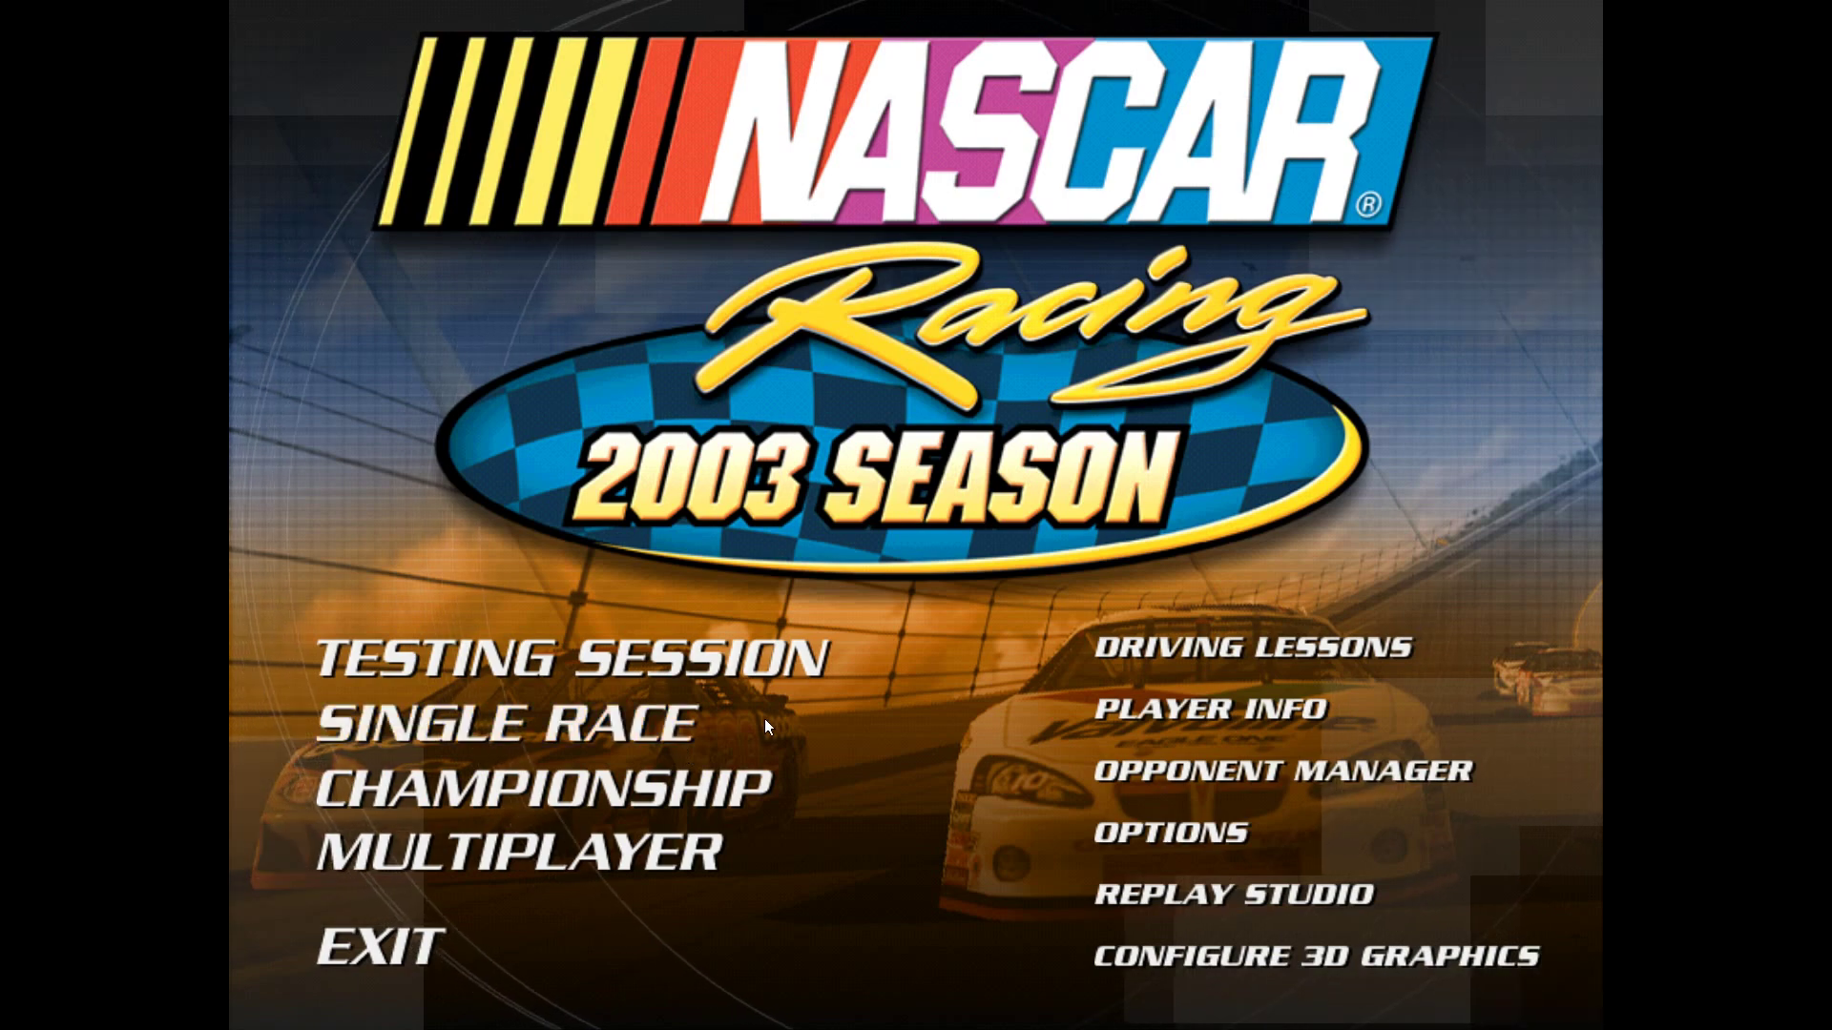
- Start a single race weekend at Daytona and get in the car for practice
{"action": "left_click", "coordinate": [711, 730]}
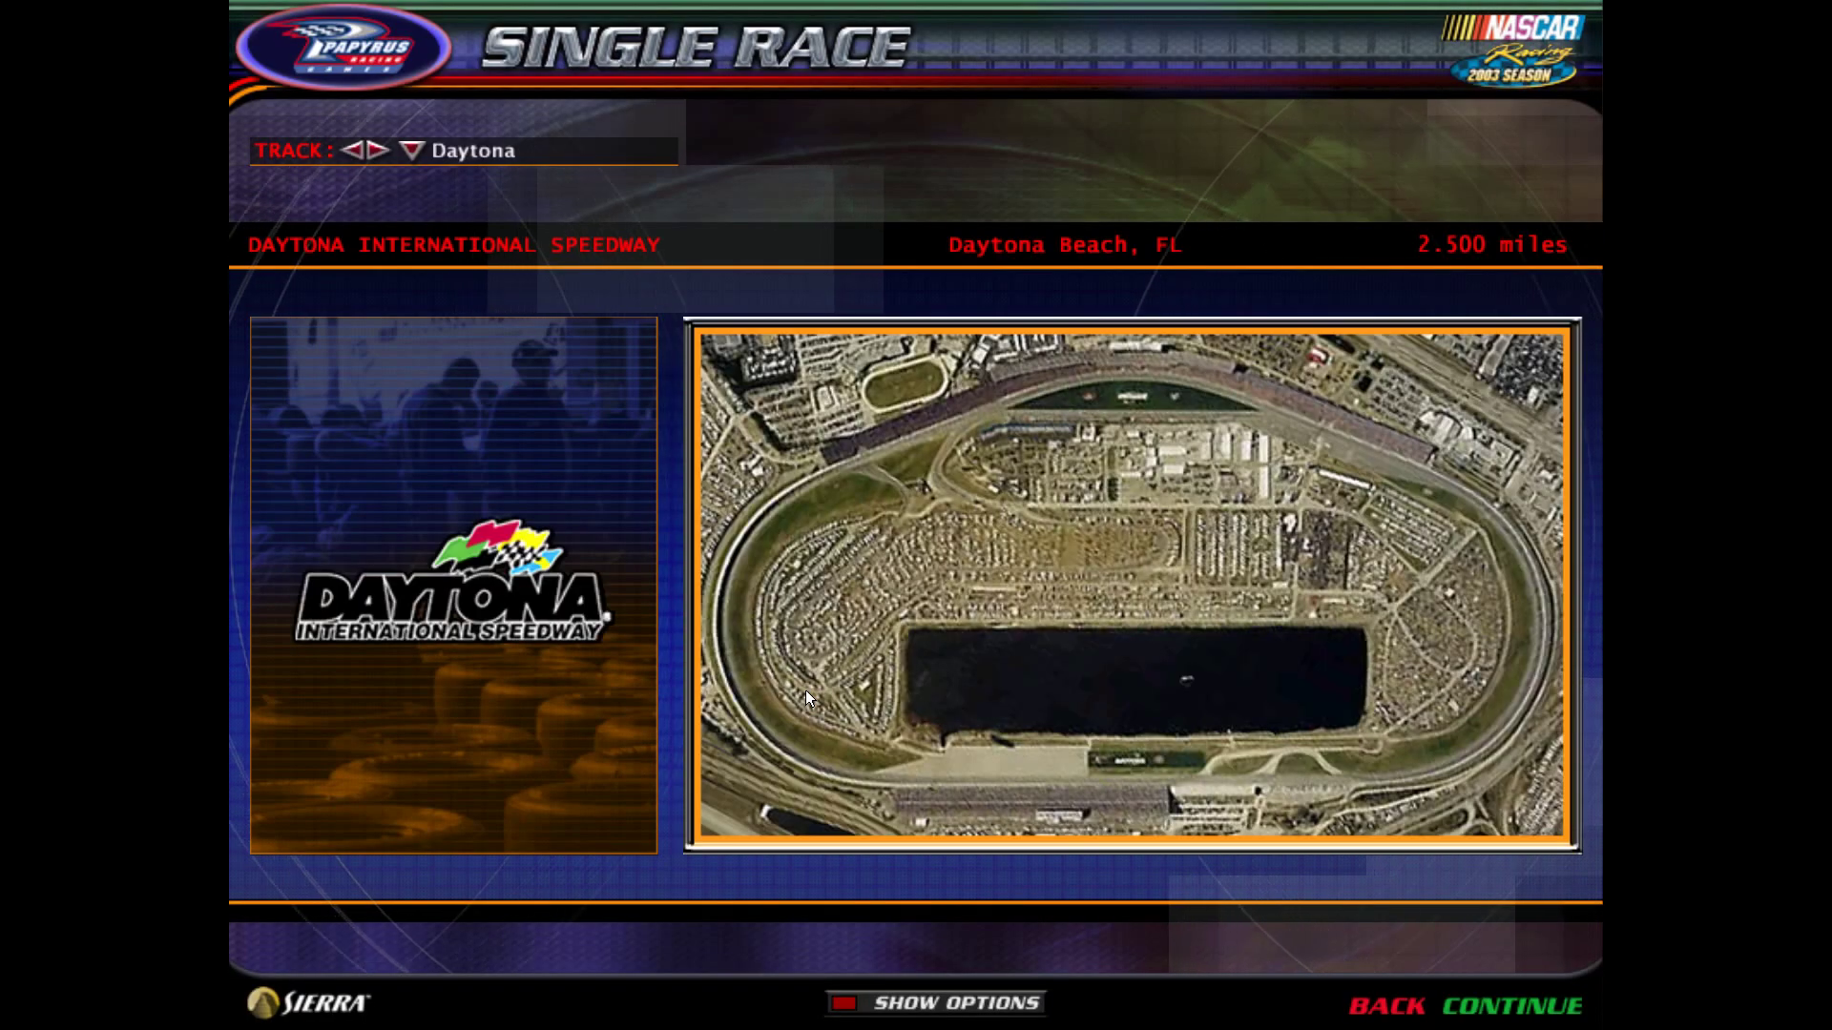
{"action": "left_click", "coordinate": [1498, 1002]}
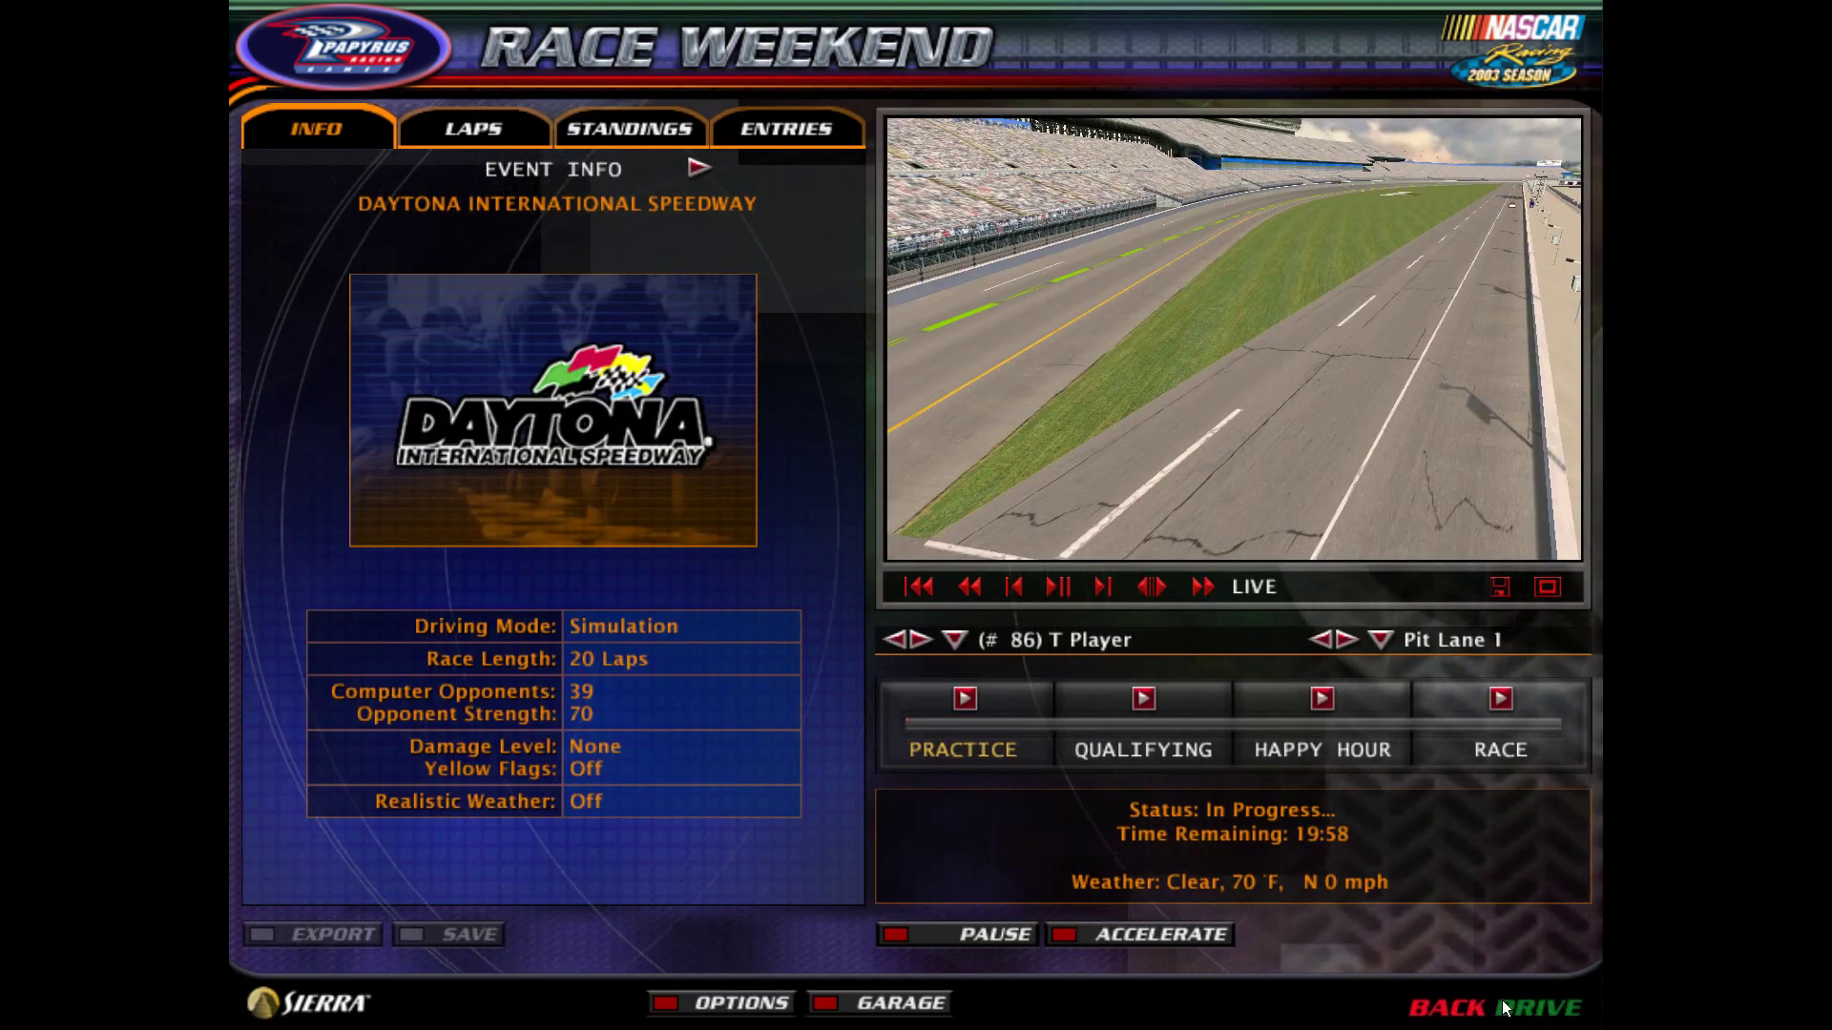
{"action": "left_click", "coordinate": [1555, 1010]}
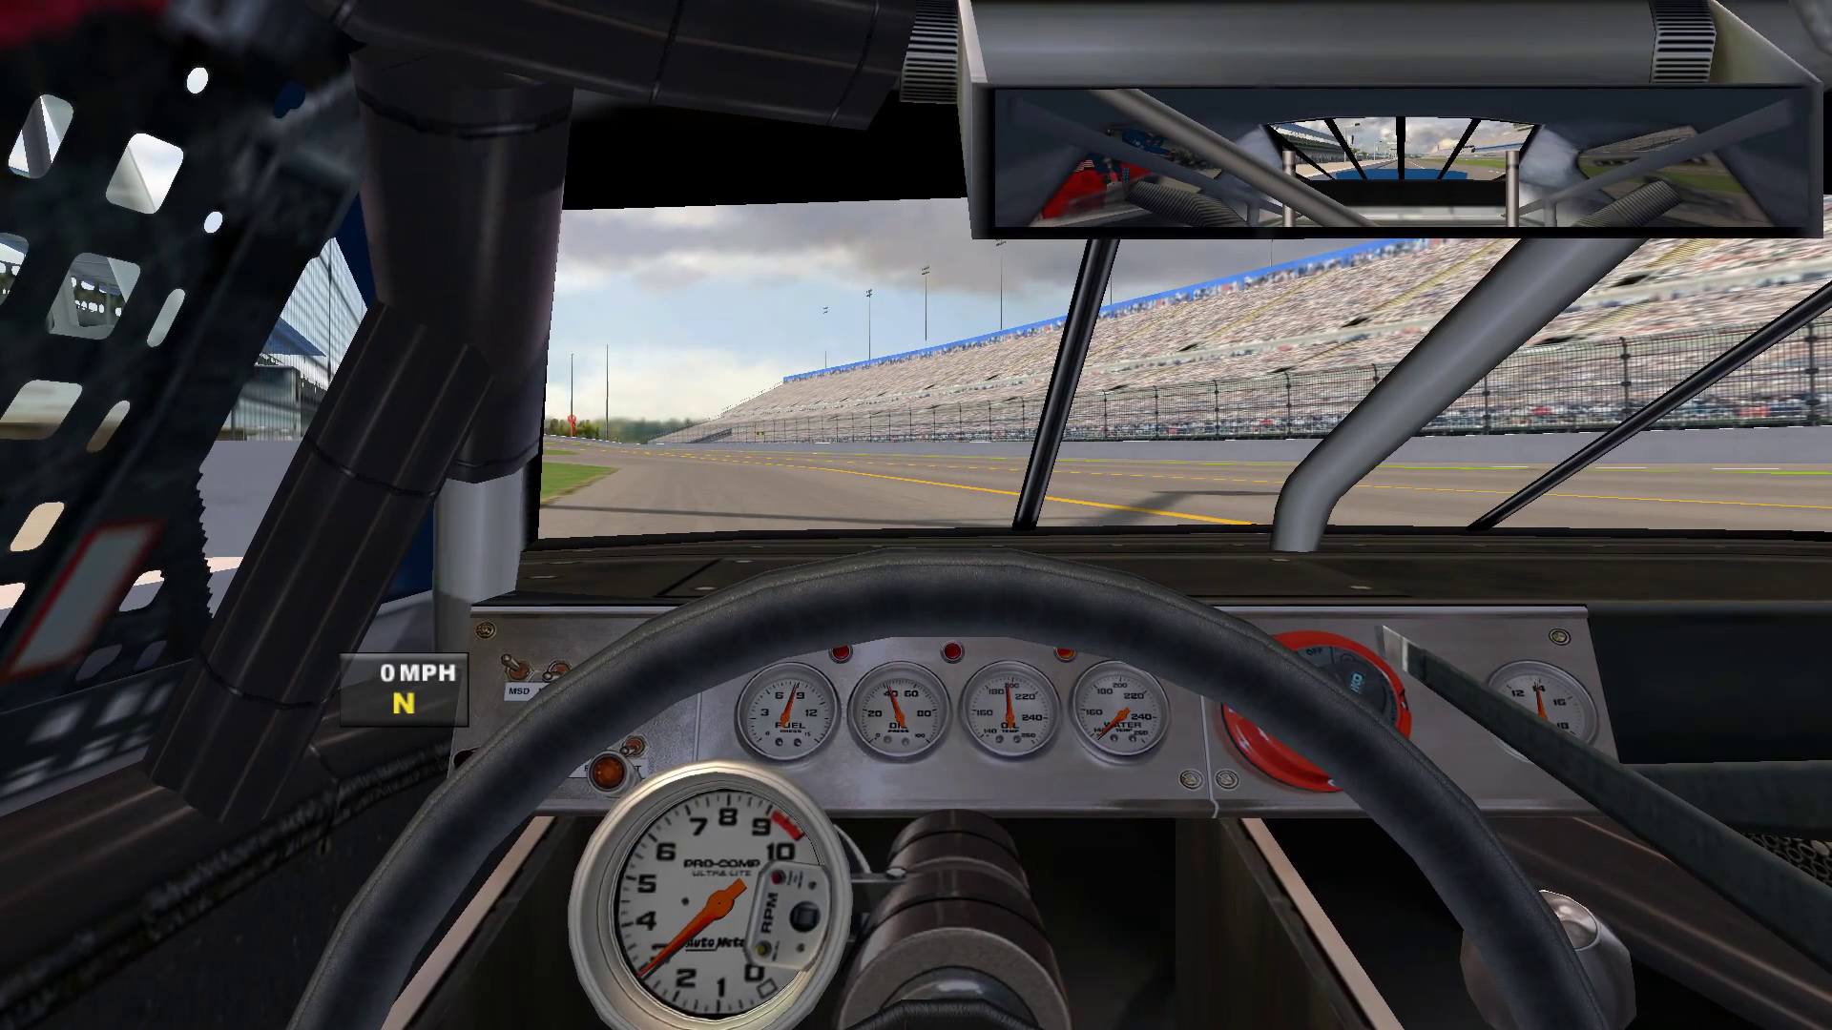
- Check the standings and fuel panels, then switch to the chase camera
{"action": "key", "text": "F2"}
{"action": "key", "text": "F4"}
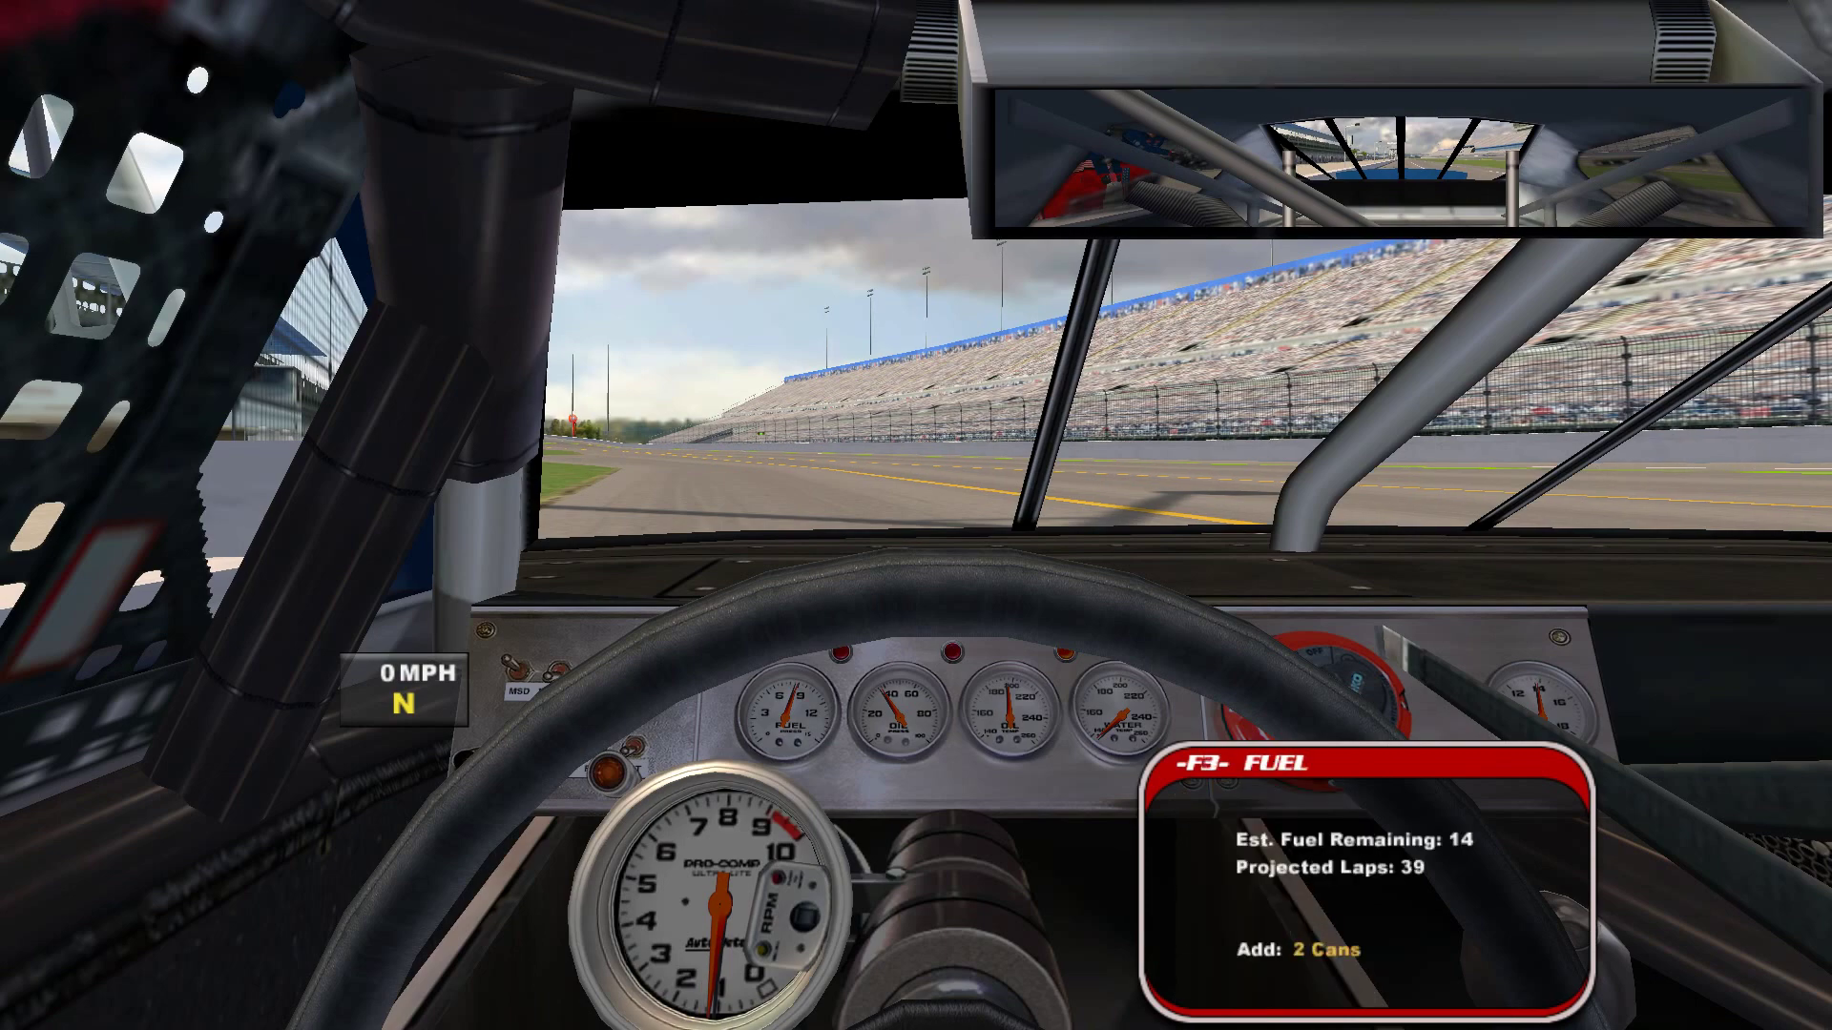
{"action": "key", "text": "F2"}
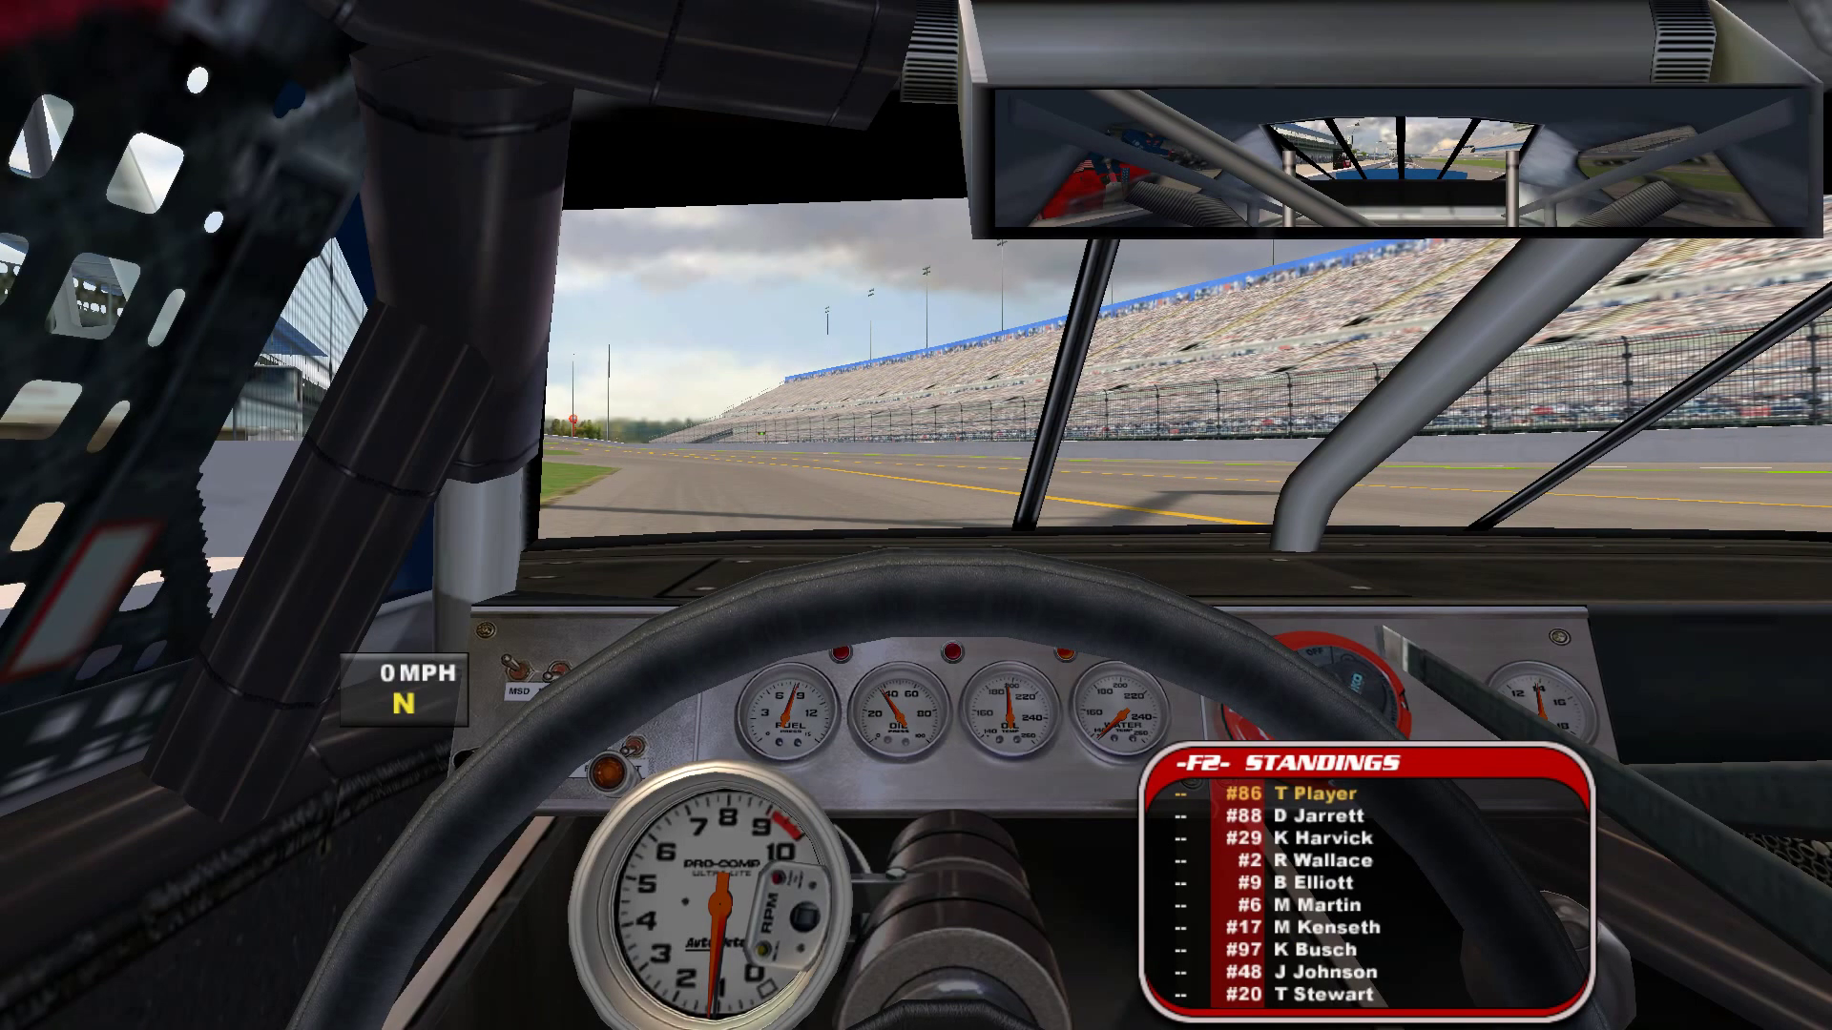
{"action": "key", "text": "c"}
{"action": "key", "text": "c"}
{"action": "key", "text": "c"}
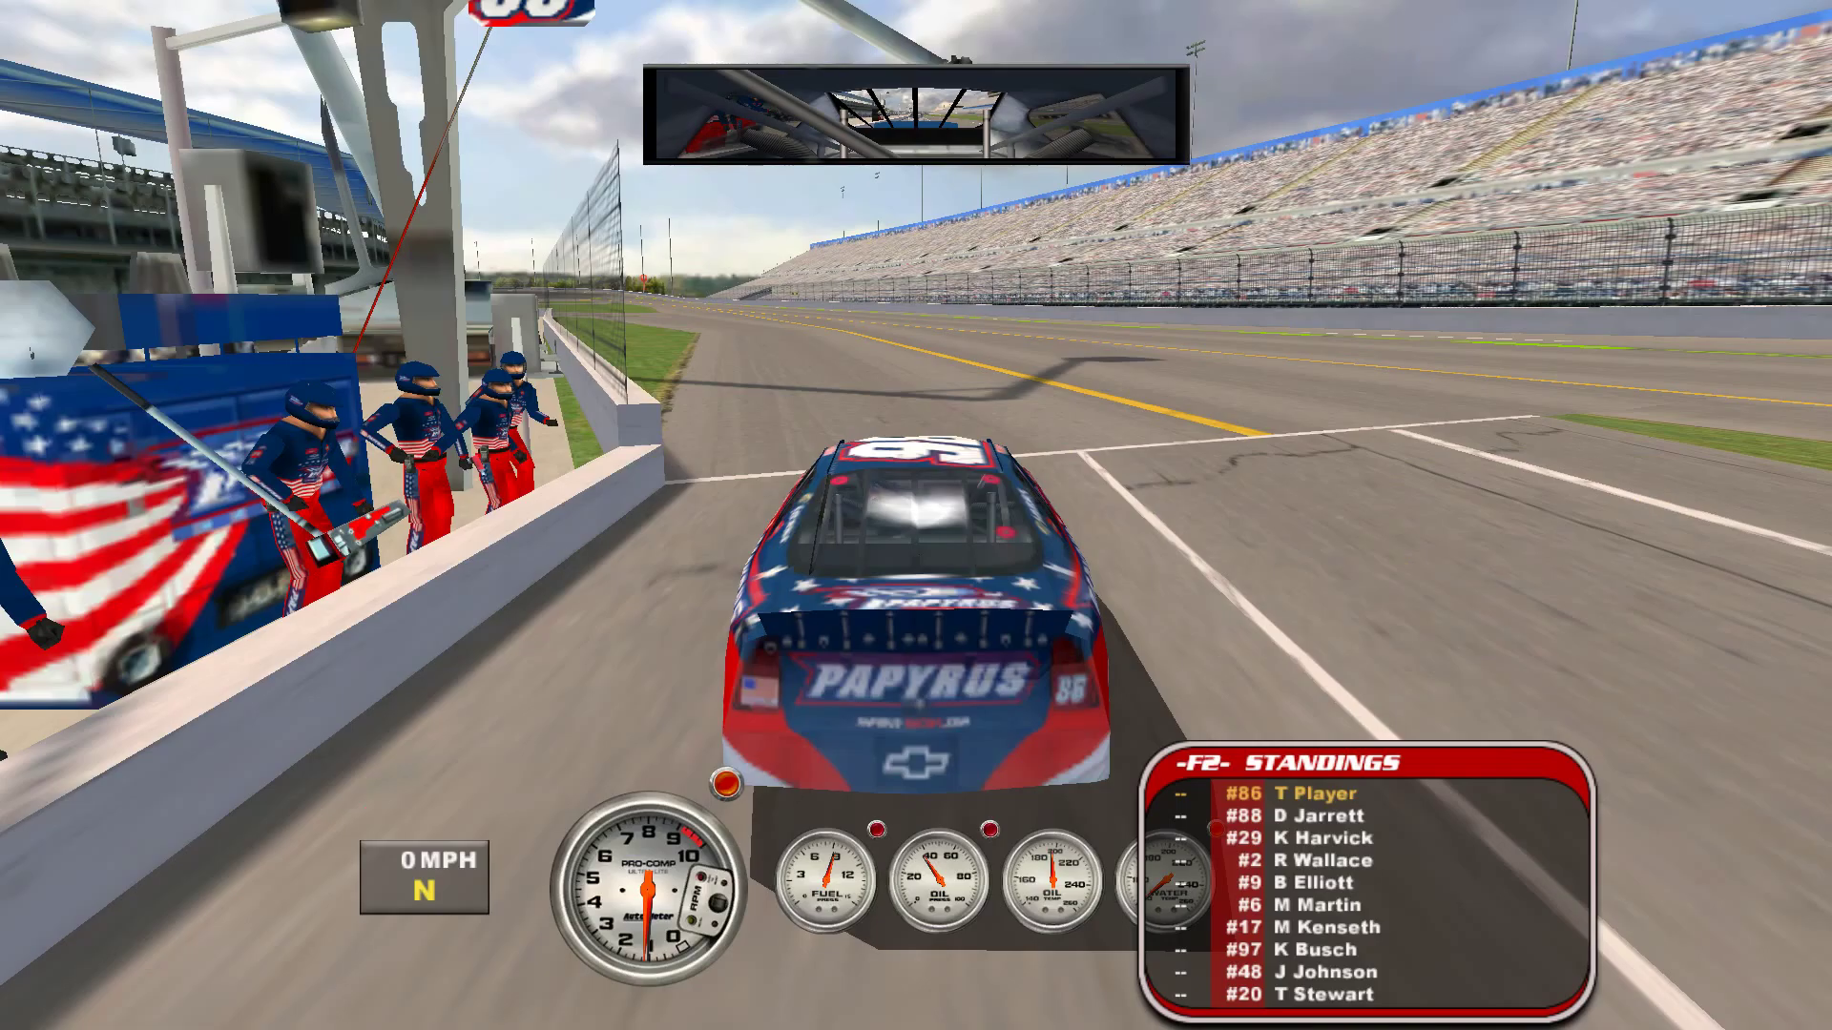
{"action": "key", "text": "c"}
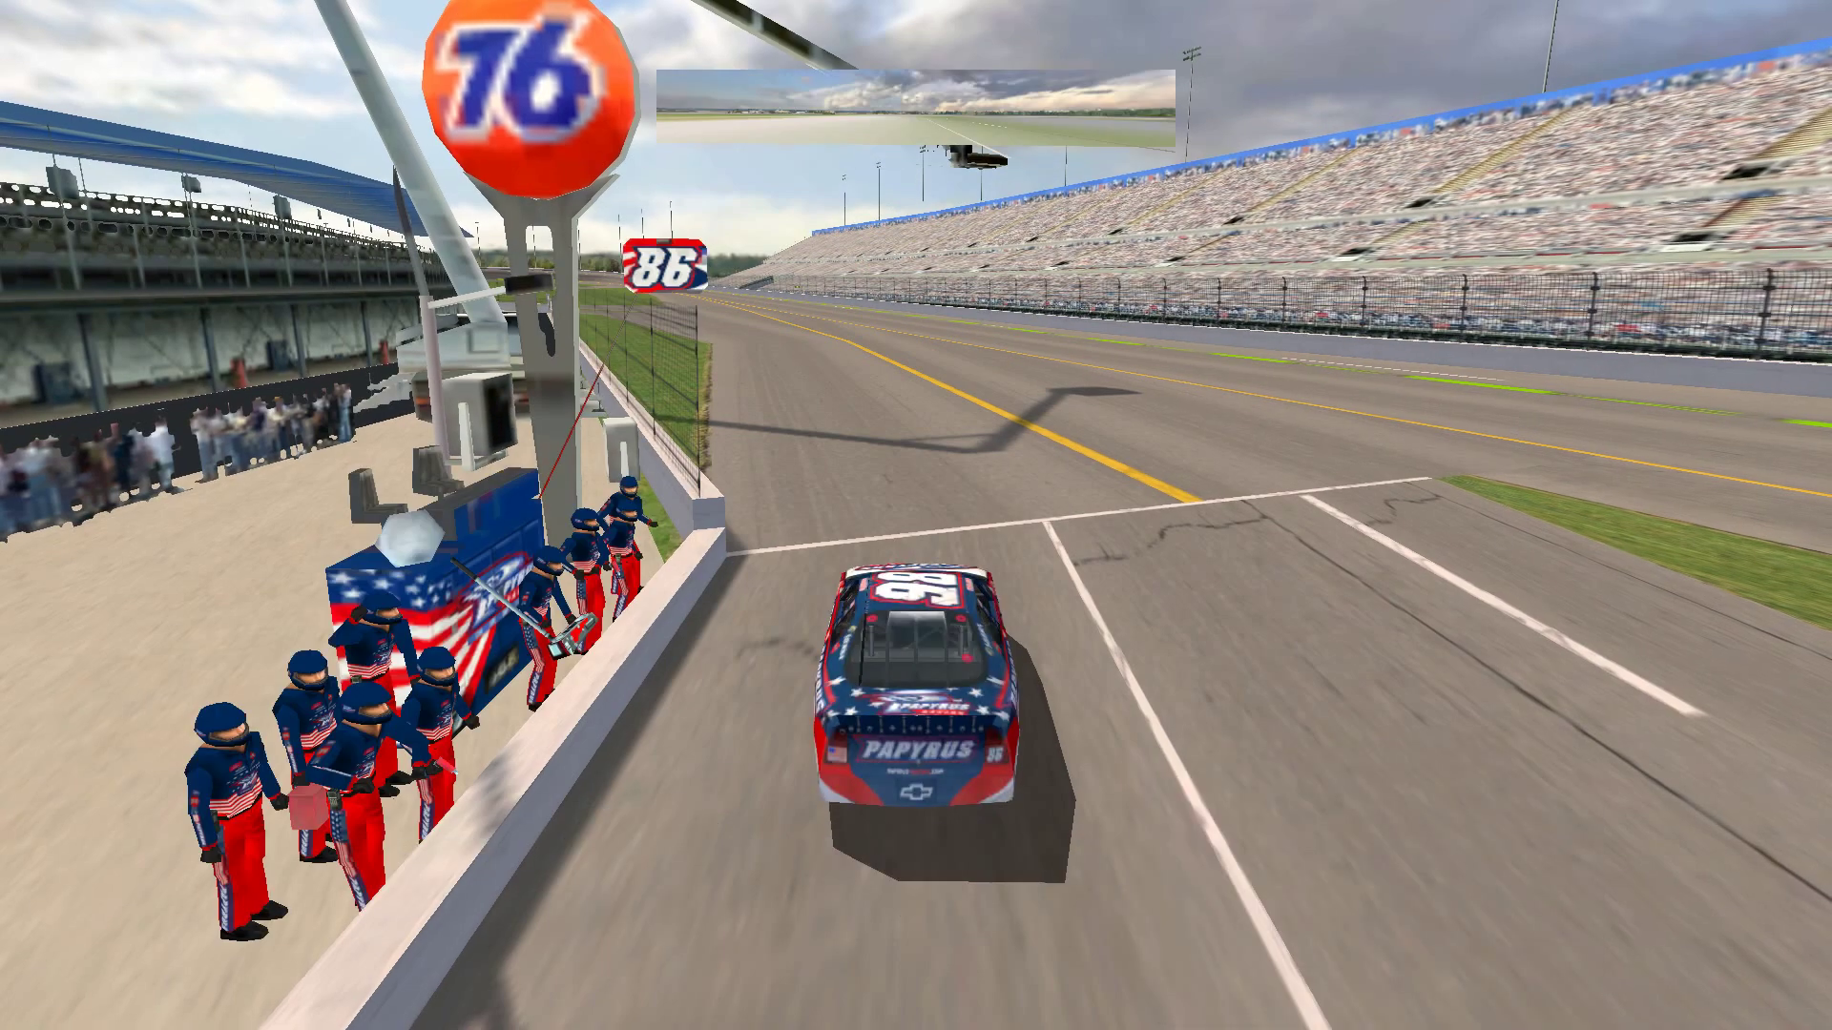
- Drive the #86 car down pit road and out onto the Daytona track
{"action": "key", "text": "c"}
{"action": "key", "text": "c"}
{"action": "key", "text": "c"}
{"action": "key", "text": "c"}
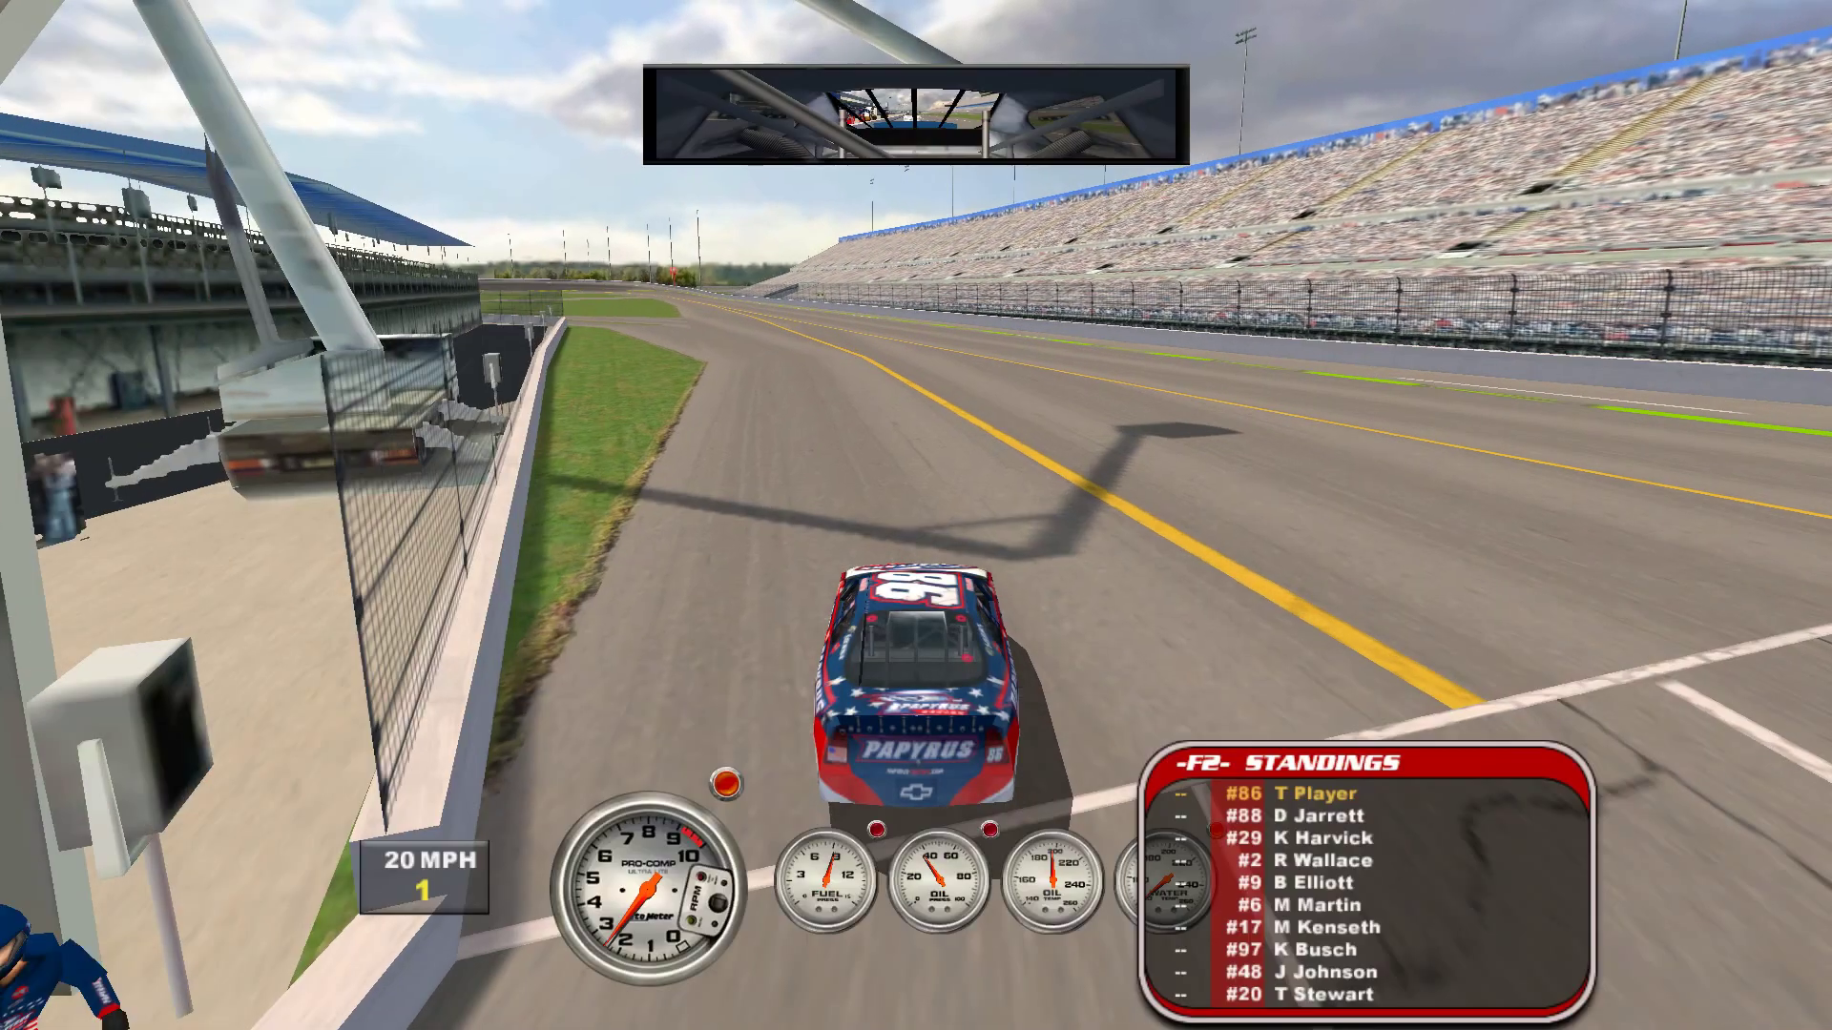
{"action": "key", "text": "Up"}
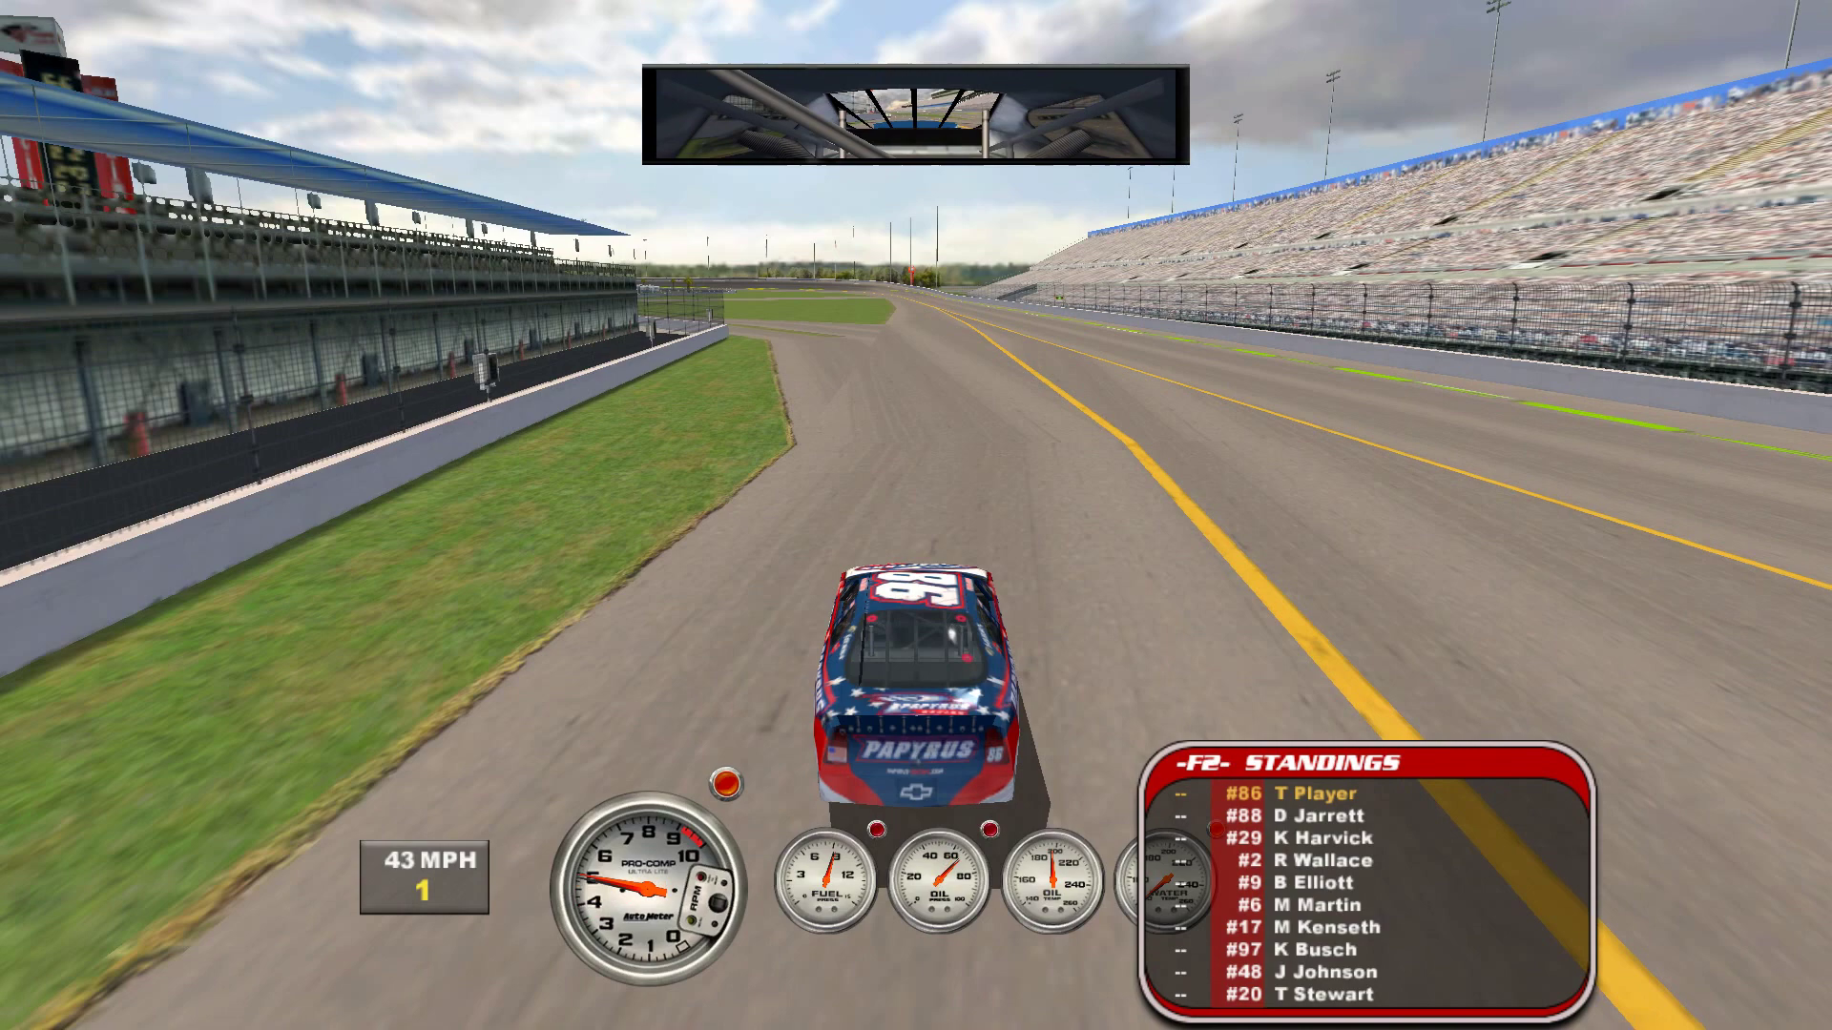
{"action": "key", "text": "Up"}
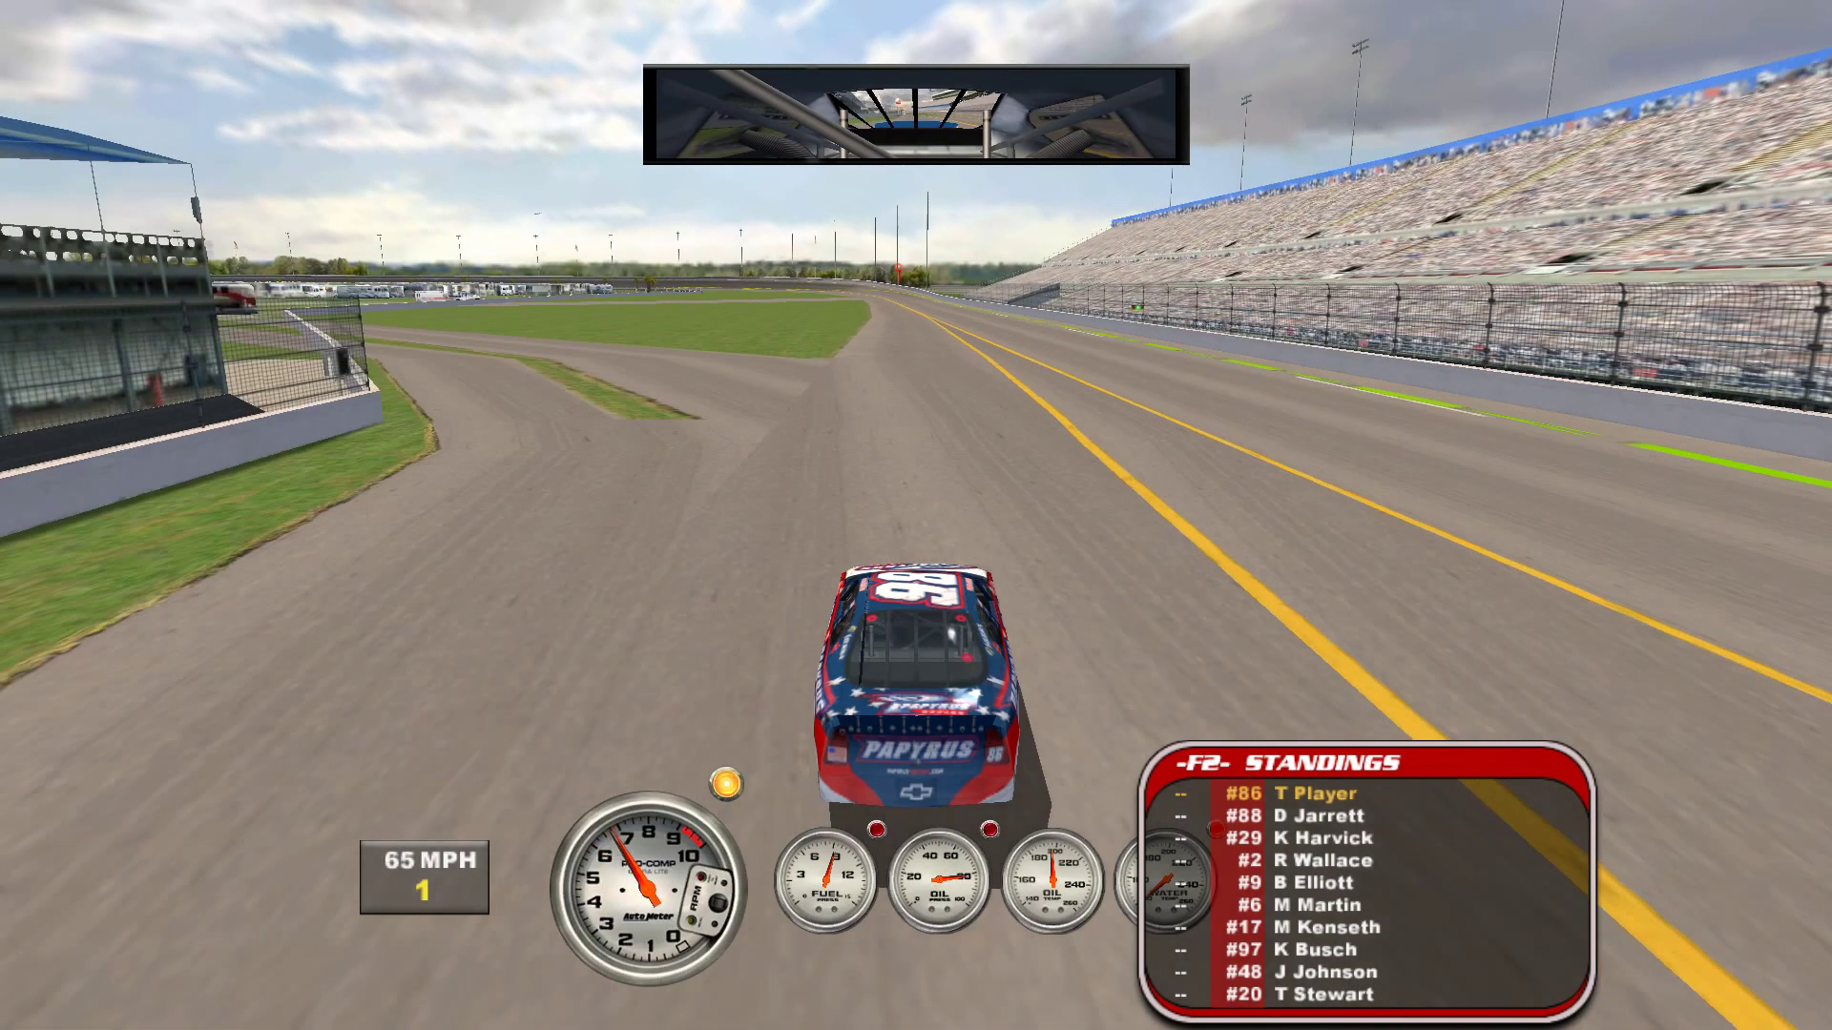
{"action": "key", "text": "Up"}
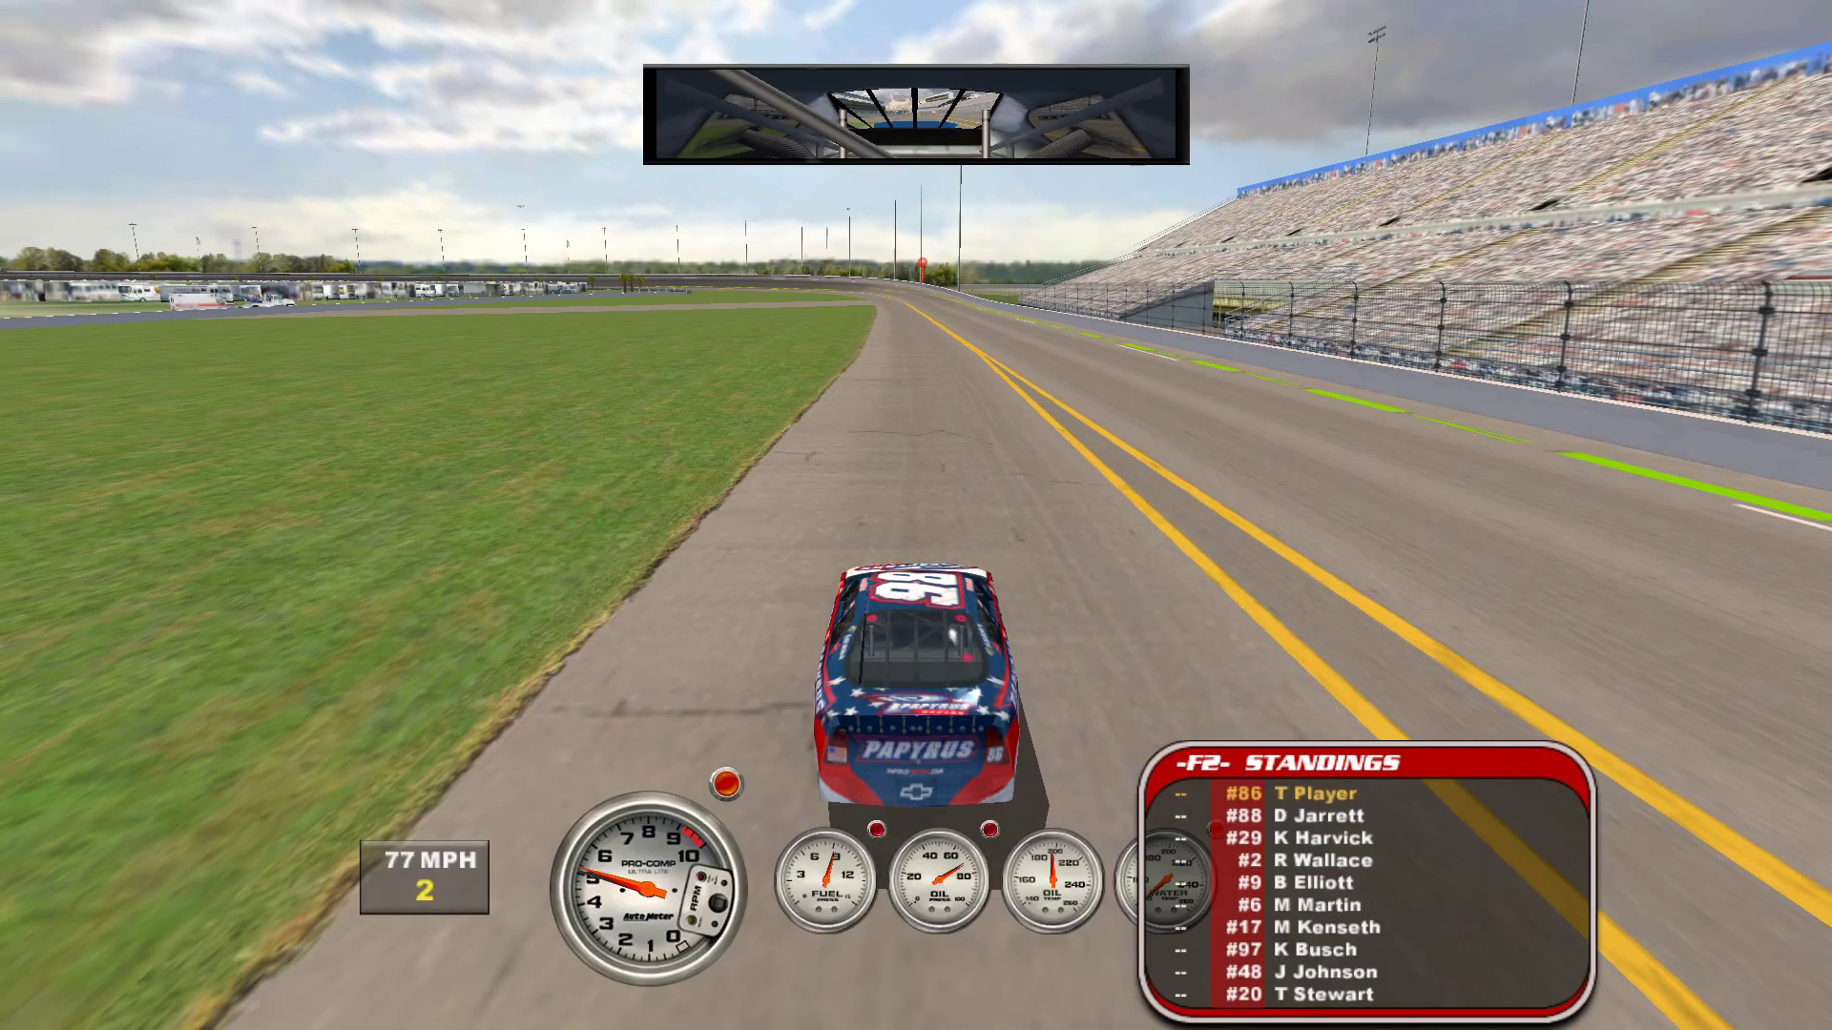
{"action": "key", "text": "Up"}
{"action": "key", "text": "Up"}
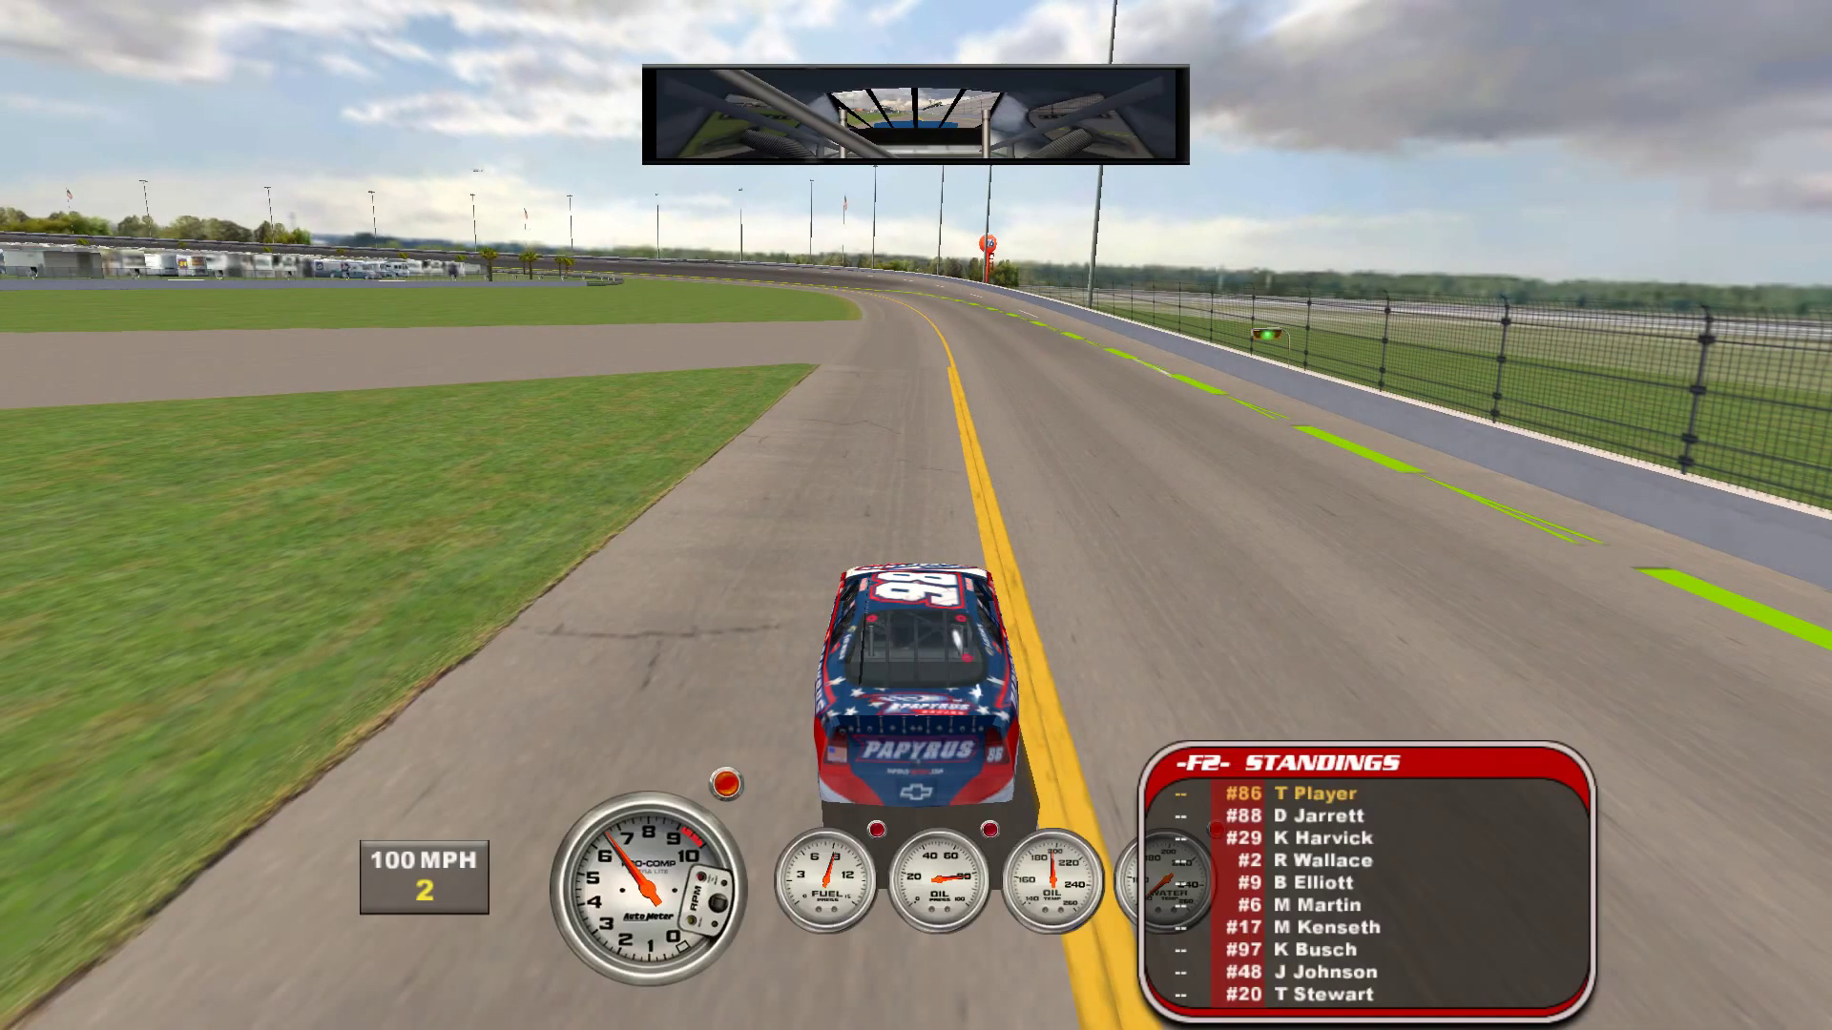
{"action": "key", "text": "Up"}
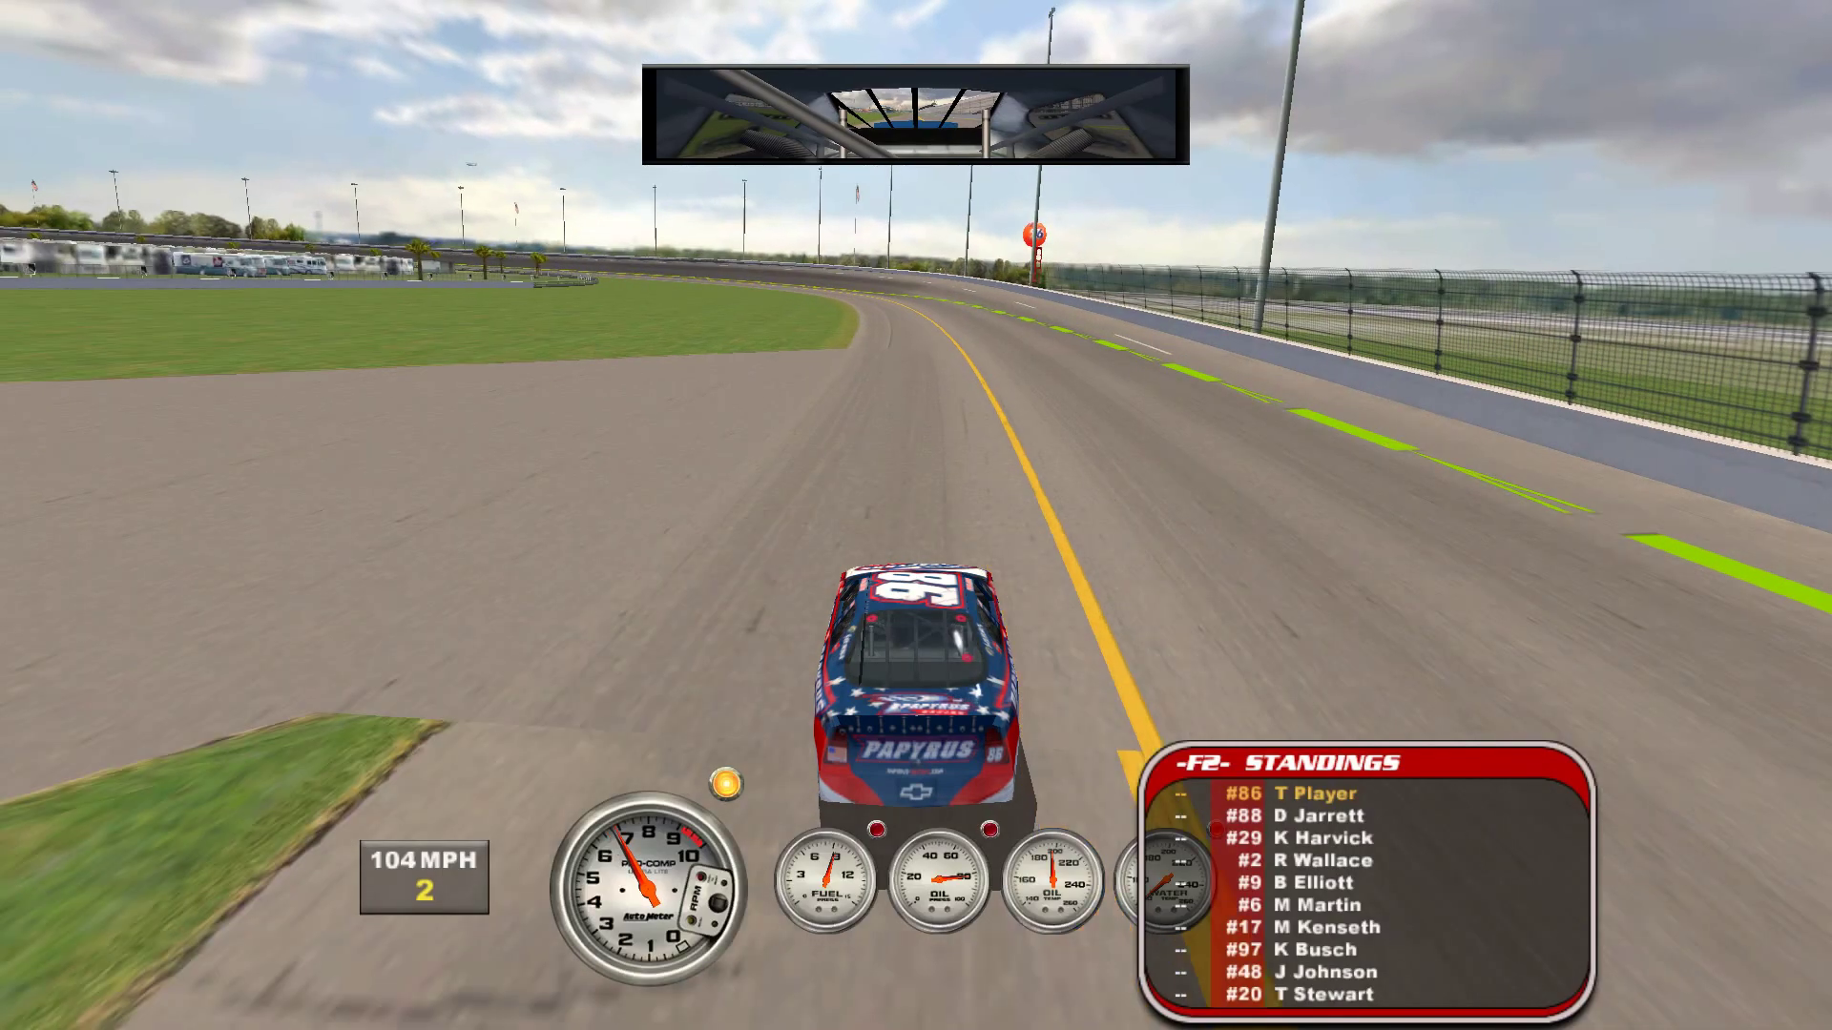
- Drive around the Daytona banking until sliding onto the infield, then pause
{"action": "key", "text": "Up"}
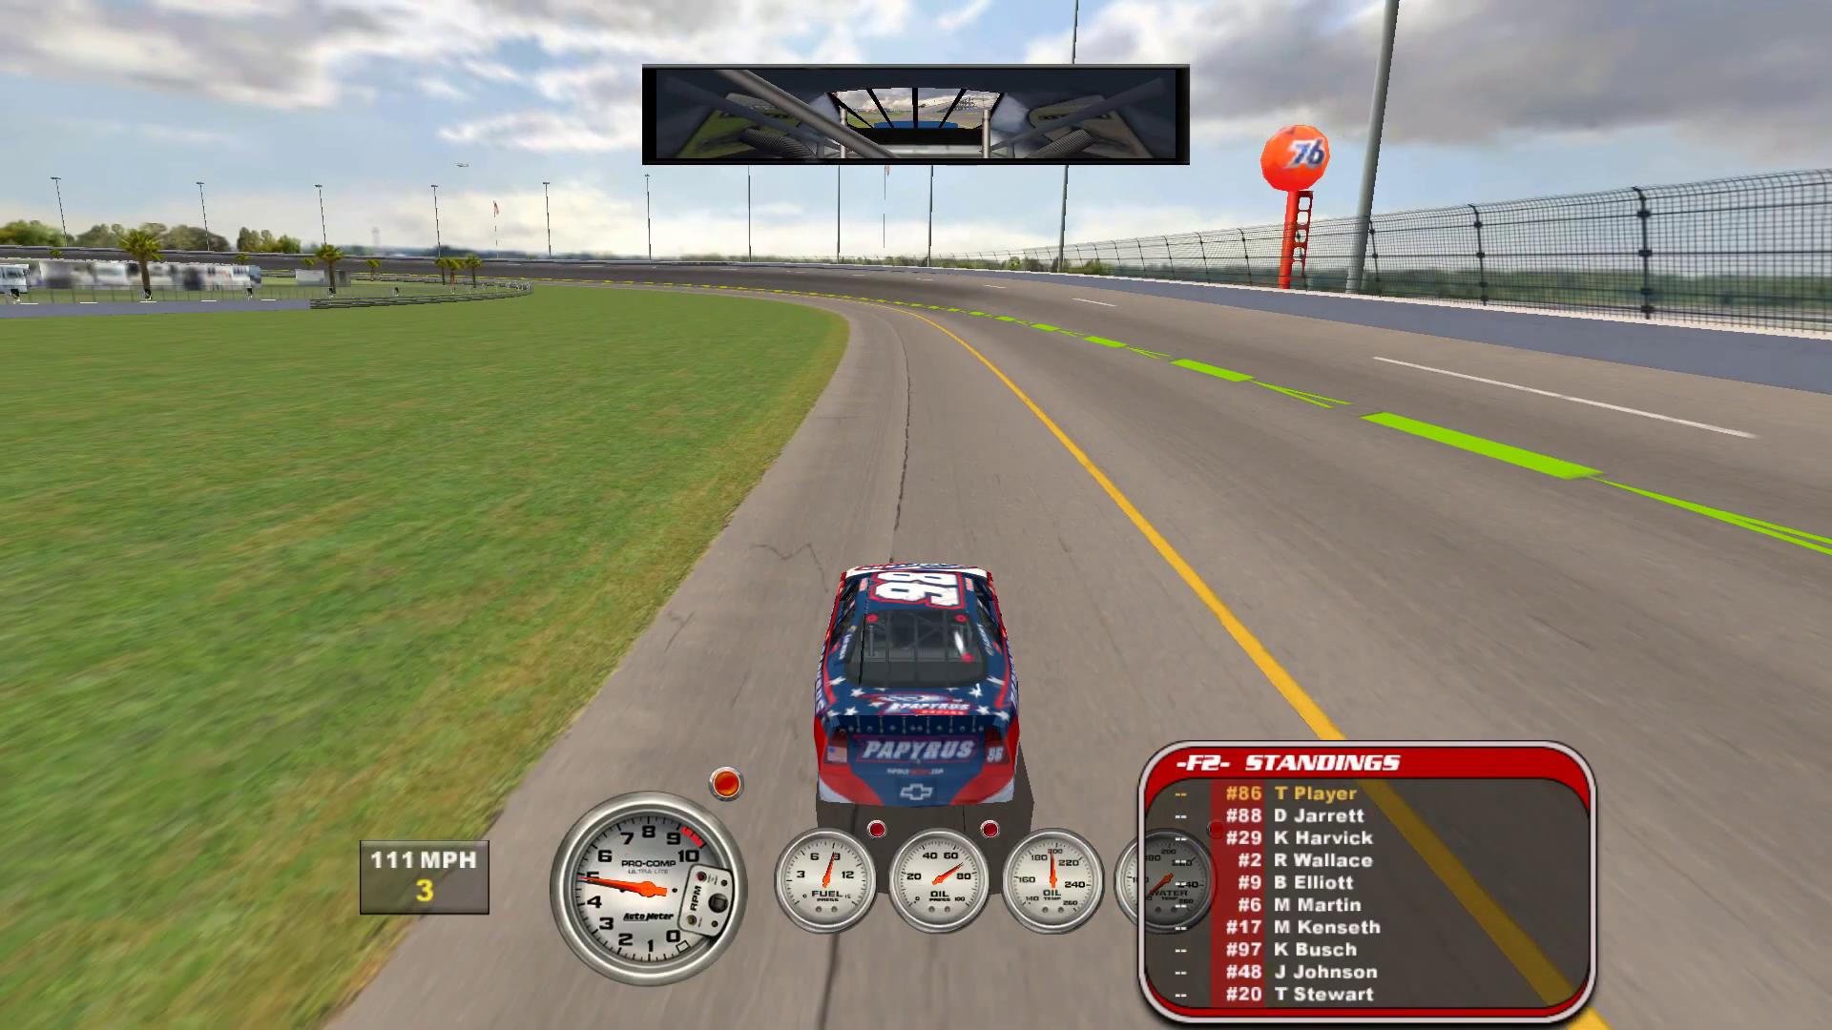
{"action": "key", "text": "Up"}
{"action": "key", "text": "Up"}
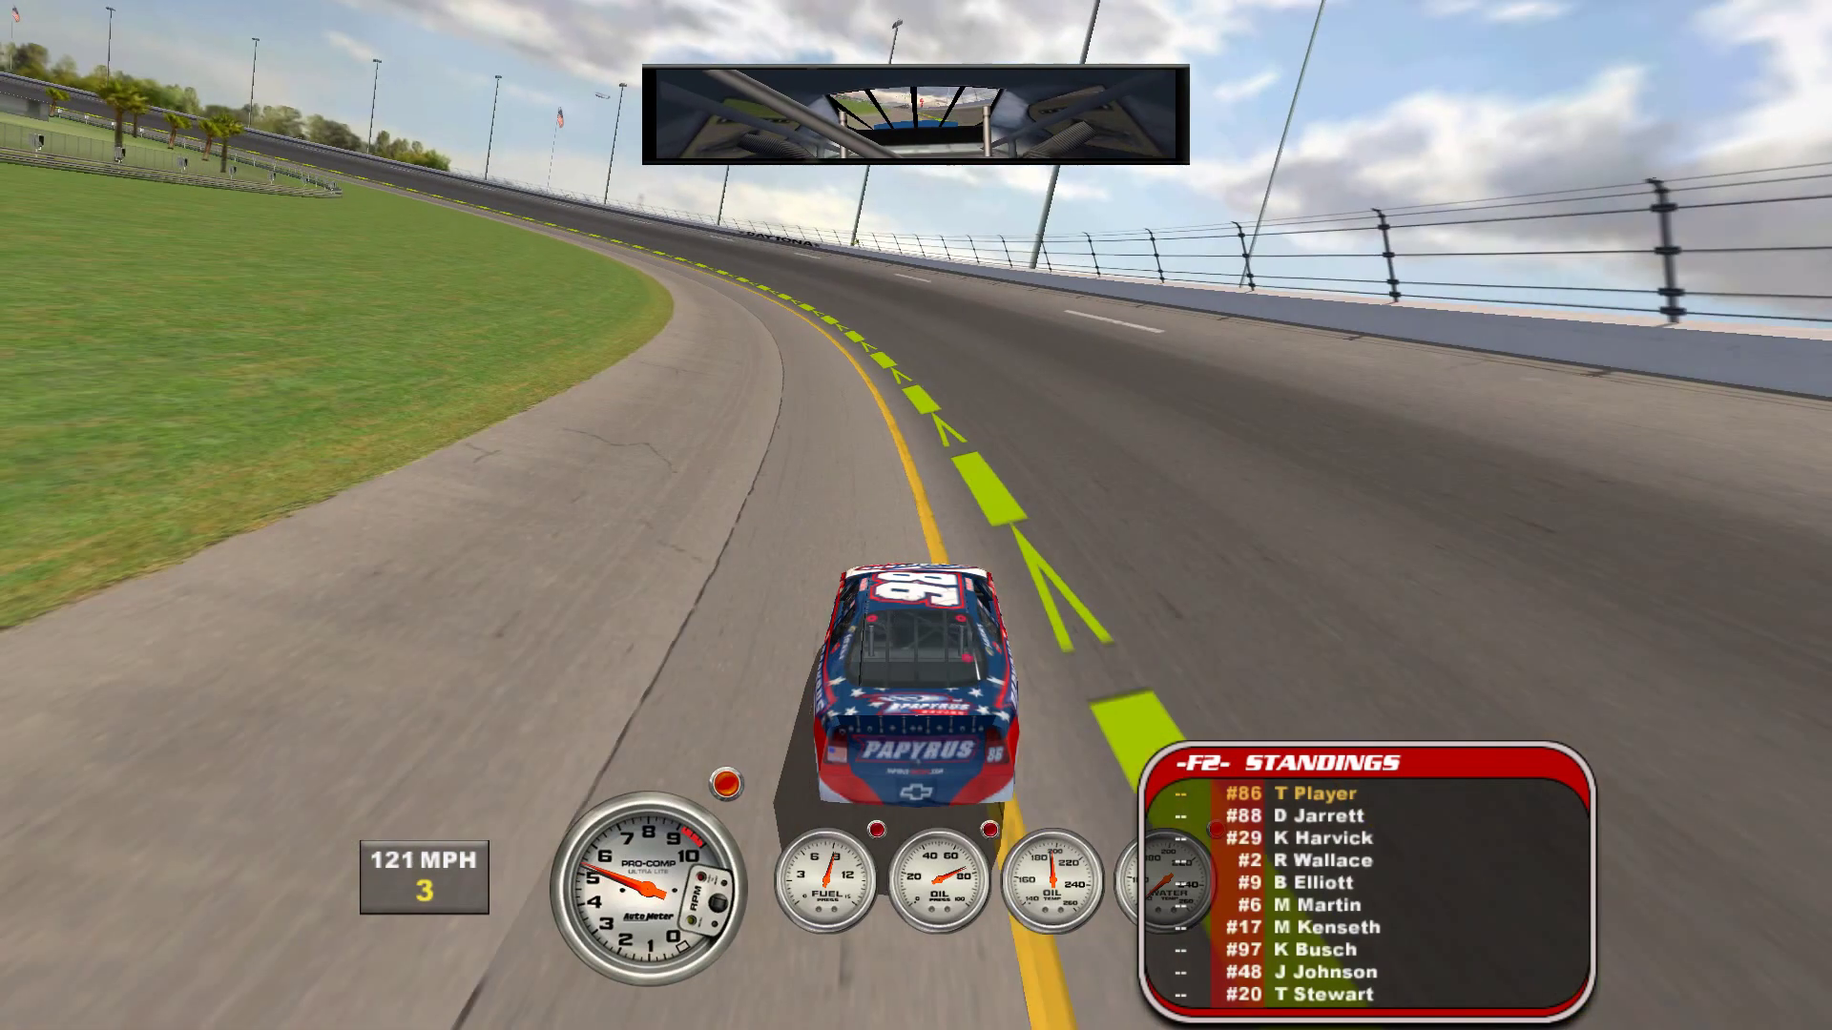
{"action": "key", "text": "Up"}
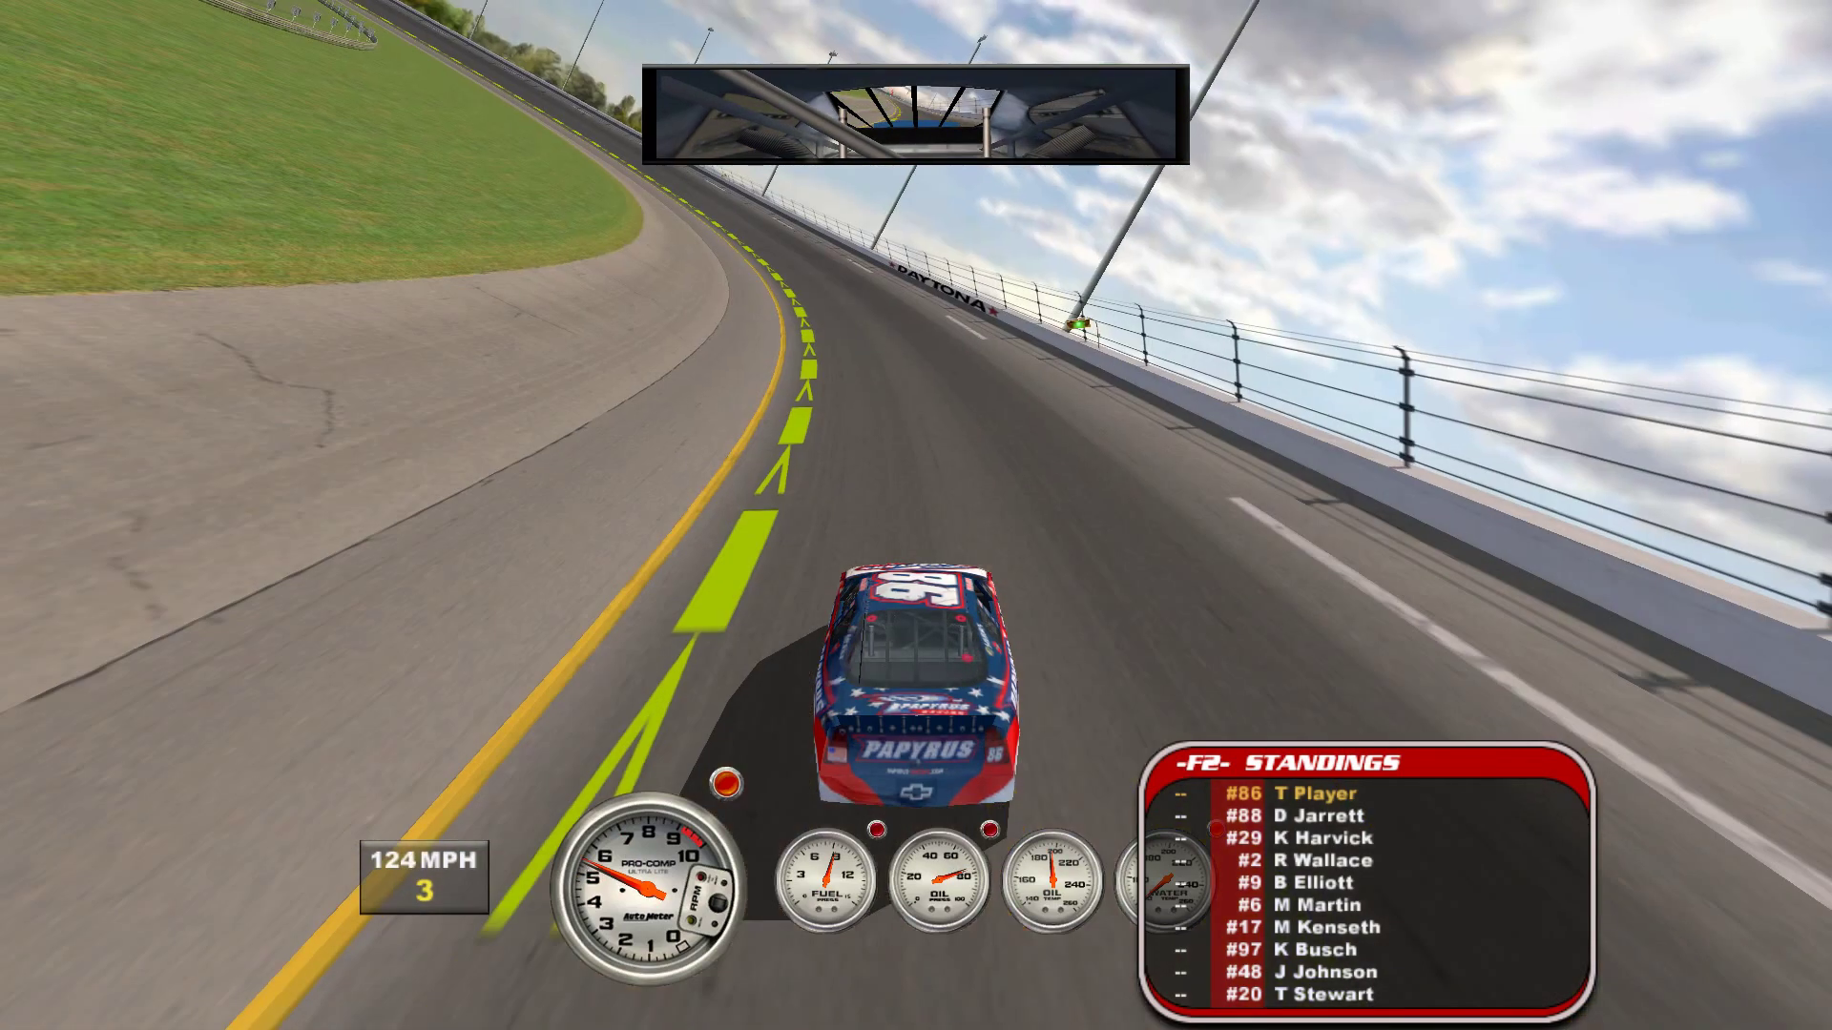
{"action": "key", "text": "Up"}
{"action": "key", "text": "Up"}
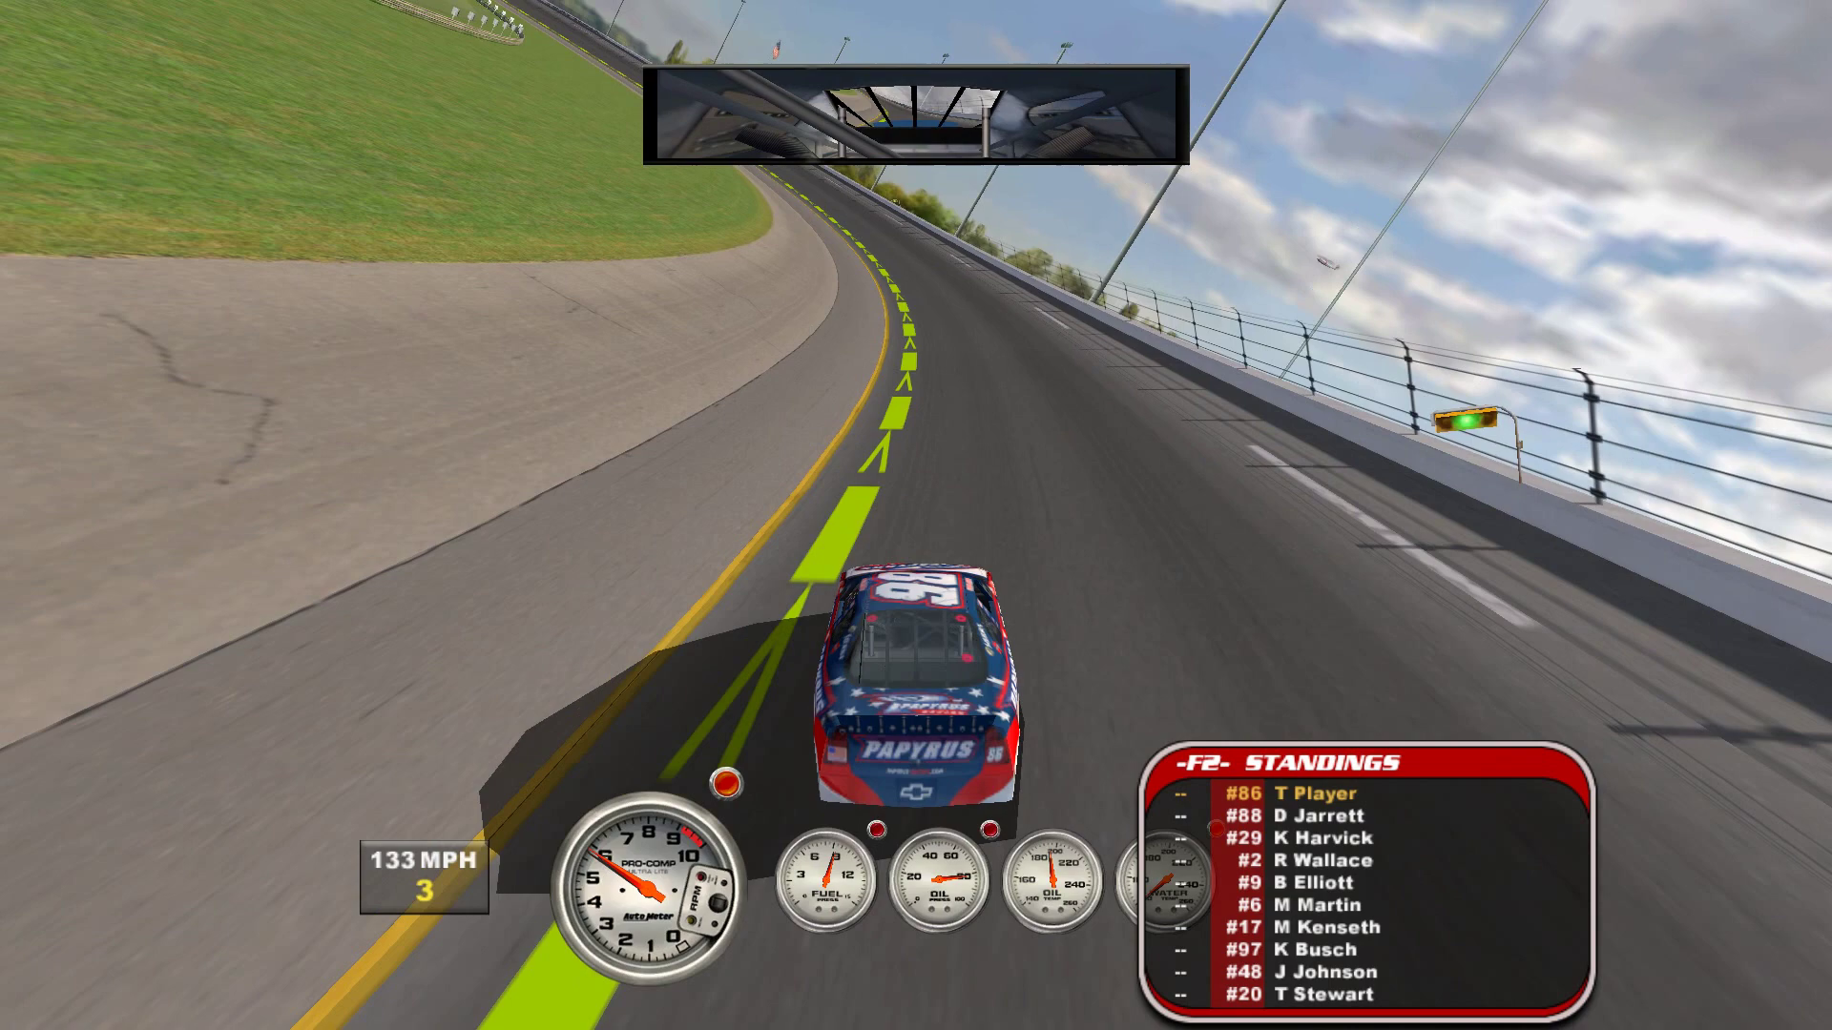
{"action": "key", "text": "Up"}
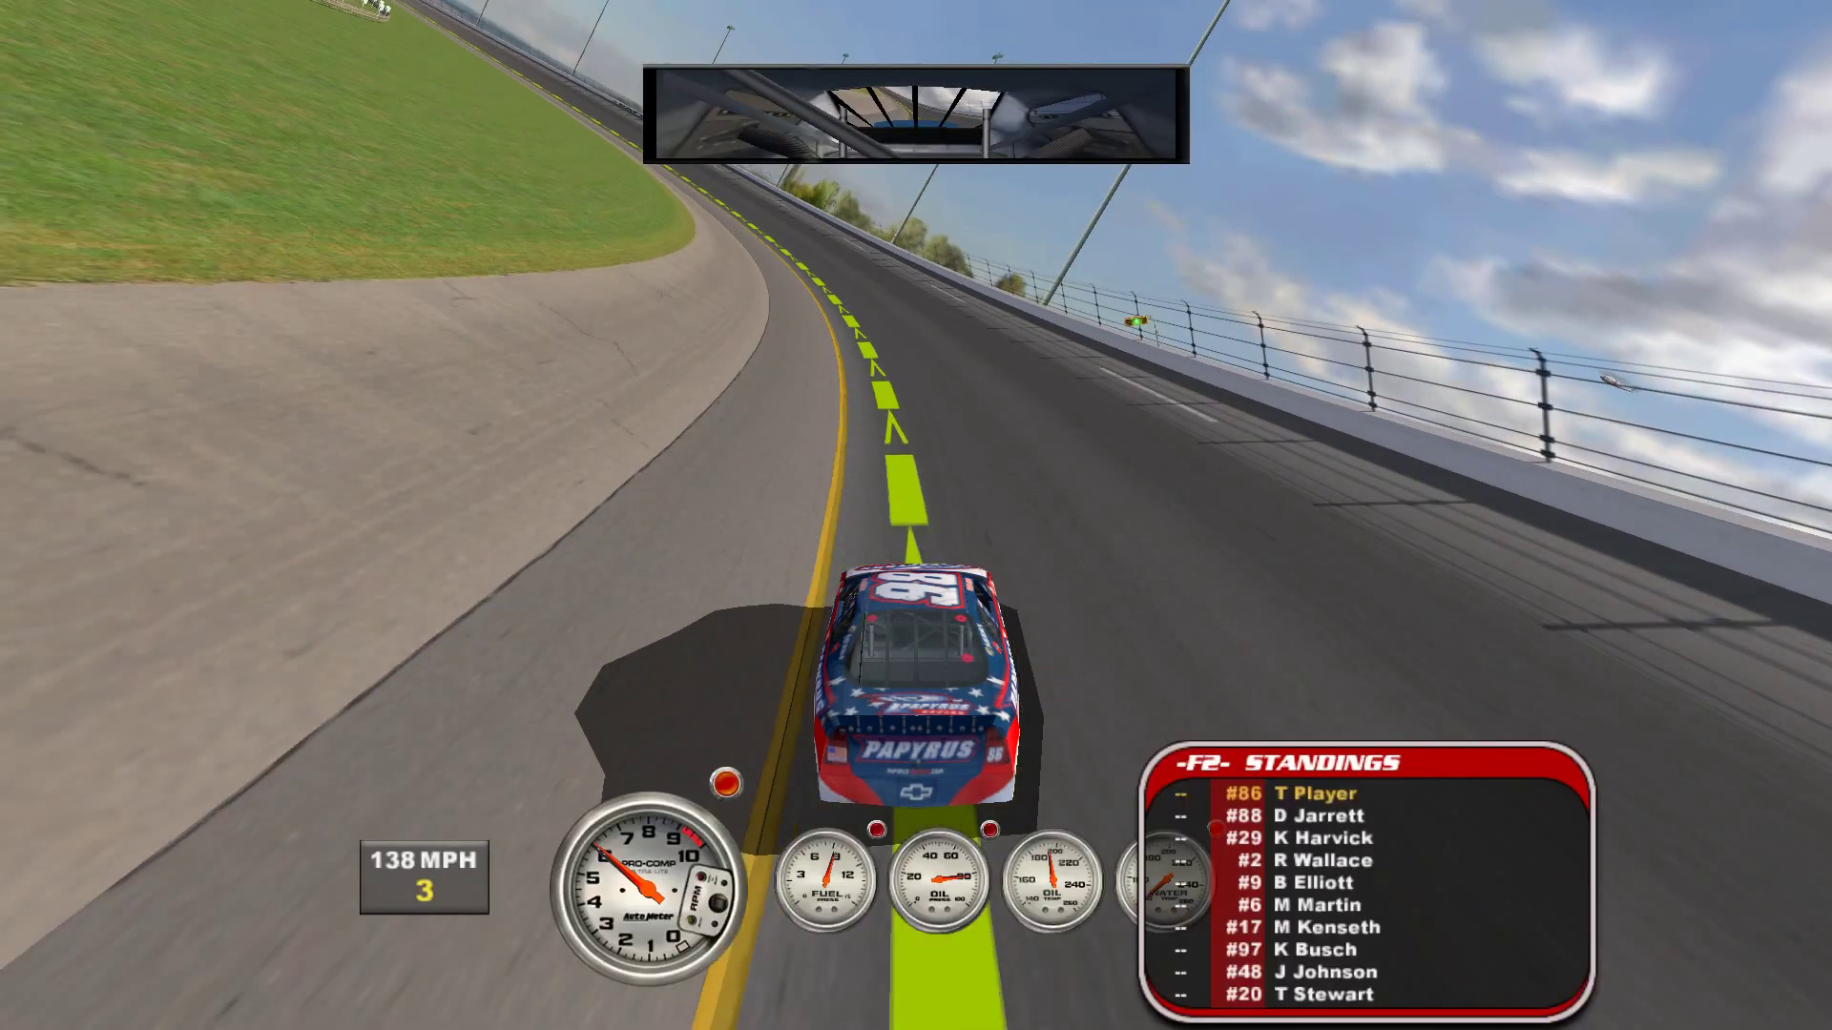
{"action": "key", "text": "Up"}
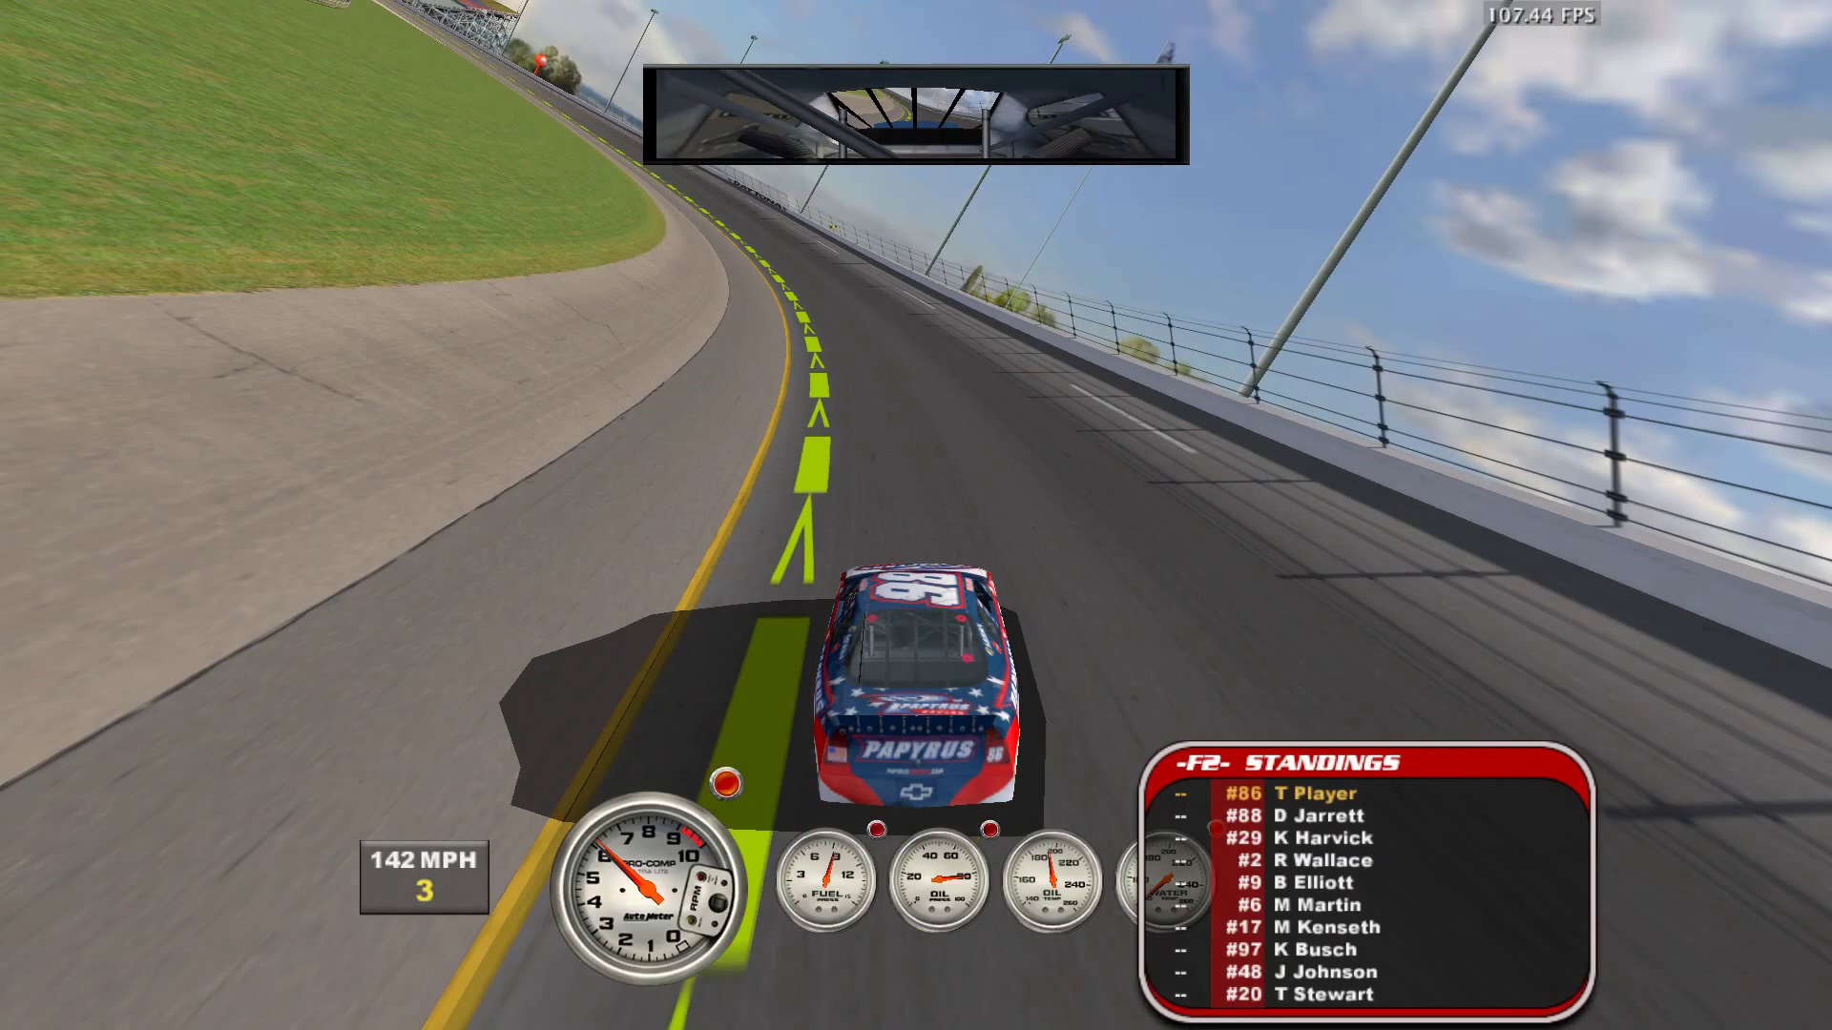
{"action": "key", "text": "Up"}
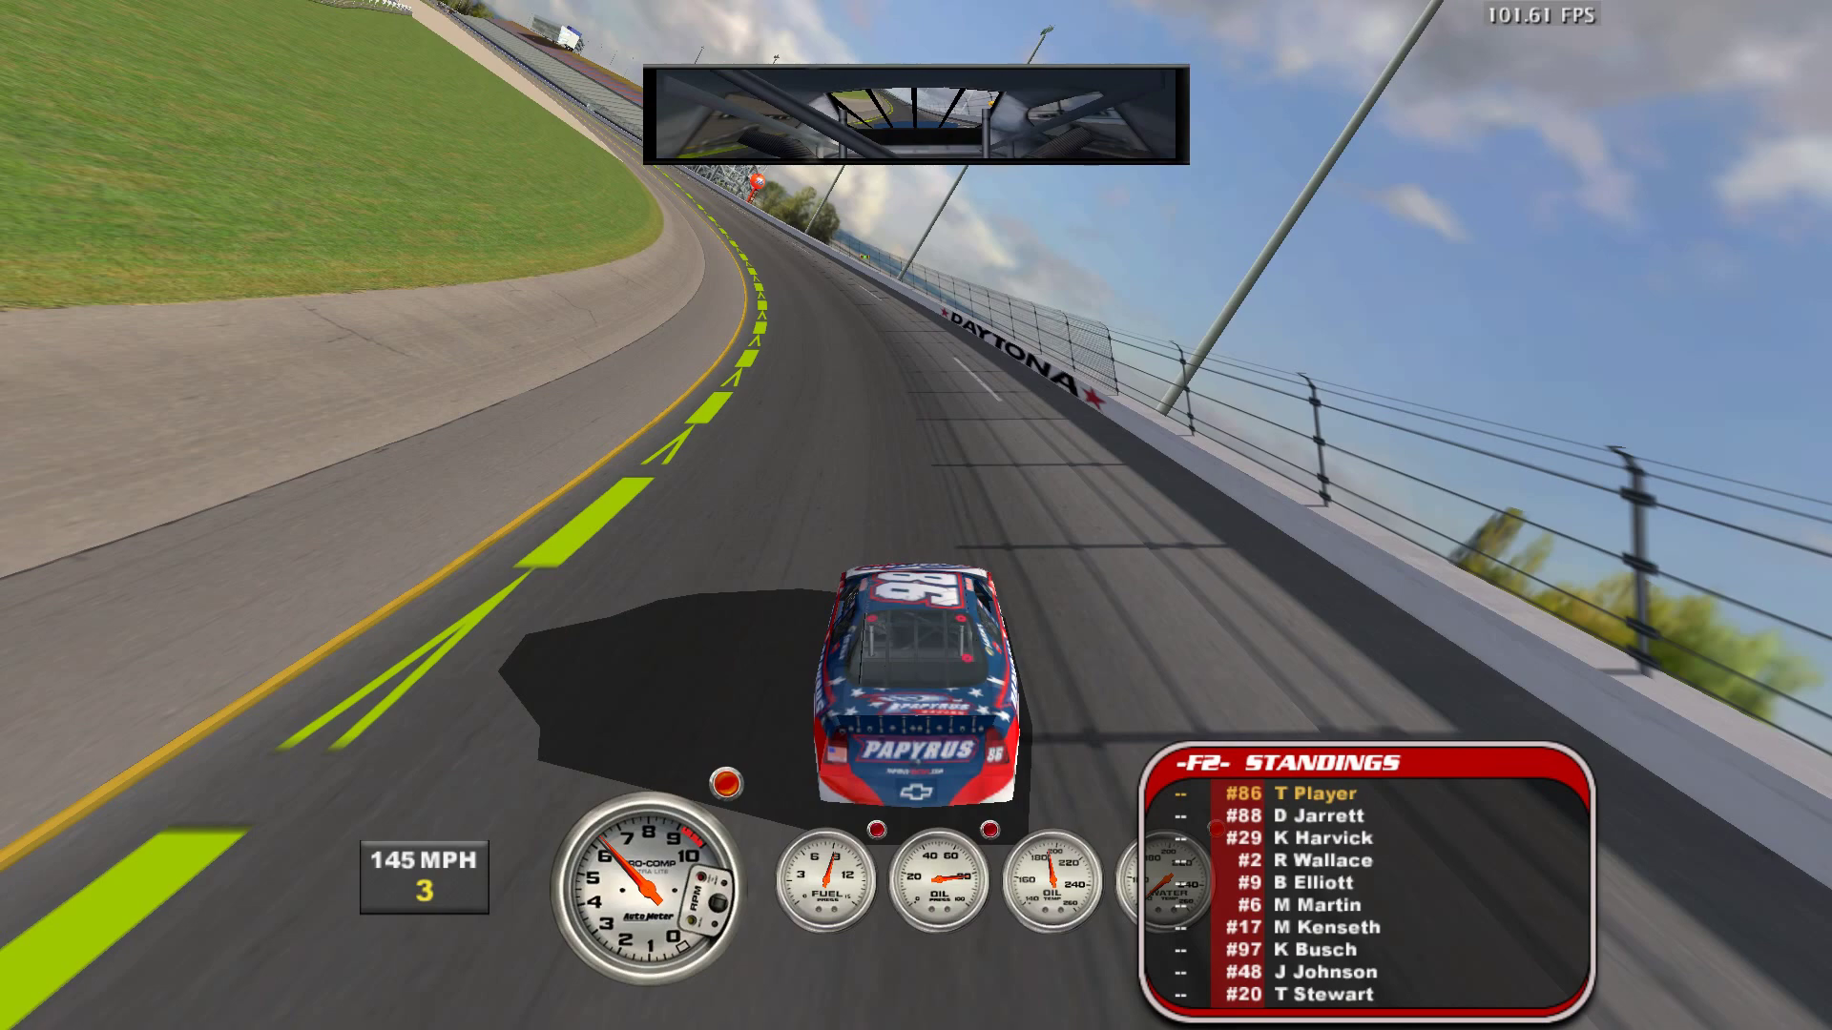
{"action": "key", "text": "Up"}
{"action": "key", "text": "Up"}
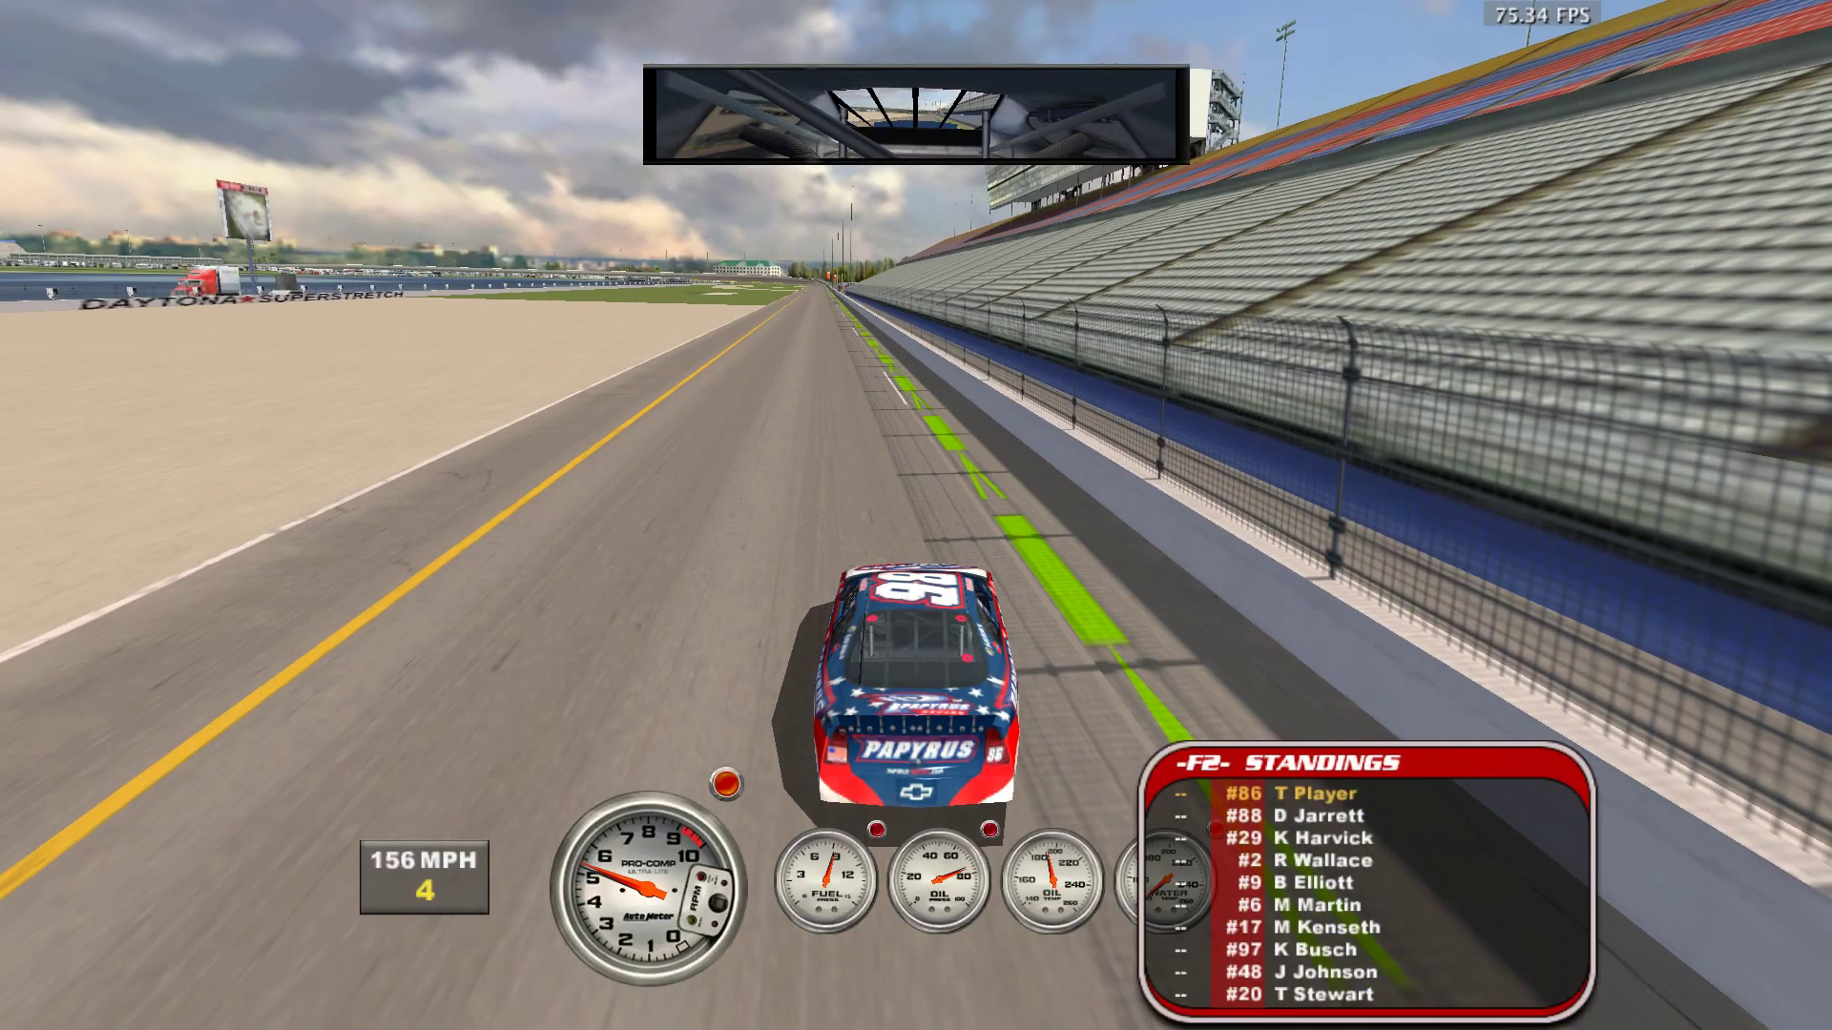
{"action": "key", "text": "Left"}
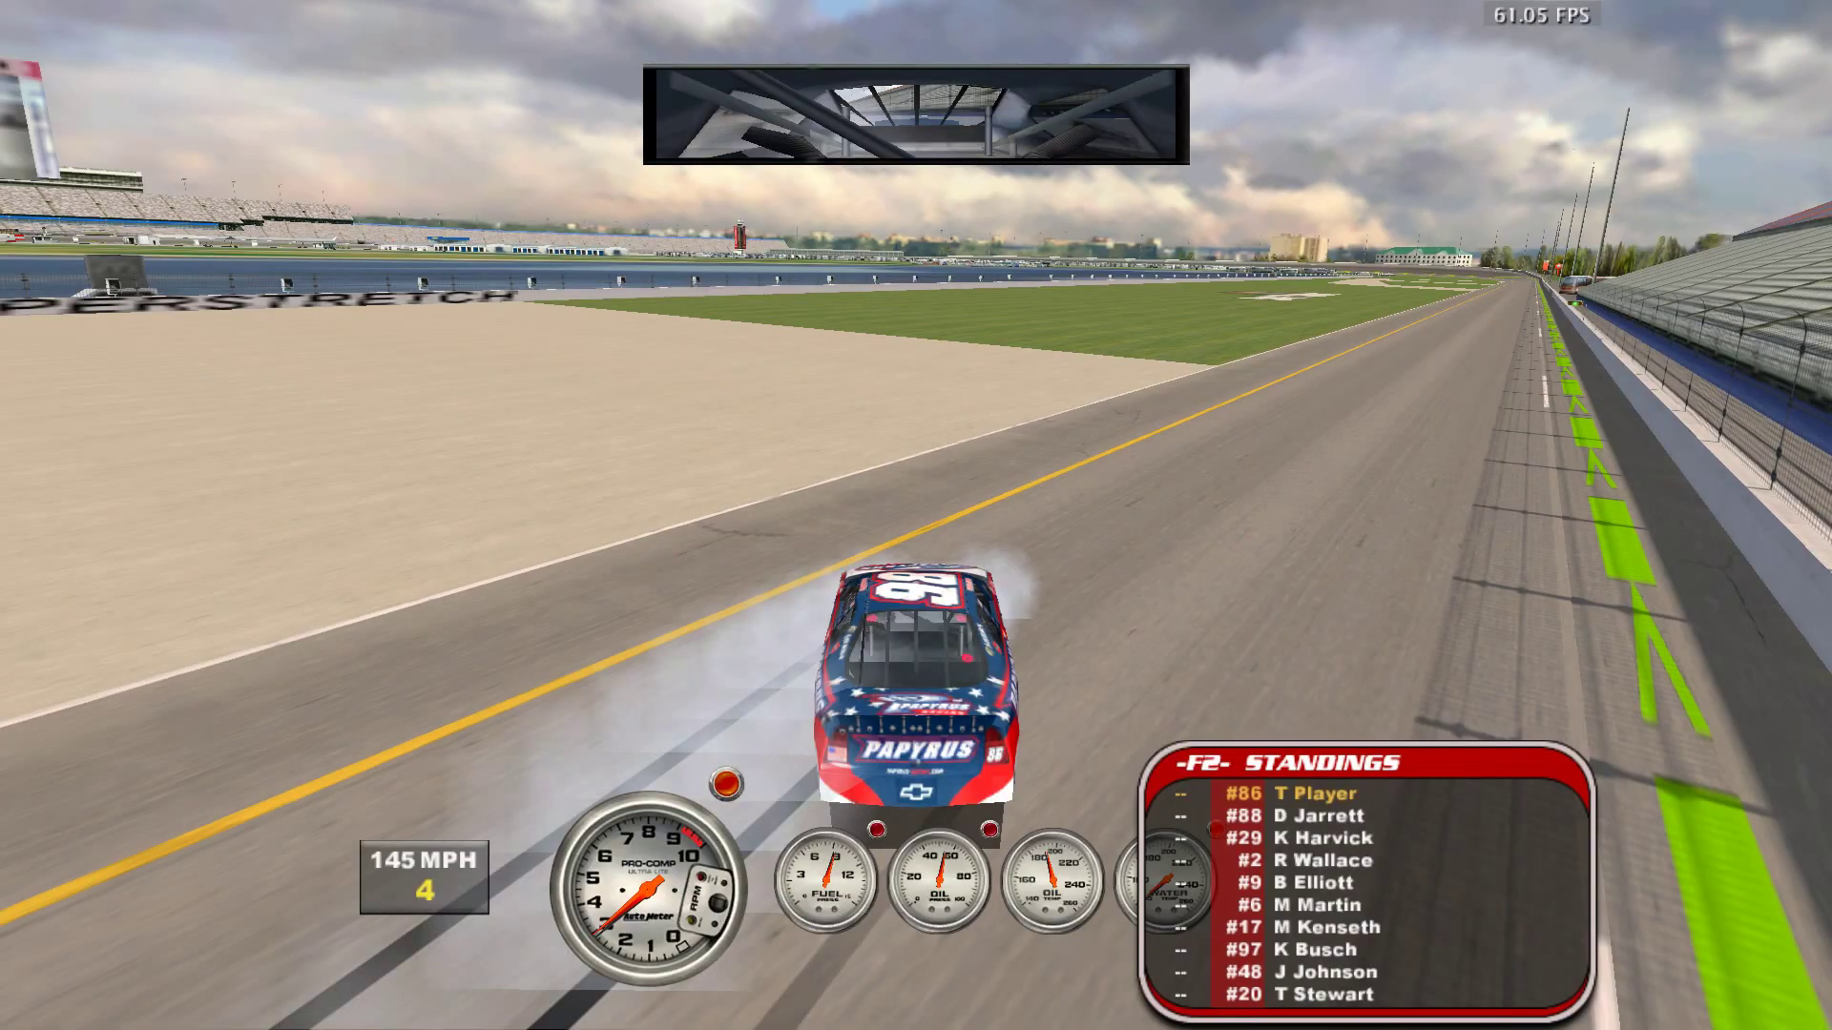
{"action": "key", "text": "Escape"}
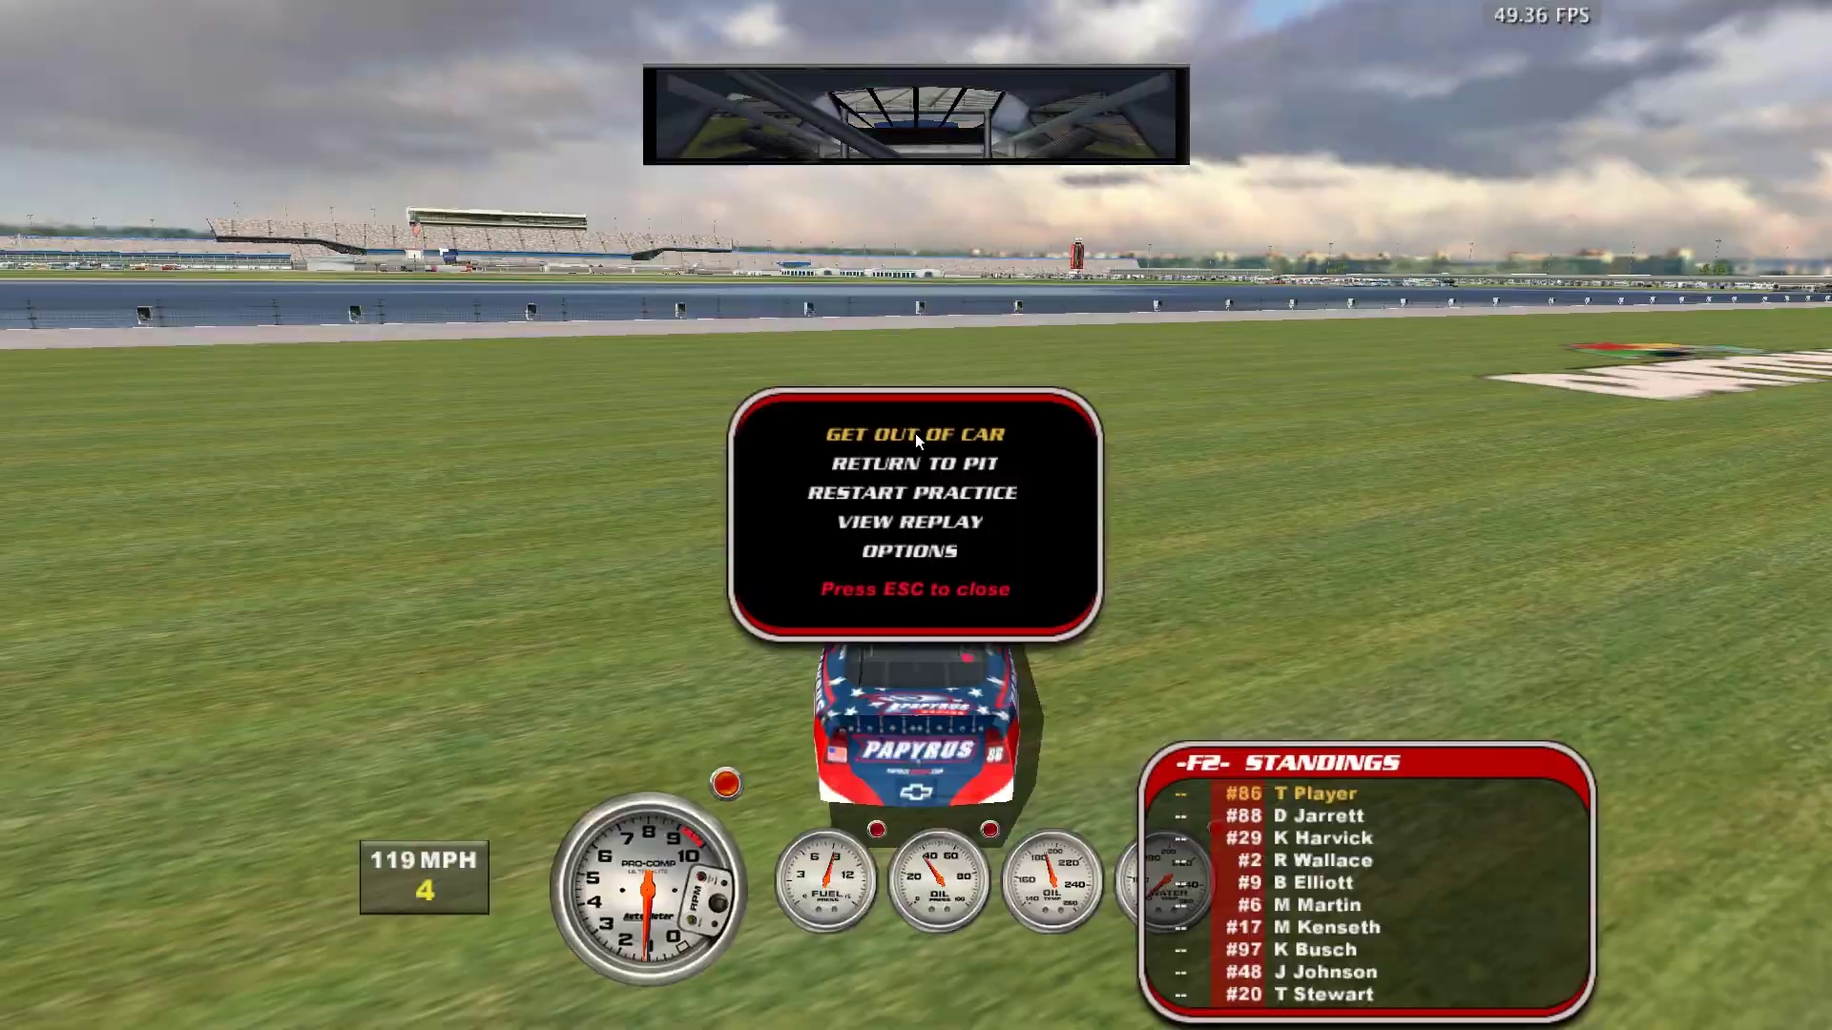
- Get out of the car to return to the Daytona Race Weekend screen
{"action": "left_click", "coordinate": [913, 433]}
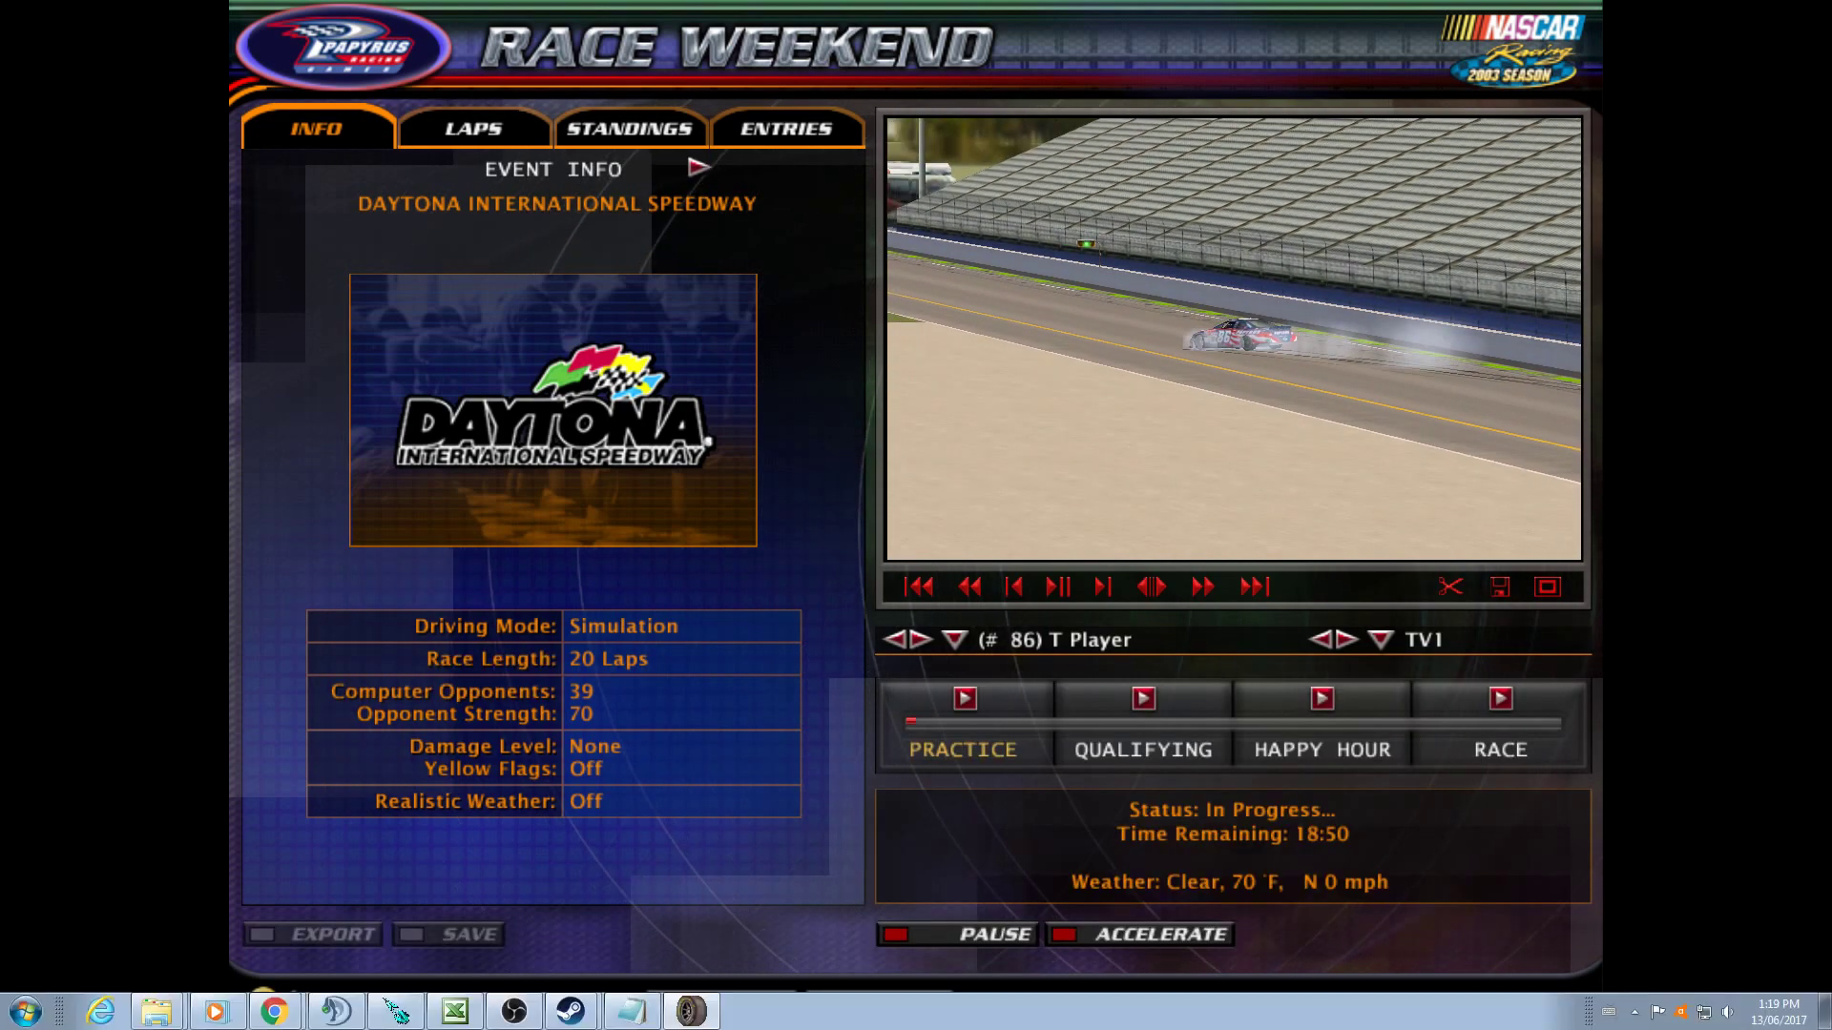
- Switch to the Chrome window with the Google Drive preview of NR2003v1.2.0.1NOCD.zip
{"action": "left_click", "coordinate": [274, 1011]}
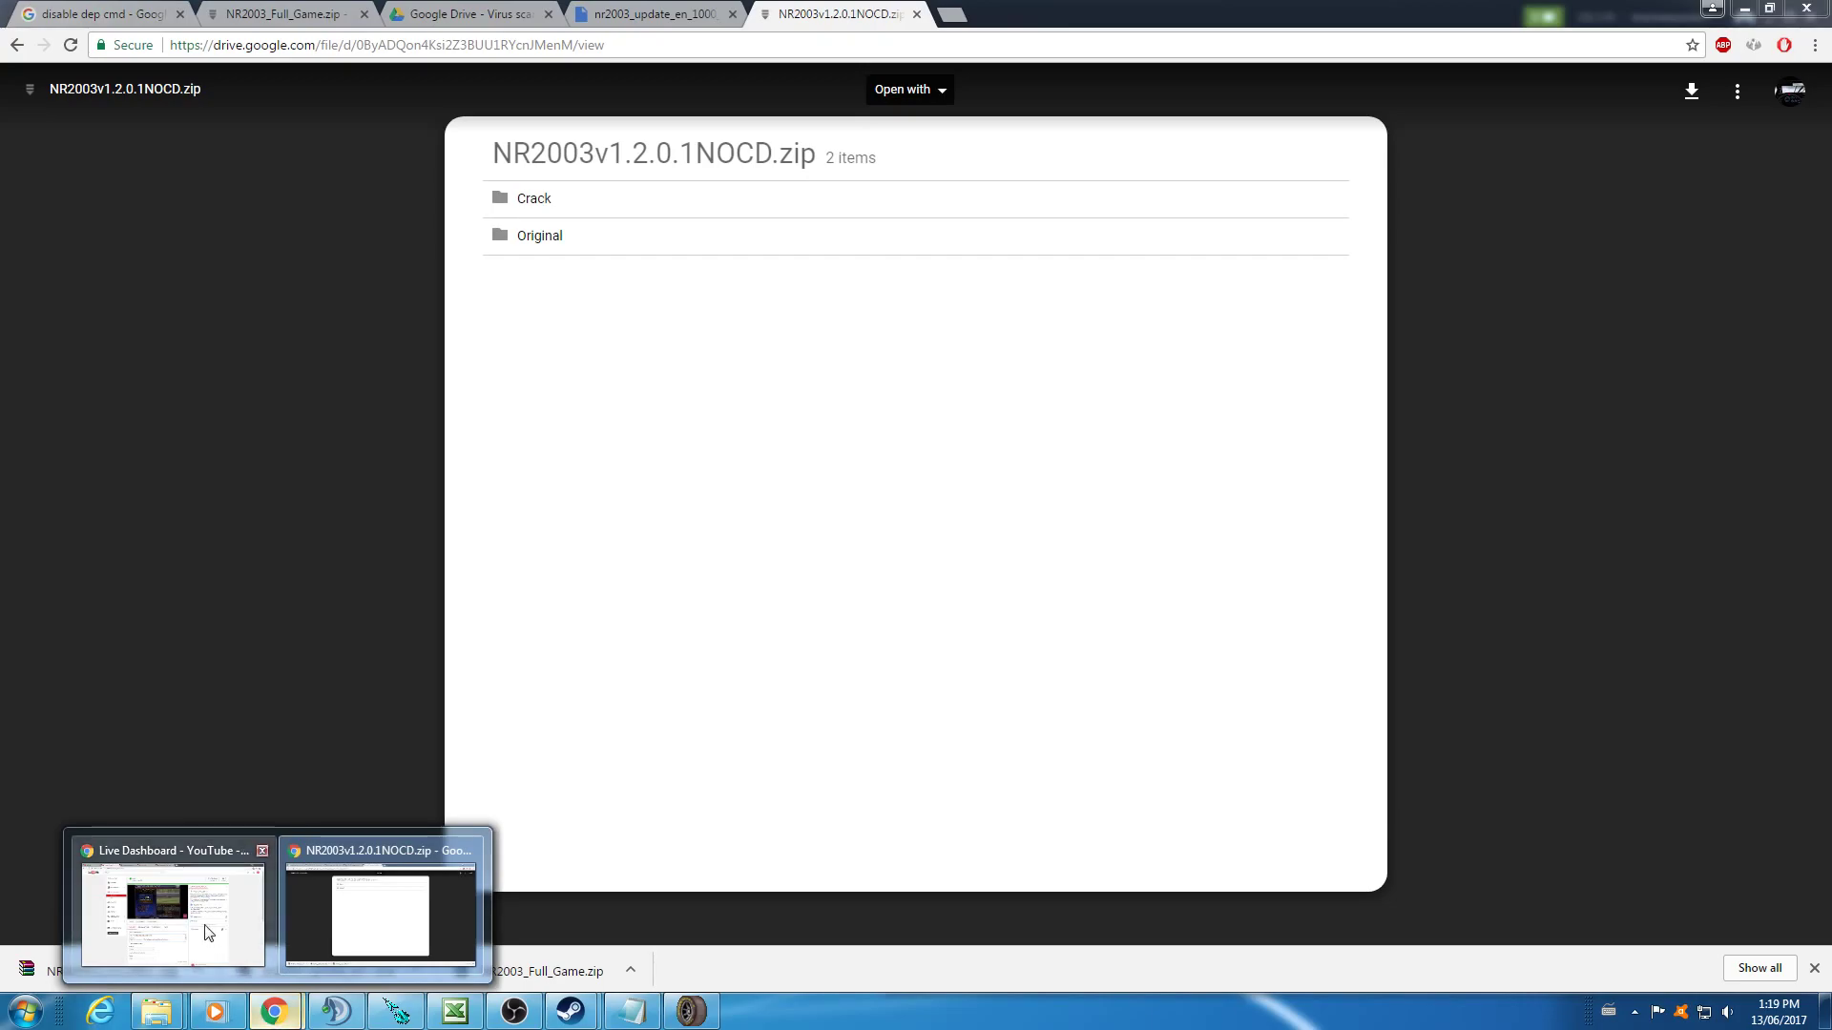